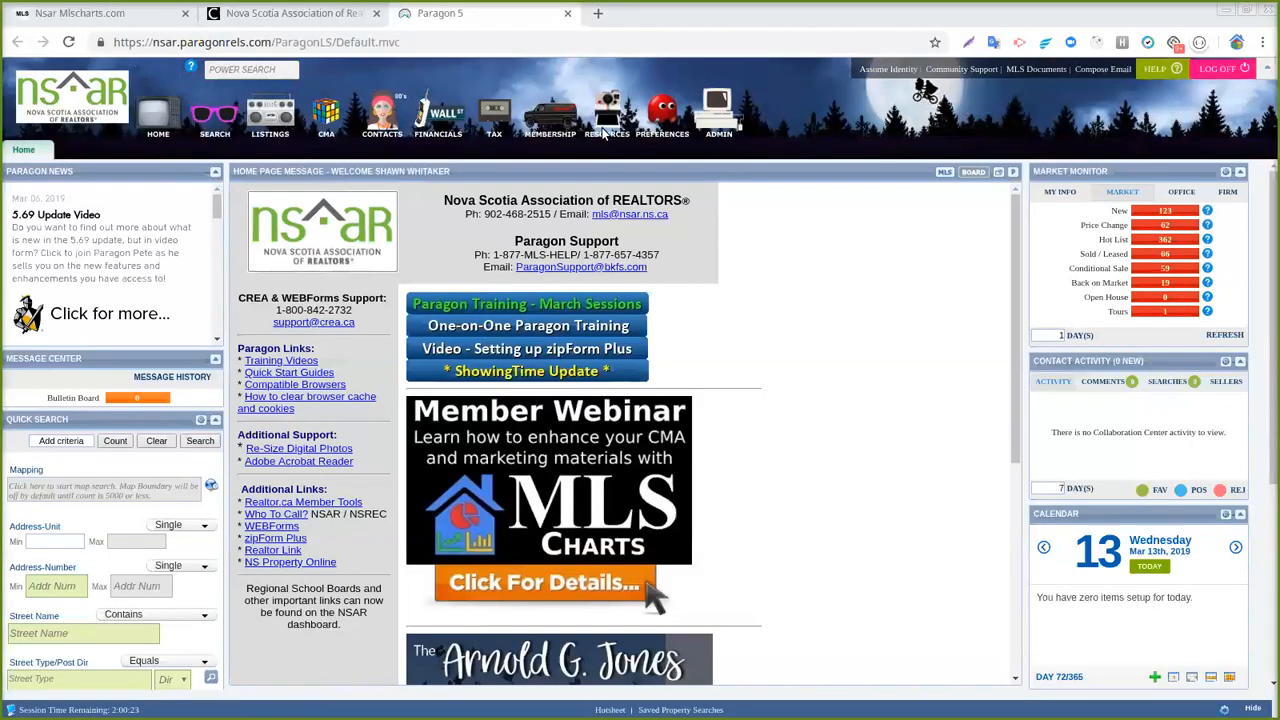
Step: Open MLS Charts from the applications on the NSAR dashboard
{"action": "left_click", "coordinate": [599, 116]}
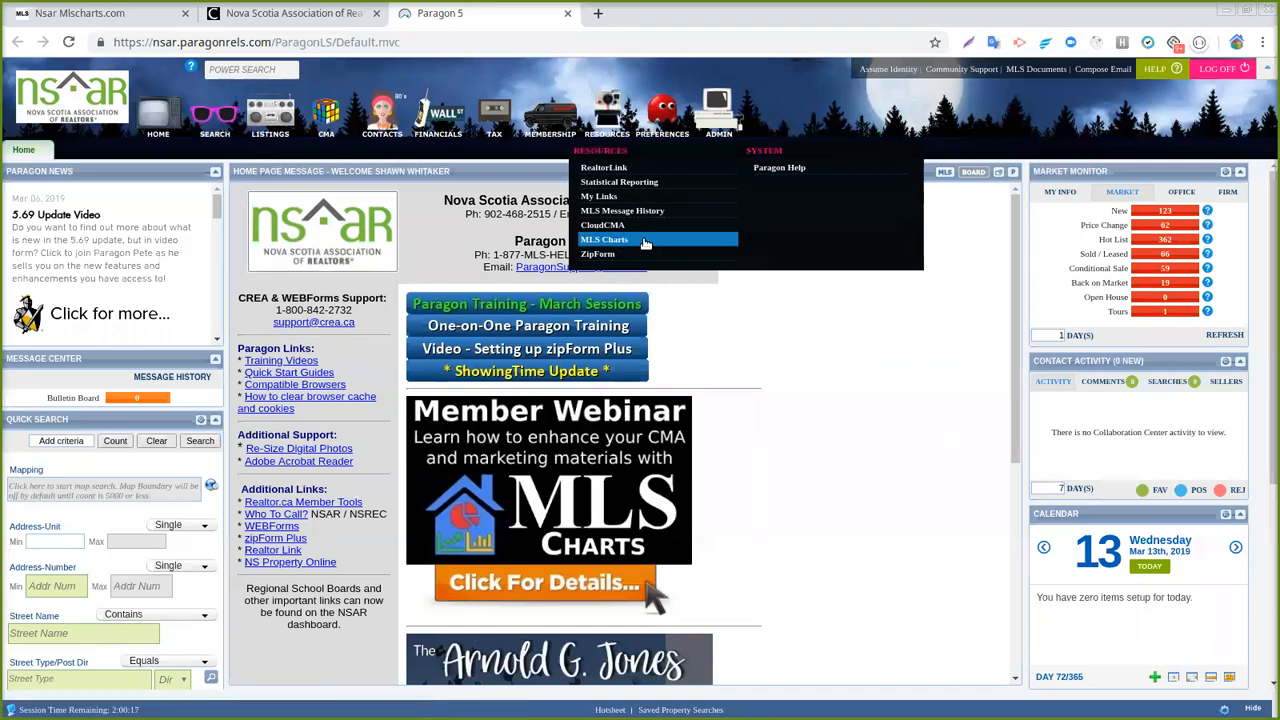
{"action": "left_click", "coordinate": [268, 13]}
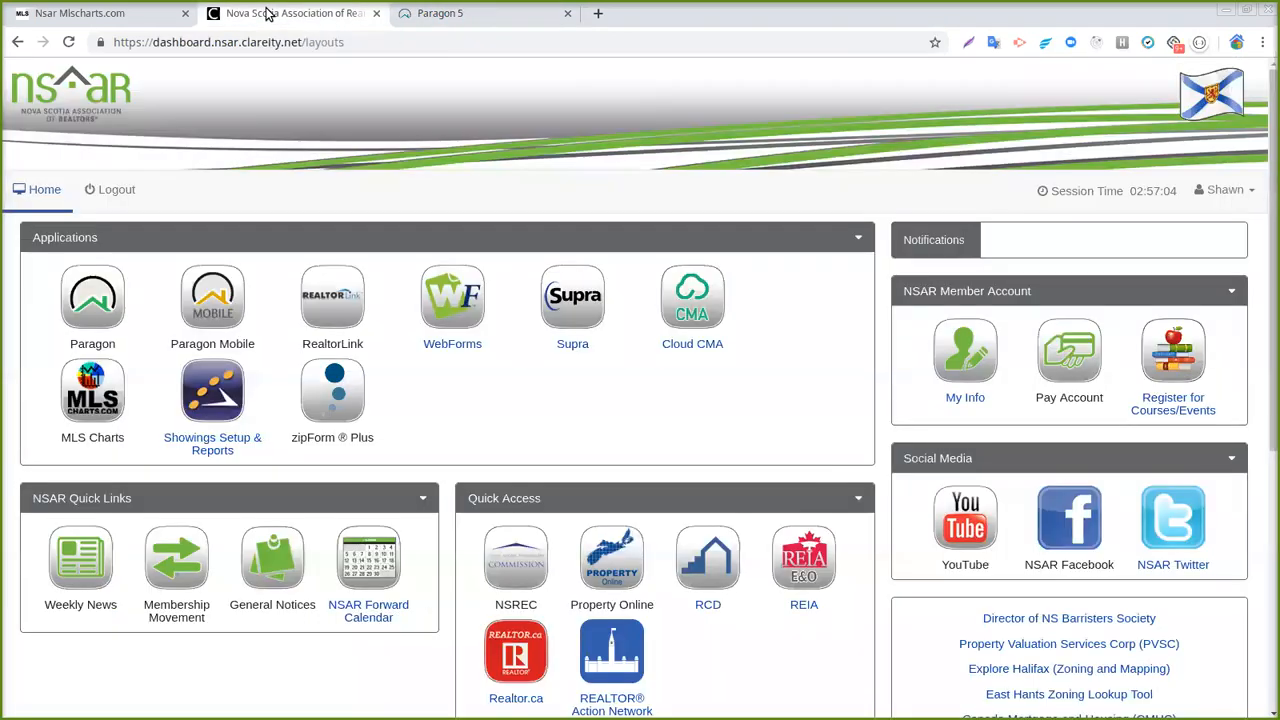
{"action": "left_click", "coordinate": [88, 397]}
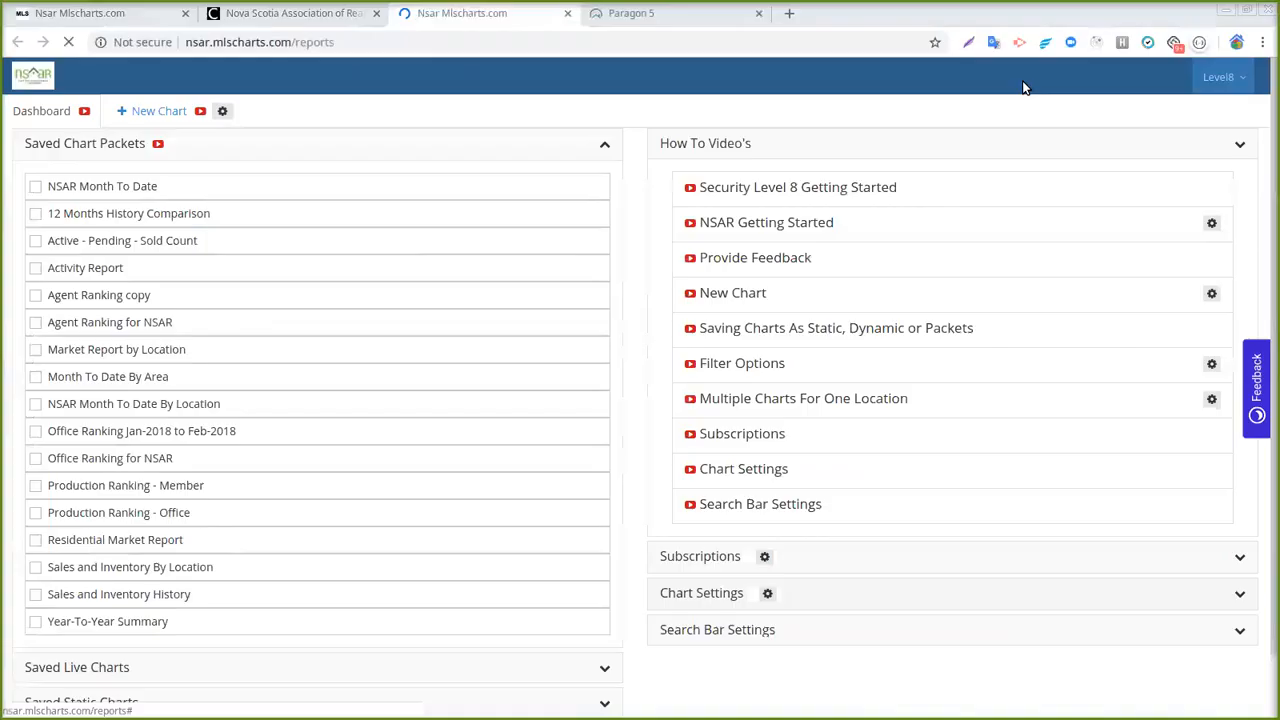
Step: Log out of the Level8 account in MLS Charts and close the MLS Charts browser tabs
{"action": "mouse_move", "coordinate": [1224, 88]}
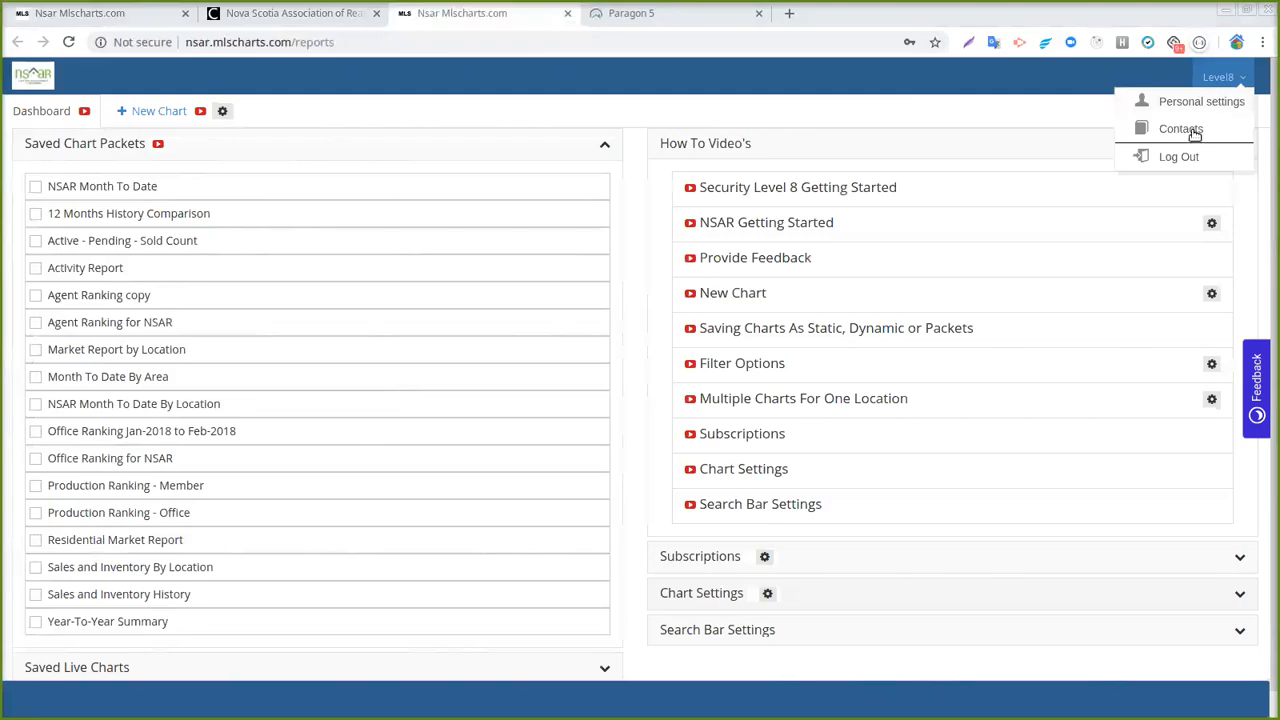
{"action": "left_click", "coordinate": [1182, 156]}
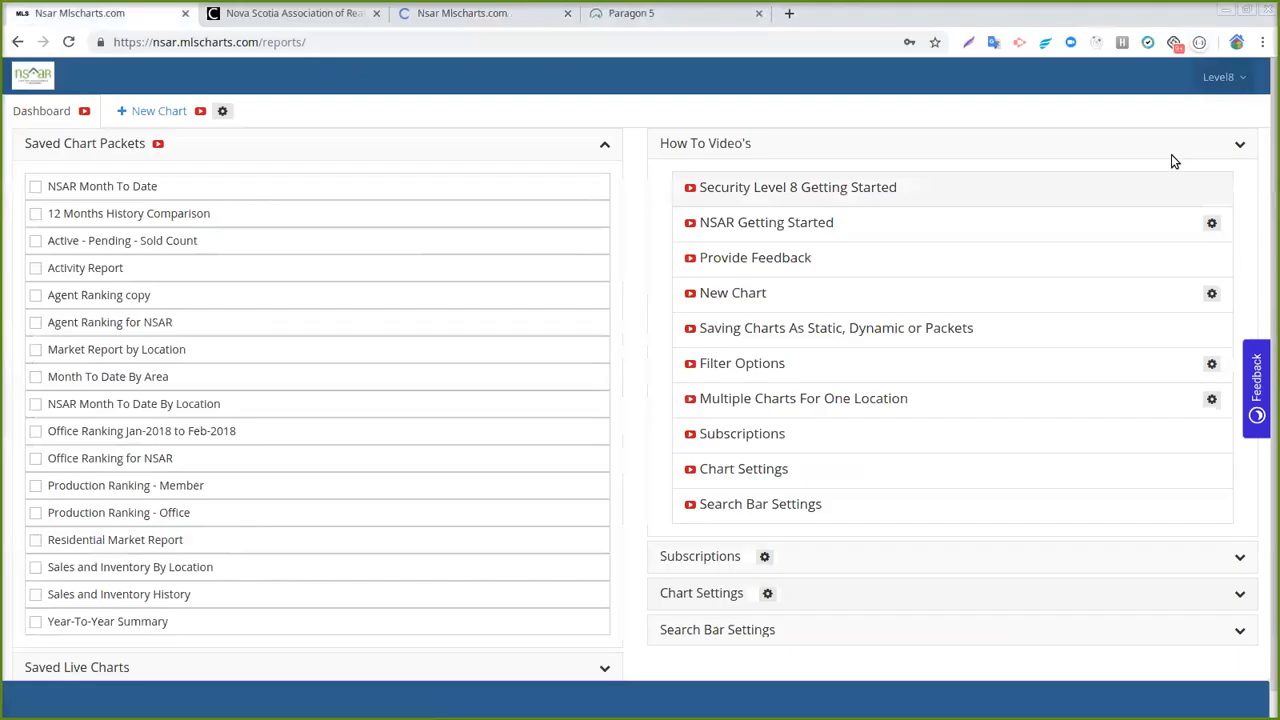
{"action": "left_click", "coordinate": [1157, 157]}
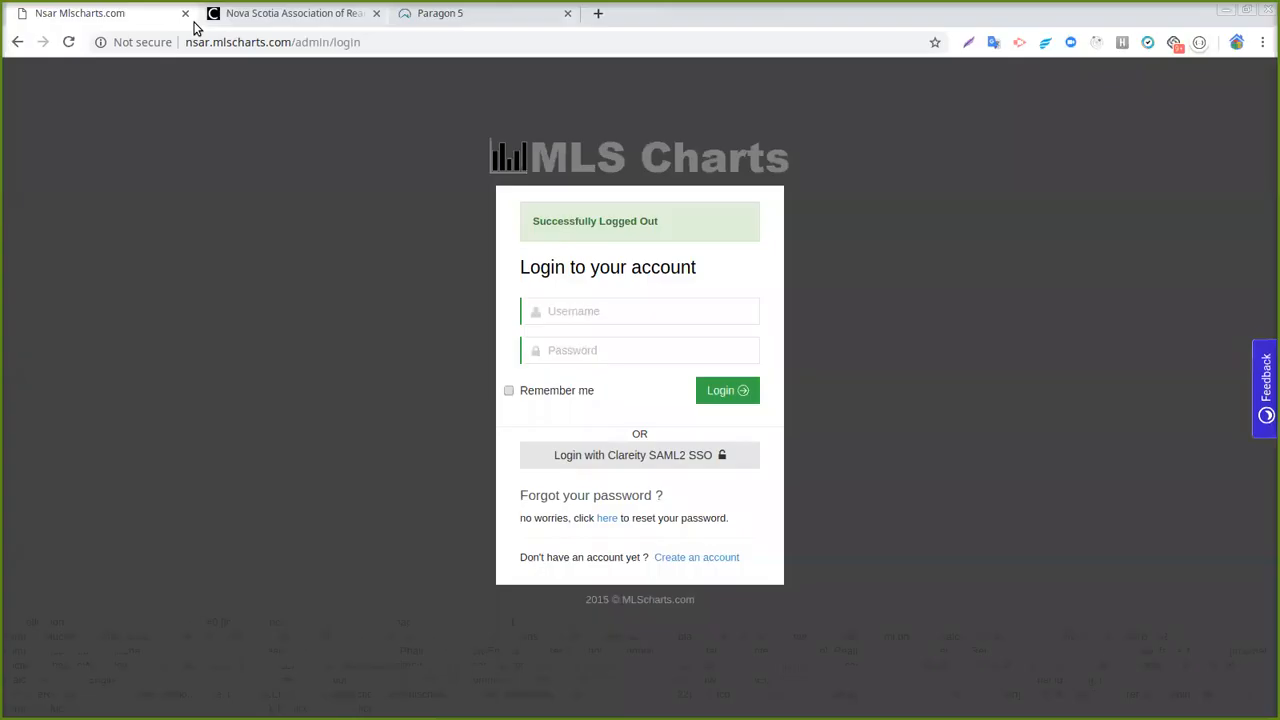
{"action": "middle_click", "coordinate": [449, 25]}
{"action": "left_click", "coordinate": [186, 14]}
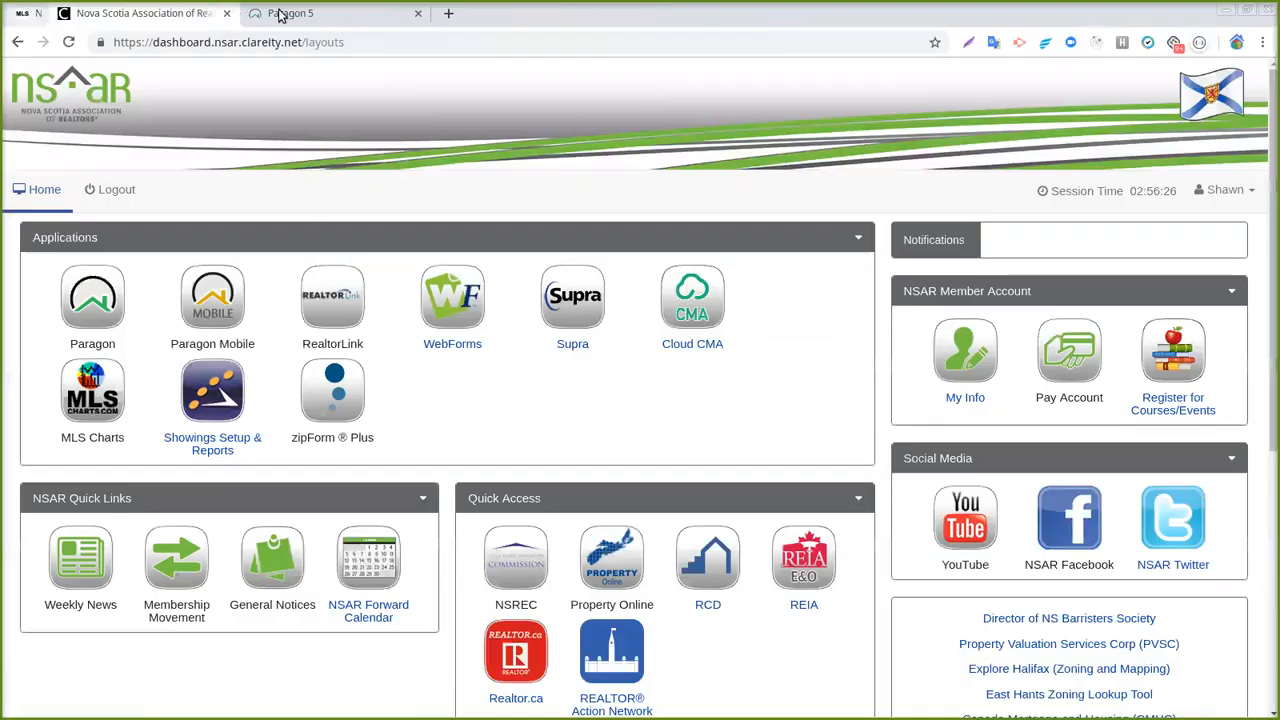
Step: Switch to Paragon and open MLS Charts from its resources
{"action": "left_click", "coordinate": [278, 14]}
{"action": "mouse_move", "coordinate": [610, 126]}
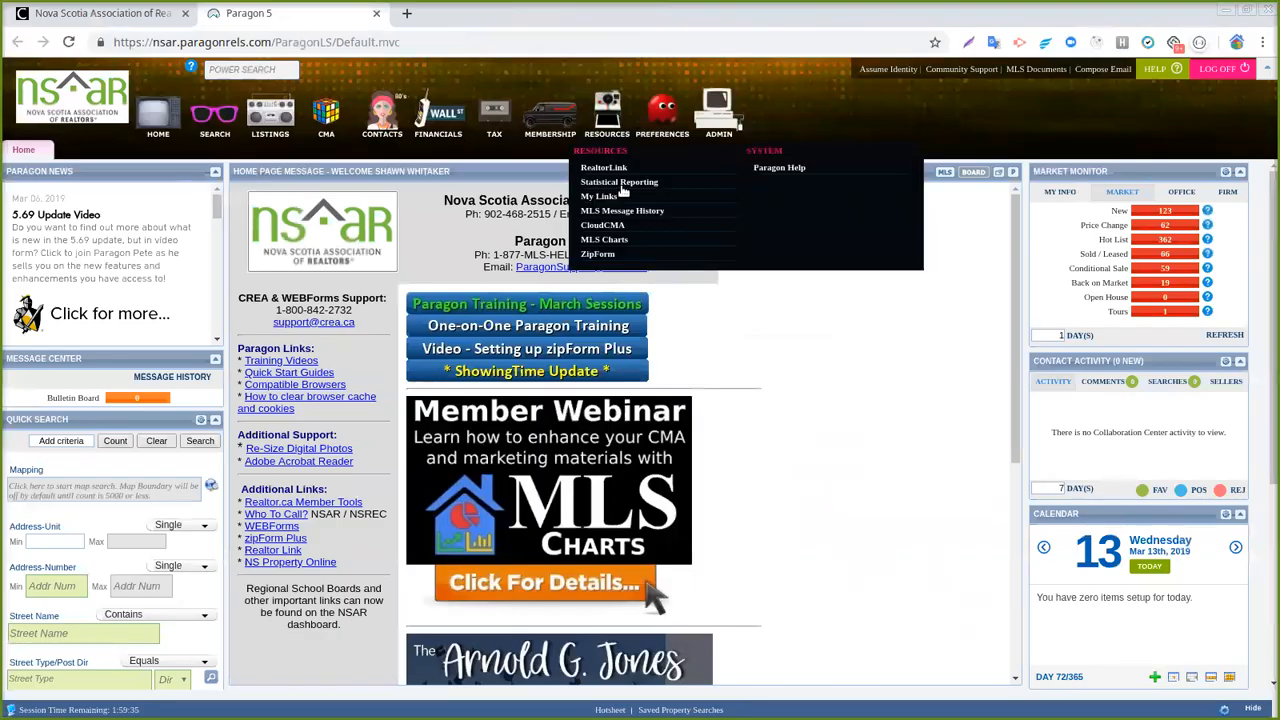
{"action": "left_click", "coordinate": [604, 240]}
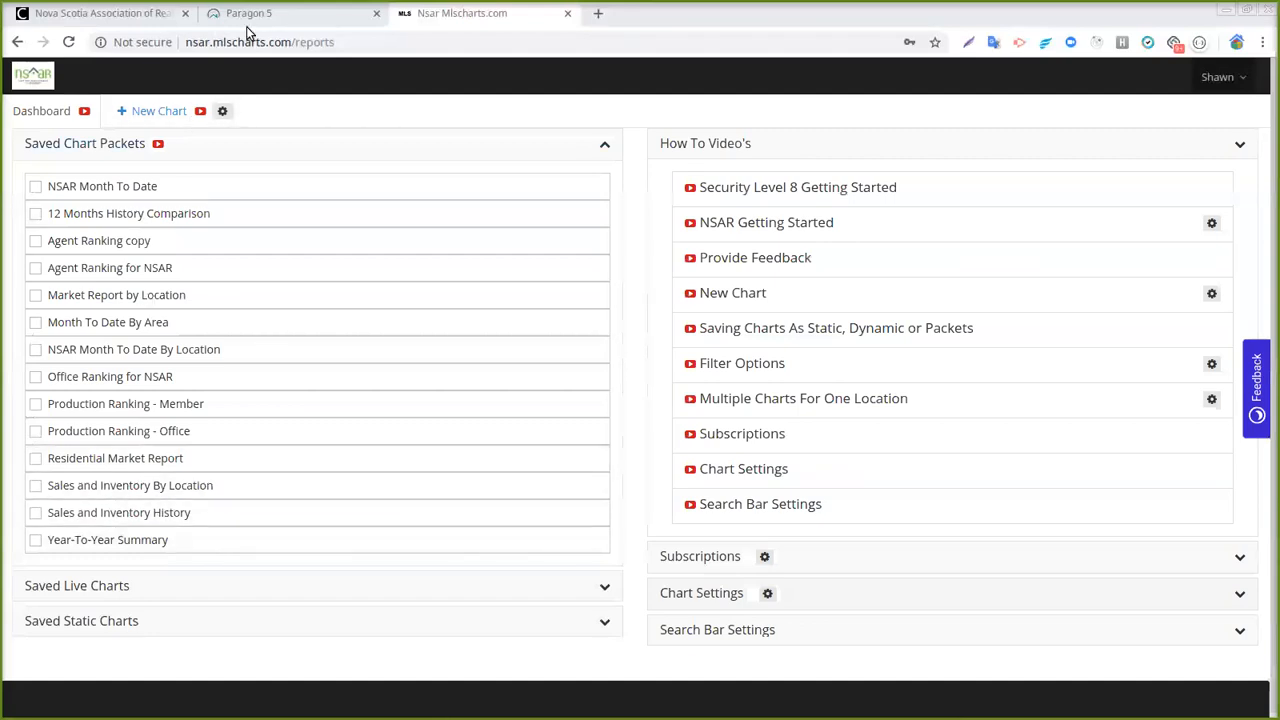
{"action": "left_click", "coordinate": [140, 17]}
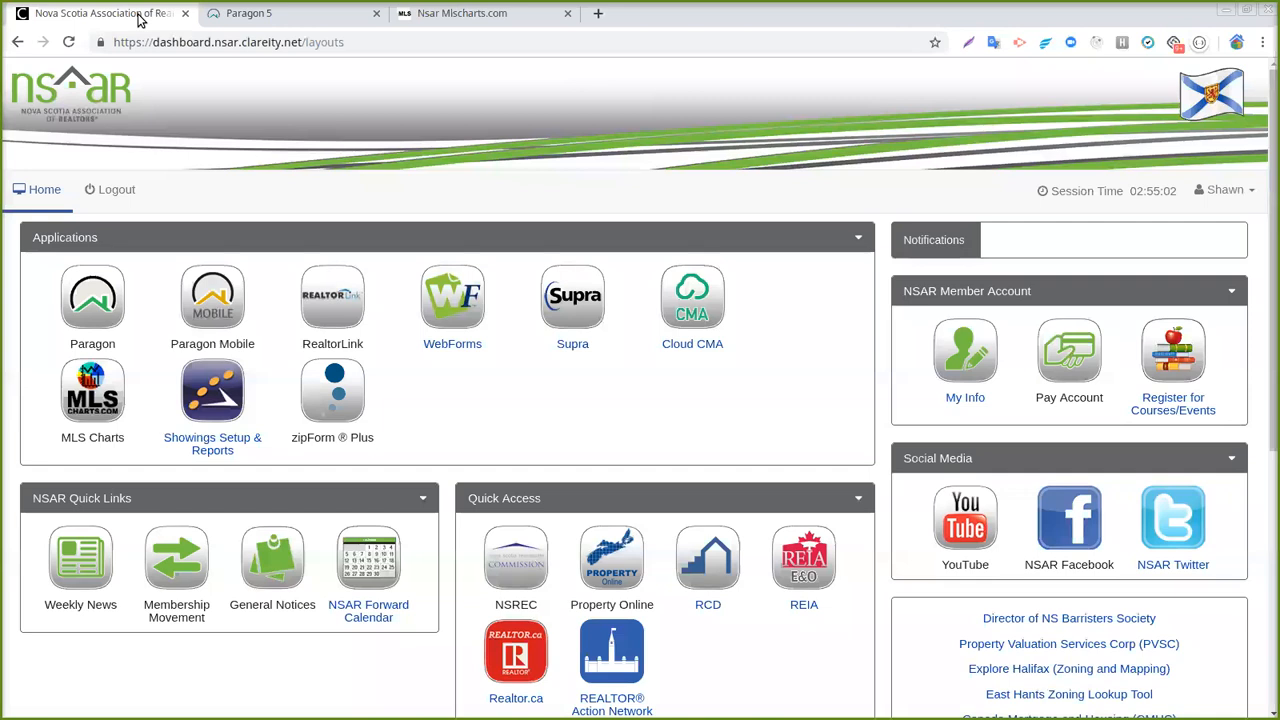
{"action": "left_click", "coordinate": [252, 15]}
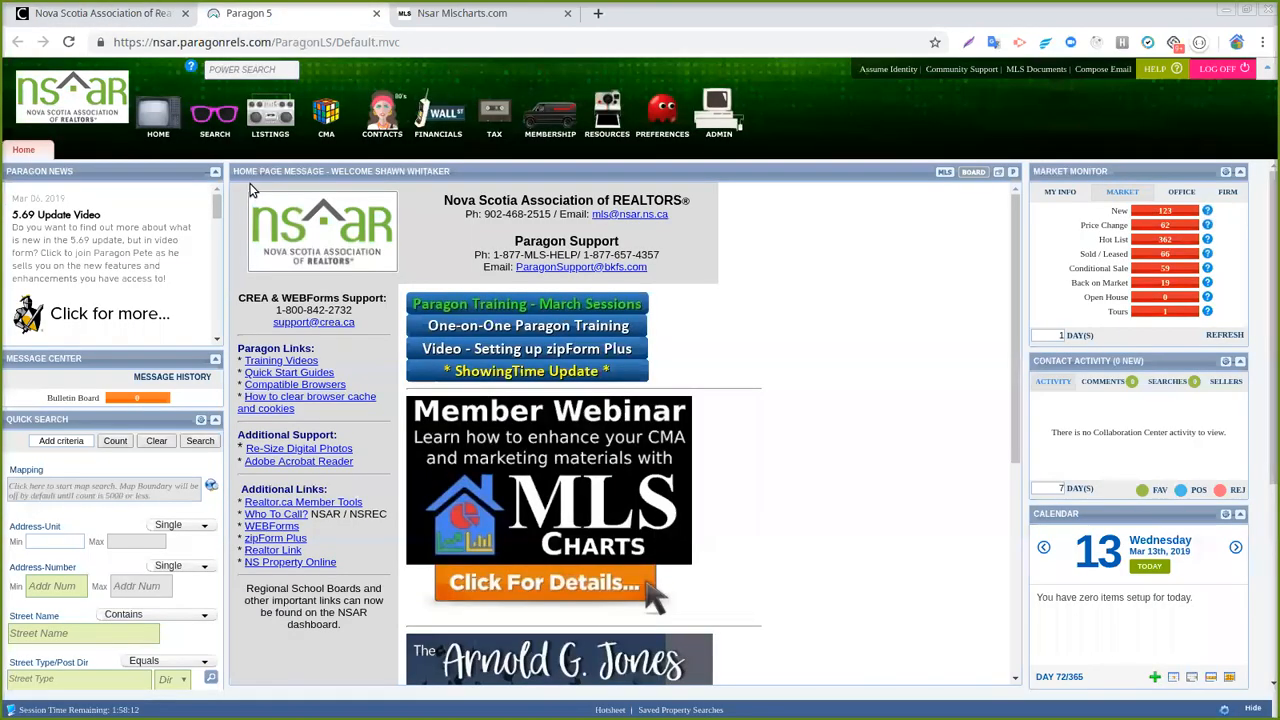
{"action": "mouse_move", "coordinate": [612, 125]}
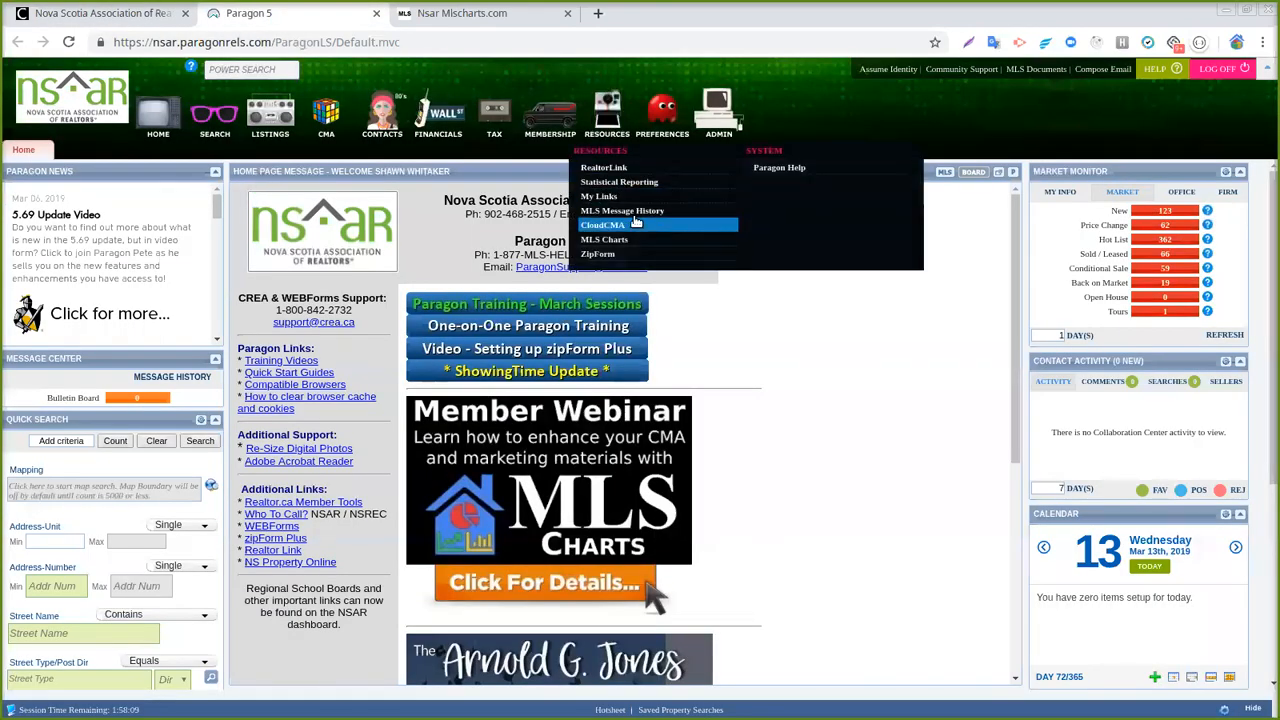
{"action": "left_click", "coordinate": [452, 14]}
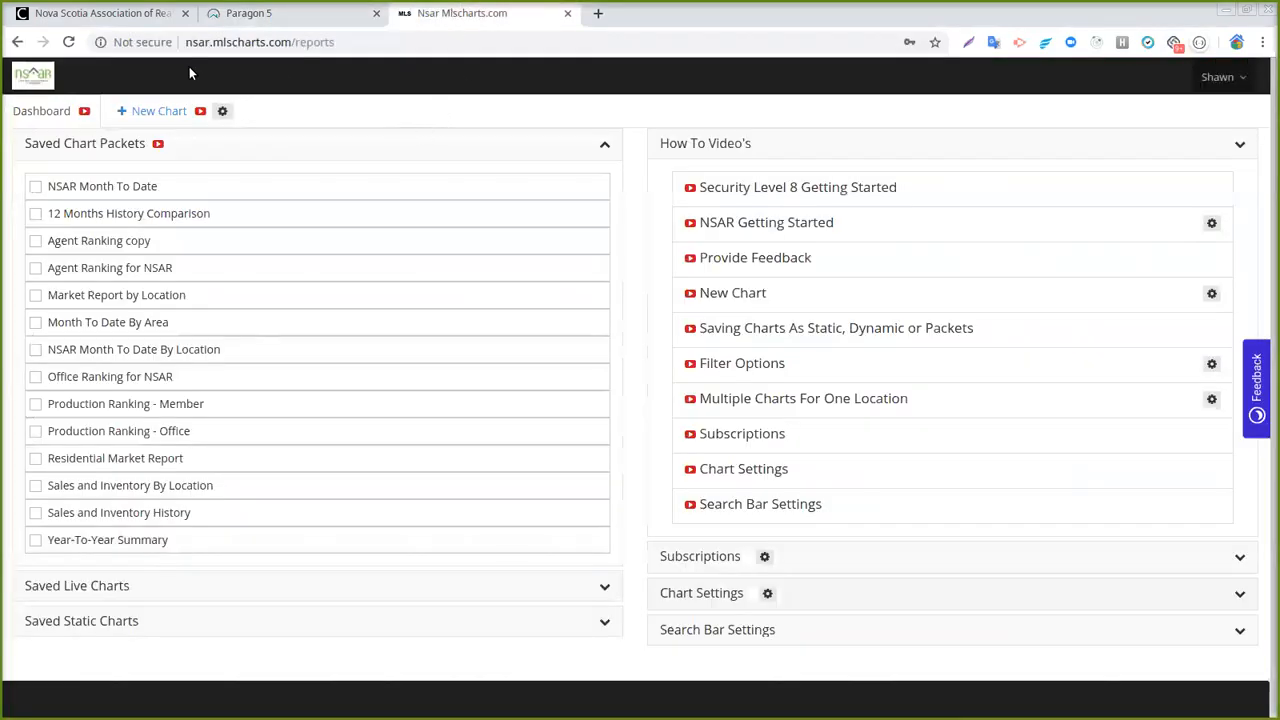
Step: Open the meeting chat and move its window off the MLS Charts page
{"action": "mouse_move", "coordinate": [645, 688]}
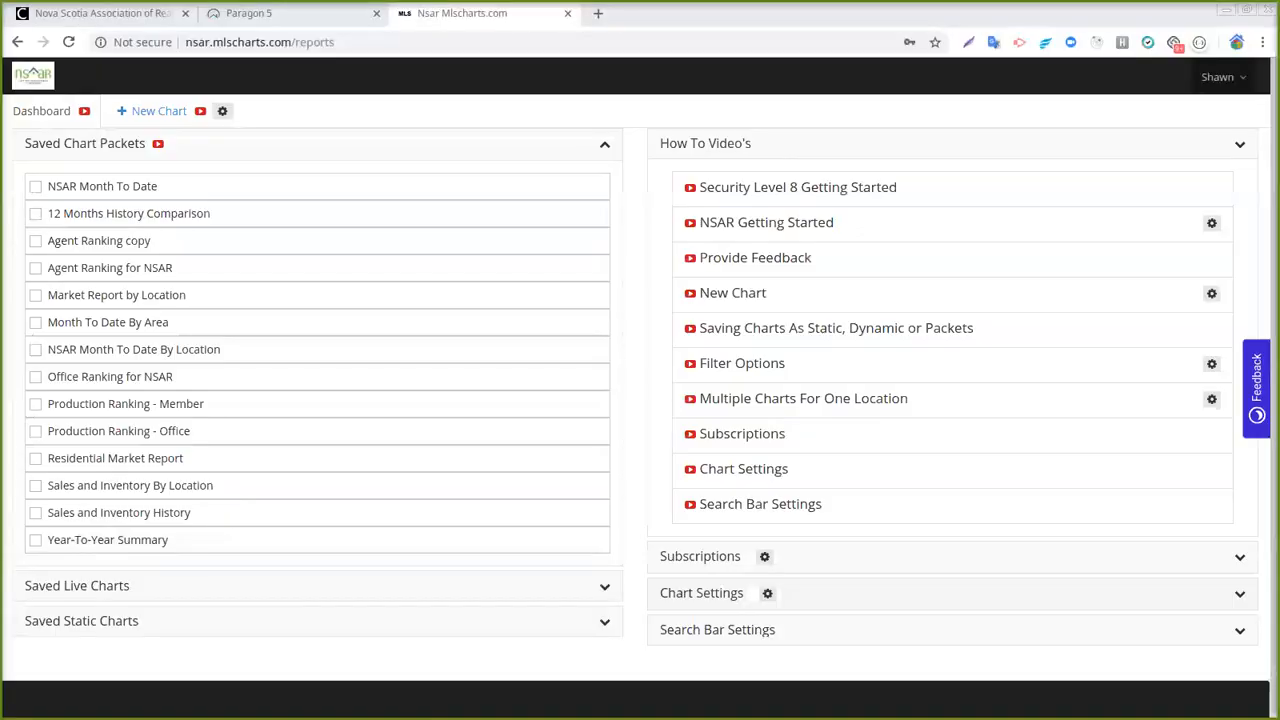
{"action": "mouse_move", "coordinate": [714, 677]}
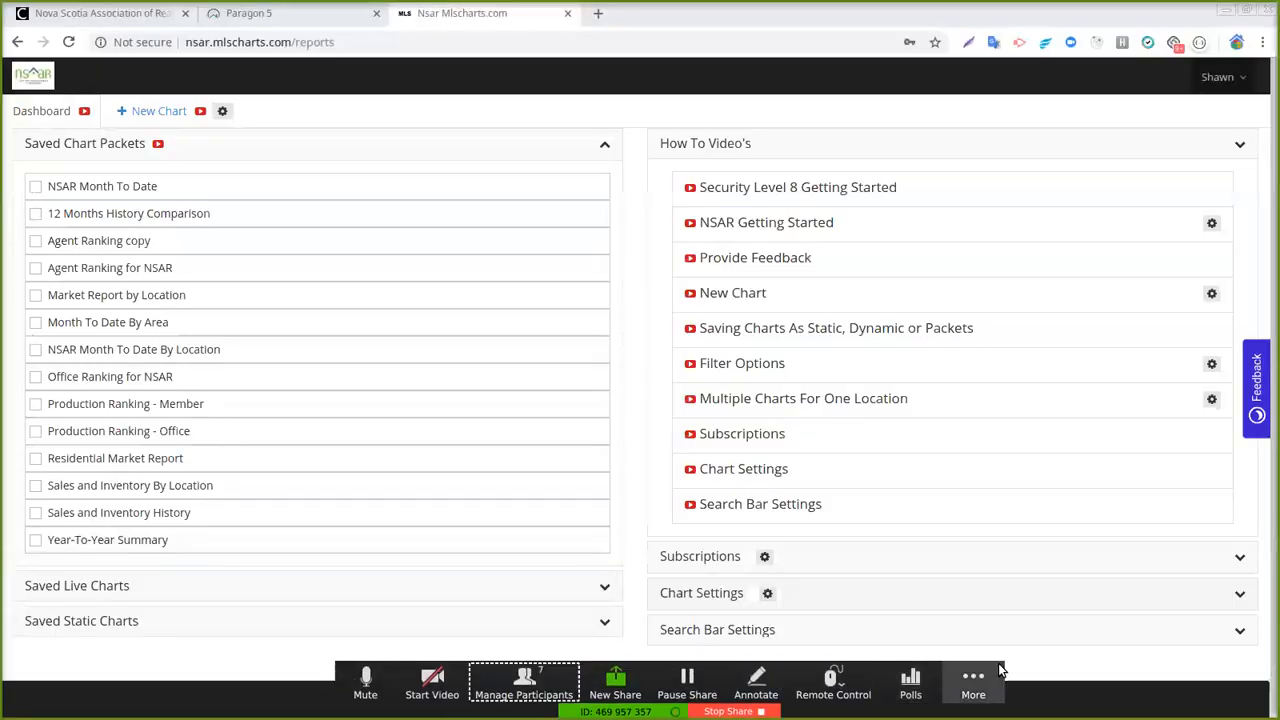
{"action": "left_click", "coordinate": [970, 677]}
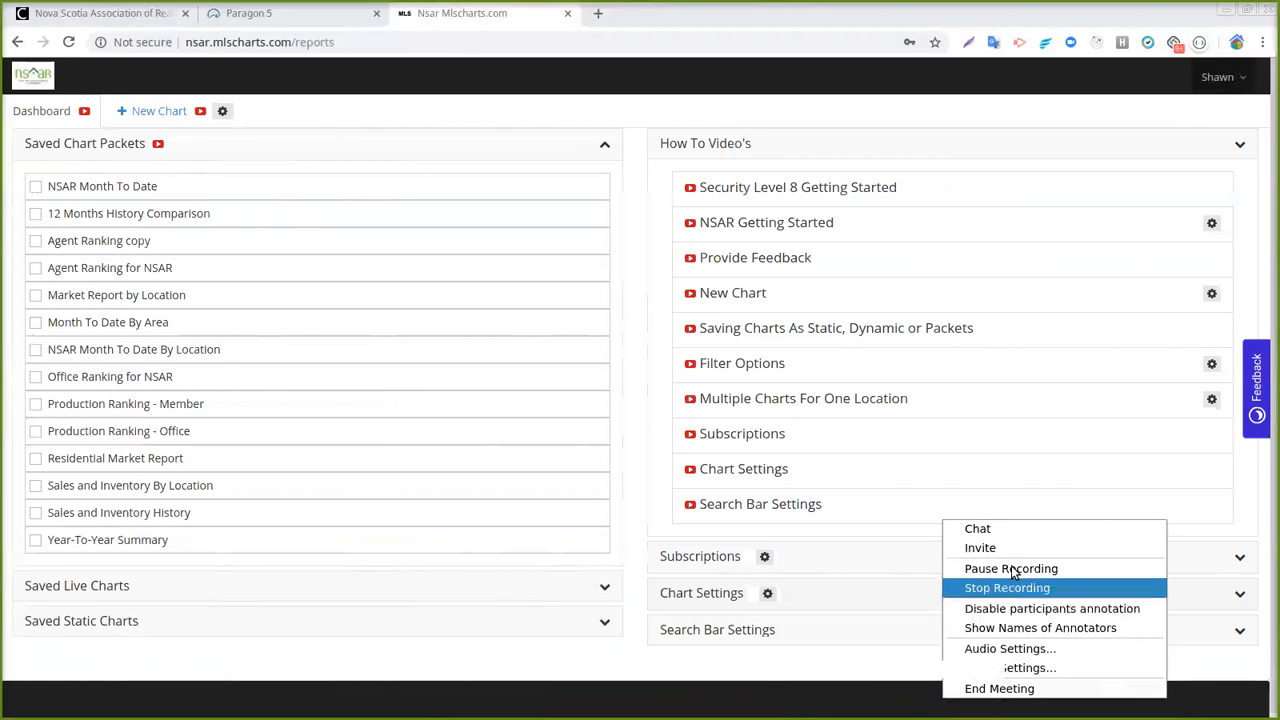
{"action": "left_click", "coordinate": [1006, 530]}
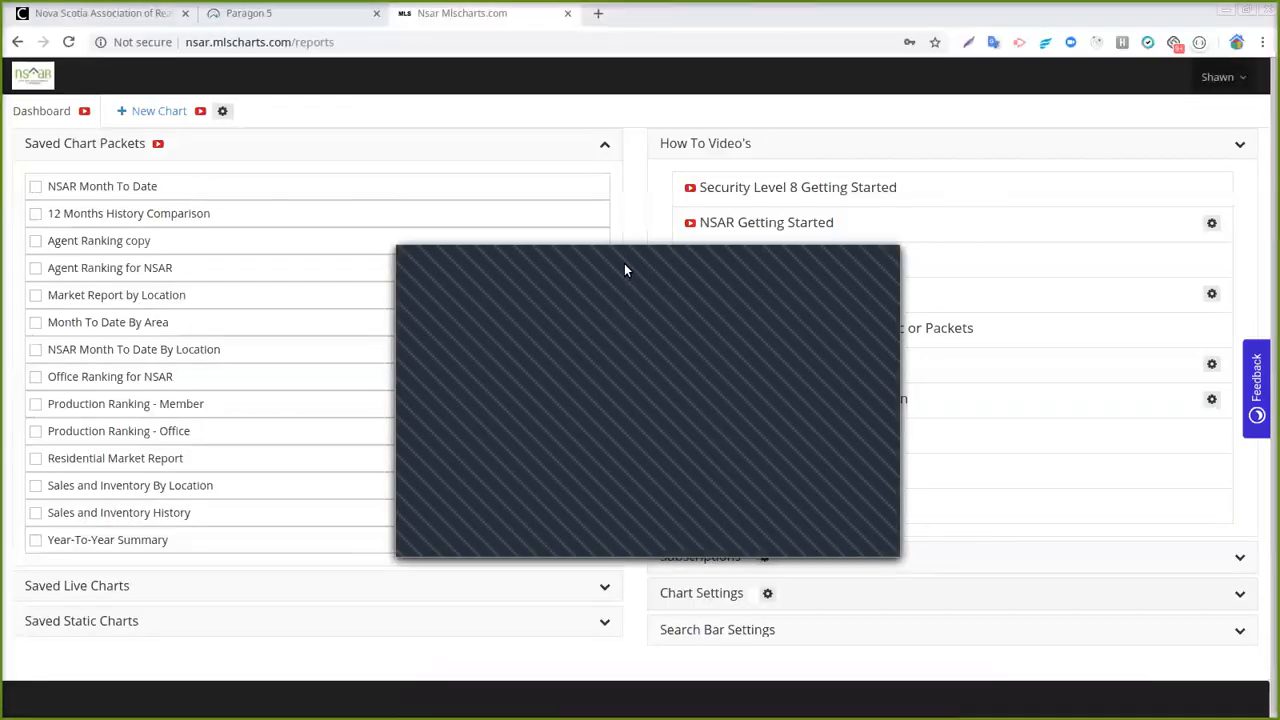
{"action": "left_click_drag", "start_coordinate": [622, 259], "coordinate": [2, 263]}
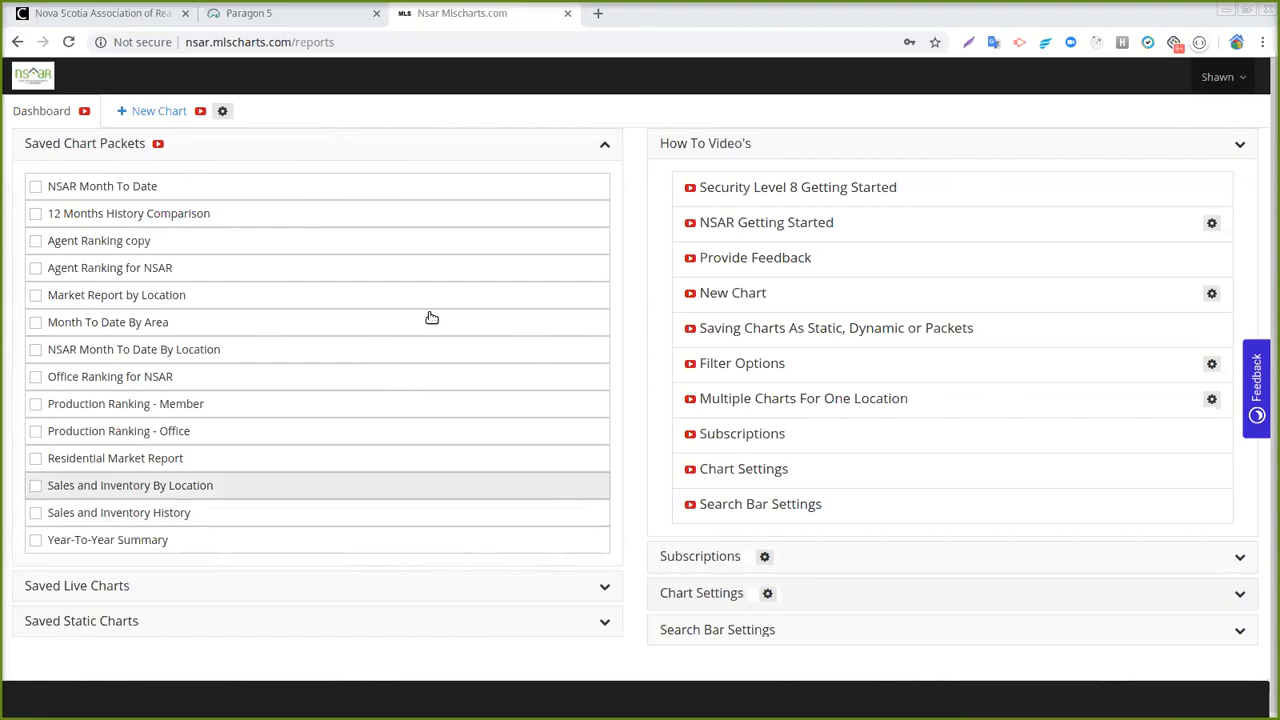
{"action": "left_click", "coordinate": [268, 14]}
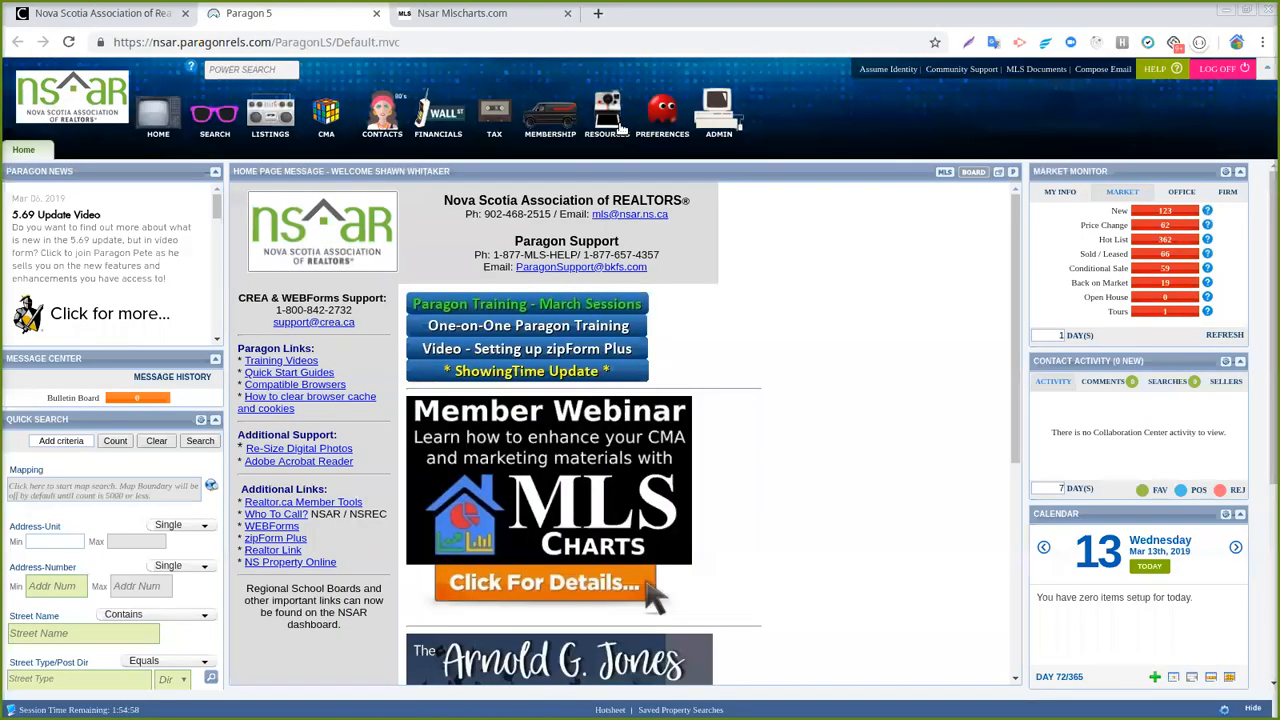
{"action": "mouse_move", "coordinate": [606, 126]}
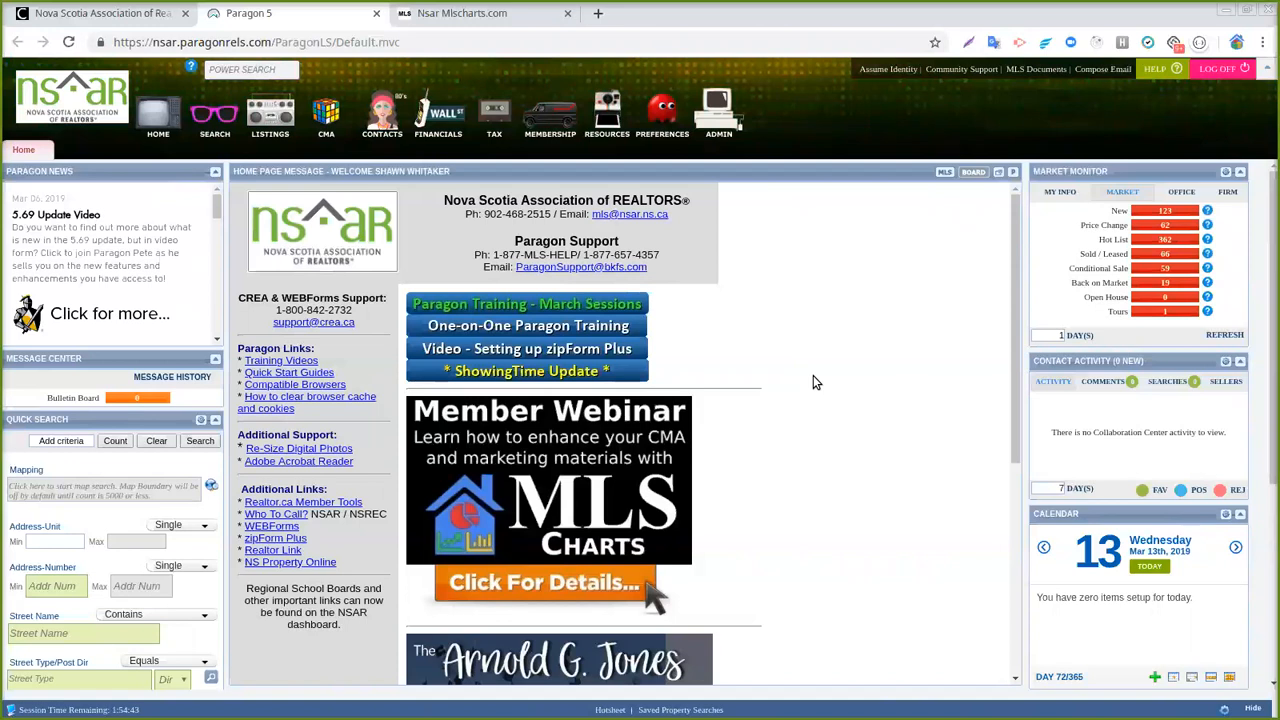
{"action": "left_click", "coordinate": [451, 18]}
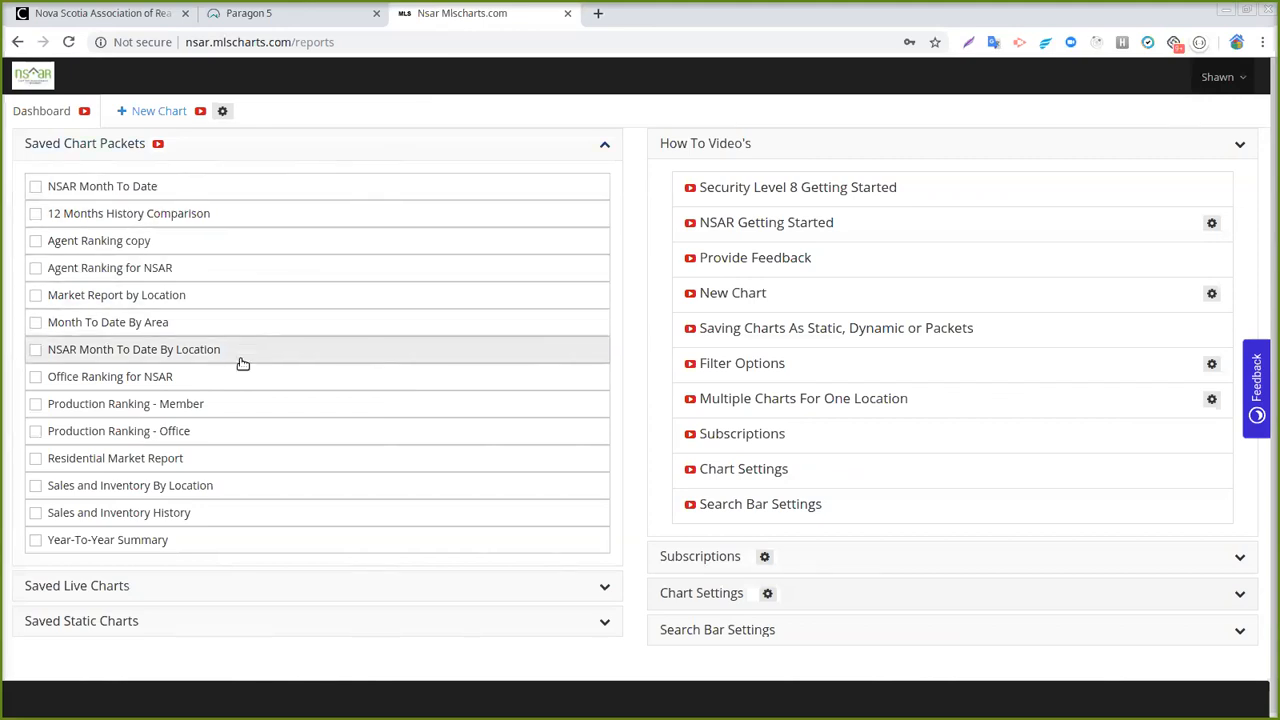
Step: Select the Sales and Inventory History saved chart packet and search its locations for "Ha"
{"action": "left_click", "coordinate": [37, 514]}
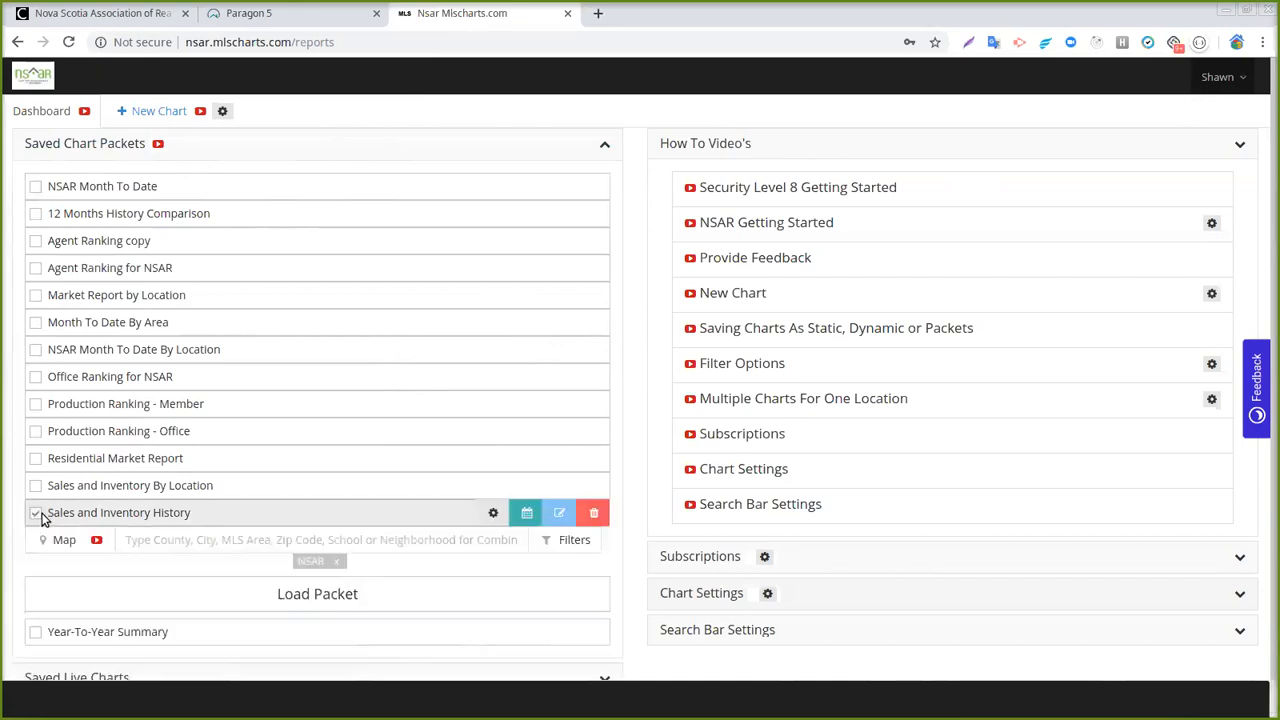
{"action": "scroll", "coordinate": [340, 488], "scroll_direction": "down", "scroll_amount": 1}
{"action": "left_click", "coordinate": [376, 497]}
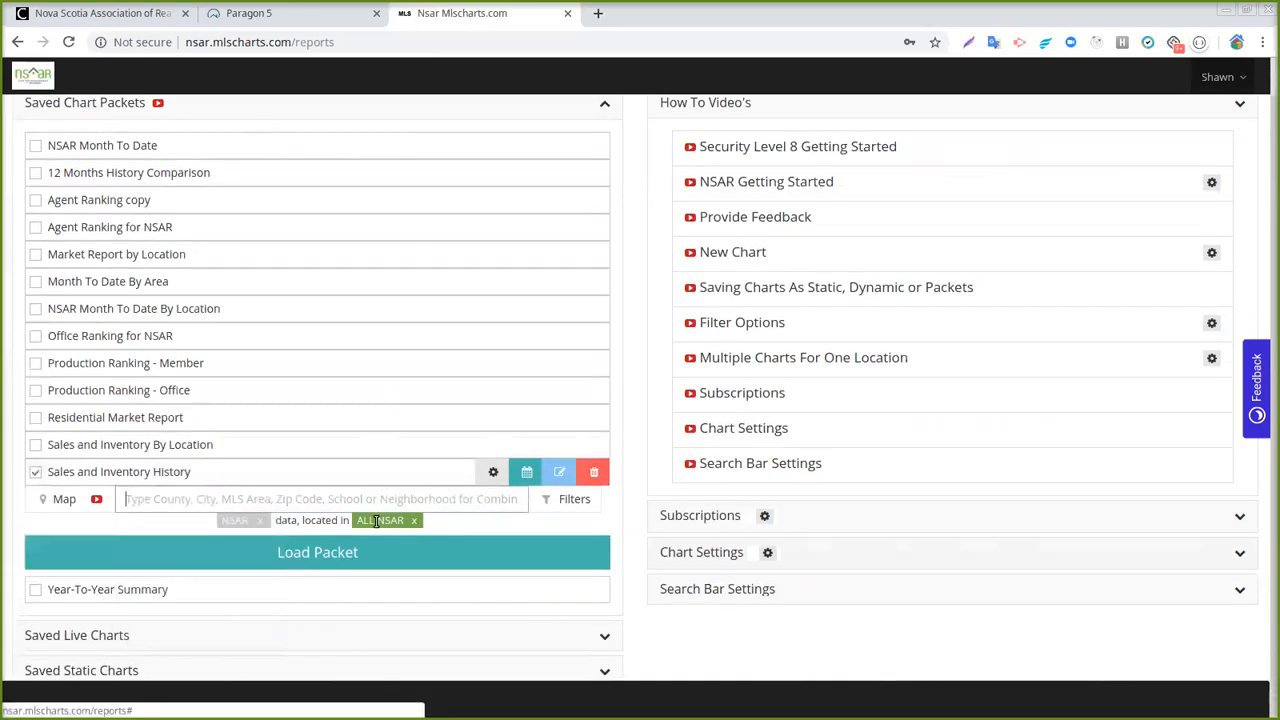
{"action": "left_click", "coordinate": [309, 499]}
{"action": "type", "text": "Ha"}
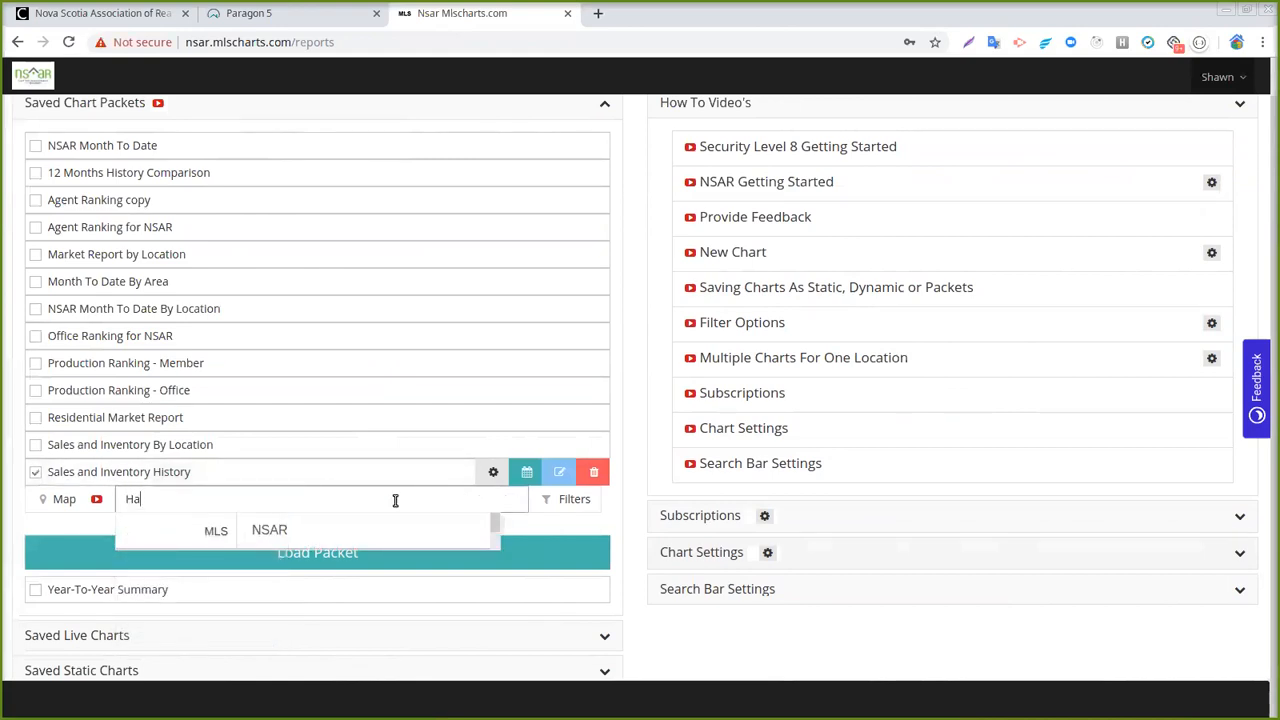
Step: Add Halifax County from the location suggestions to the Sales and Inventory History packet
{"action": "scroll", "coordinate": [406, 521], "scroll_direction": "down", "scroll_amount": 3}
{"action": "scroll", "coordinate": [406, 521], "scroll_direction": "up", "scroll_amount": 4}
{"action": "scroll", "coordinate": [600, 565], "scroll_direction": "up", "scroll_amount": 1}
{"action": "scroll", "coordinate": [486, 569], "scroll_direction": "down", "scroll_amount": 2}
{"action": "scroll", "coordinate": [610, 540], "scroll_direction": "down", "scroll_amount": 1}
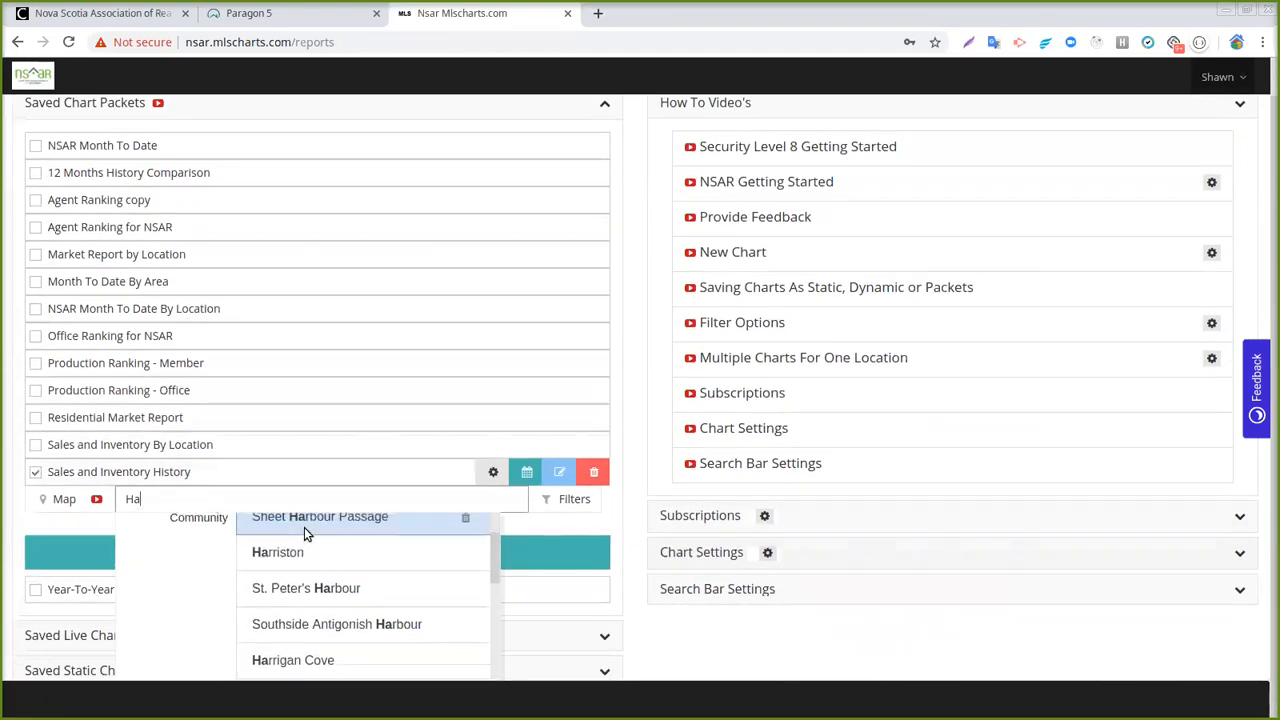
{"action": "scroll", "coordinate": [306, 534], "scroll_direction": "up", "scroll_amount": 3}
{"action": "scroll", "coordinate": [313, 541], "scroll_direction": "up", "scroll_amount": 1}
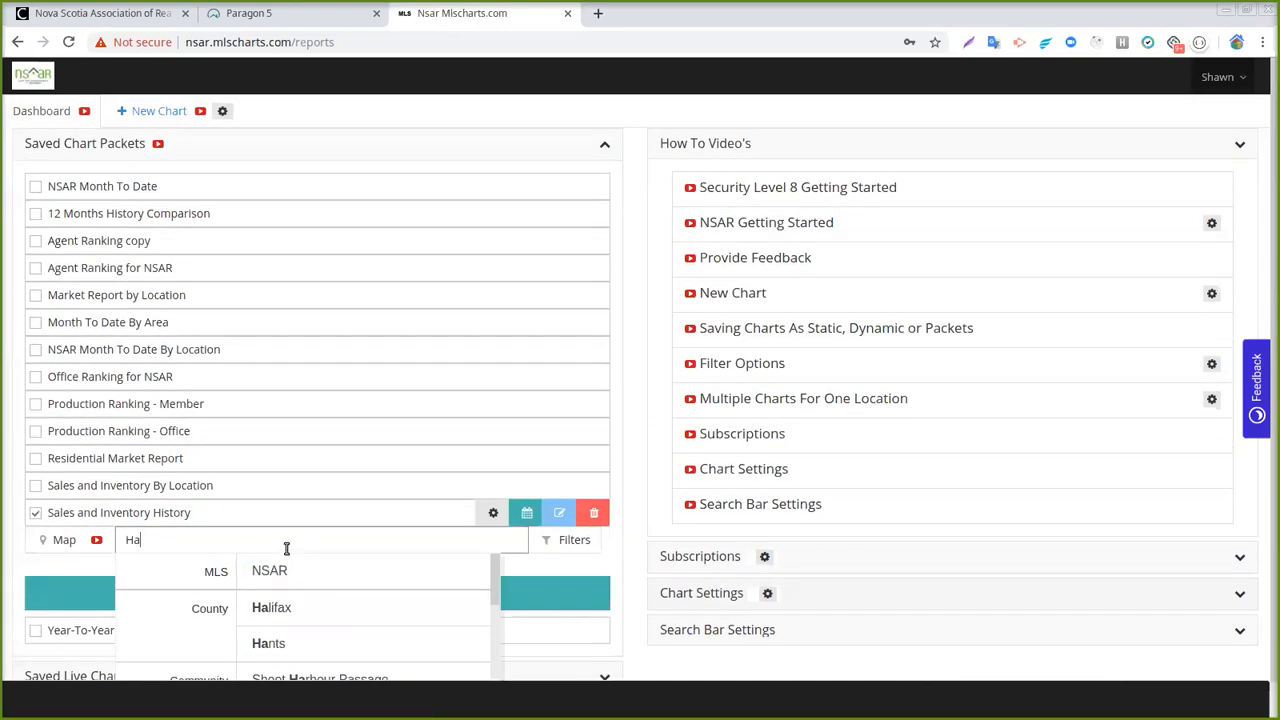
{"action": "scroll", "coordinate": [286, 548], "scroll_direction": "down", "scroll_amount": 1}
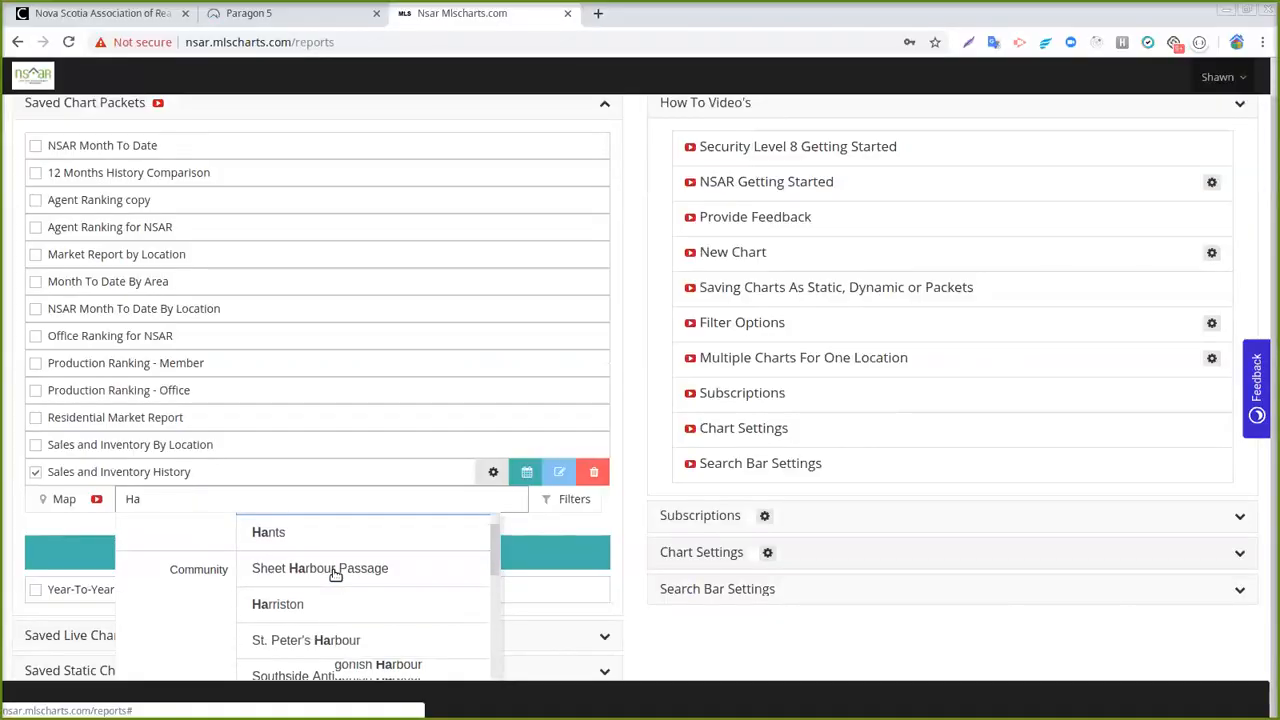
{"action": "scroll", "coordinate": [334, 574], "scroll_direction": "down", "scroll_amount": 1}
{"action": "scroll", "coordinate": [314, 580], "scroll_direction": "up", "scroll_amount": 3}
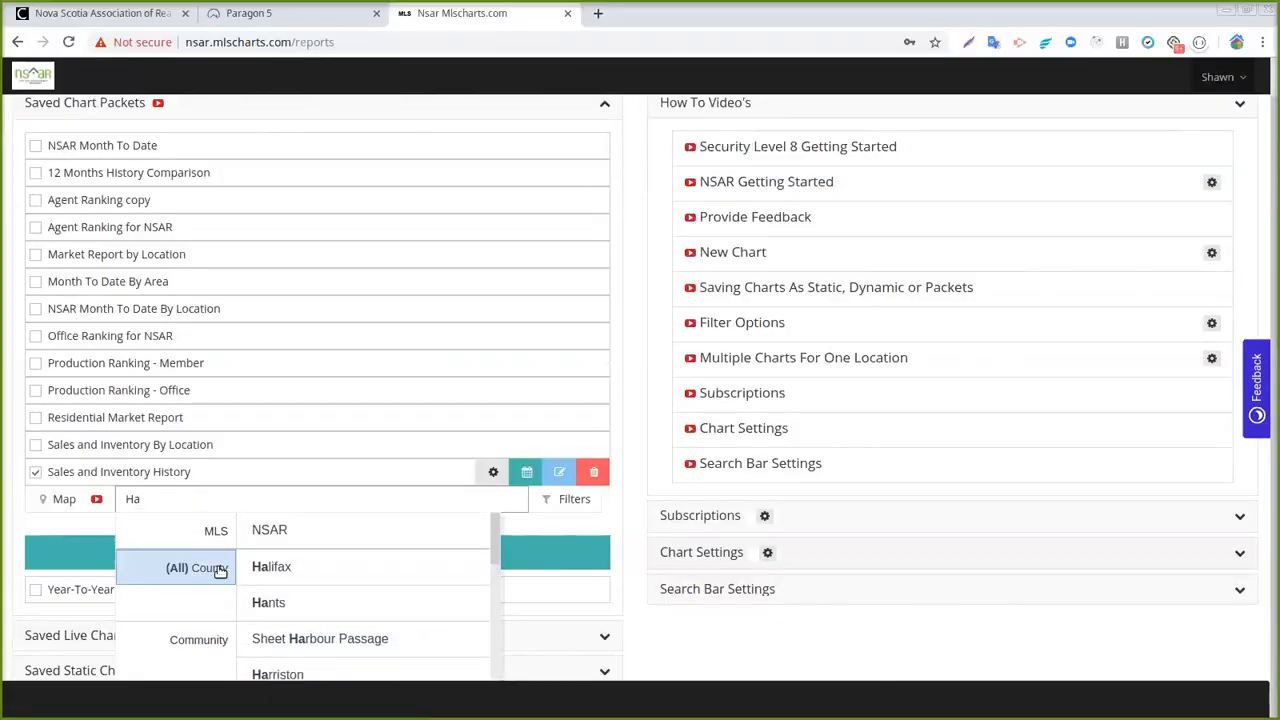
{"action": "left_click", "coordinate": [338, 569]}
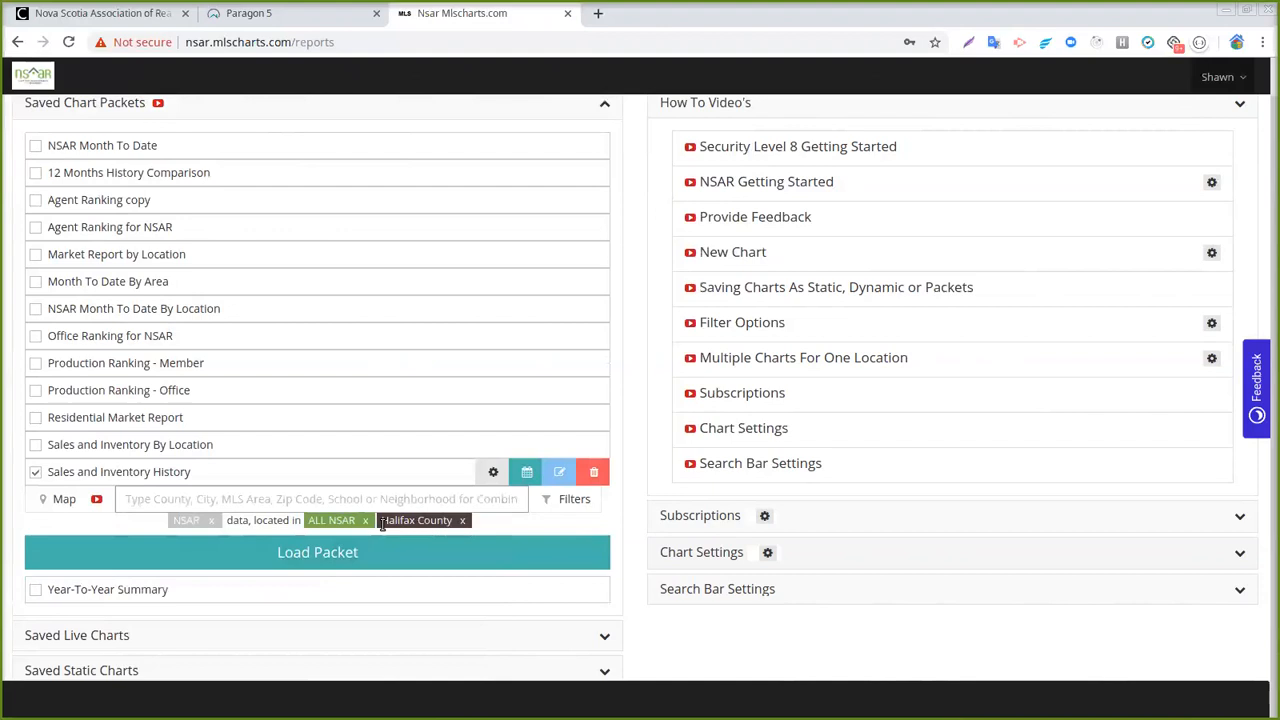
Step: Remove the ALL NSAR location and load the Sales and Inventory History packet for Halifax County
{"action": "left_click", "coordinate": [367, 521]}
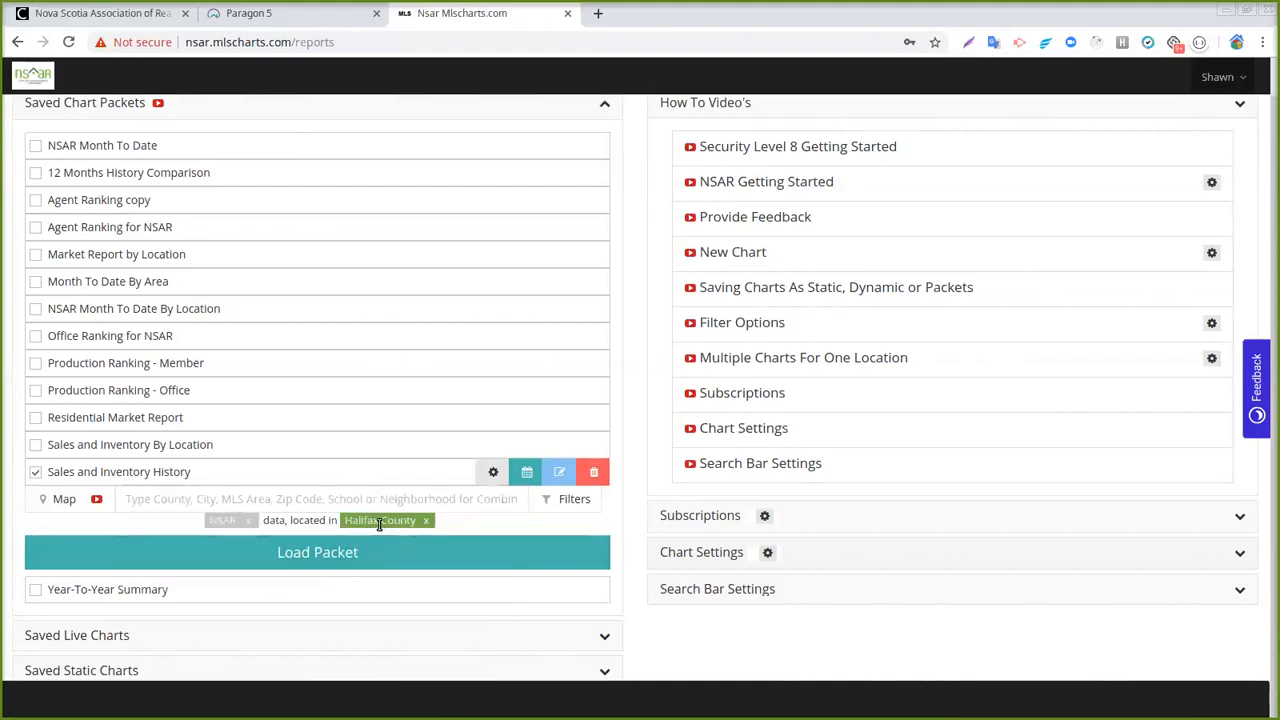
{"action": "left_click", "coordinate": [386, 557]}
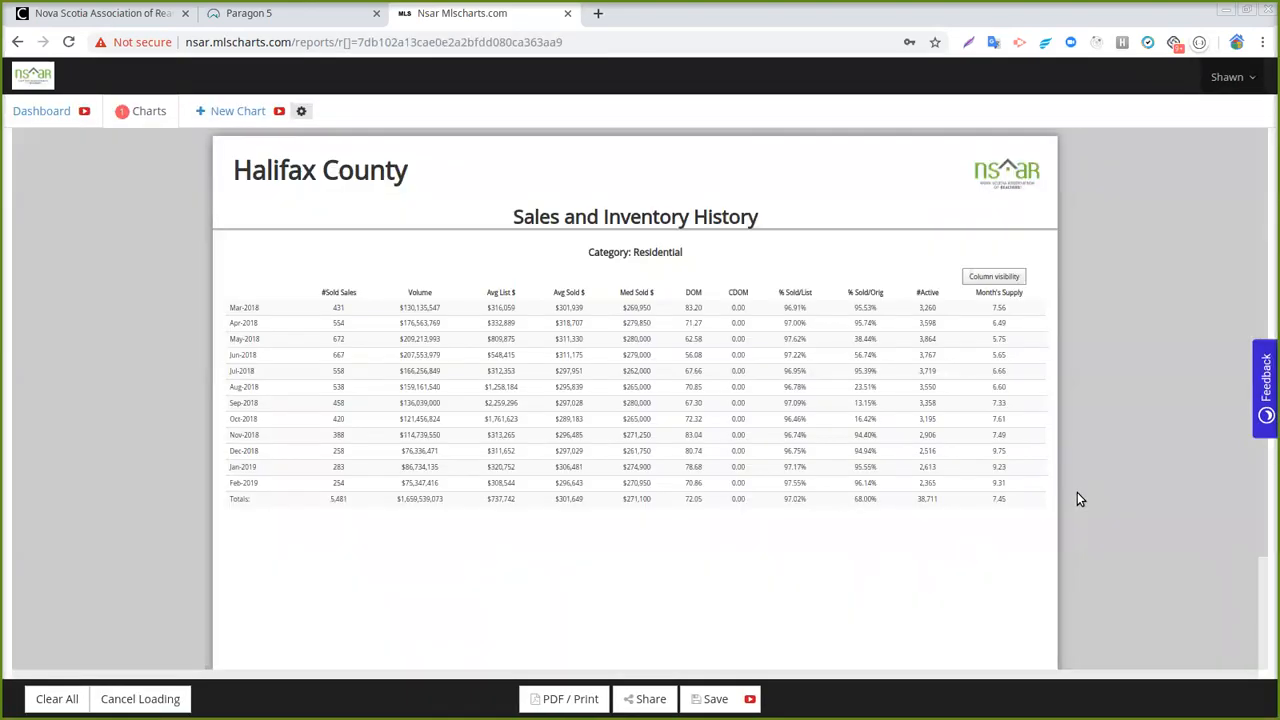
Step: Mark the report's NSAR logo for a text comment in the feedback tool, and leave without sending the feedback
{"action": "left_click", "coordinate": [1268, 385]}
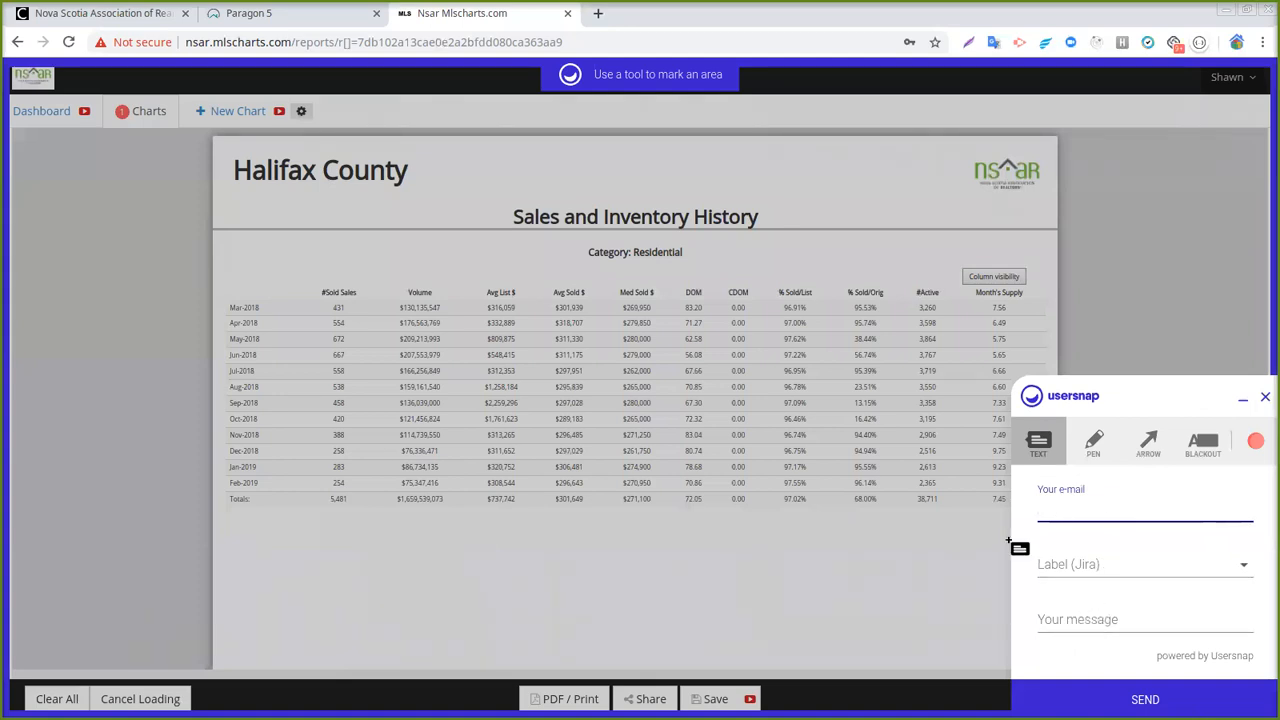
{"action": "mouse_move", "coordinate": [940, 150]}
{"action": "left_mouse_down"}
{"action": "mouse_move", "coordinate": [1093, 218]}
{"action": "mouse_move", "coordinate": [1093, 240]}
{"action": "left_mouse_up"}
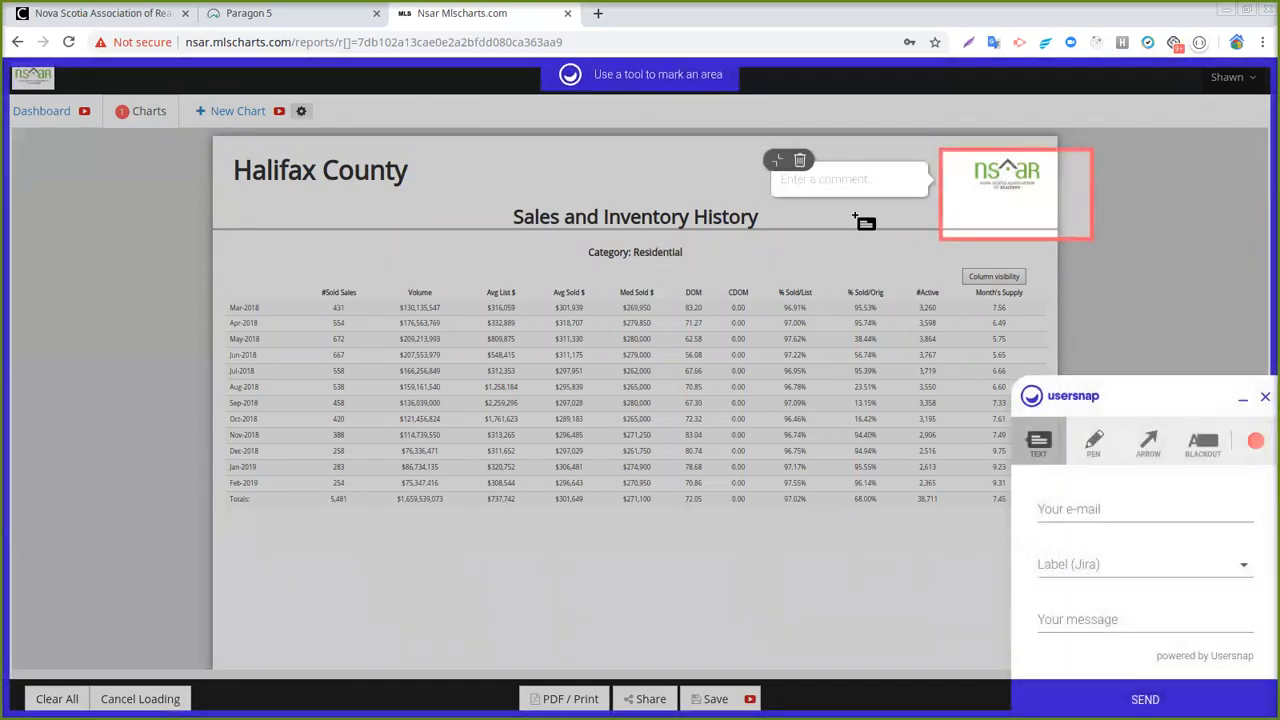
{"action": "left_click", "coordinate": [799, 160]}
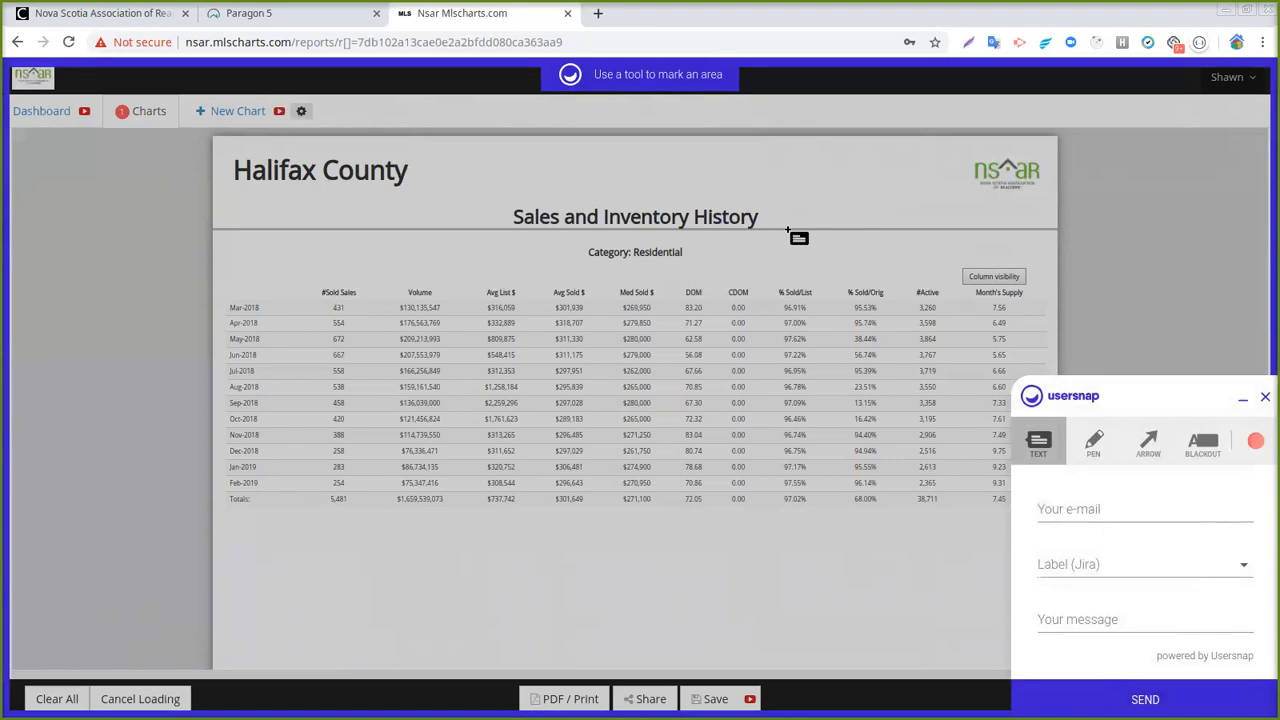
{"action": "key", "text": "Escape"}
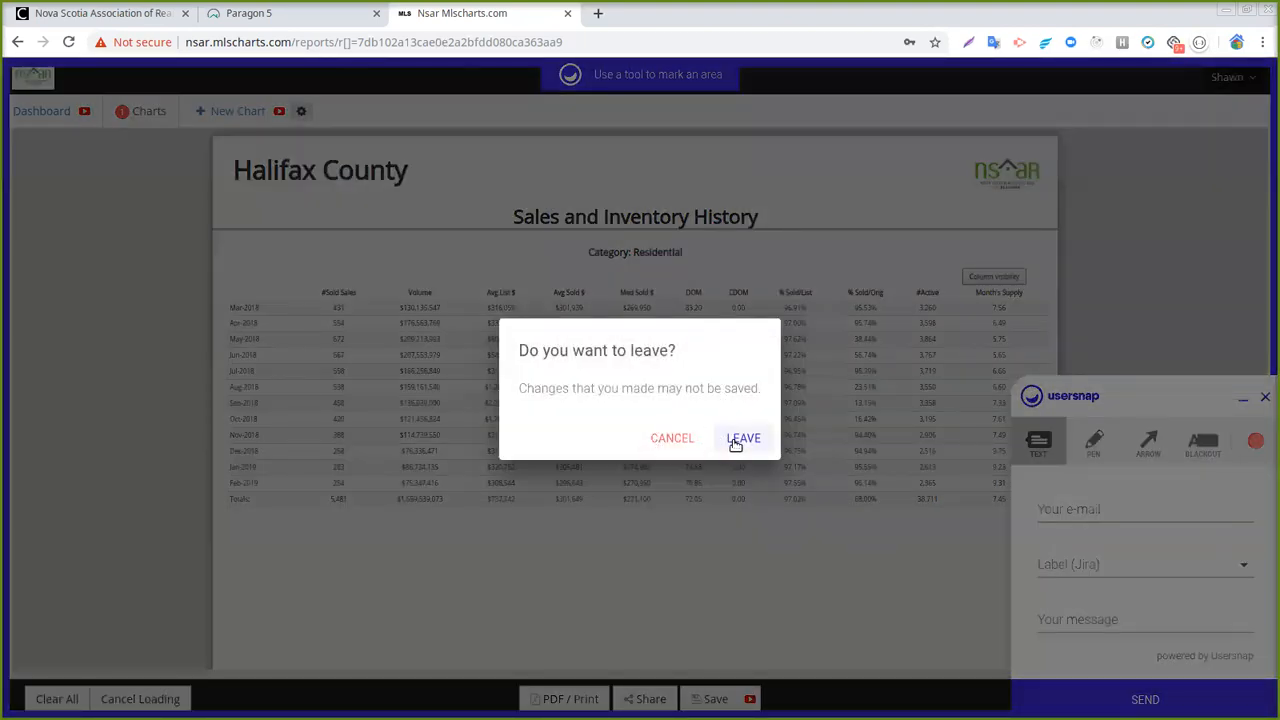
{"action": "left_click", "coordinate": [738, 441]}
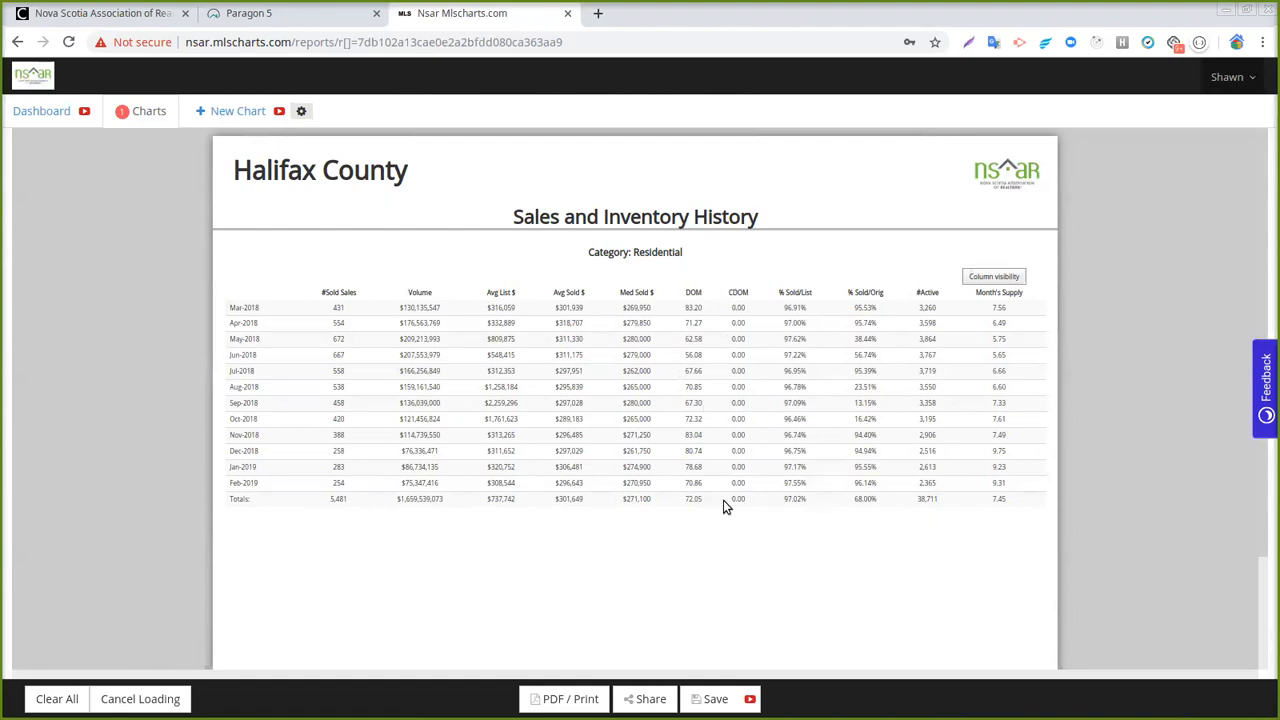
{"action": "left_click_drag", "start_coordinate": [728, 291], "coordinate": [754, 292]}
{"action": "left_click", "coordinate": [738, 293]}
{"action": "left_click", "coordinate": [45, 688]}
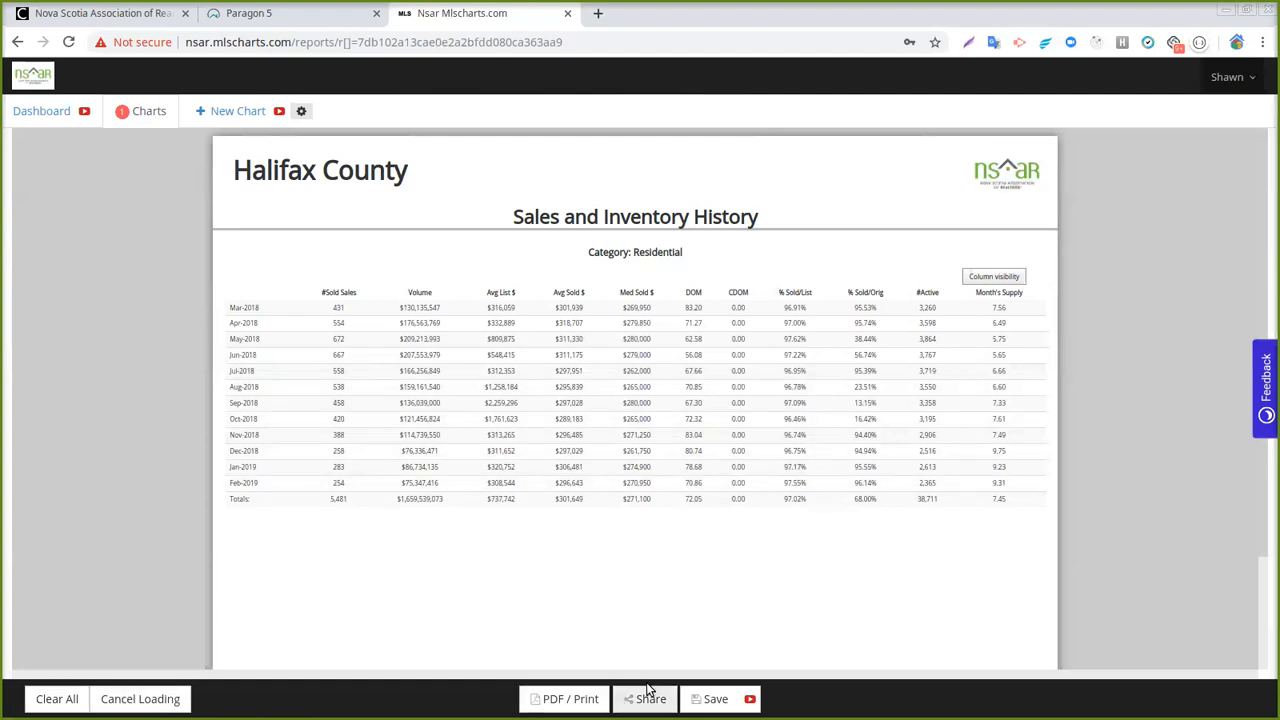
Step: Generate website embed code with live data for the Halifax County Sales and Inventory History chart
{"action": "mouse_move", "coordinate": [638, 706]}
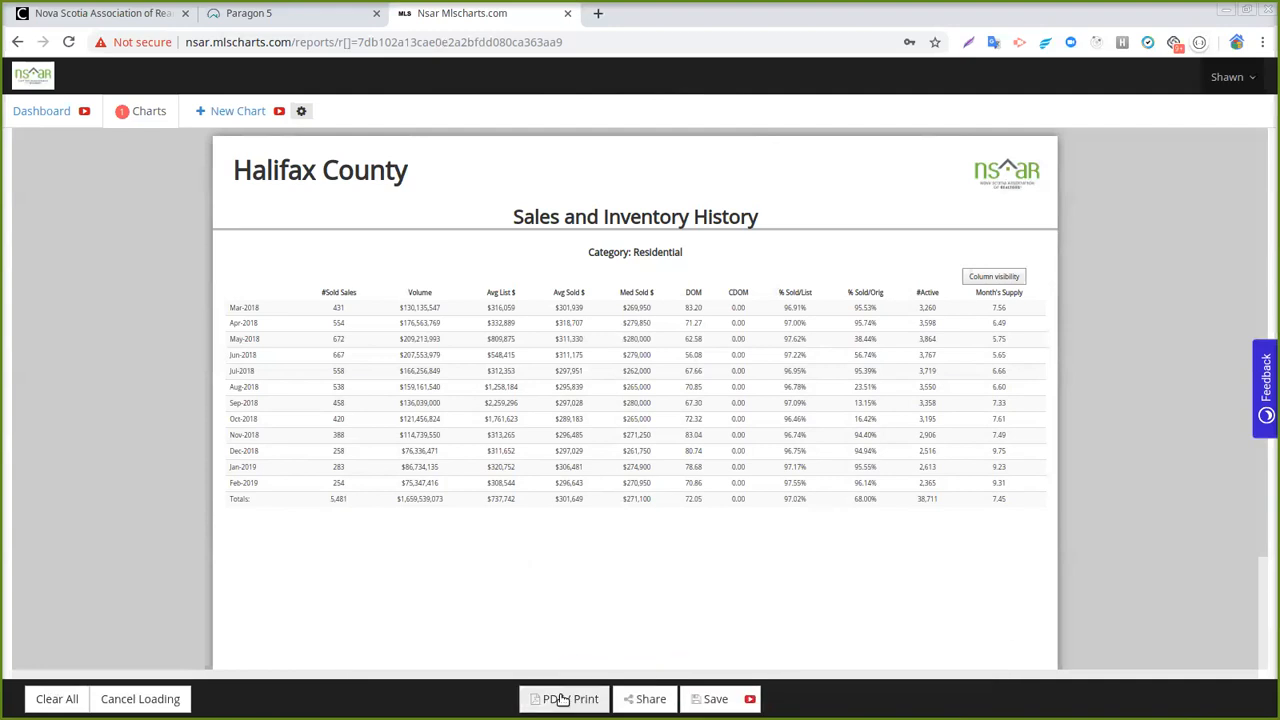
{"action": "left_click", "coordinate": [645, 700]}
{"action": "left_click", "coordinate": [645, 699]}
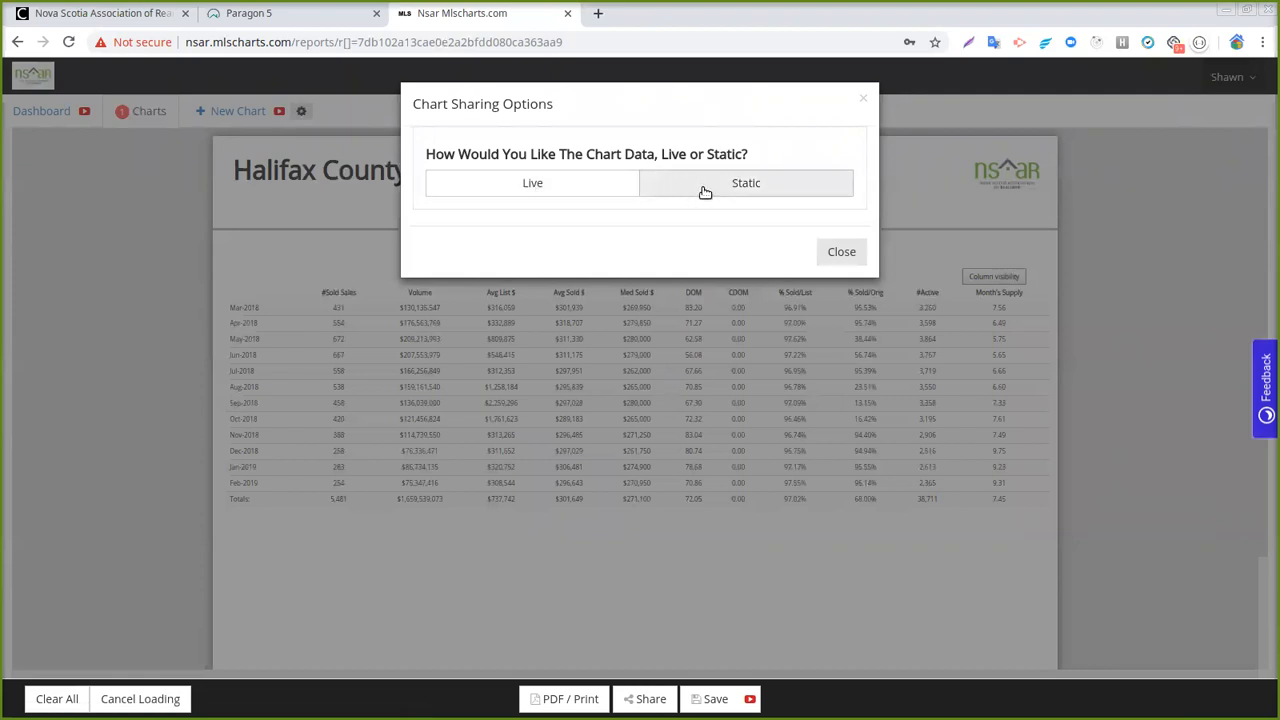
{"action": "left_click", "coordinate": [554, 192]}
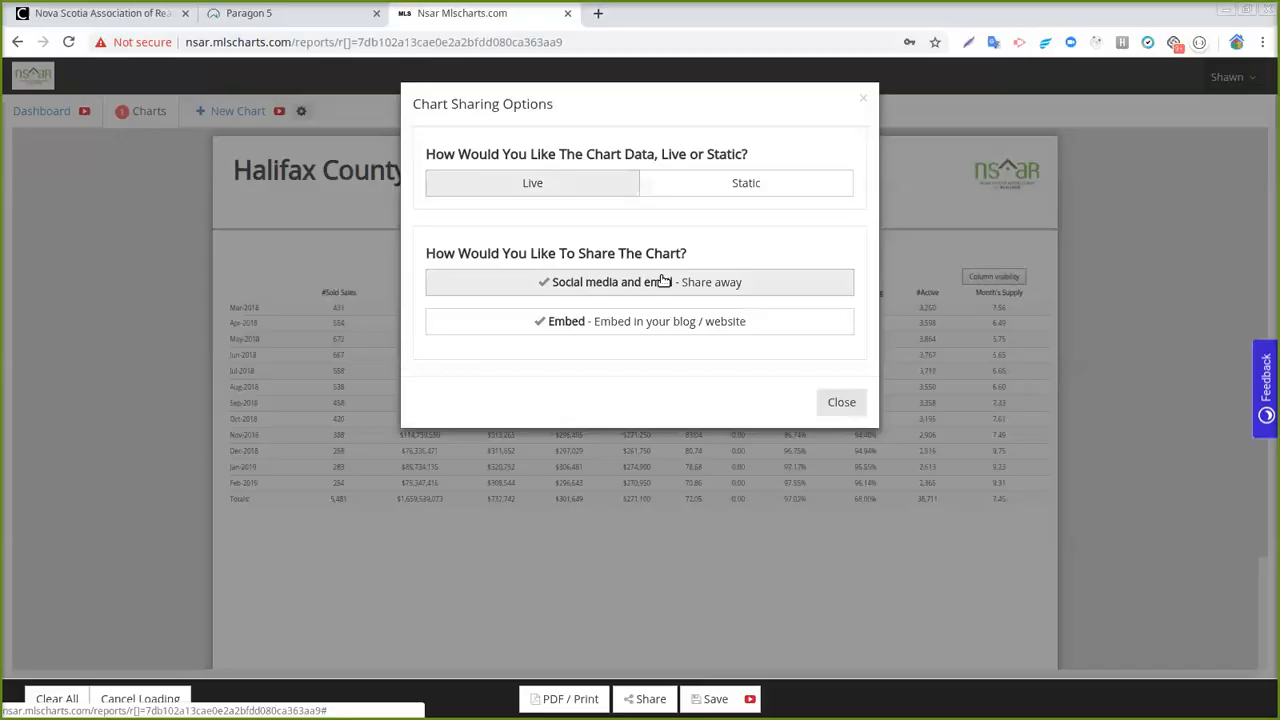
{"action": "left_click", "coordinate": [636, 324]}
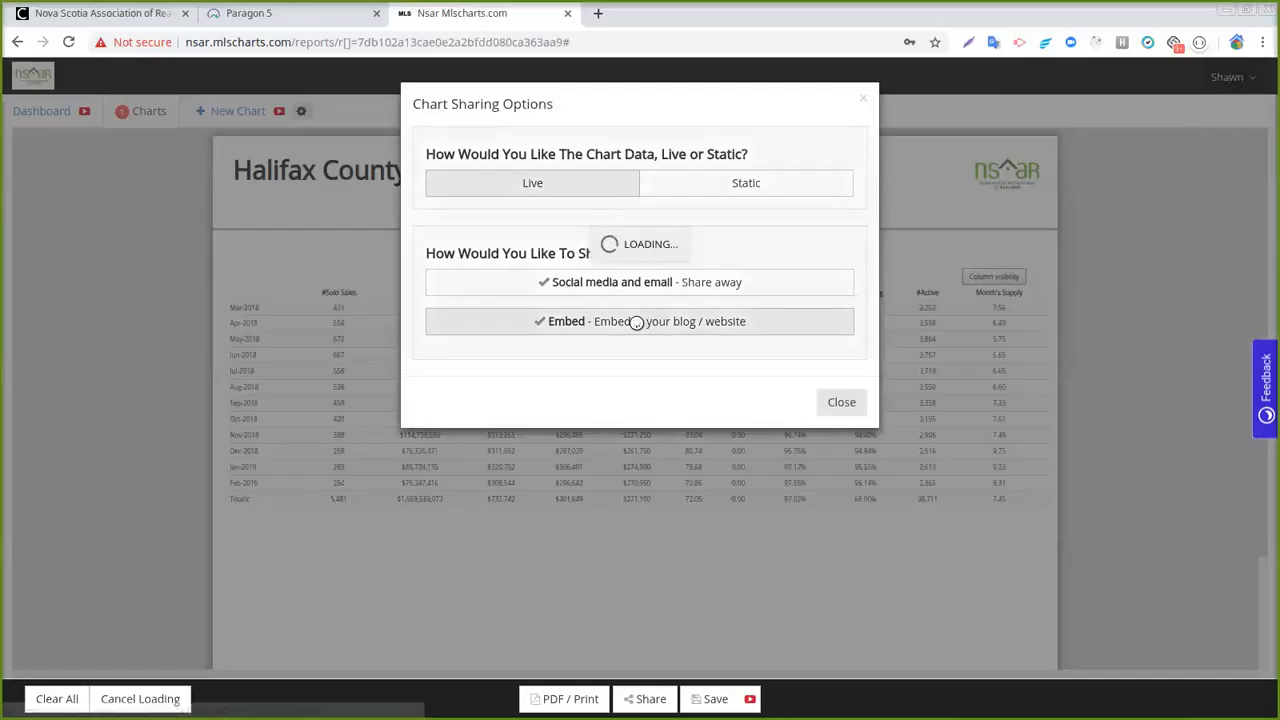
{"action": "left_click_drag", "start_coordinate": [849, 450], "coordinate": [856, 495]}
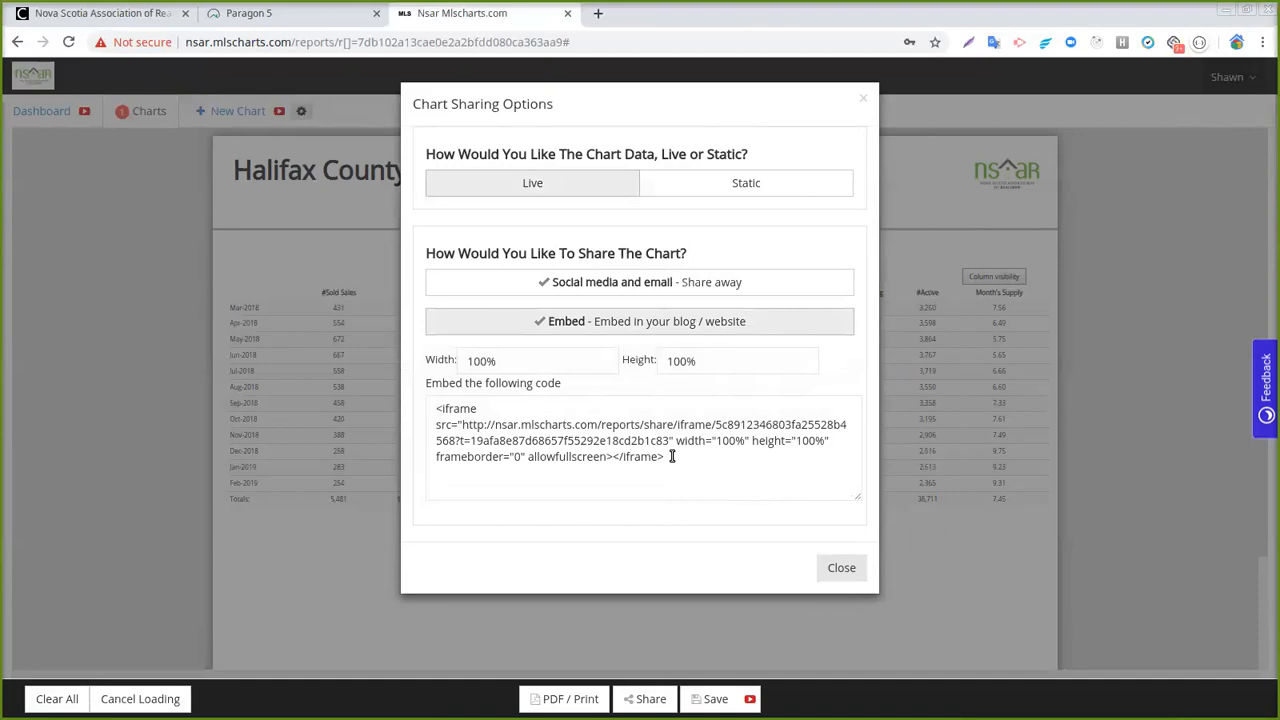
Step: Examine the iframe embed code, including its width and height attributes
{"action": "left_click_drag", "start_coordinate": [672, 456], "coordinate": [422, 410]}
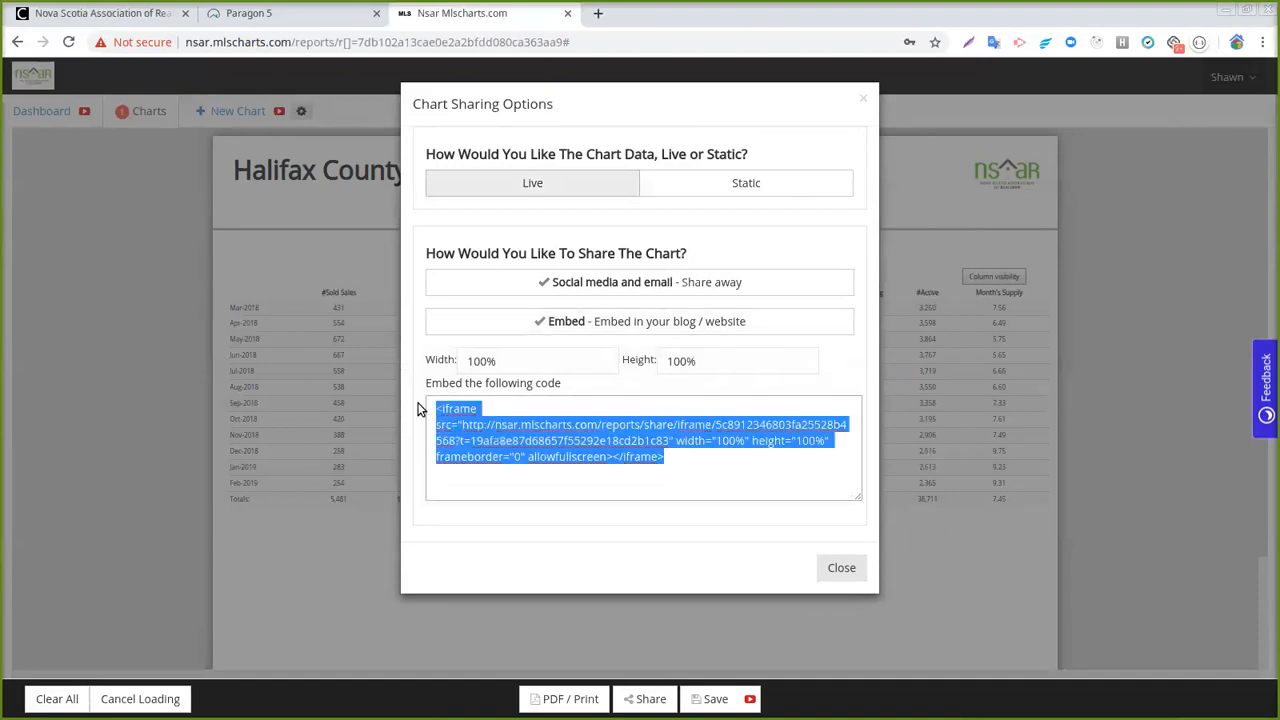
{"action": "left_click", "coordinate": [676, 440]}
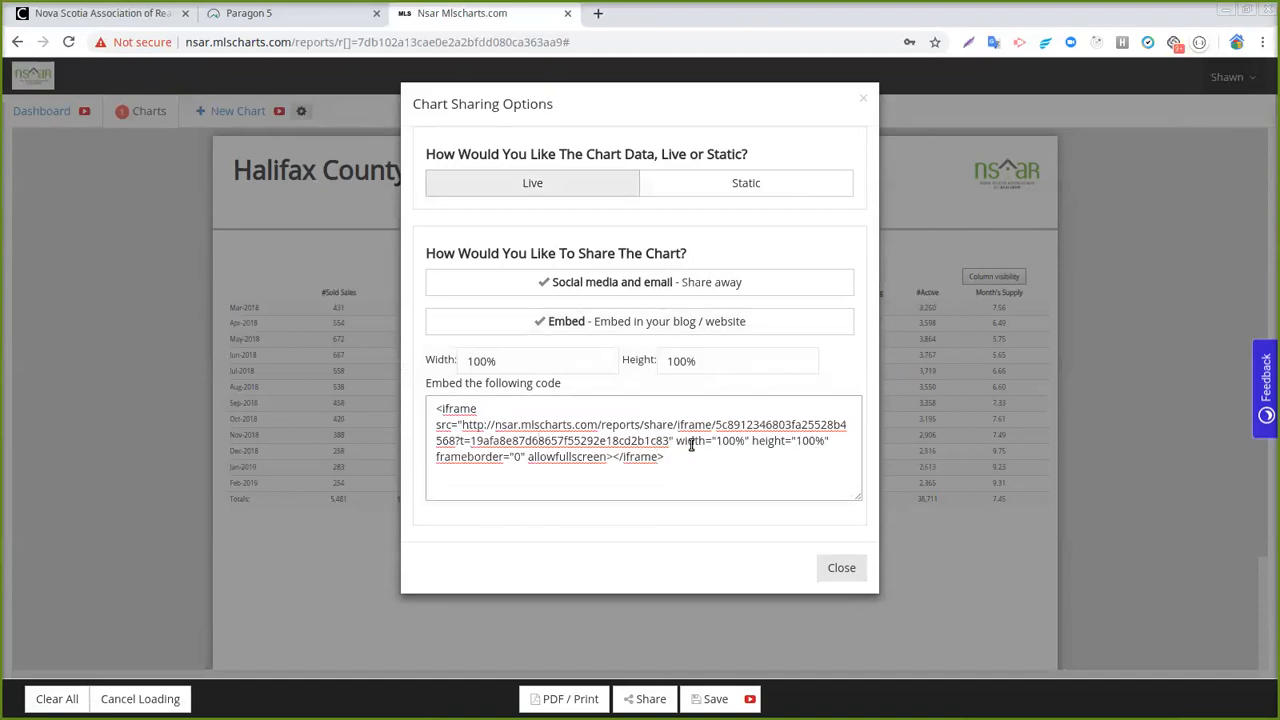
{"action": "left_click_drag", "start_coordinate": [699, 440], "coordinate": [832, 440]}
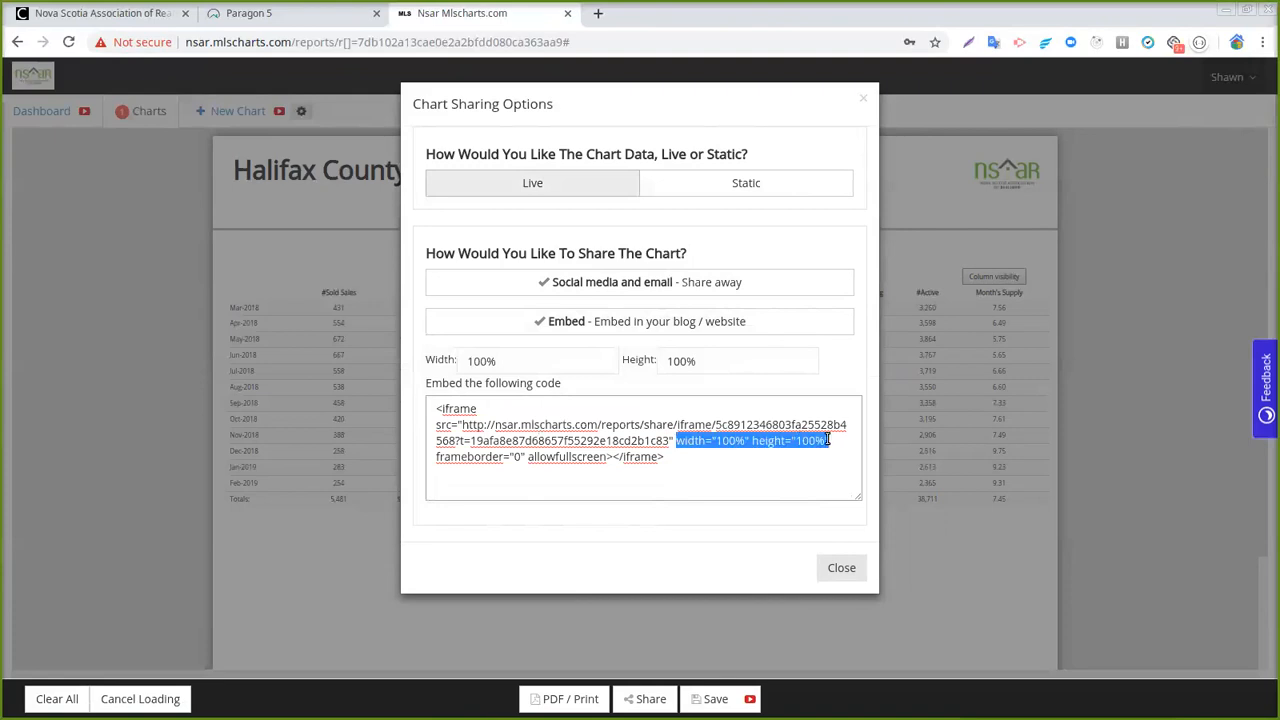
{"action": "left_click", "coordinate": [832, 440]}
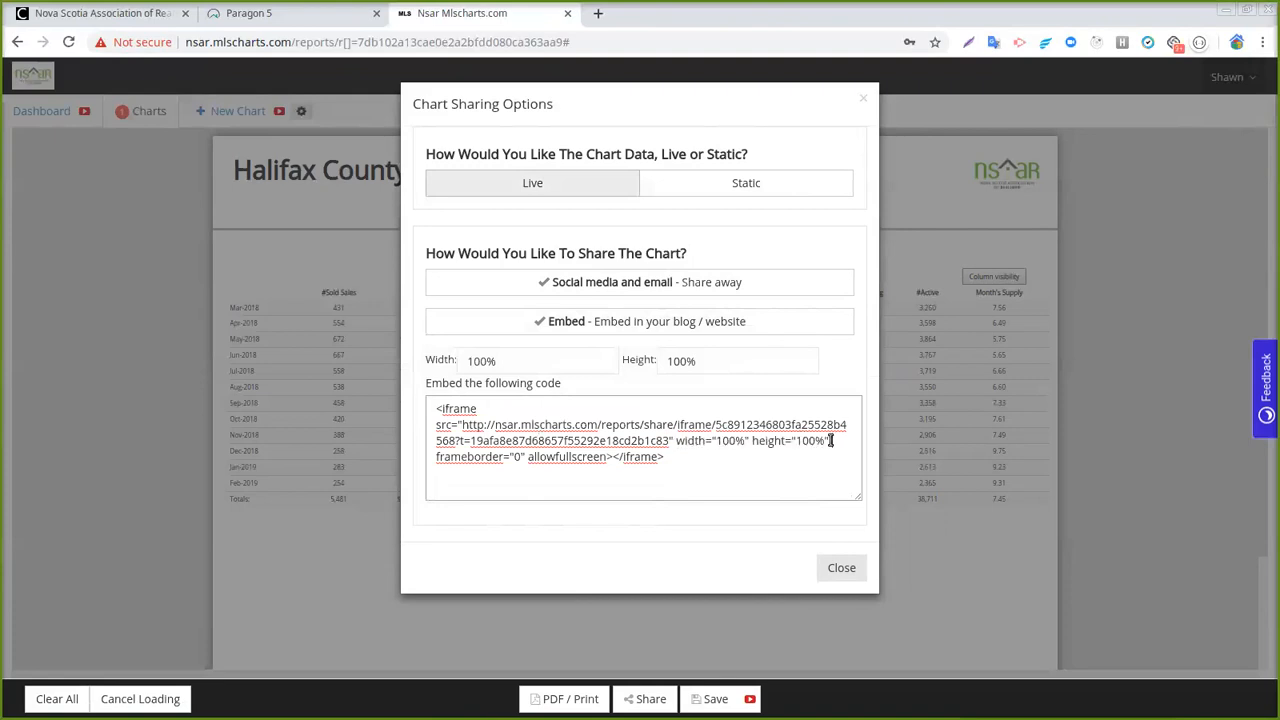
{"action": "left_click_drag", "start_coordinate": [830, 440], "coordinate": [676, 441]}
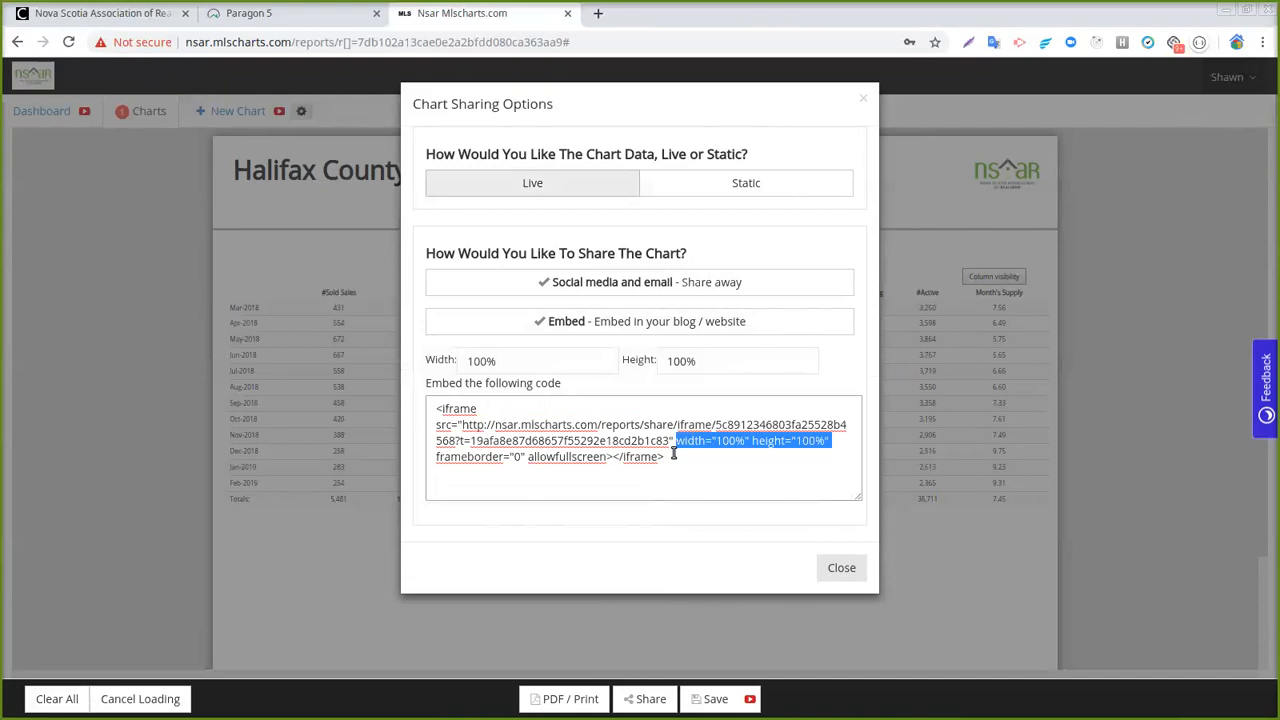
{"action": "mouse_move", "coordinate": [672, 458]}
{"action": "left_mouse_down"}
{"action": "mouse_move", "coordinate": [440, 408]}
{"action": "mouse_move", "coordinate": [685, 462]}
{"action": "left_mouse_up"}
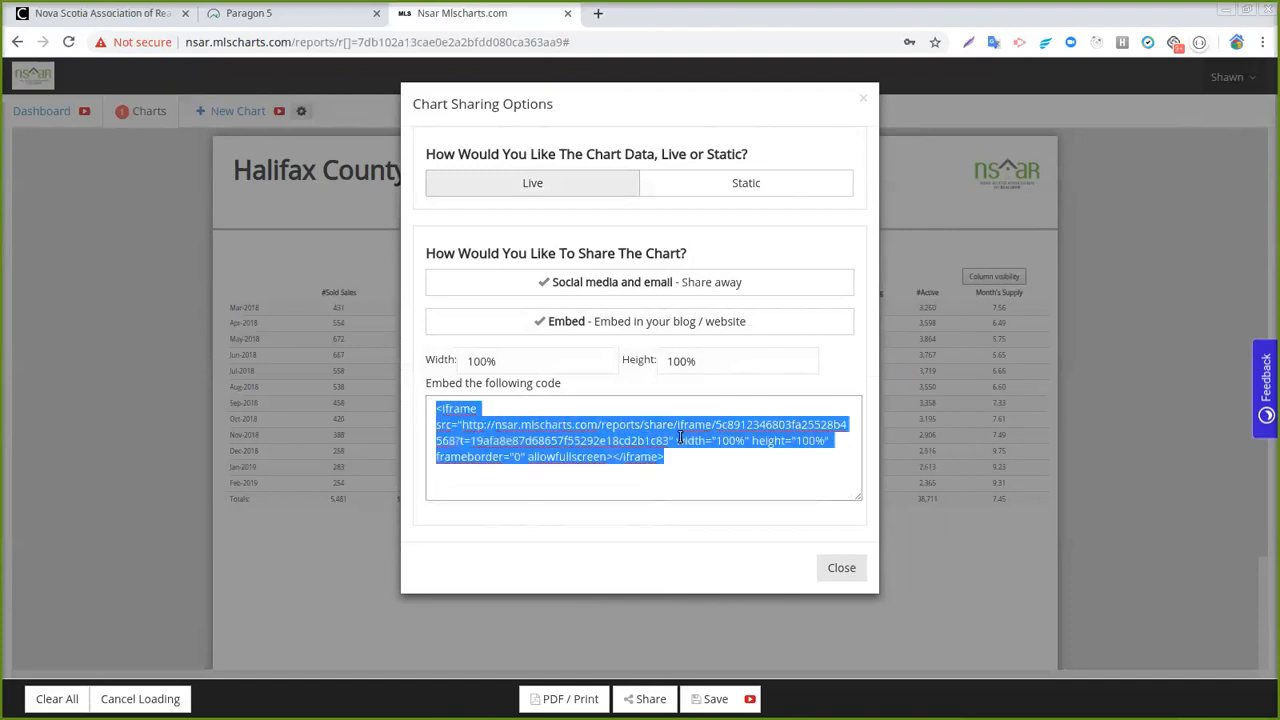
Step: Generate the live social media and email links, and open the print preview link in a new browser tab
{"action": "left_click", "coordinate": [650, 281]}
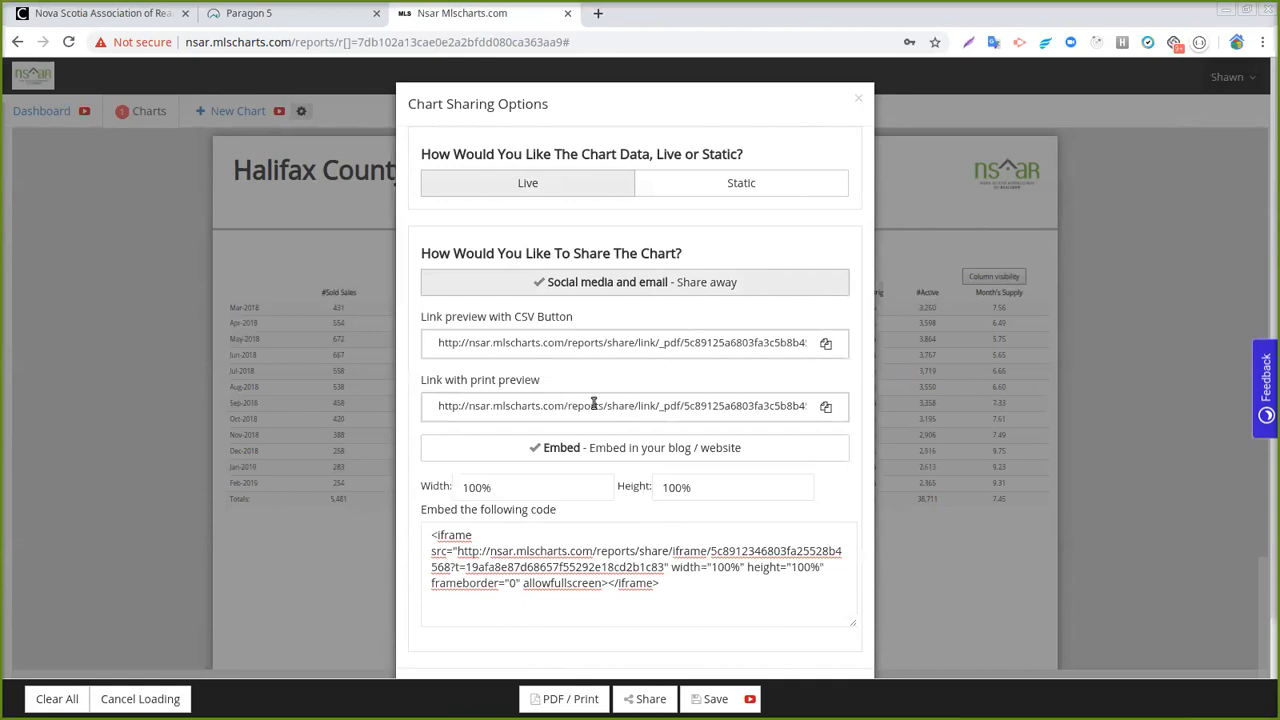
{"action": "left_click", "coordinate": [826, 412]}
{"action": "left_click", "coordinate": [826, 412]}
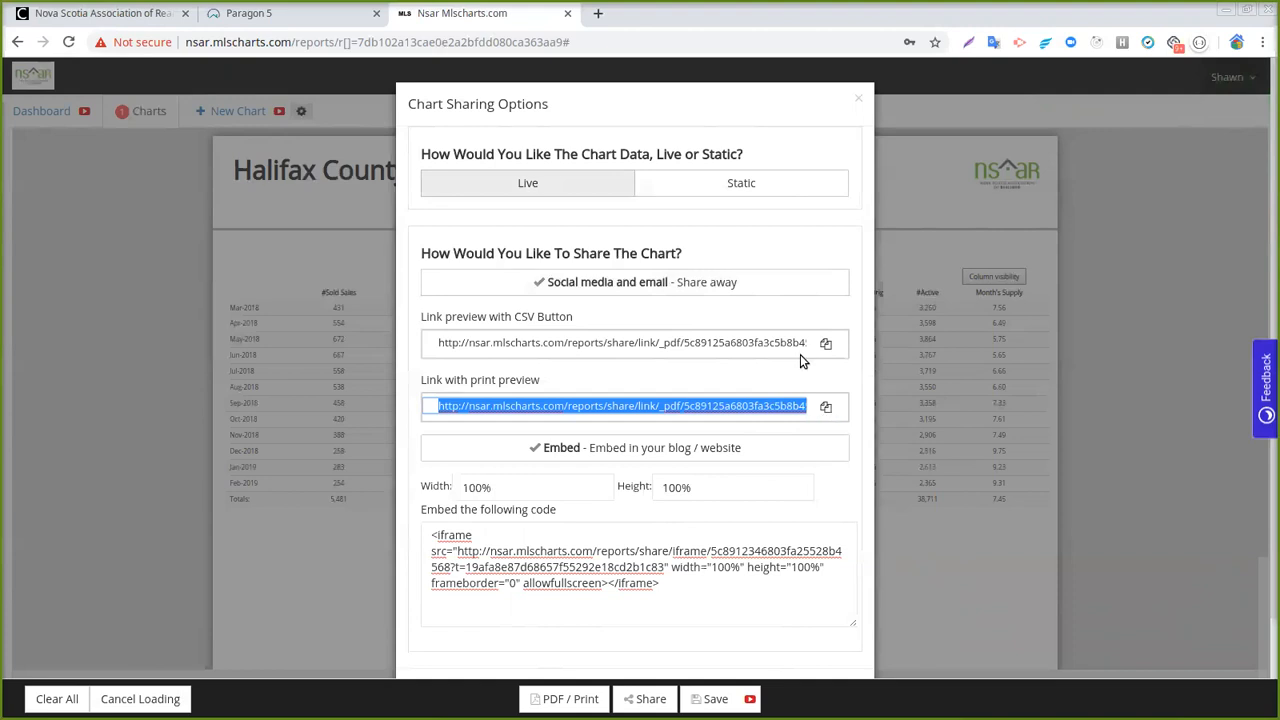
{"action": "left_click", "coordinate": [598, 14]}
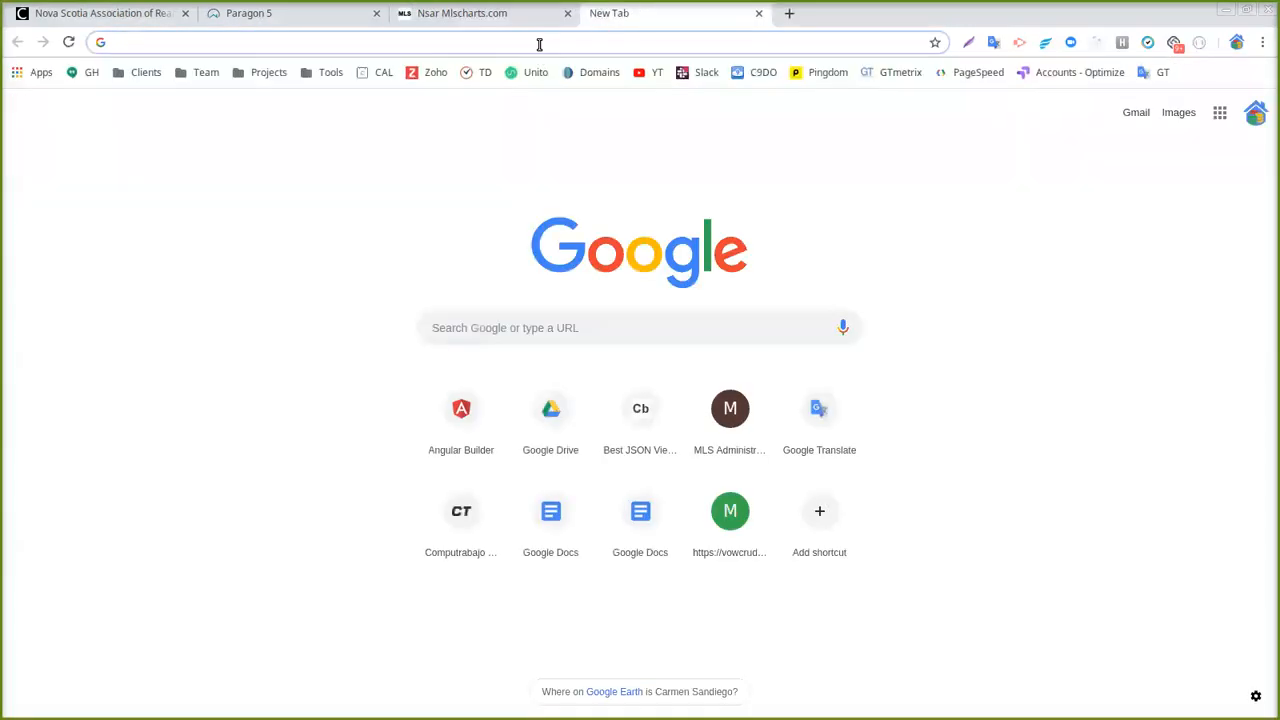
{"action": "key", "text": "ctrl+v"}
{"action": "key", "text": "Return"}
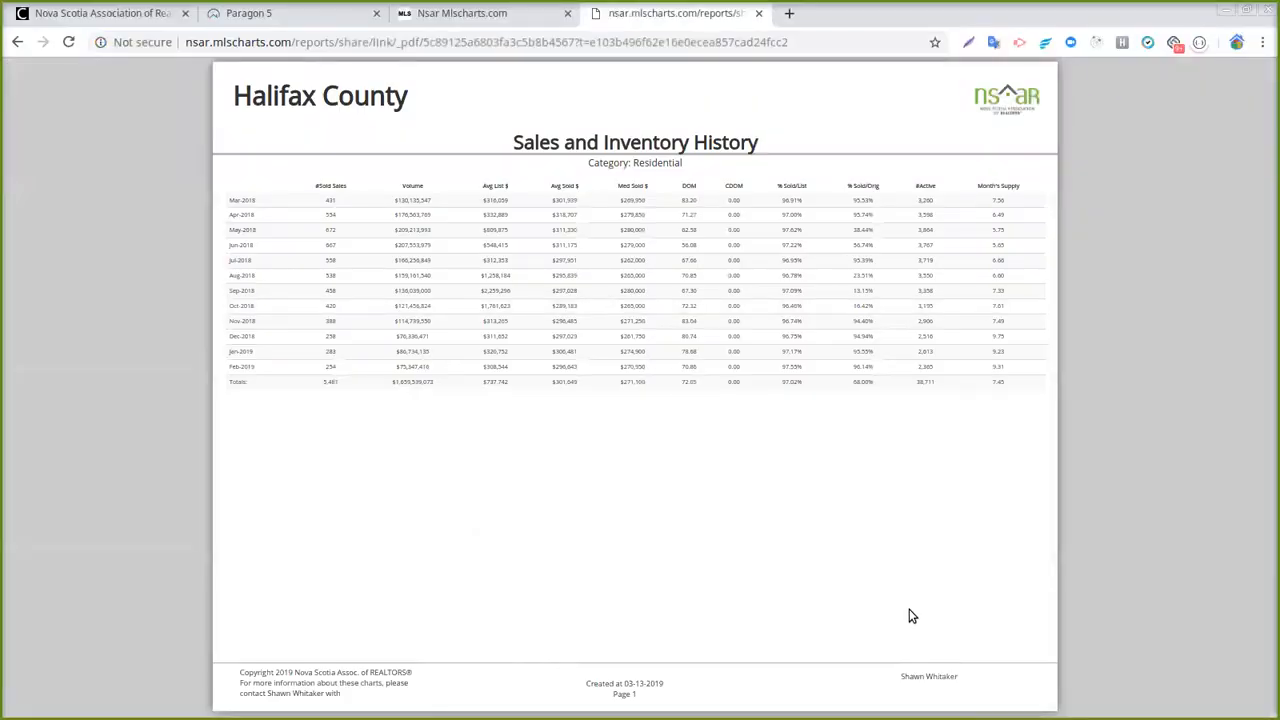
Step: Examine the agent name and copyright notice in the shared report's footer, and close the report tab and sharing options
{"action": "left_click_drag", "start_coordinate": [902, 677], "coordinate": [963, 680]}
{"action": "left_click", "coordinate": [1008, 676]}
{"action": "triple_click", "coordinate": [957, 684]}
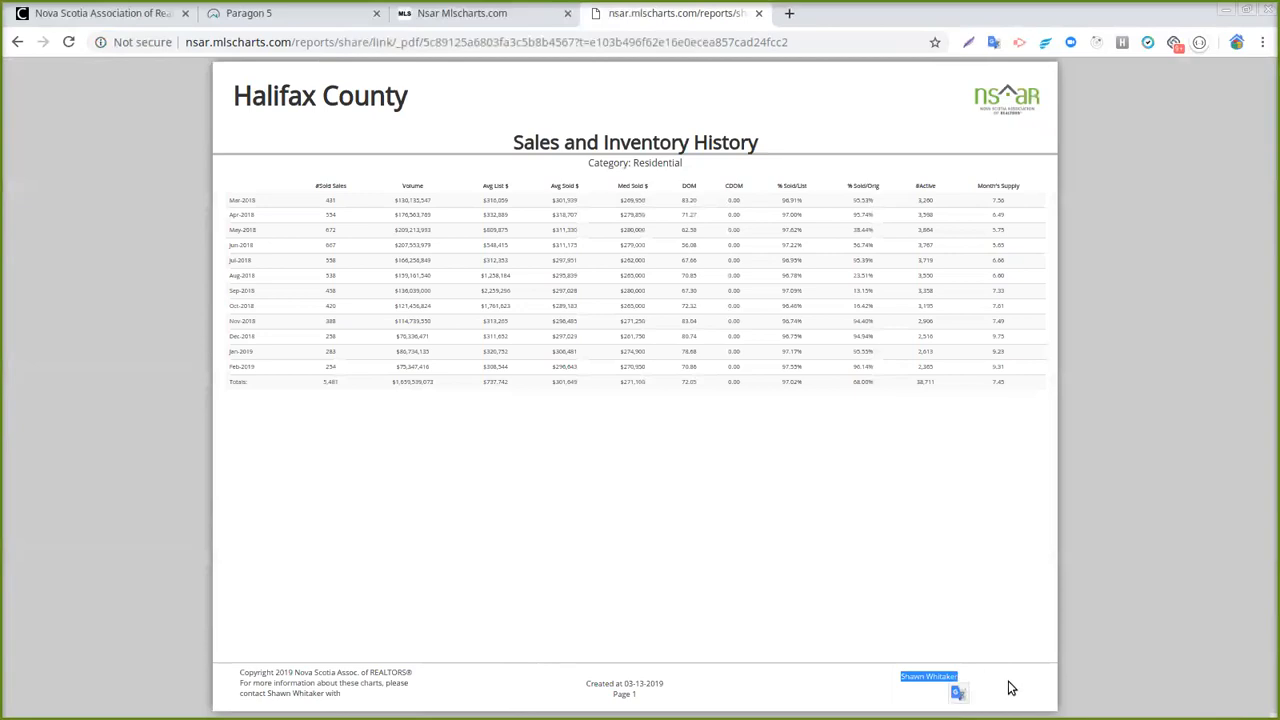
{"action": "left_click", "coordinate": [893, 634]}
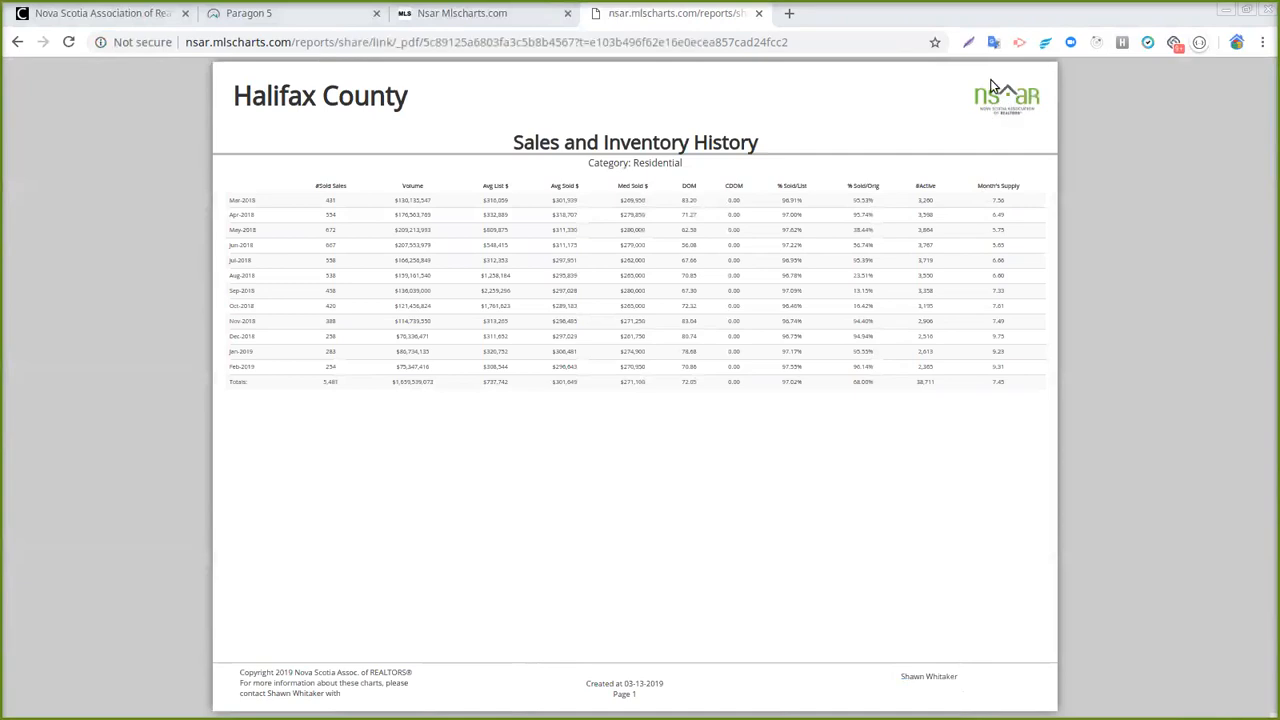
{"action": "left_click_drag", "start_coordinate": [241, 673], "coordinate": [403, 680]}
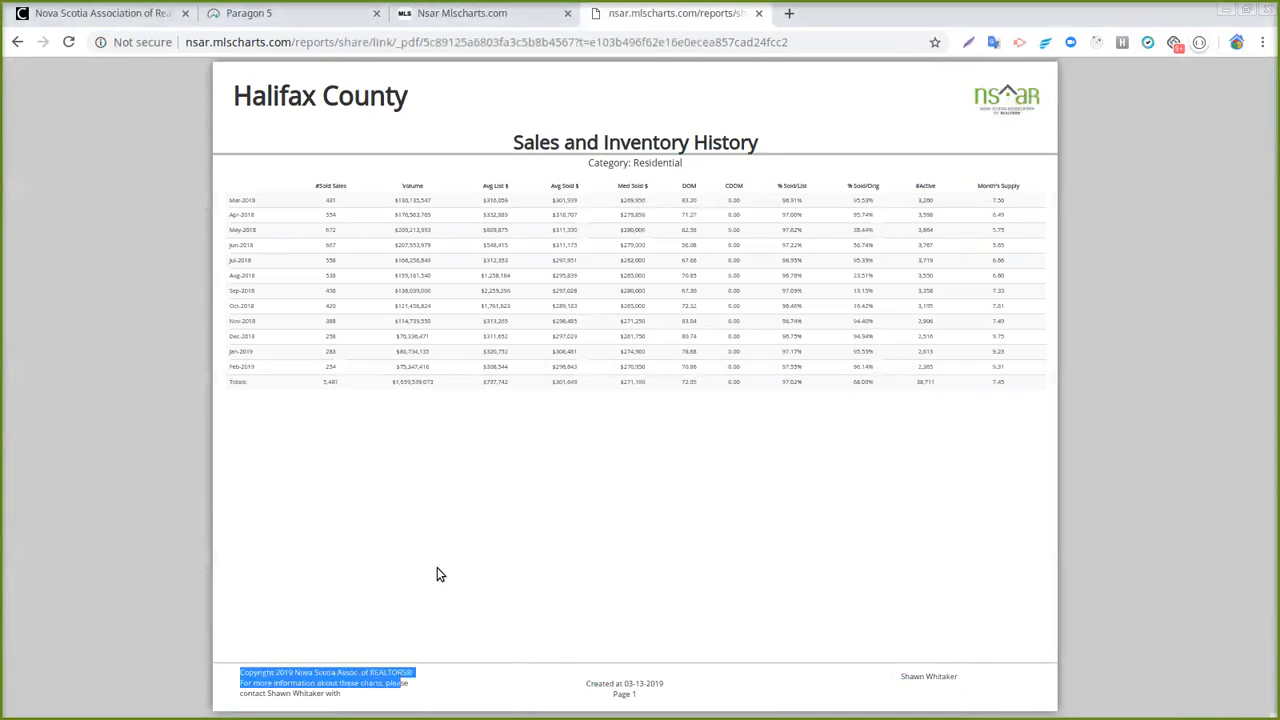
{"action": "left_click", "coordinate": [756, 533]}
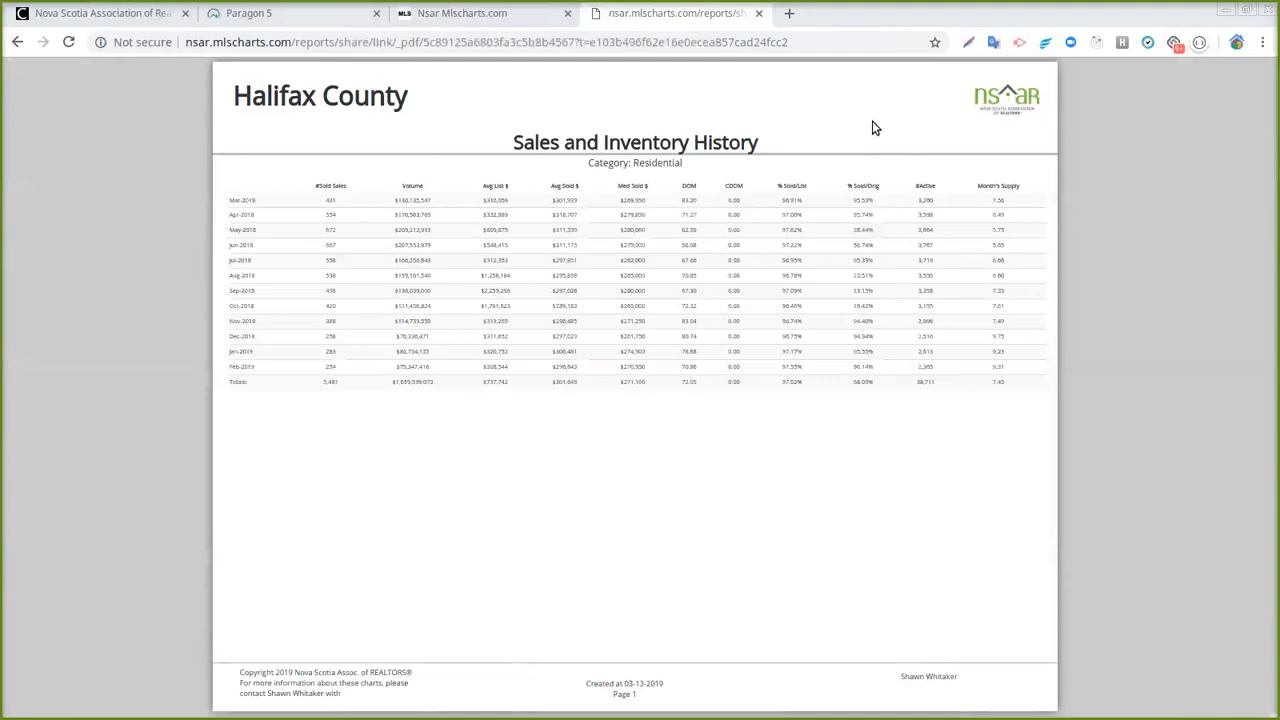
{"action": "left_click", "coordinate": [757, 14]}
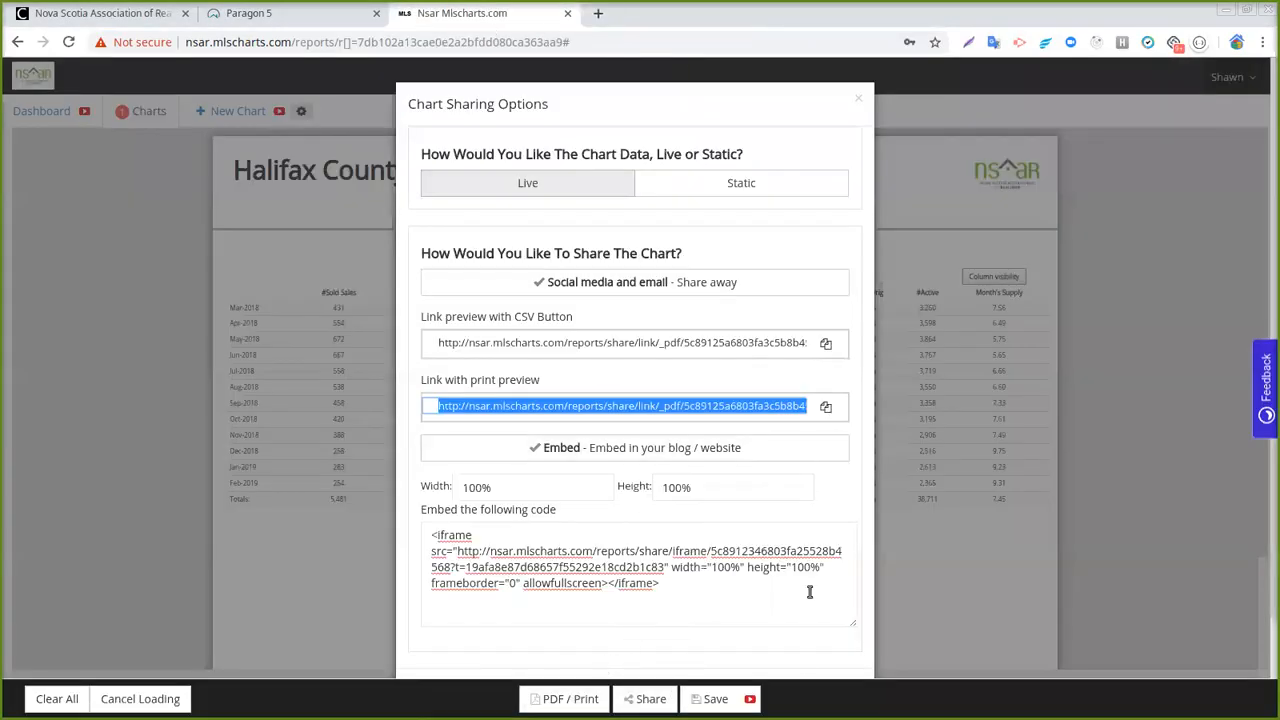
{"action": "left_click", "coordinate": [863, 103]}
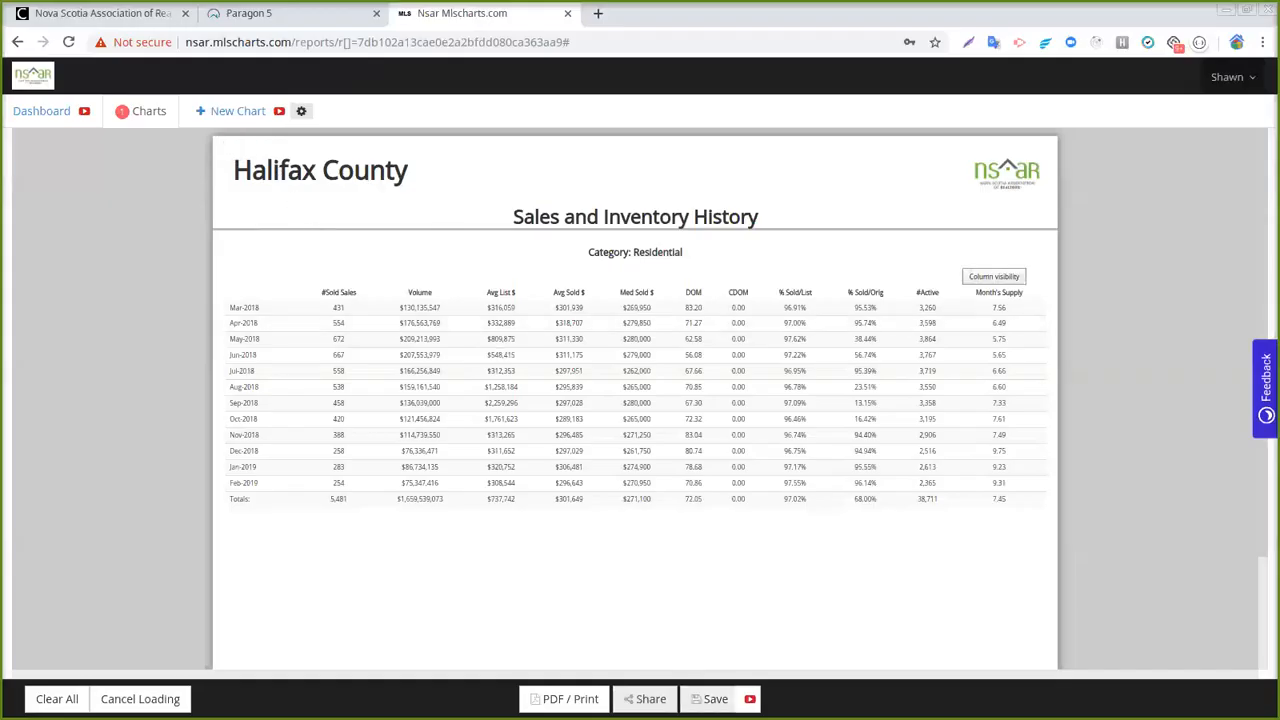
Step: Set up saving the chart as a Live report named "Halifax S&I"
{"action": "left_click", "coordinate": [710, 699]}
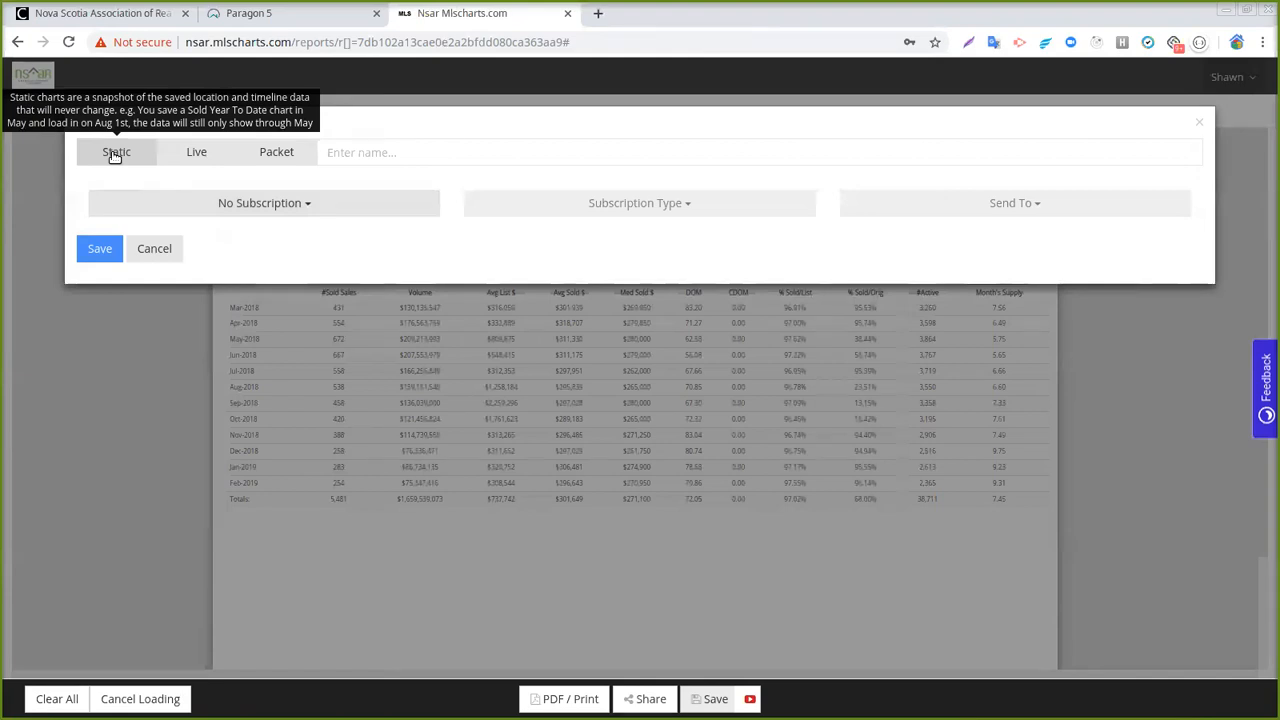
{"action": "left_click", "coordinate": [197, 156]}
{"action": "left_click", "coordinate": [345, 150]}
{"action": "type", "text": "My"}
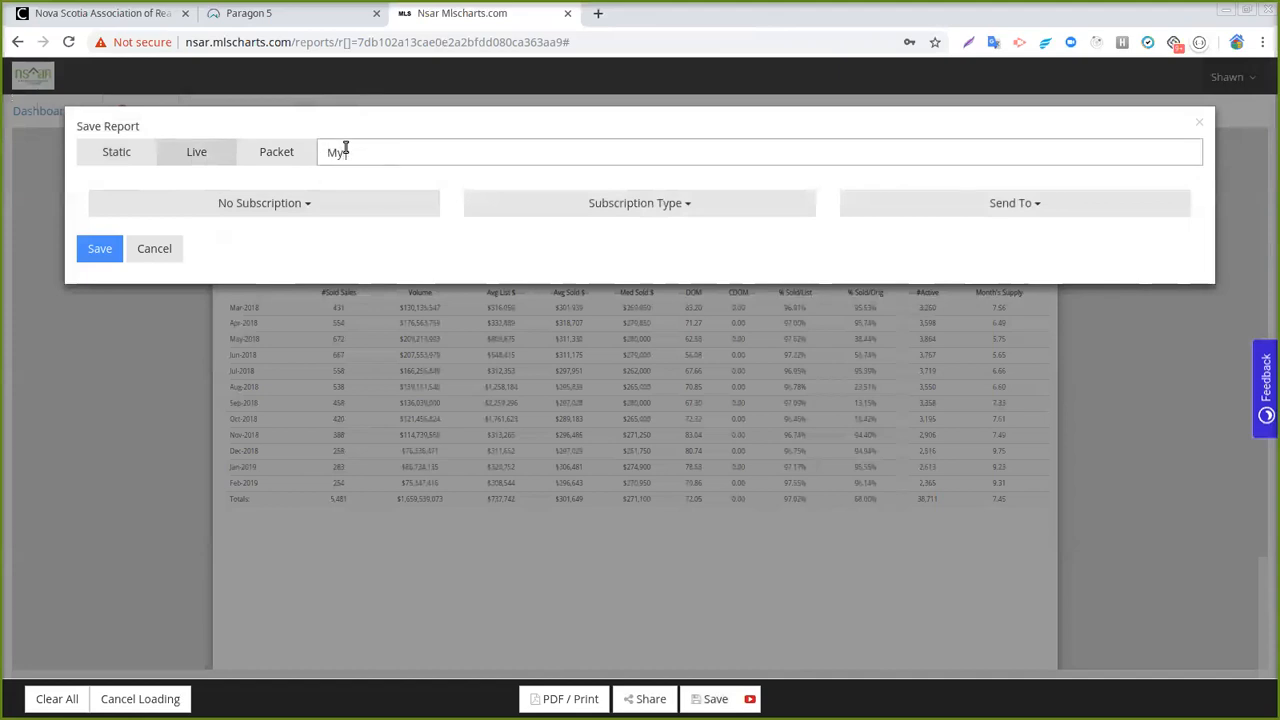
{"action": "type", "text": " Halifax S&l"}
{"action": "left_click_drag", "start_coordinate": [389, 152], "coordinate": [417, 152]}
{"action": "left_click", "coordinate": [419, 155]}
{"action": "left_click_drag", "start_coordinate": [344, 152], "coordinate": [317, 153]}
{"action": "key", "text": "Delete"}
{"action": "key", "text": "Delete"}
{"action": "left_click", "coordinate": [190, 154]}
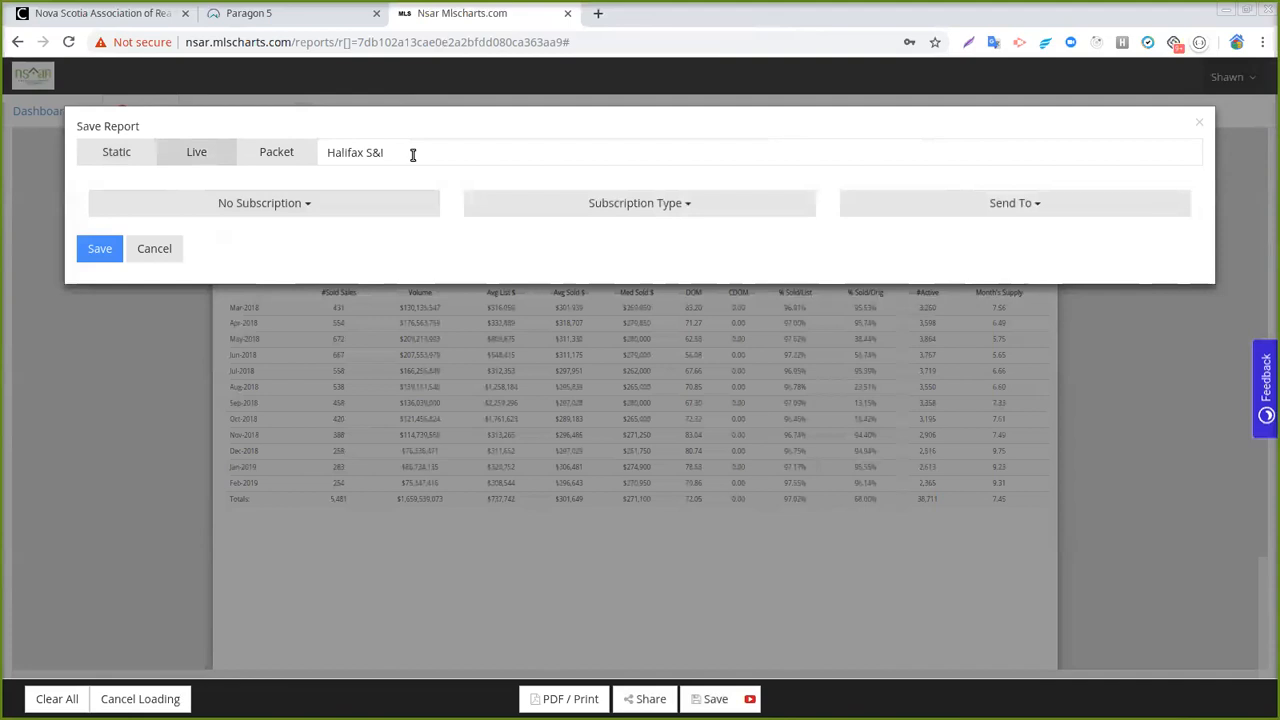
Step: Set the report's subscription to Monthly with the date 03.12.2019
{"action": "left_click", "coordinate": [297, 203]}
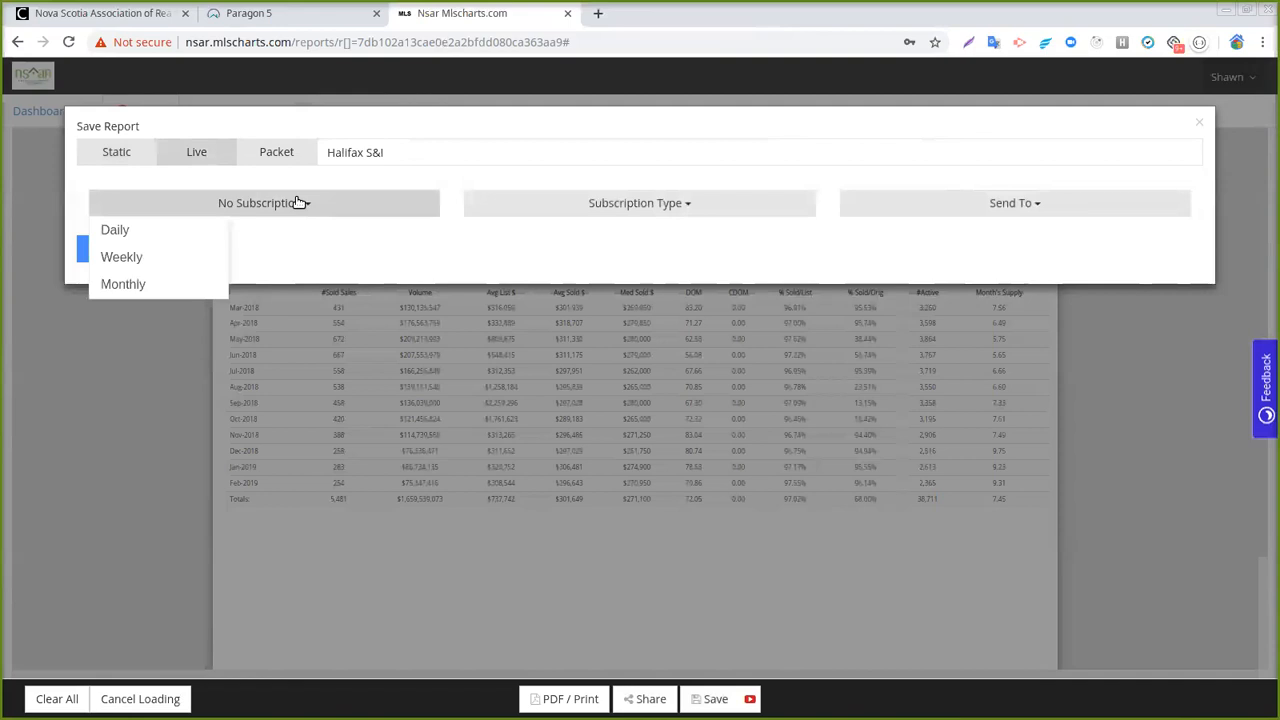
{"action": "left_click", "coordinate": [142, 286]}
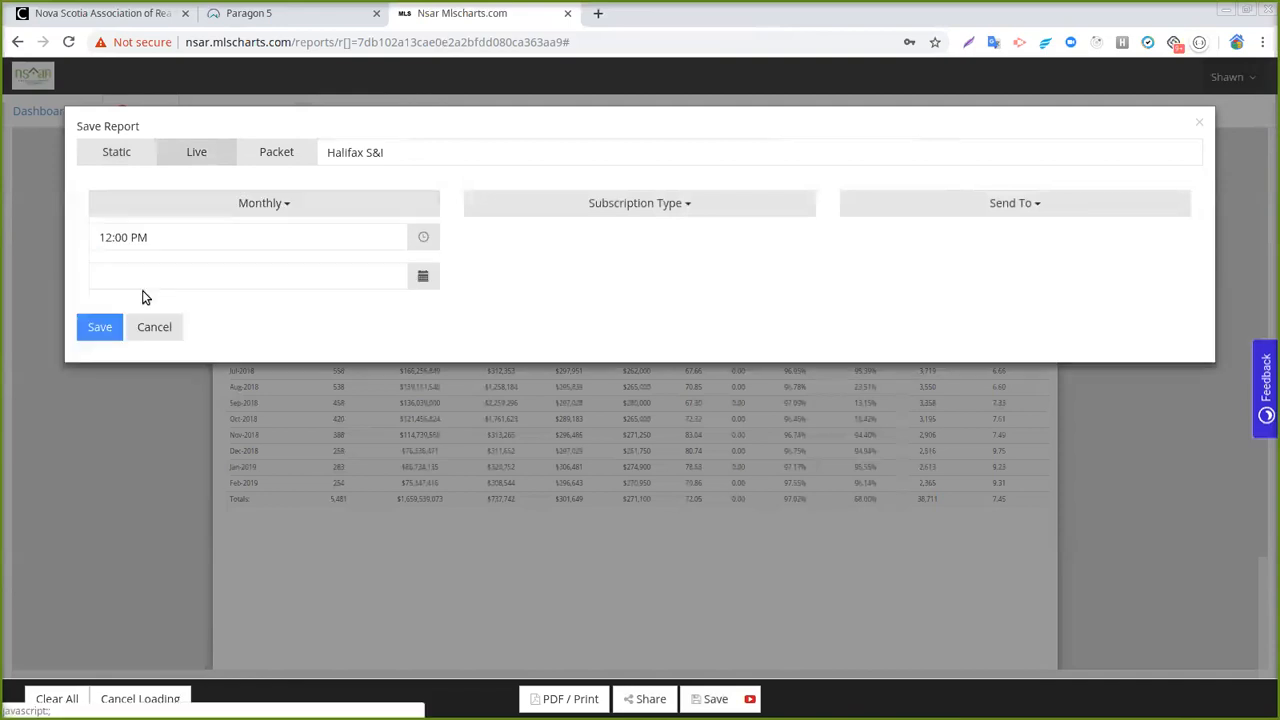
{"action": "left_click", "coordinate": [418, 281]}
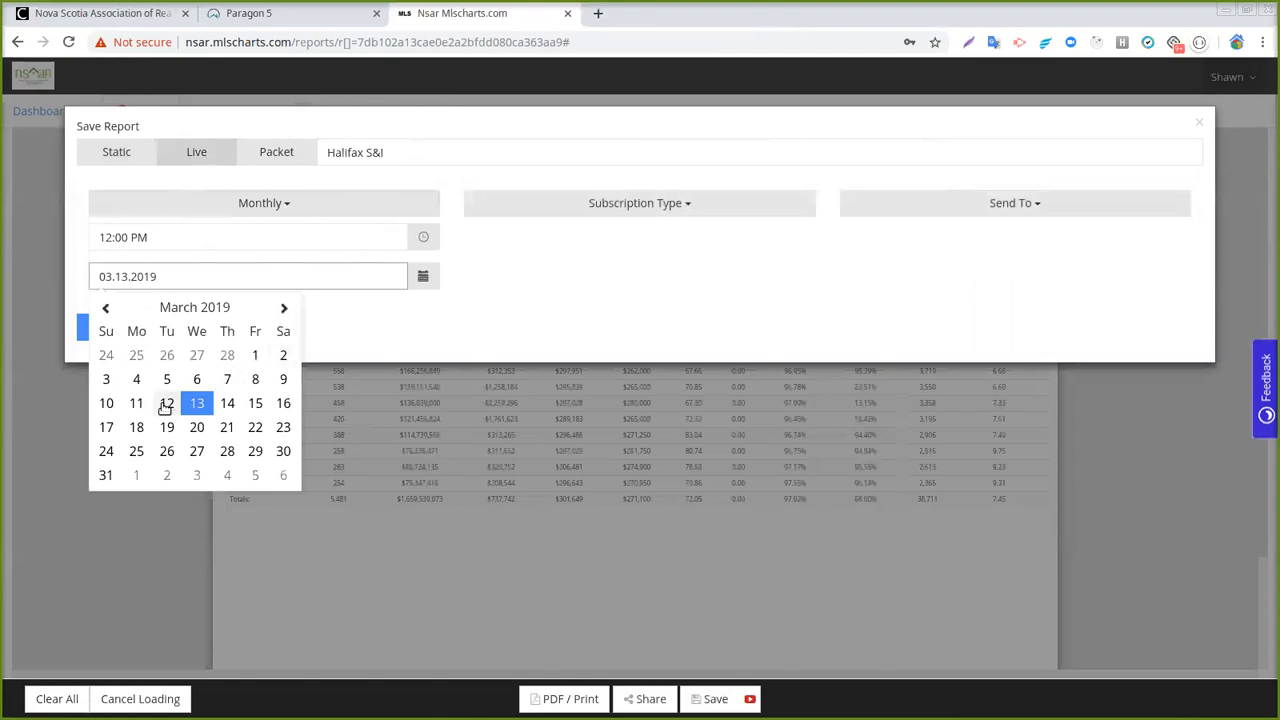
{"action": "left_click", "coordinate": [165, 404]}
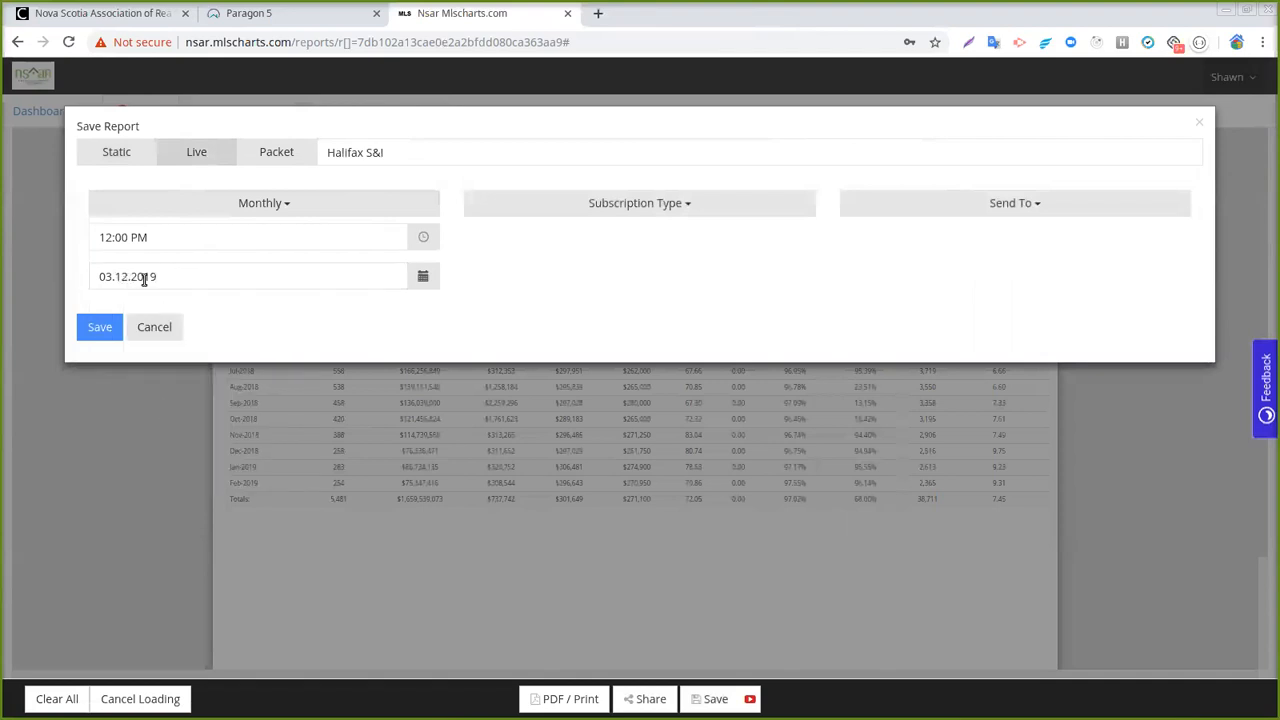
{"action": "left_click_drag", "start_coordinate": [168, 276], "coordinate": [95, 277]}
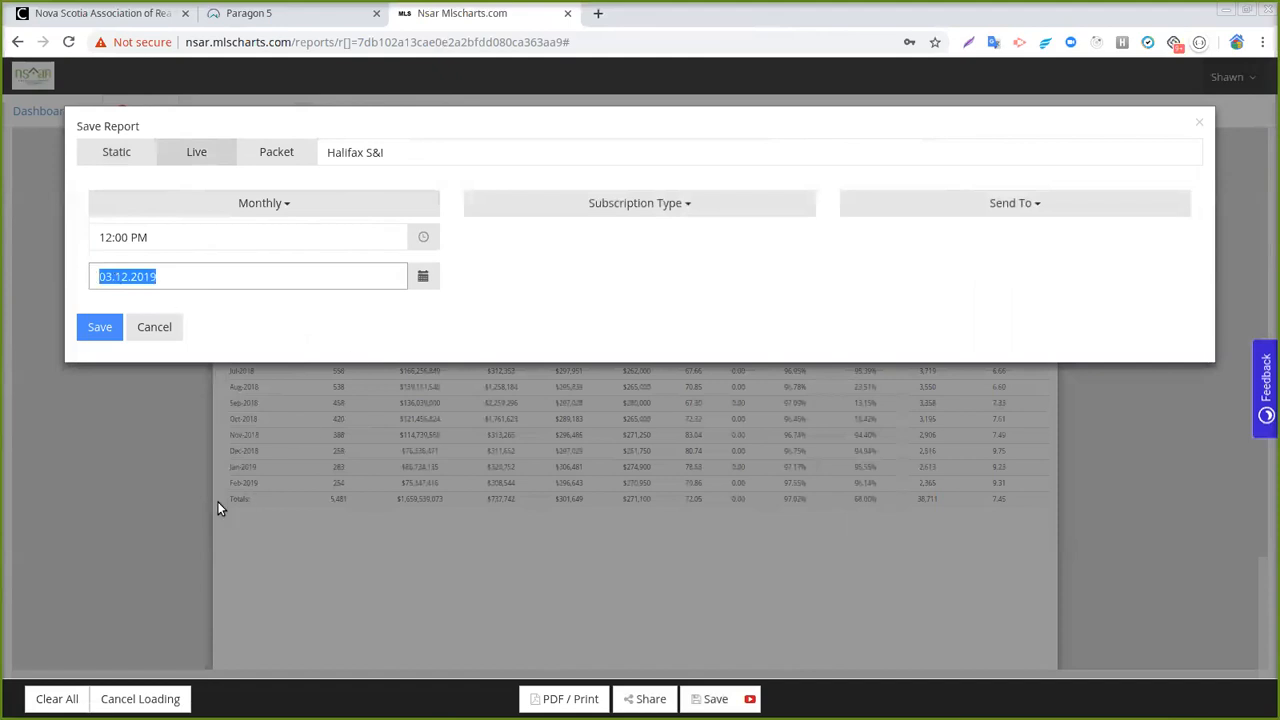
Step: Confirm the subscription date as 03.12.2019, set its type to Print/Share, and show the recipient options
{"action": "left_click", "coordinate": [160, 297]}
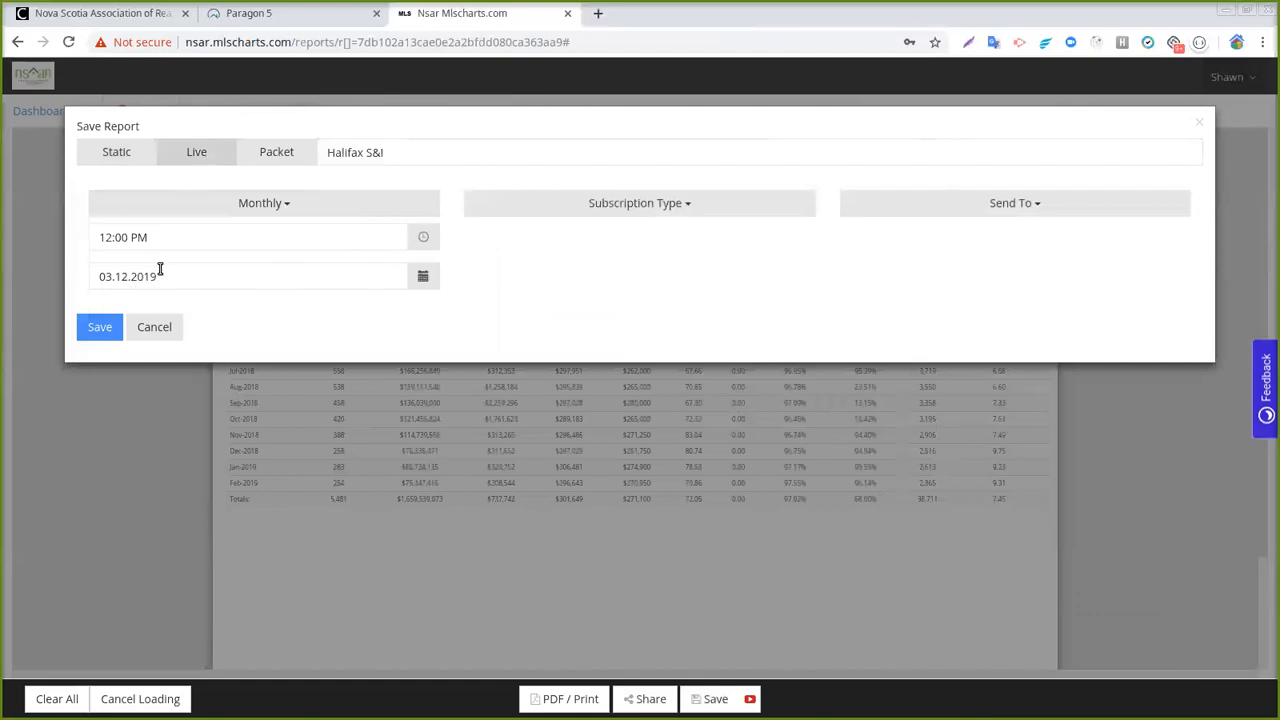
{"action": "left_click", "coordinate": [423, 277]}
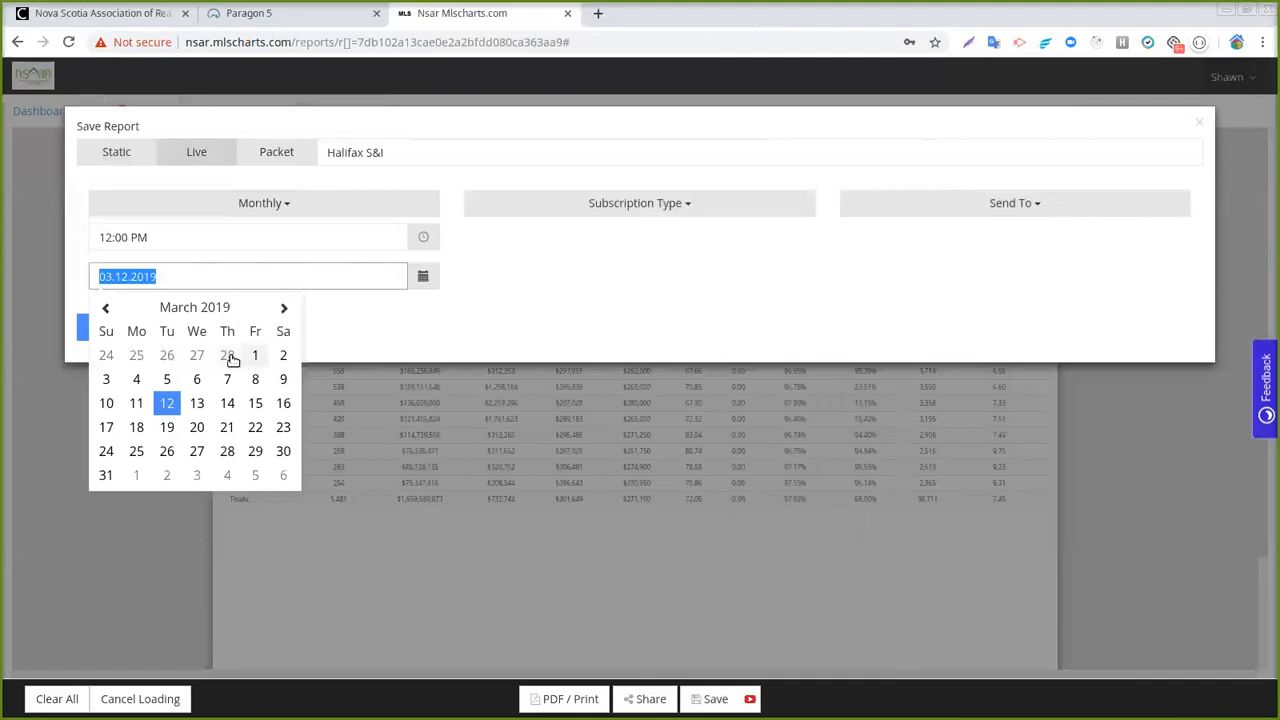
{"action": "left_click", "coordinate": [172, 400]}
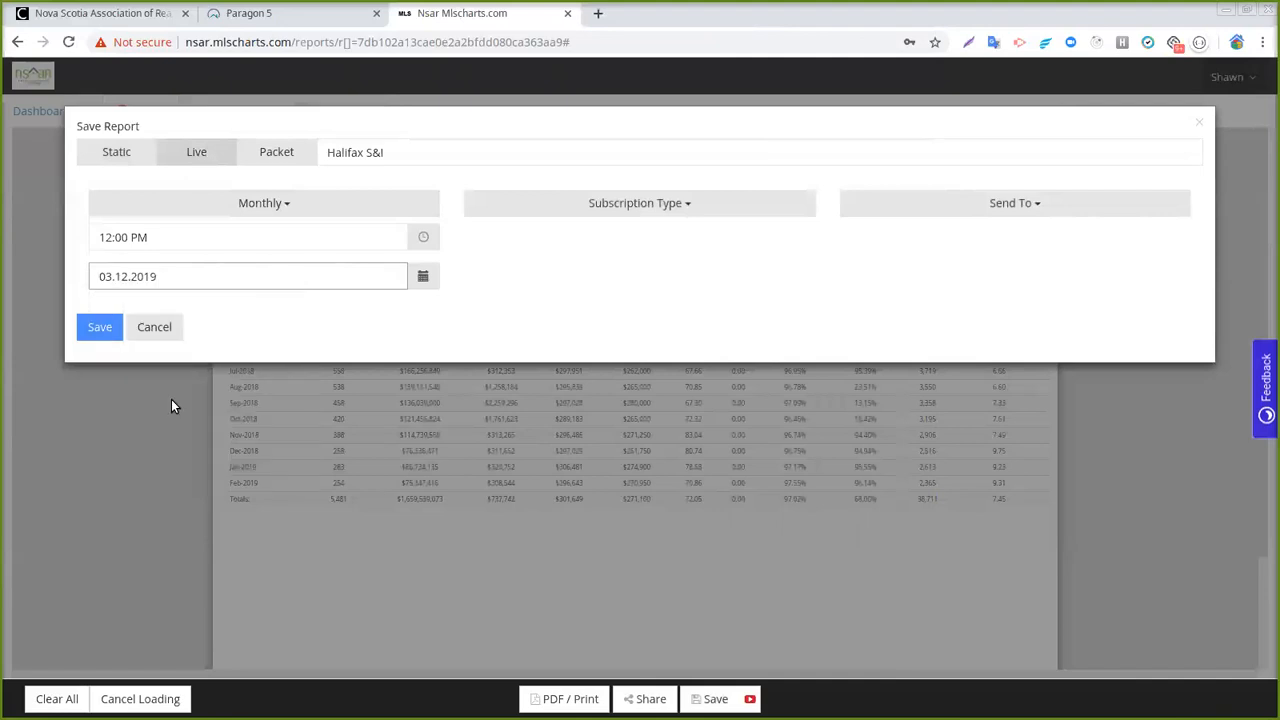
{"action": "left_click", "coordinate": [610, 208]}
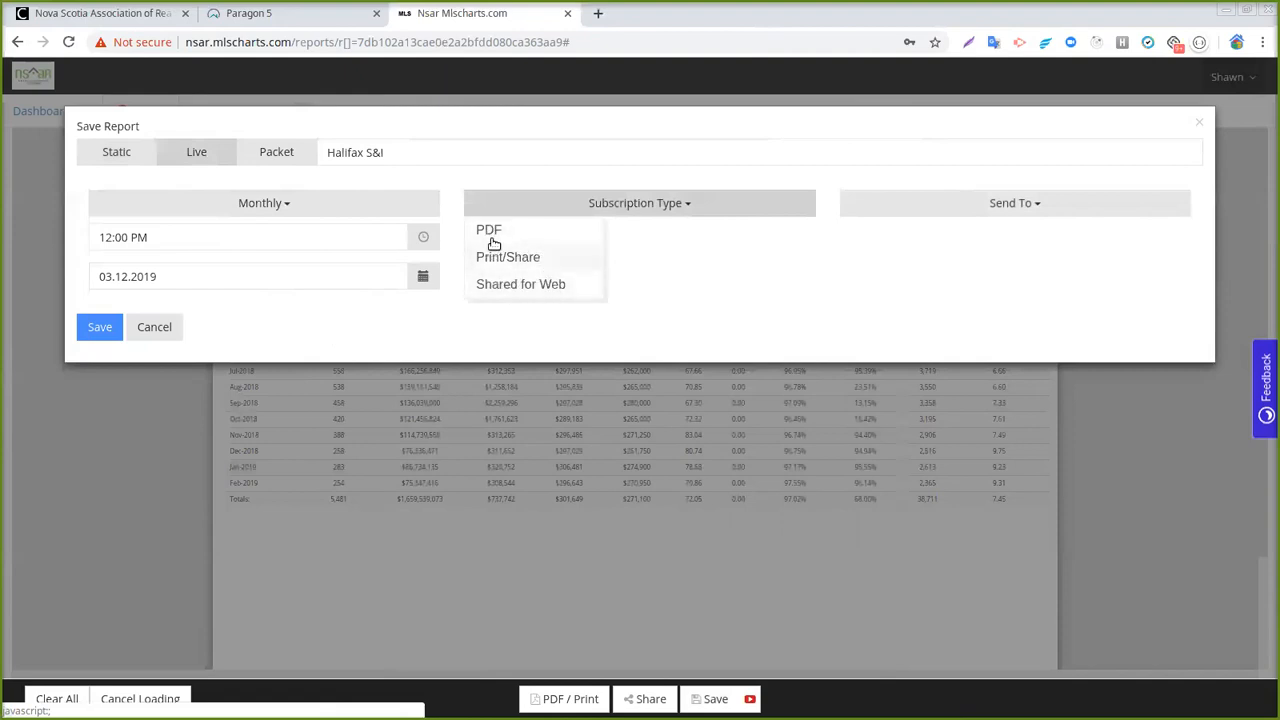
{"action": "left_click", "coordinate": [538, 262]}
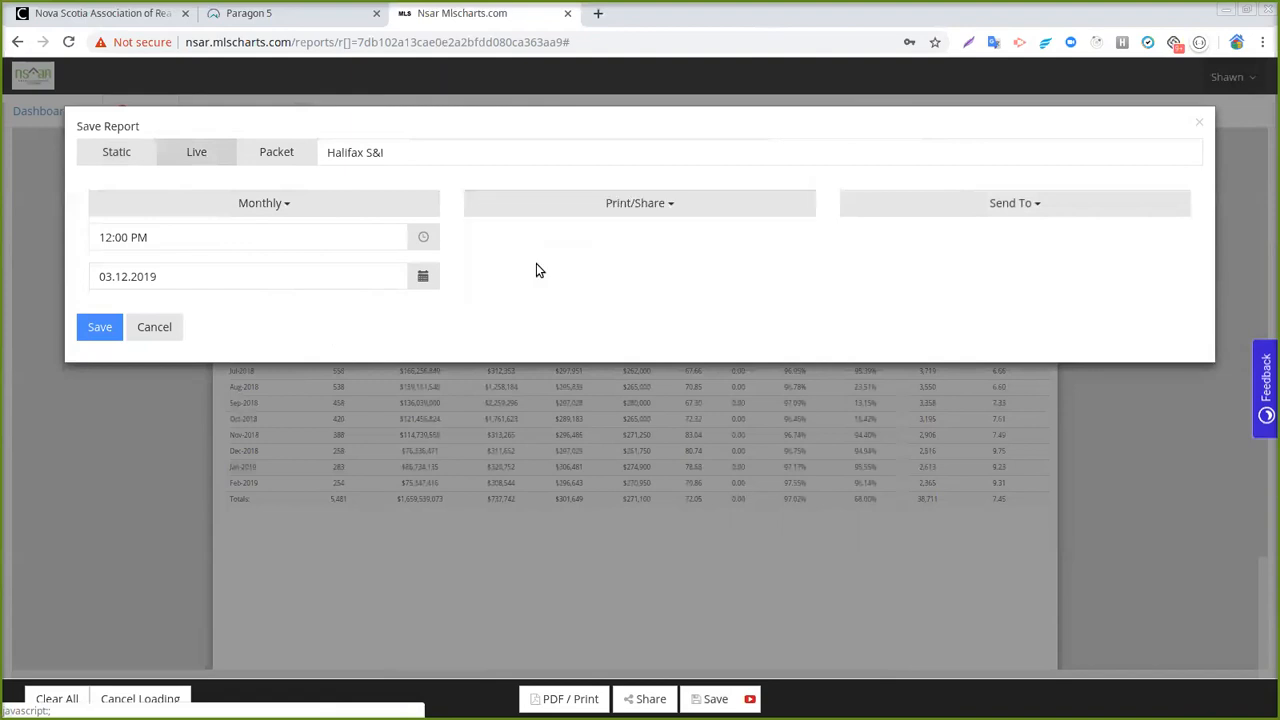
{"action": "left_click", "coordinate": [991, 206]}
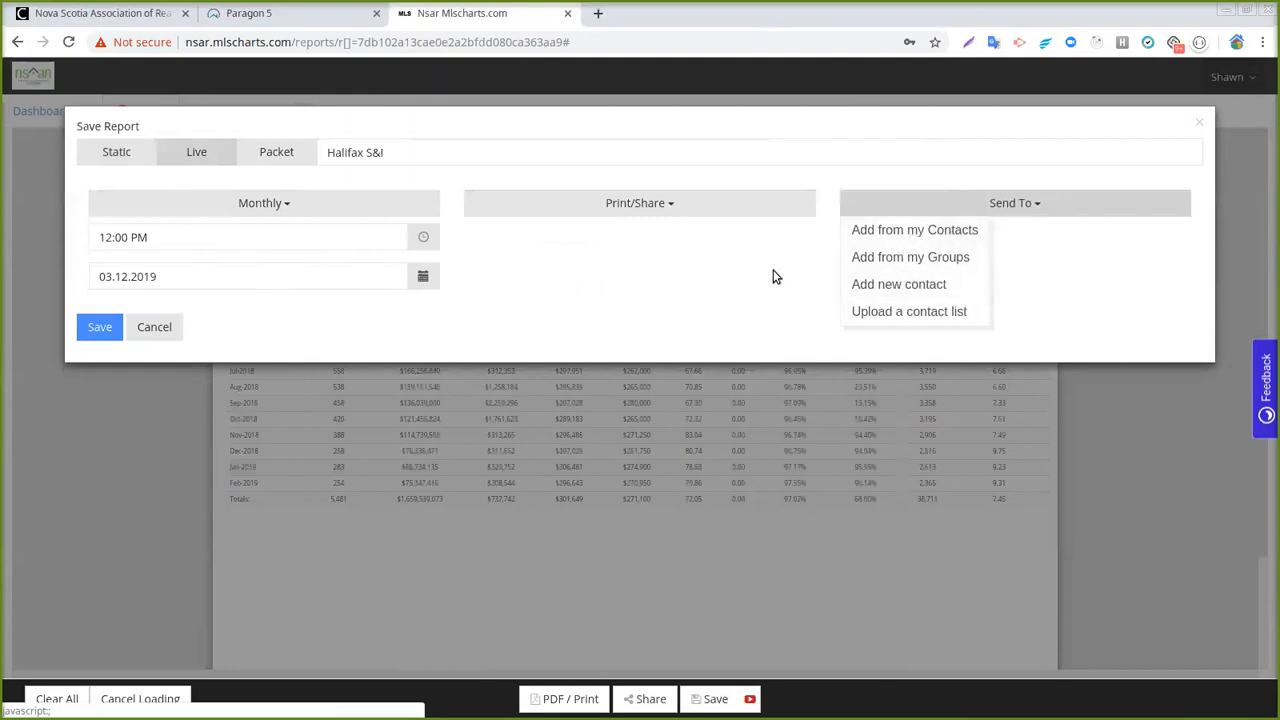
Step: Recheck the Live option and the report name, and cancel saving the report with its subscription
{"action": "left_click", "coordinate": [390, 152]}
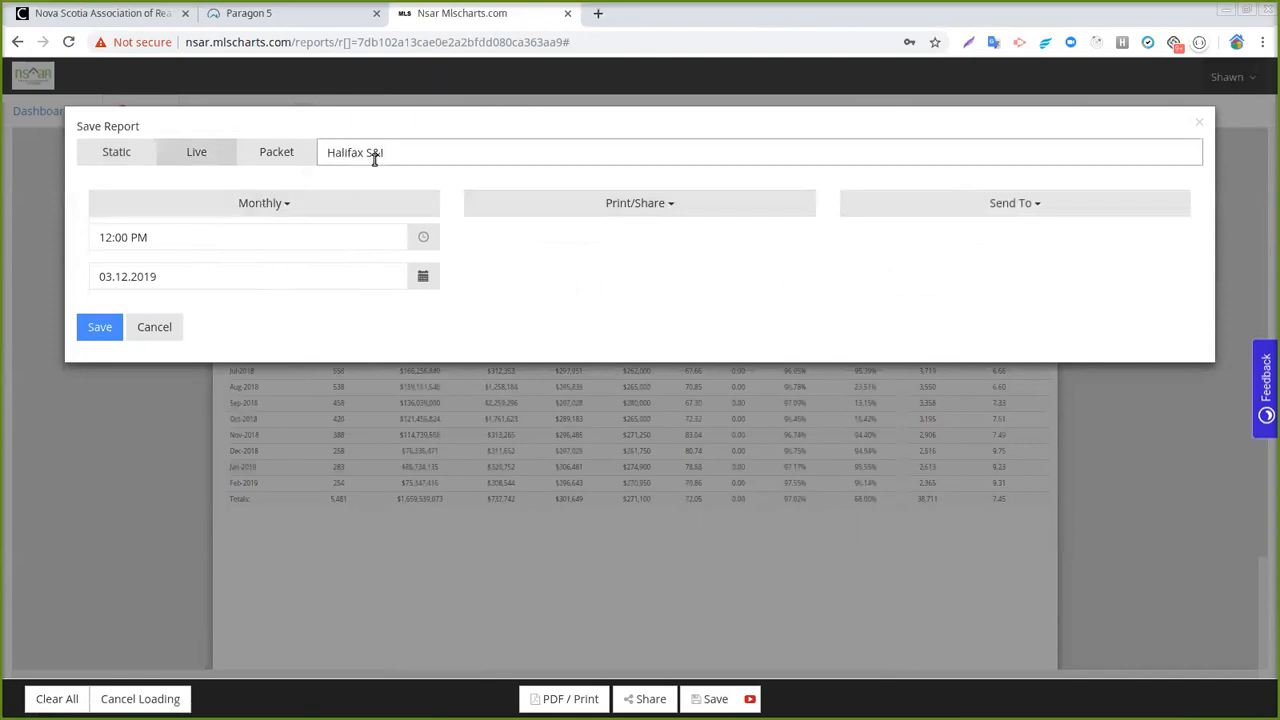
{"action": "left_click", "coordinate": [197, 156]}
{"action": "left_click", "coordinate": [389, 153]}
{"action": "triple_click", "coordinate": [372, 153]}
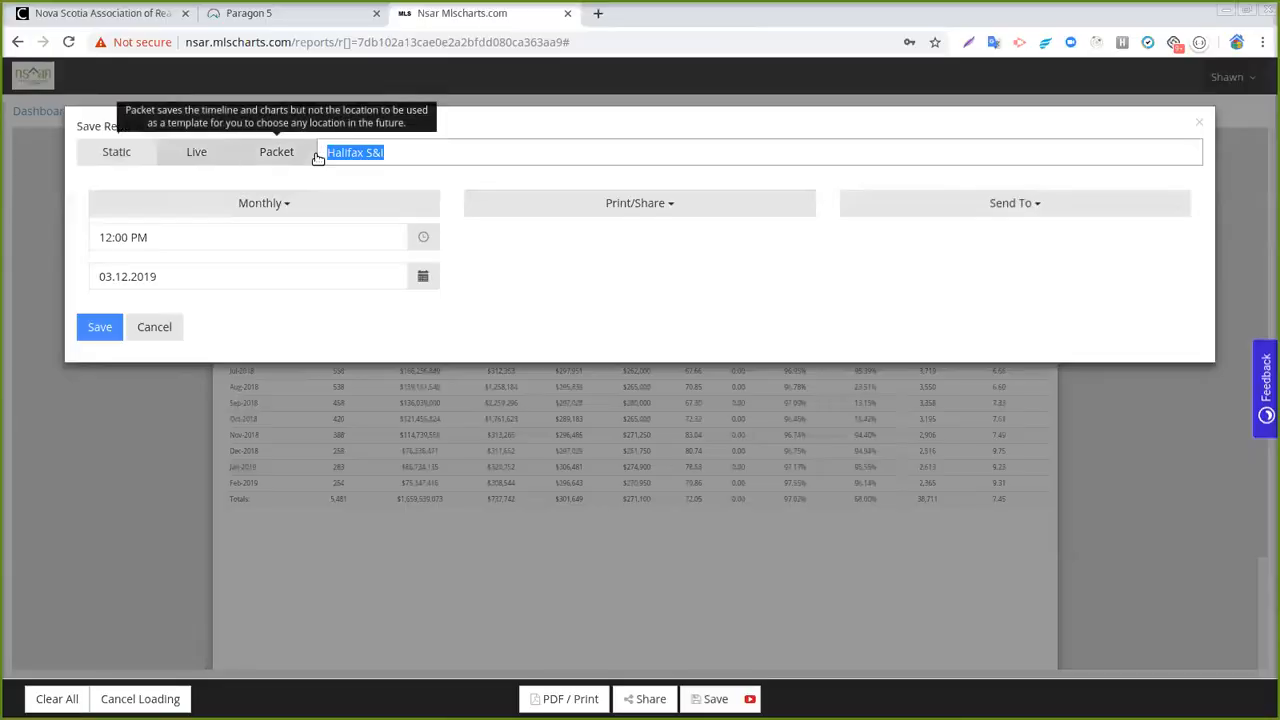
{"action": "left_click", "coordinate": [155, 330]}
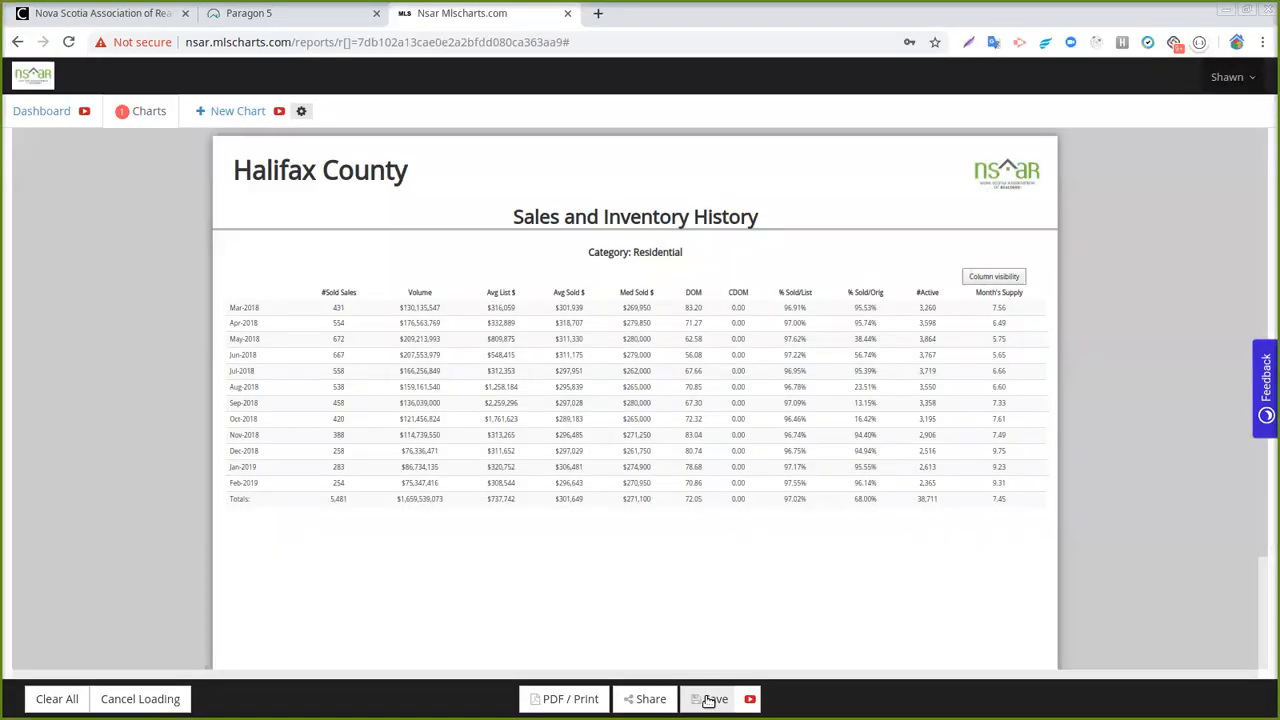
Step: Save the chart as a Live report named "Halifax S&I" with no subscription
{"action": "left_click", "coordinate": [710, 698]}
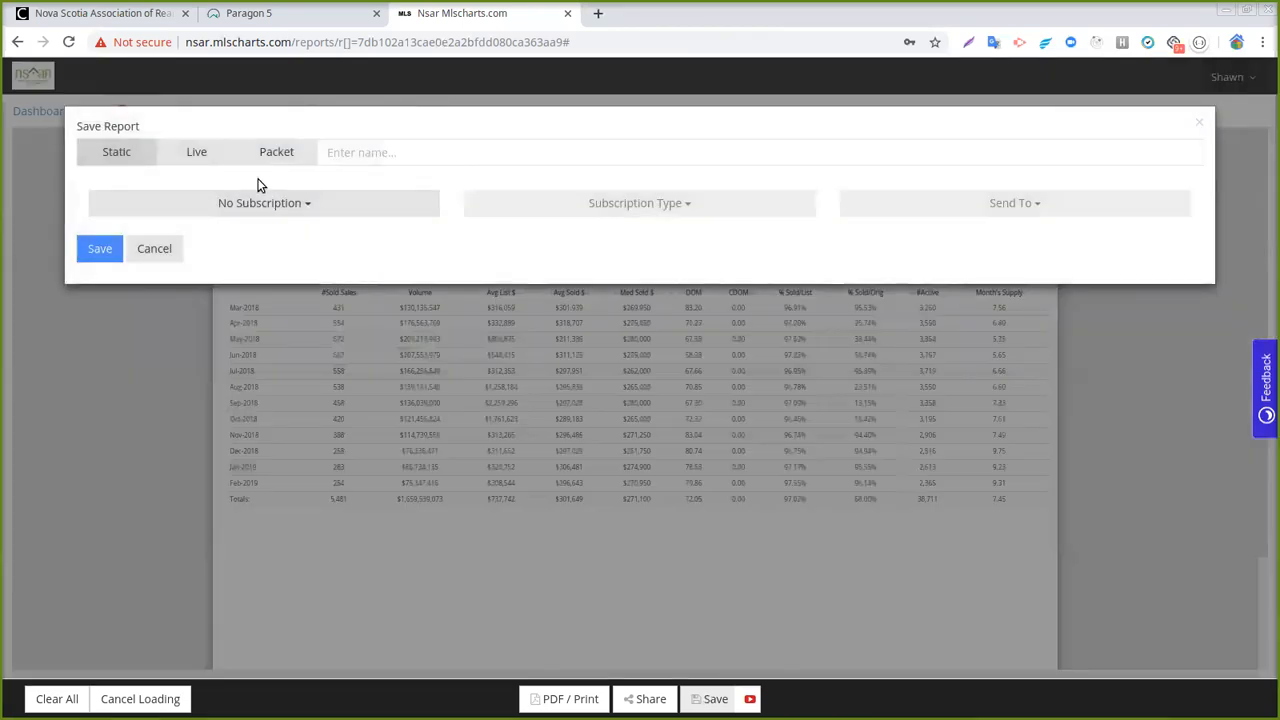
{"action": "left_click", "coordinate": [414, 154]}
{"action": "type", "text": "Halifax S&I"}
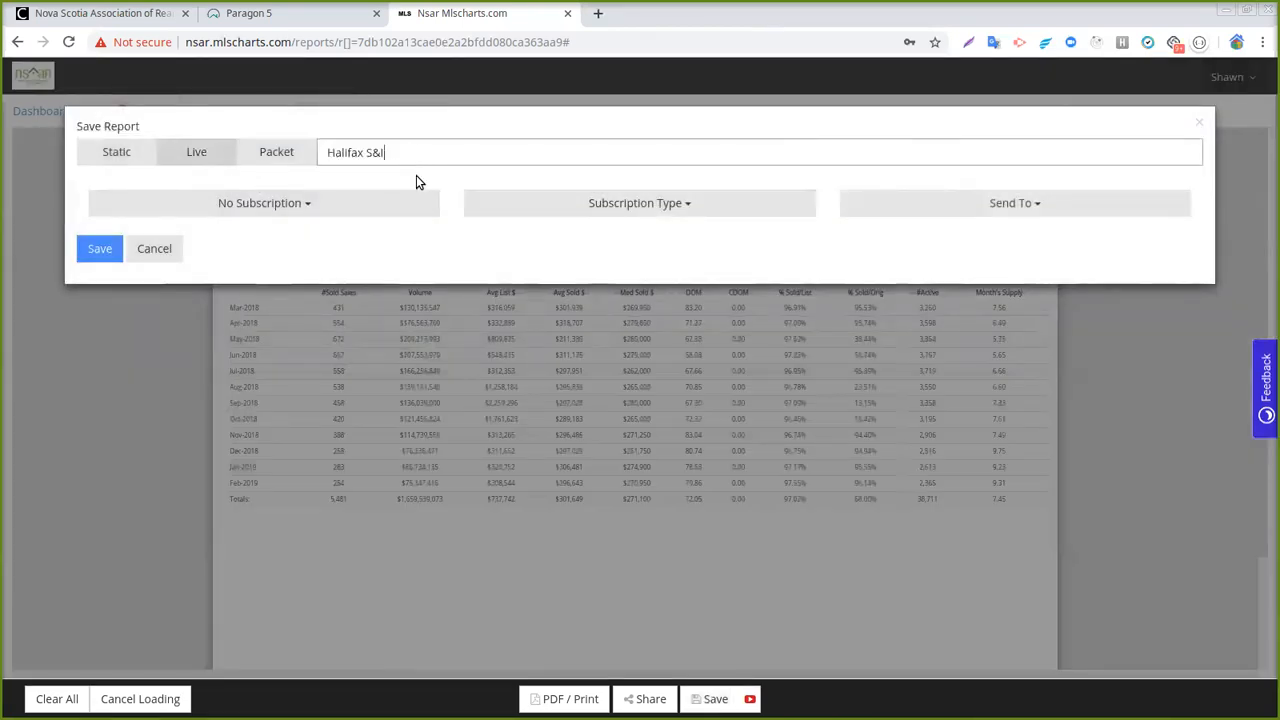
{"action": "left_click", "coordinate": [88, 256]}
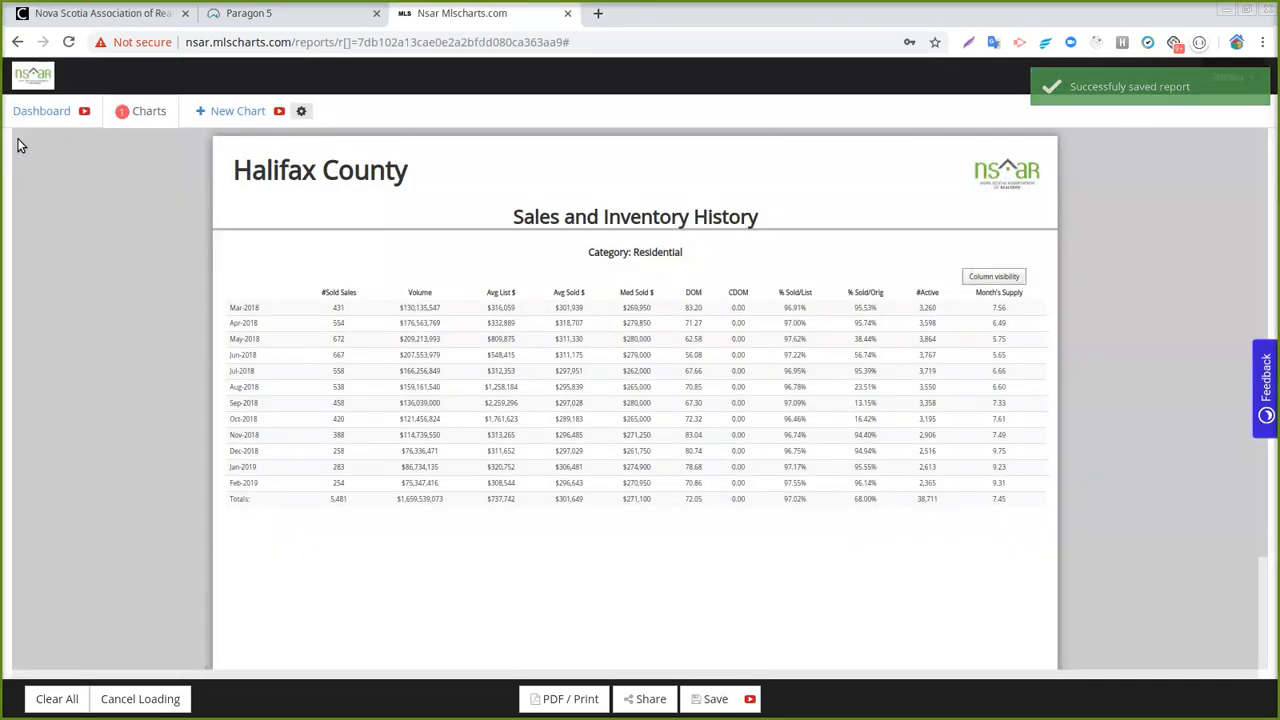
Step: View the saved live charts on the dashboard and check the actions available for the Halifax S&I chart
{"action": "left_click", "coordinate": [41, 114]}
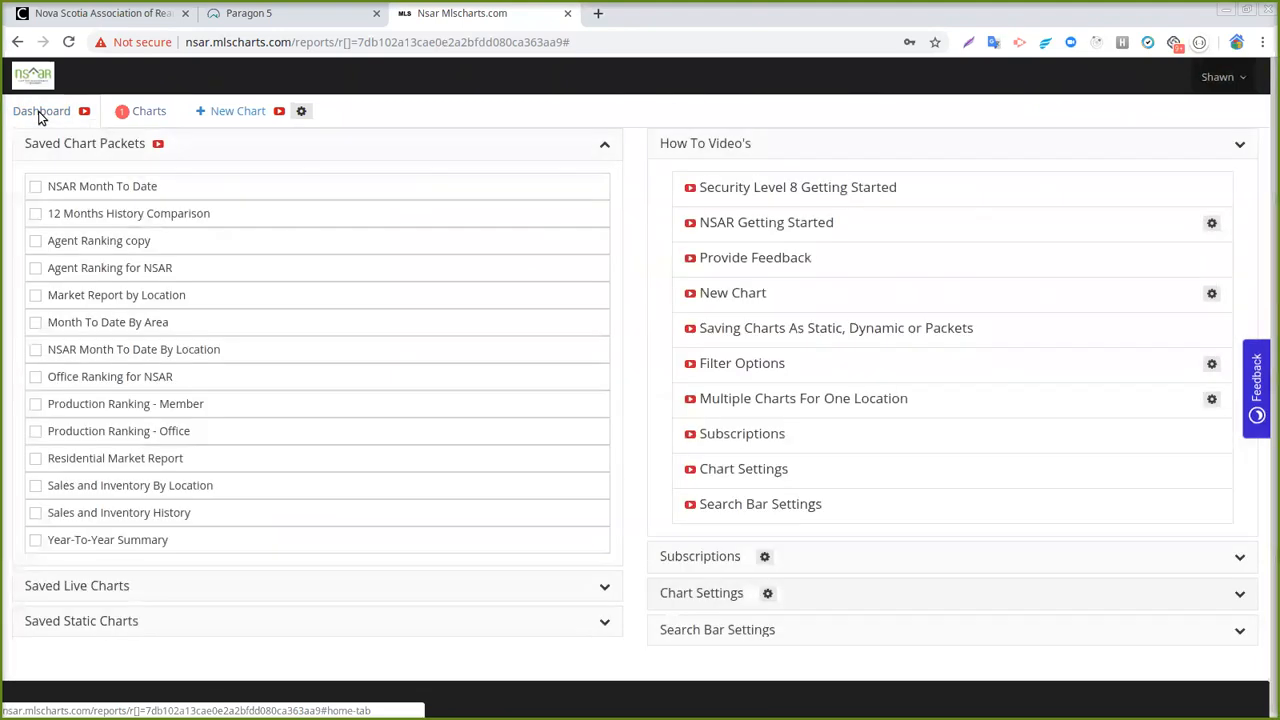
{"action": "left_click", "coordinate": [228, 150]}
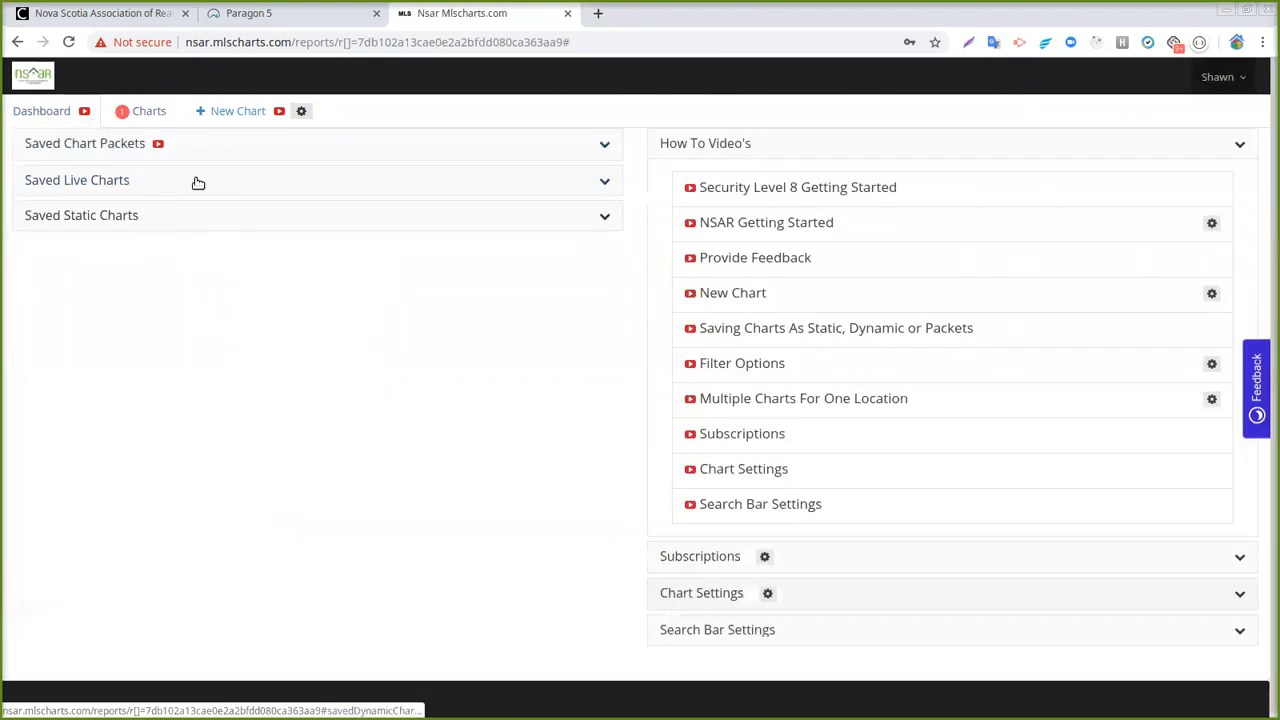
{"action": "left_click", "coordinate": [195, 182]}
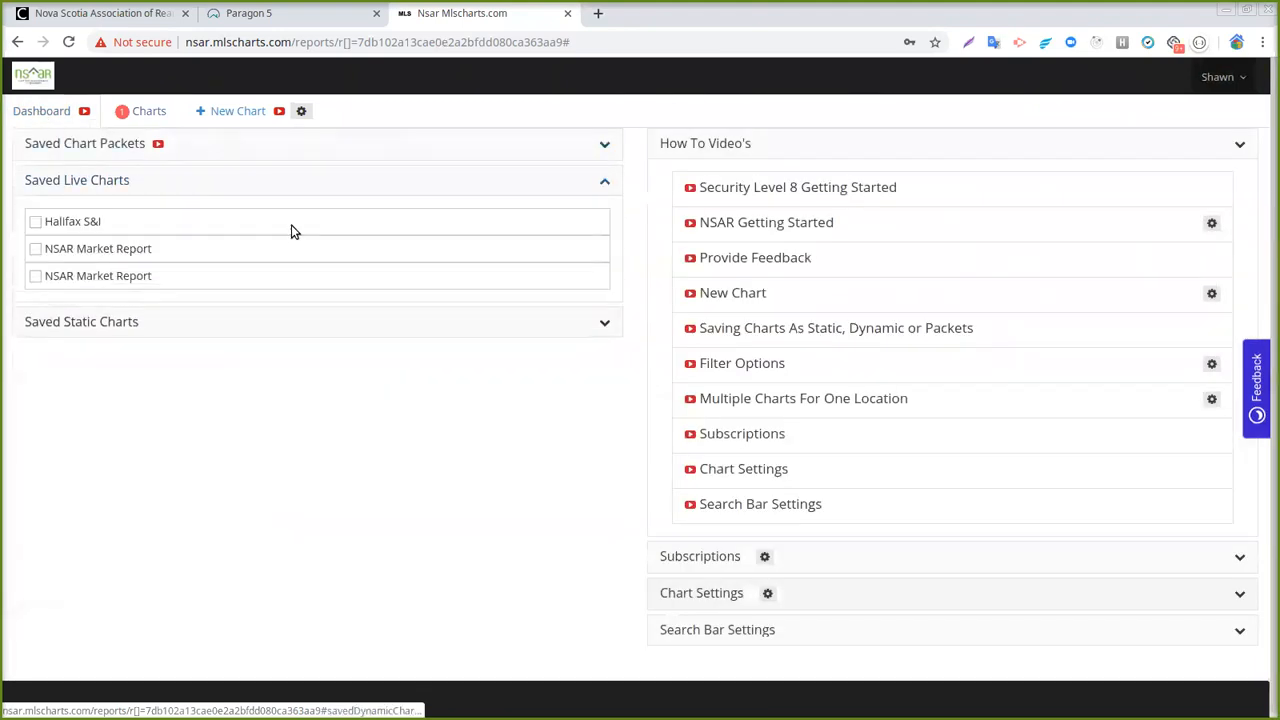
{"action": "left_click", "coordinate": [60, 226]}
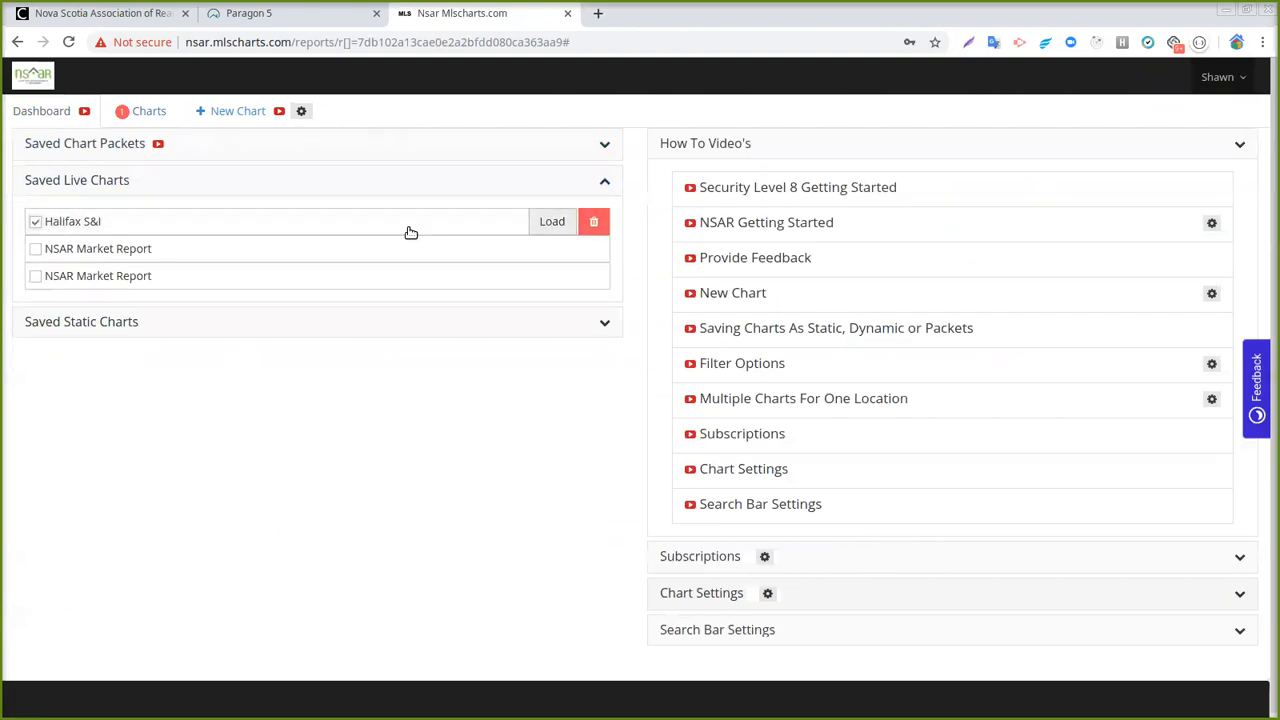
{"action": "left_click", "coordinate": [35, 221]}
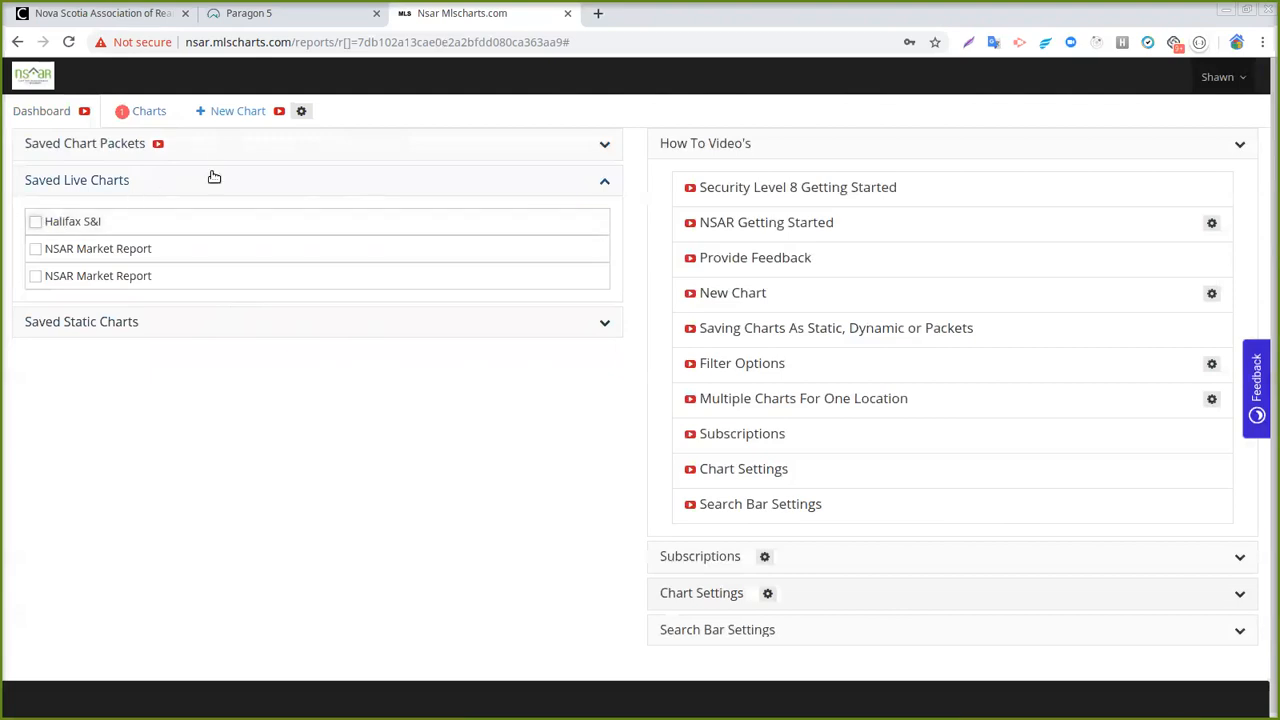
{"action": "left_click", "coordinate": [212, 149]}
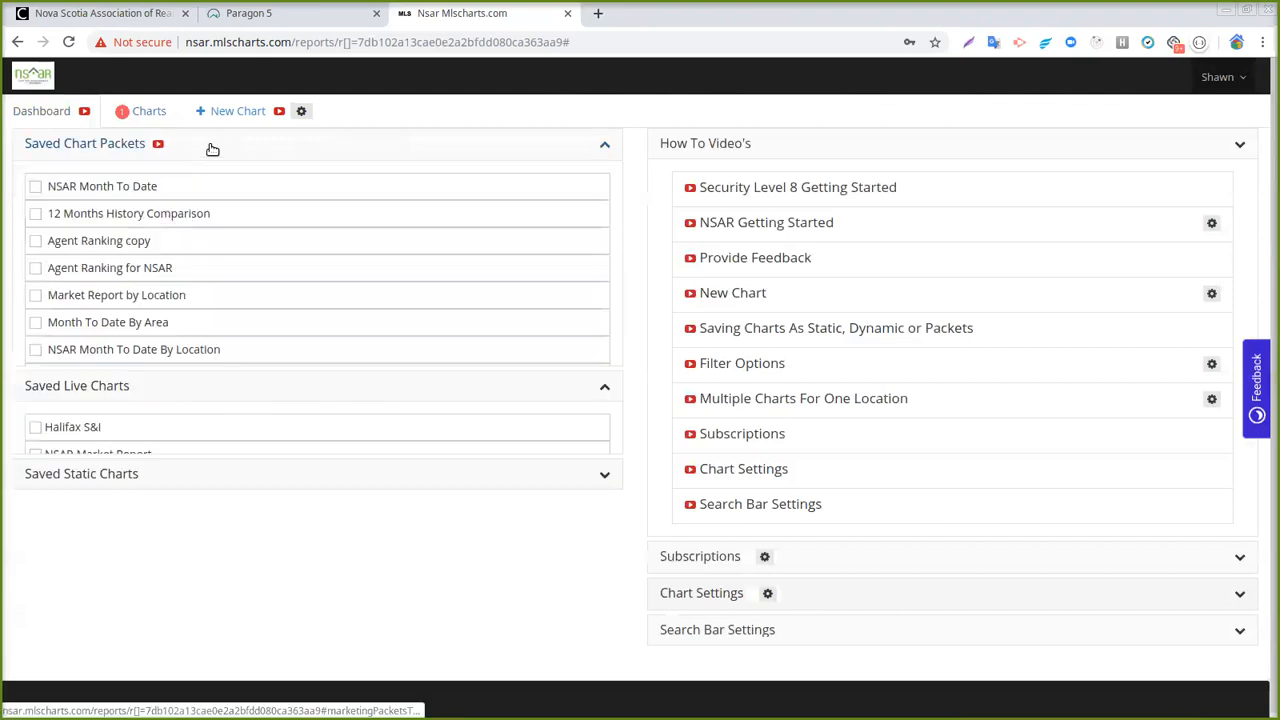
Step: Clear all loaded charts and select the Sales and Inventory History packet on the dashboard
{"action": "left_click", "coordinate": [148, 113]}
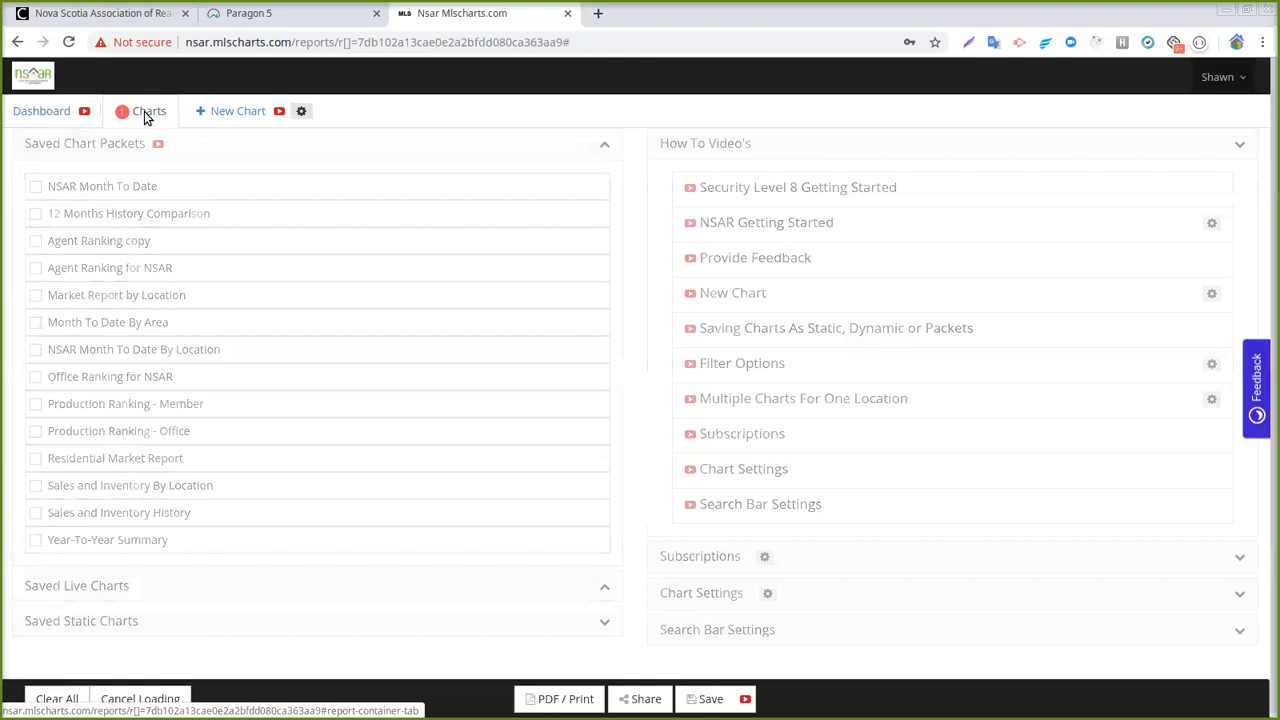
{"action": "left_click", "coordinate": [47, 699]}
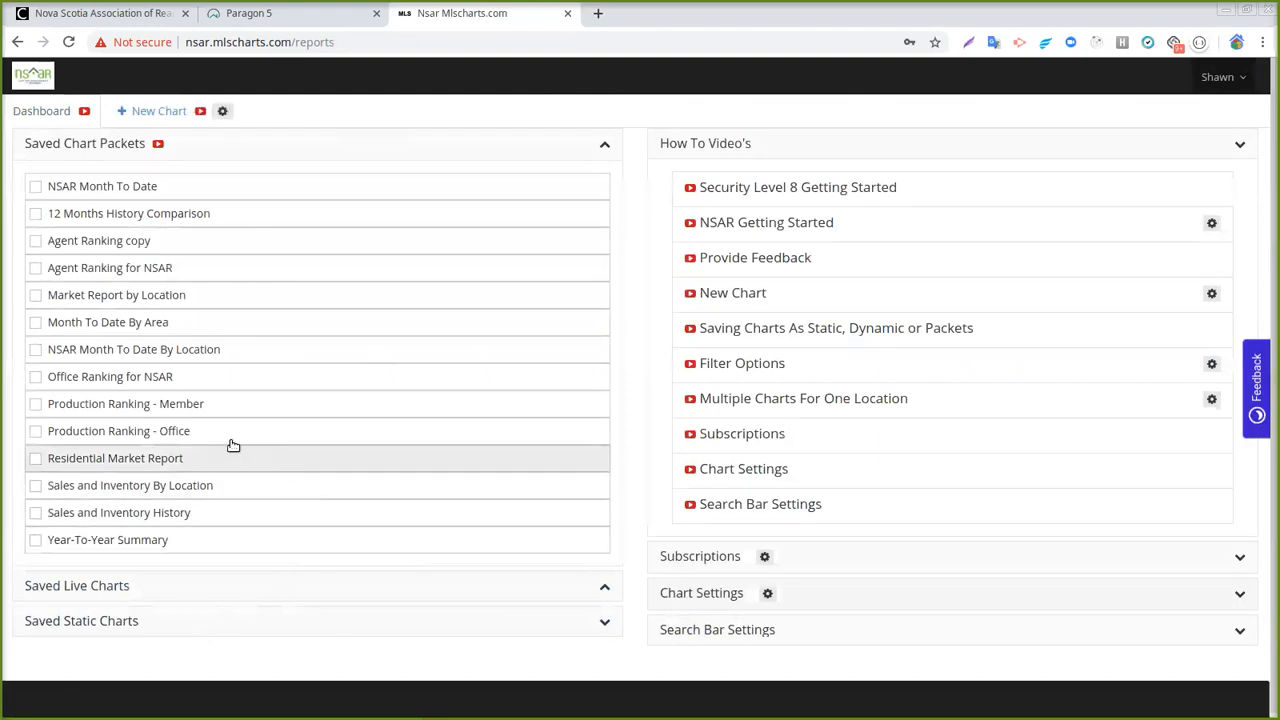
{"action": "left_click", "coordinate": [36, 514]}
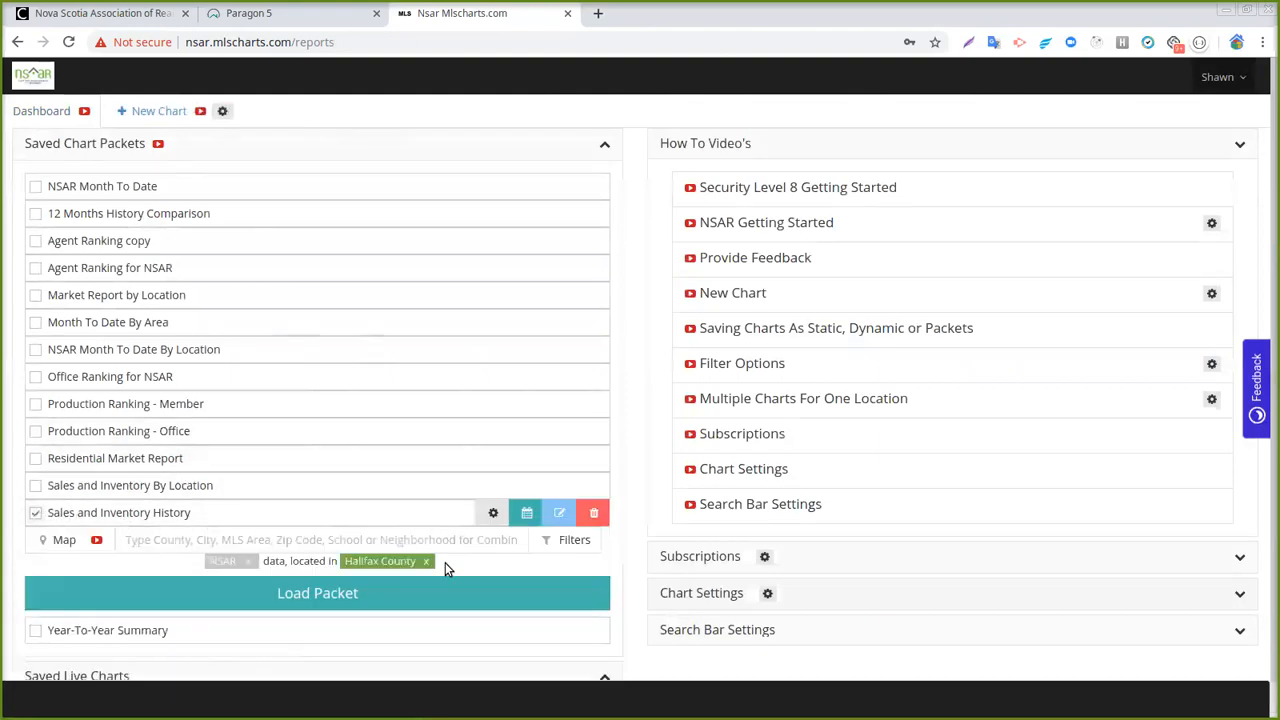
Step: Try the quarter and month intervals in the packet's timeline settings and close them without applying
{"action": "left_click", "coordinate": [527, 520]}
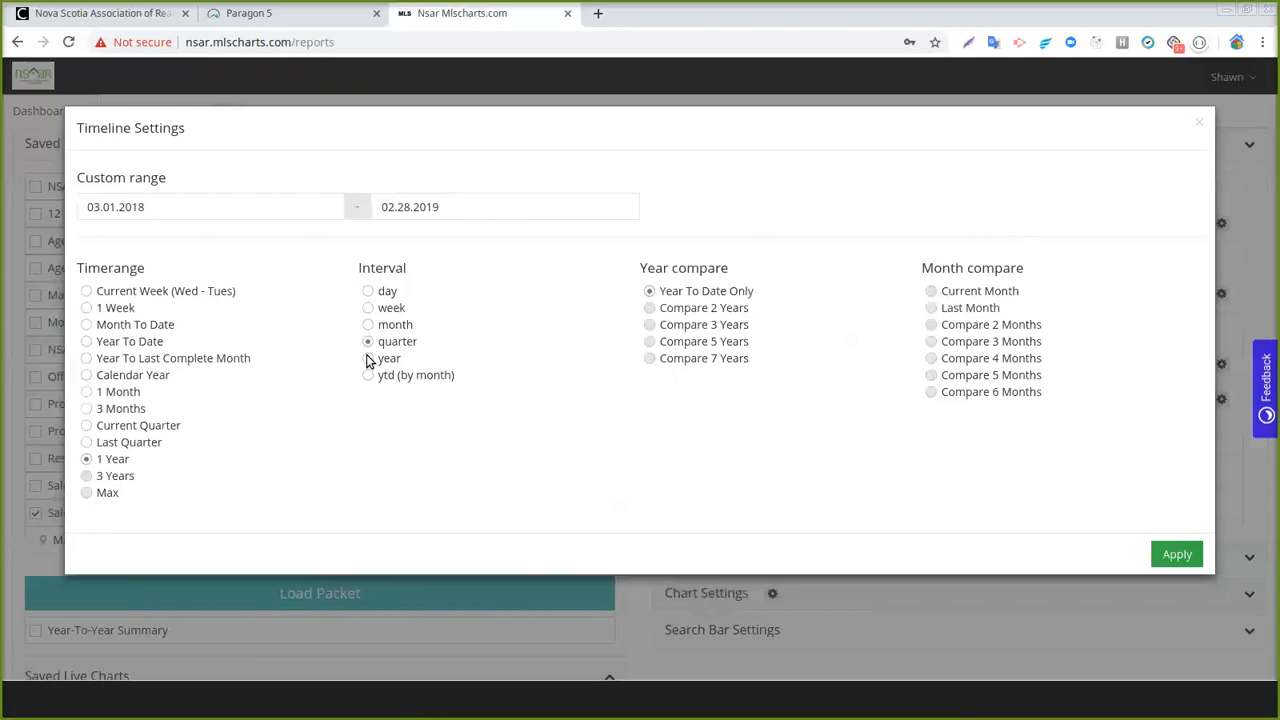
{"action": "left_click", "coordinate": [368, 325]}
{"action": "left_click", "coordinate": [1199, 123]}
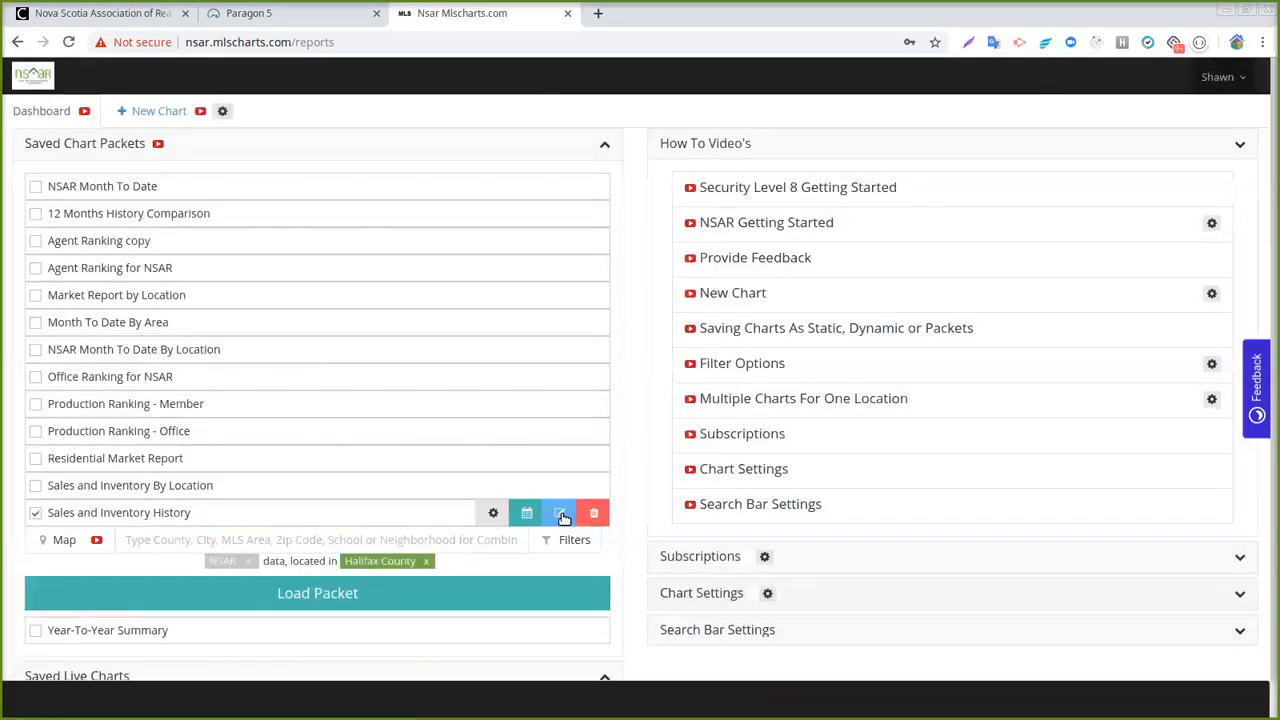
Step: Open the Sales and Inventory History packet for editing, try Portrait and Web View, and return to Print Preview in Landscape
{"action": "left_click", "coordinate": [560, 514]}
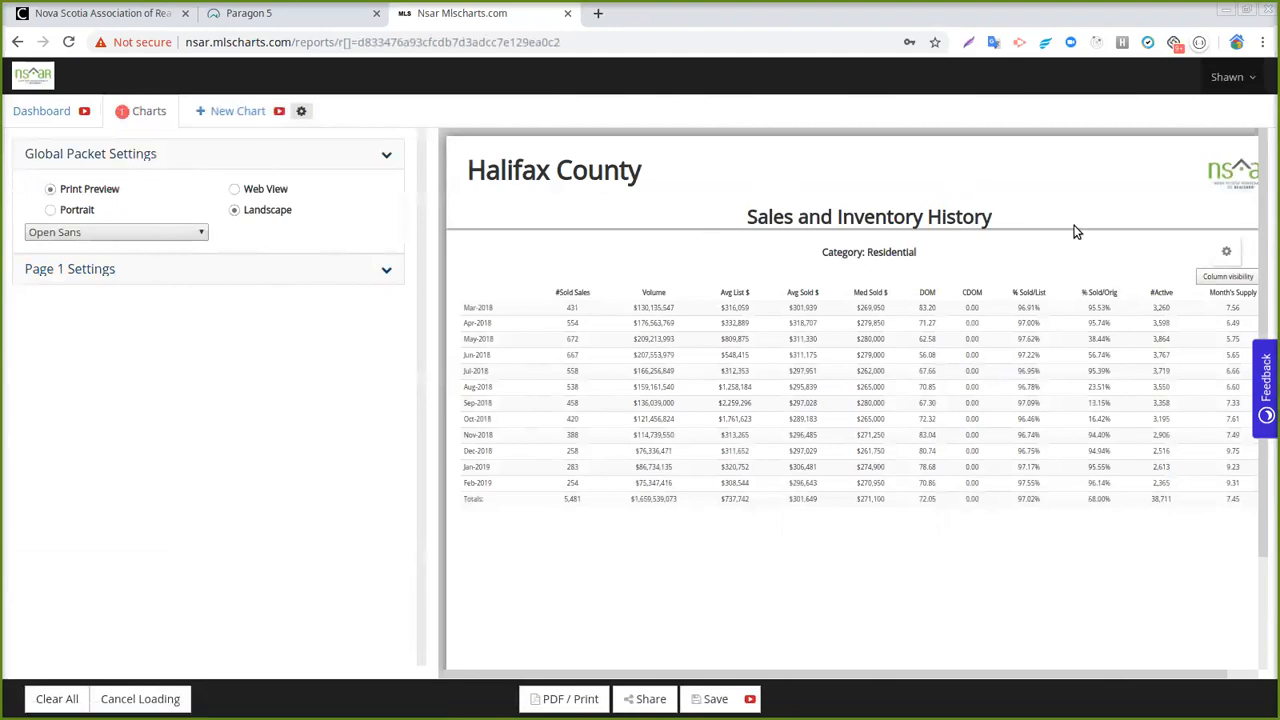
{"action": "left_click", "coordinate": [50, 212]}
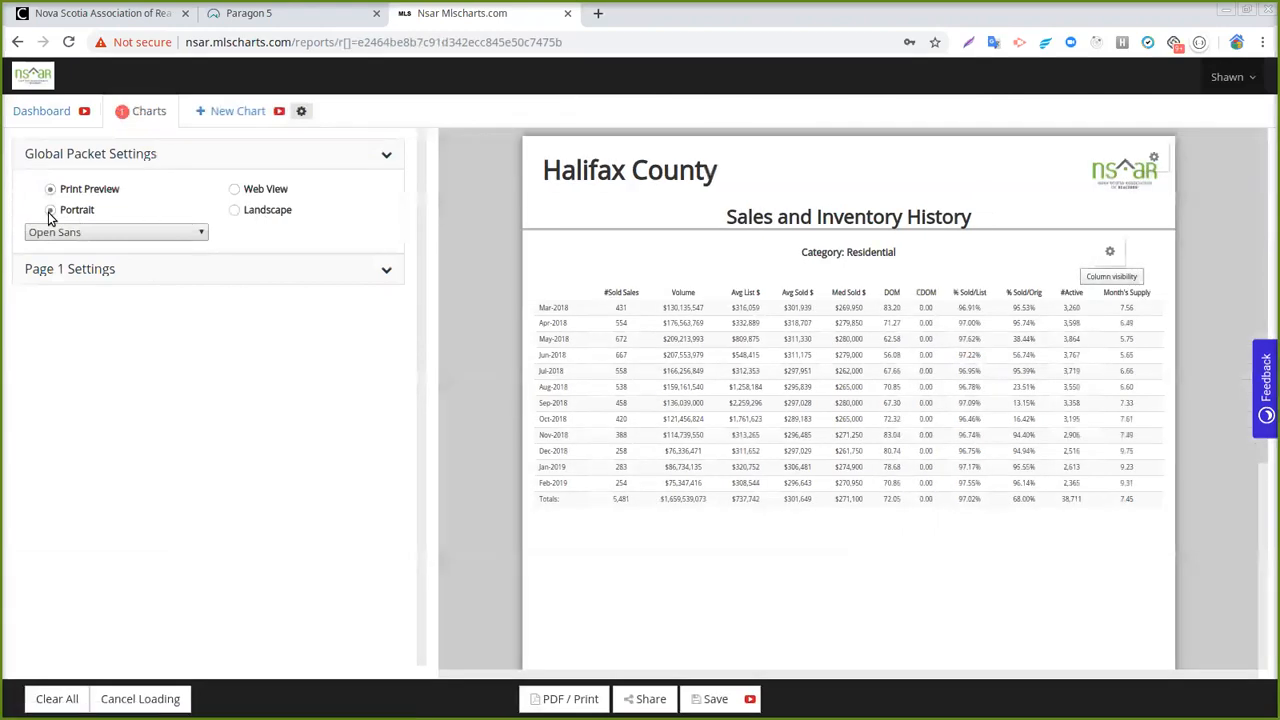
{"action": "left_click", "coordinate": [236, 191]}
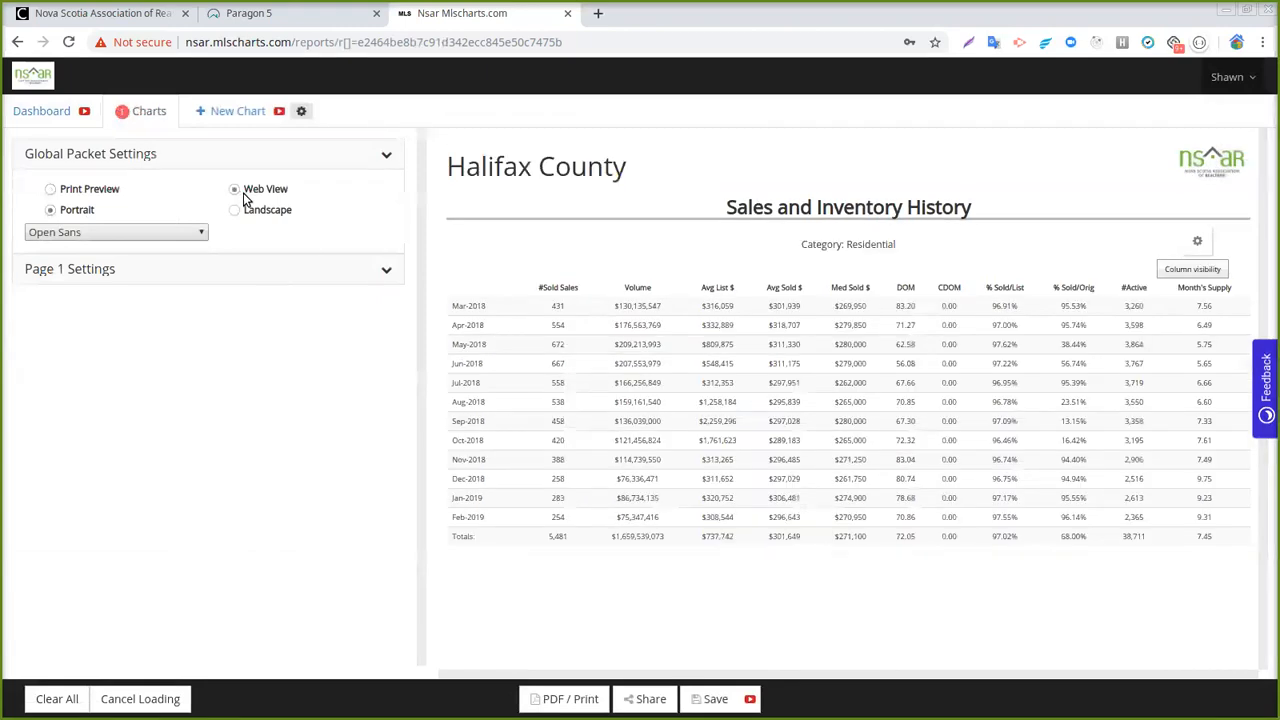
{"action": "left_click", "coordinate": [50, 190]}
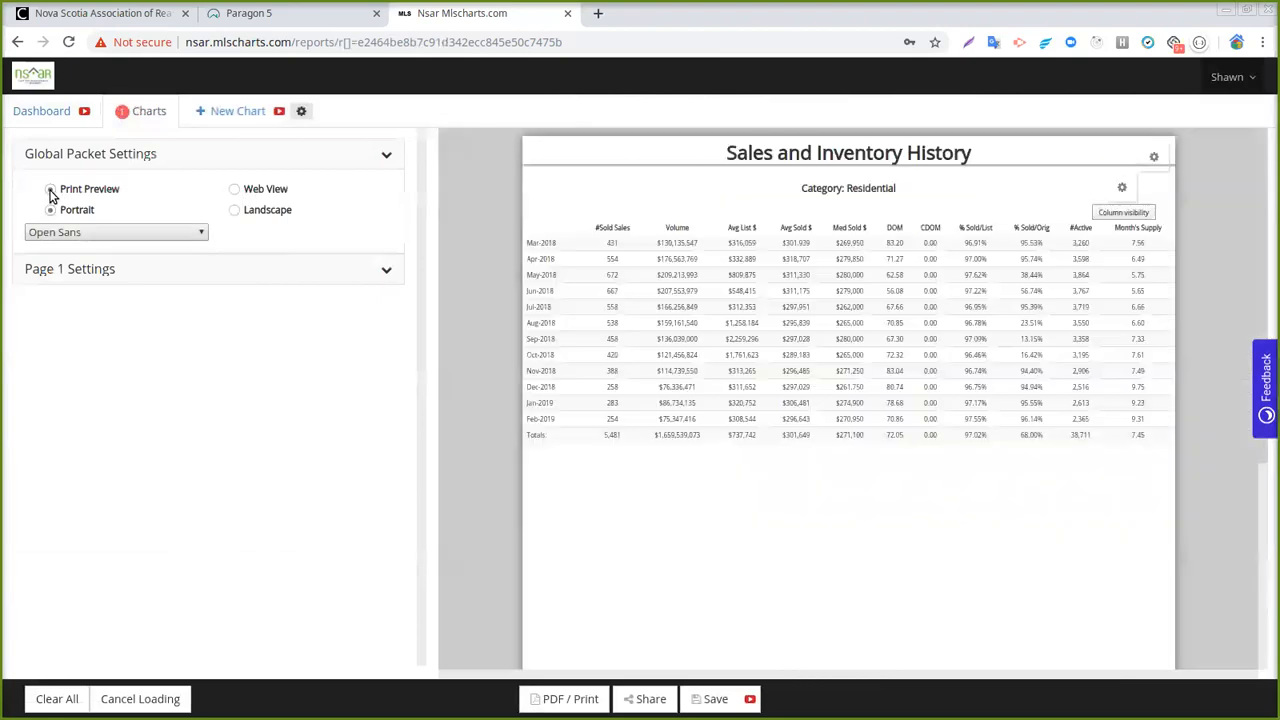
{"action": "left_click", "coordinate": [234, 214]}
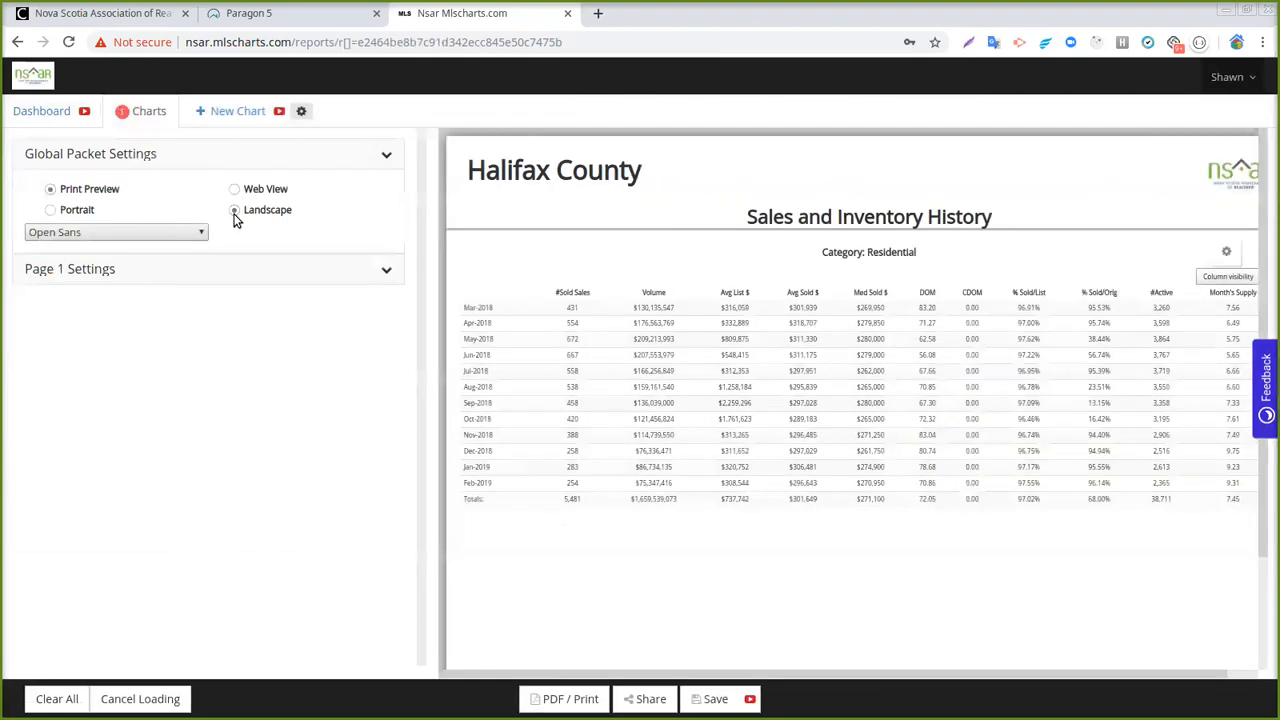
Step: Set the packet's font to Roboto and show the settings for page 1
{"action": "left_click", "coordinate": [115, 230]}
{"action": "left_click", "coordinate": [149, 264]}
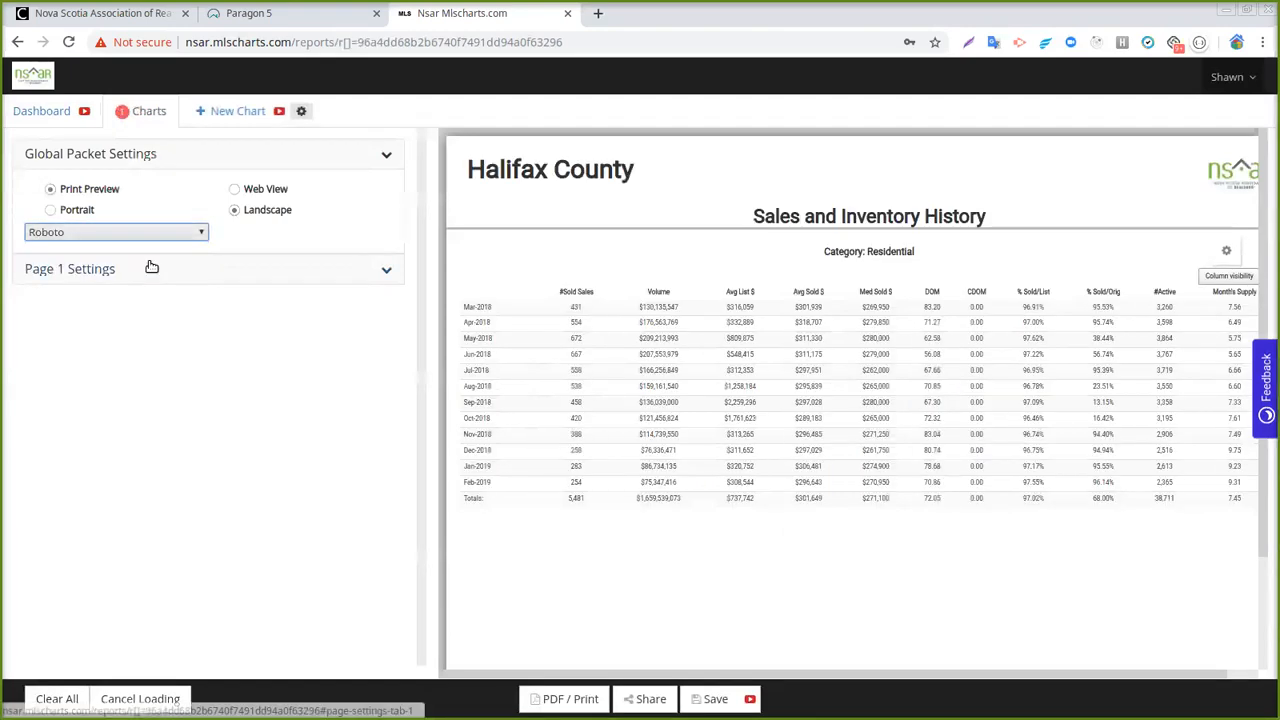
{"action": "left_click", "coordinate": [201, 270]}
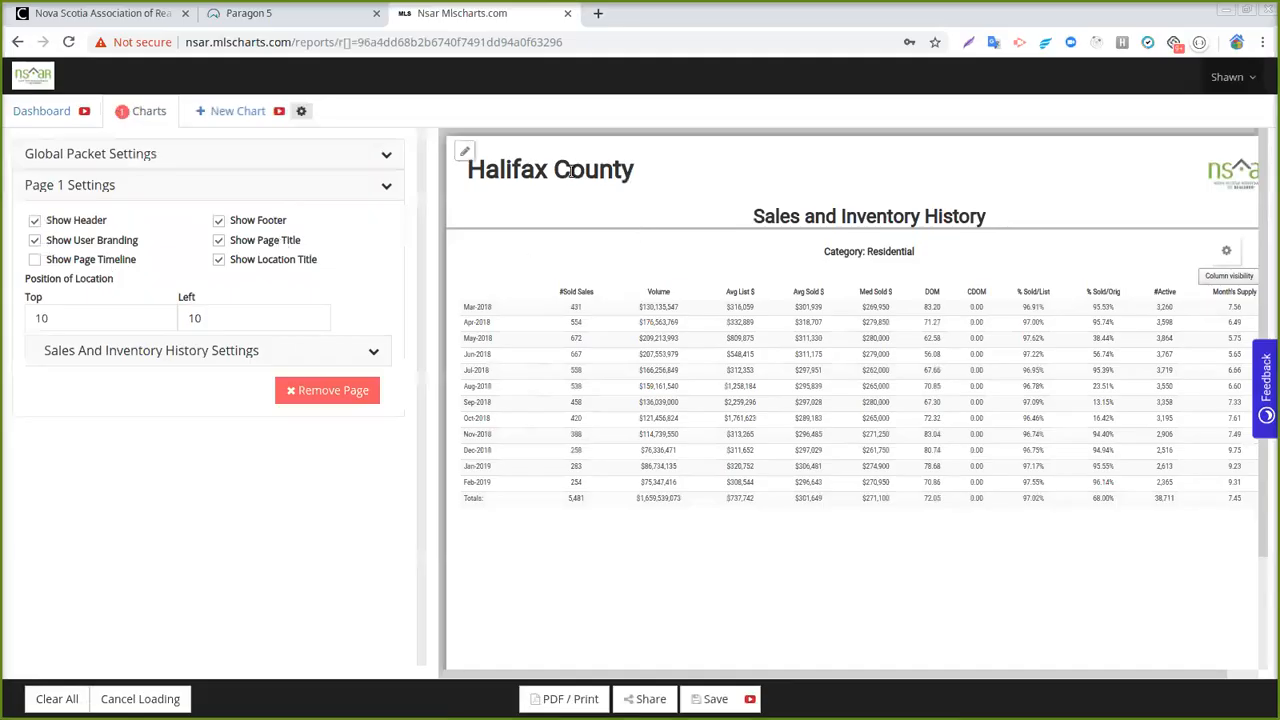
Step: Change the page's location title to "Halifax Region" and save the edit
{"action": "left_click", "coordinate": [464, 152]}
{"action": "left_click_drag", "start_coordinate": [558, 170], "coordinate": [654, 171]}
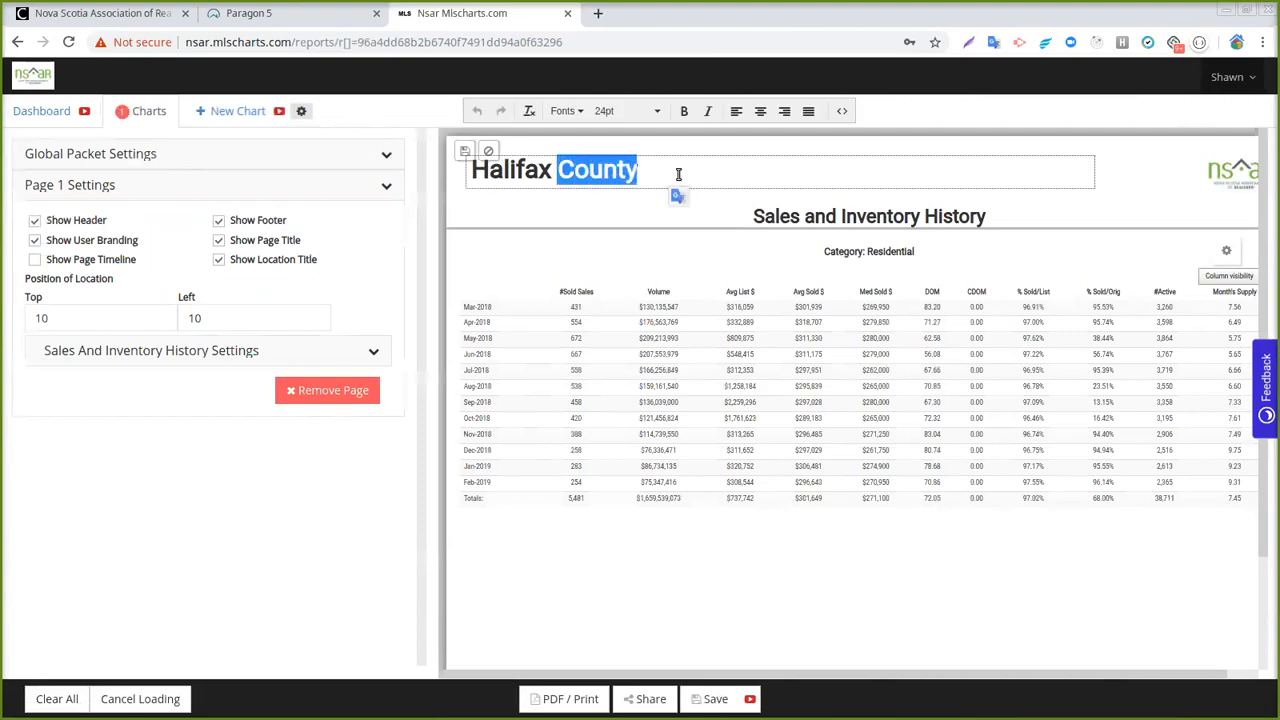
{"action": "type", "text": "Region"}
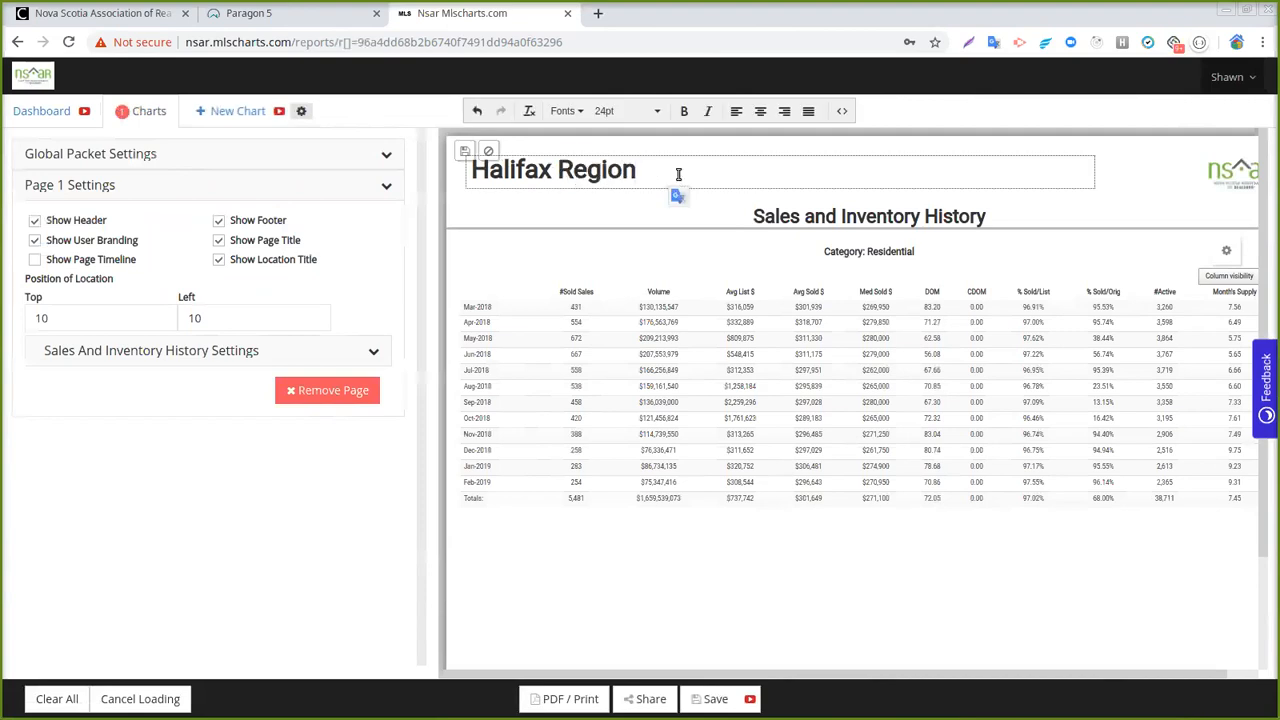
{"action": "left_click", "coordinate": [463, 152]}
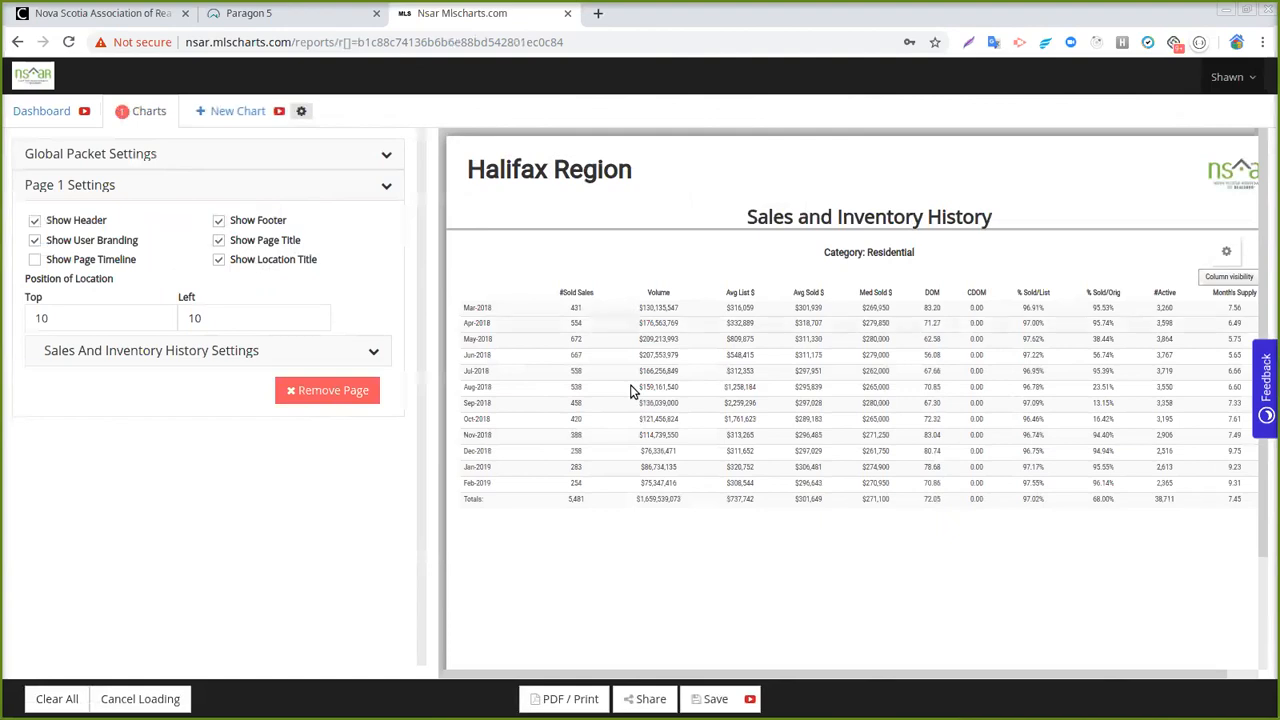
Step: Check the page 1 footer and try toggling the user branding
{"action": "scroll", "coordinate": [694, 489], "scroll_direction": "down", "scroll_amount": 3}
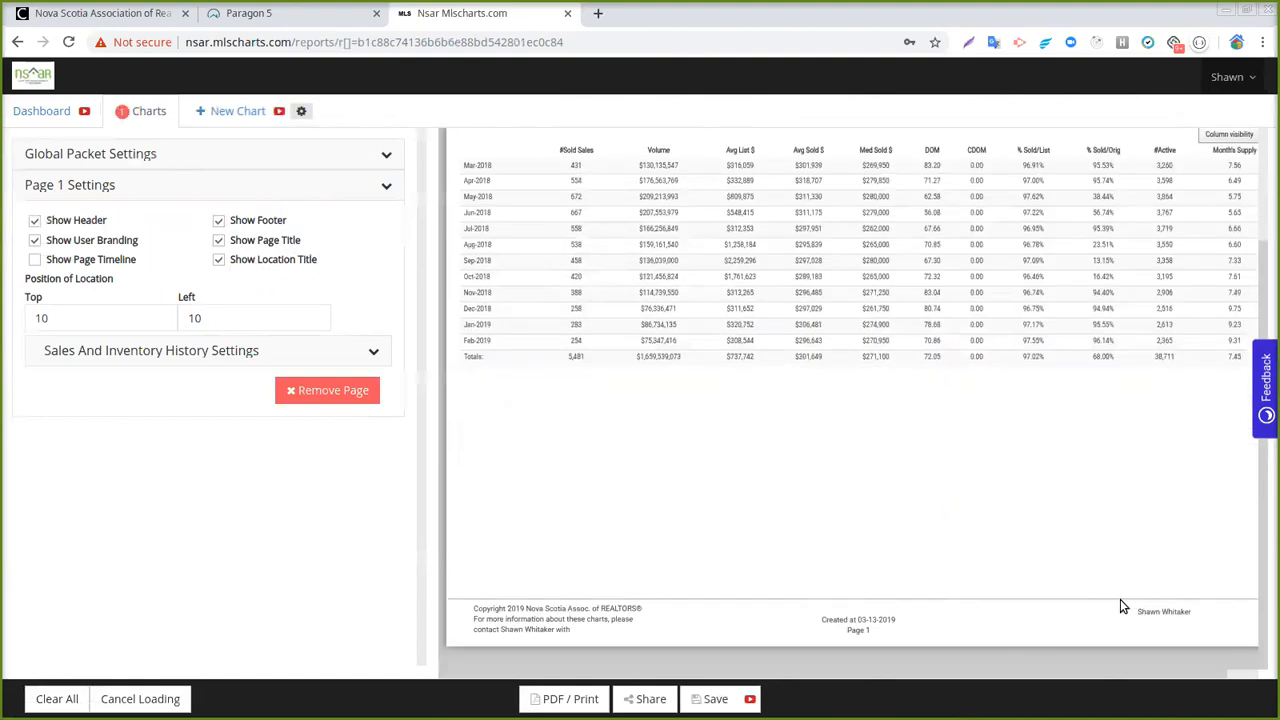
{"action": "left_click", "coordinate": [34, 242]}
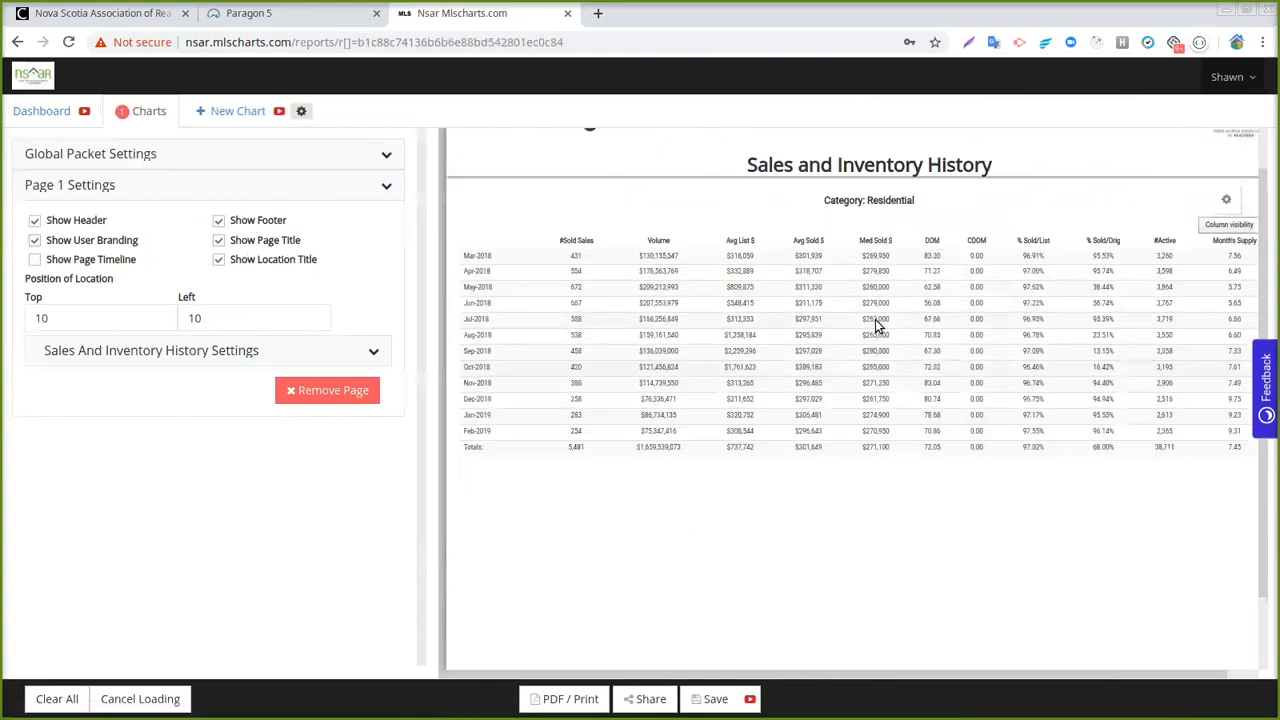
Step: Try showing the page timeline on page 1, and hide it again
{"action": "left_click", "coordinate": [34, 260]}
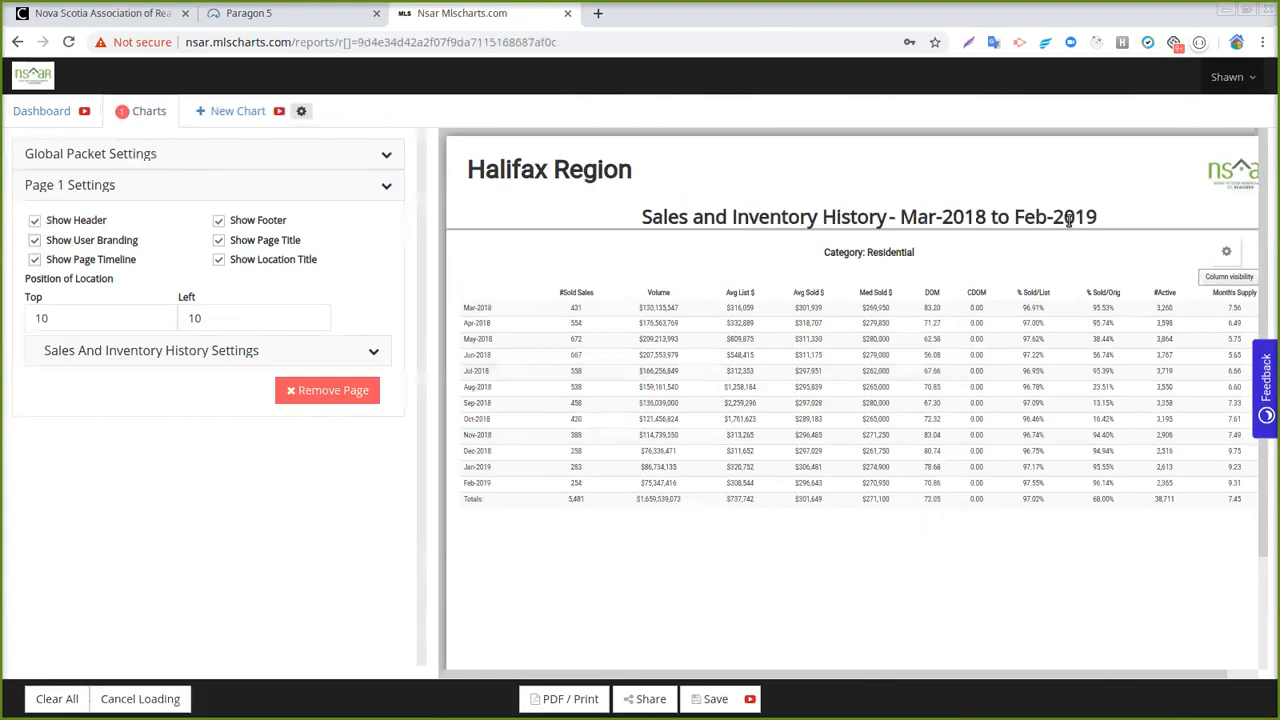
{"action": "left_click", "coordinate": [34, 260]}
Step: Open the Sales and Inventory History chart settings, try showing the chart title, and turn on the date range
{"action": "left_click", "coordinate": [203, 351]}
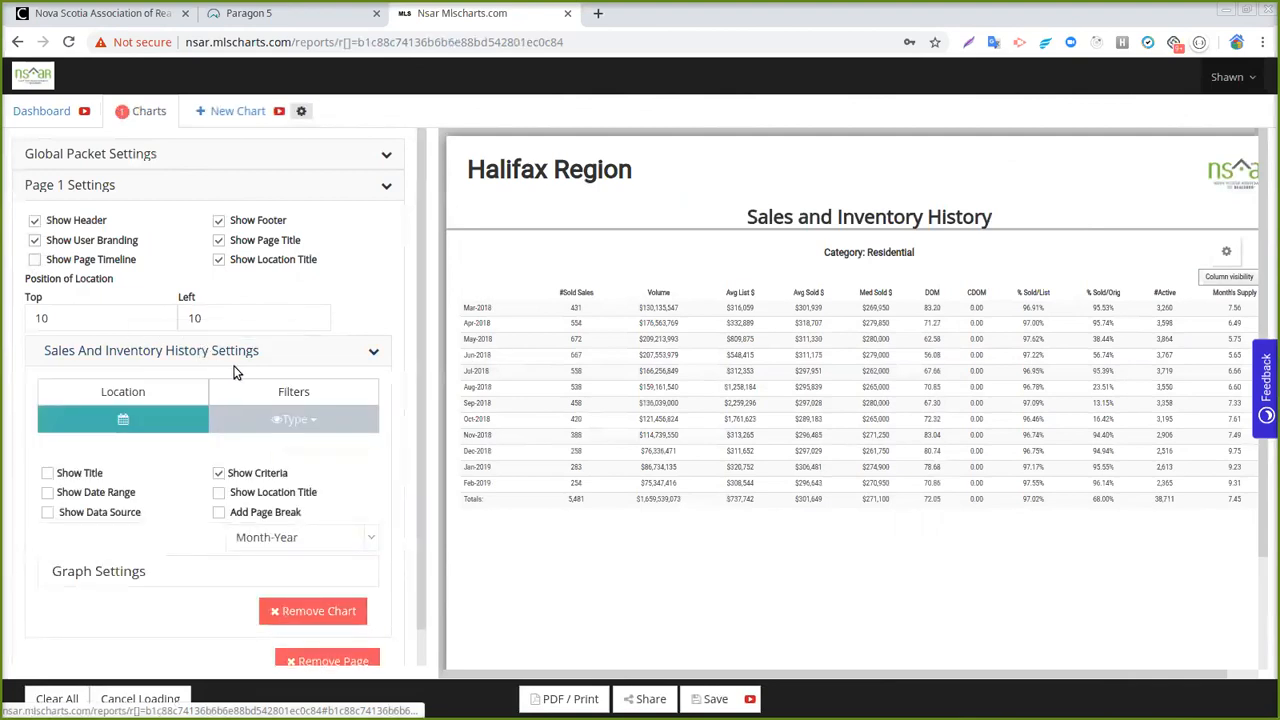
{"action": "scroll", "coordinate": [233, 372], "scroll_direction": "down", "scroll_amount": 1}
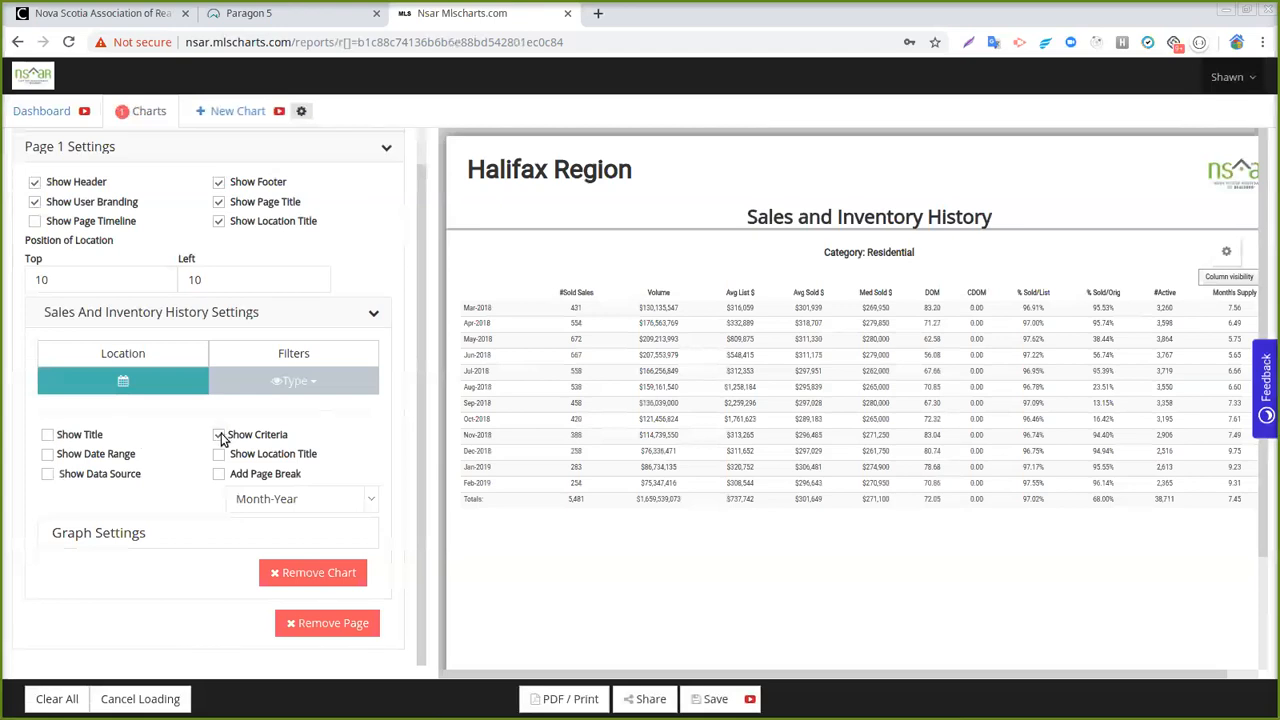
{"action": "left_click", "coordinate": [48, 436]}
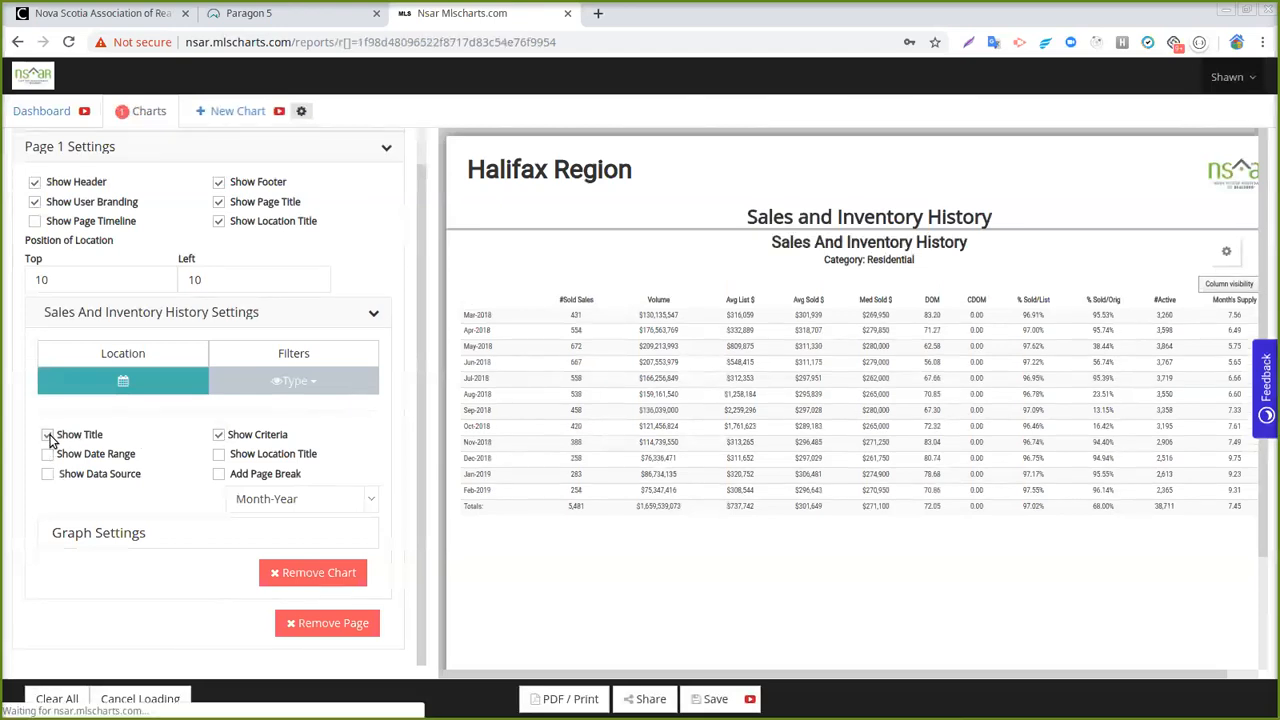
{"action": "left_click", "coordinate": [48, 436]}
{"action": "left_click", "coordinate": [48, 455]}
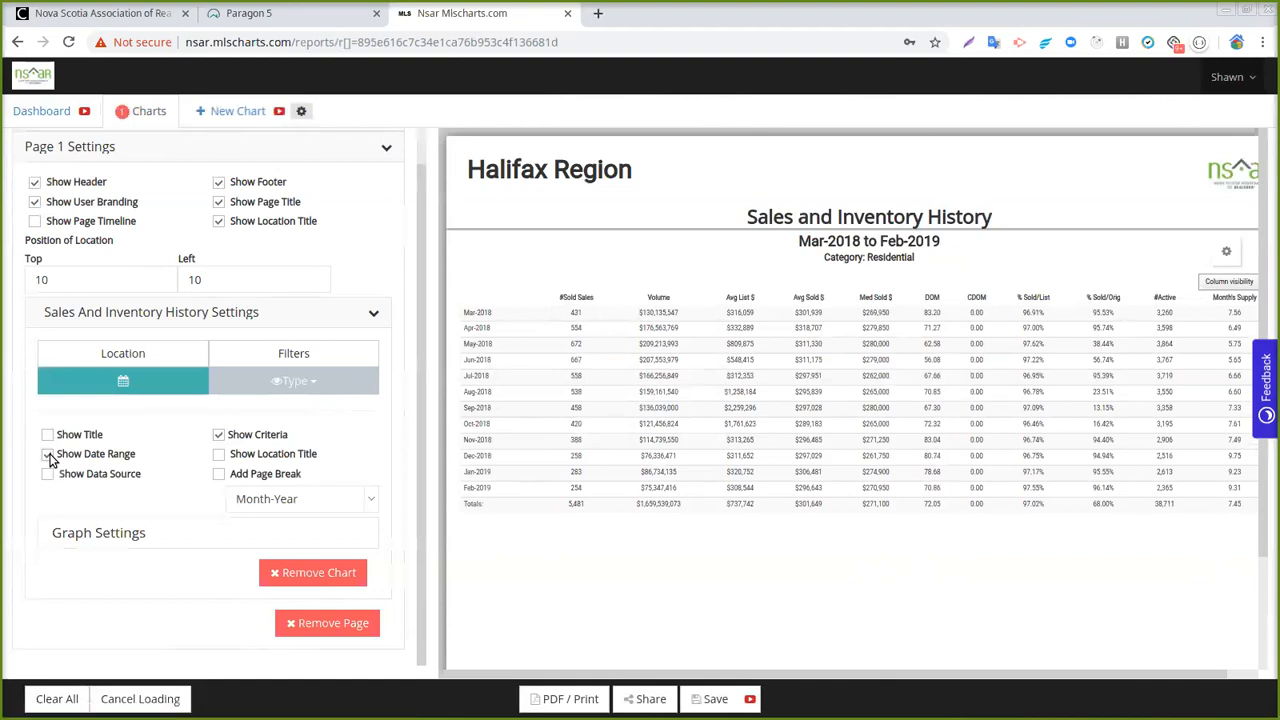
Step: Try showing the data source and the location title on the chart, turning each off again
{"action": "left_click", "coordinate": [48, 475]}
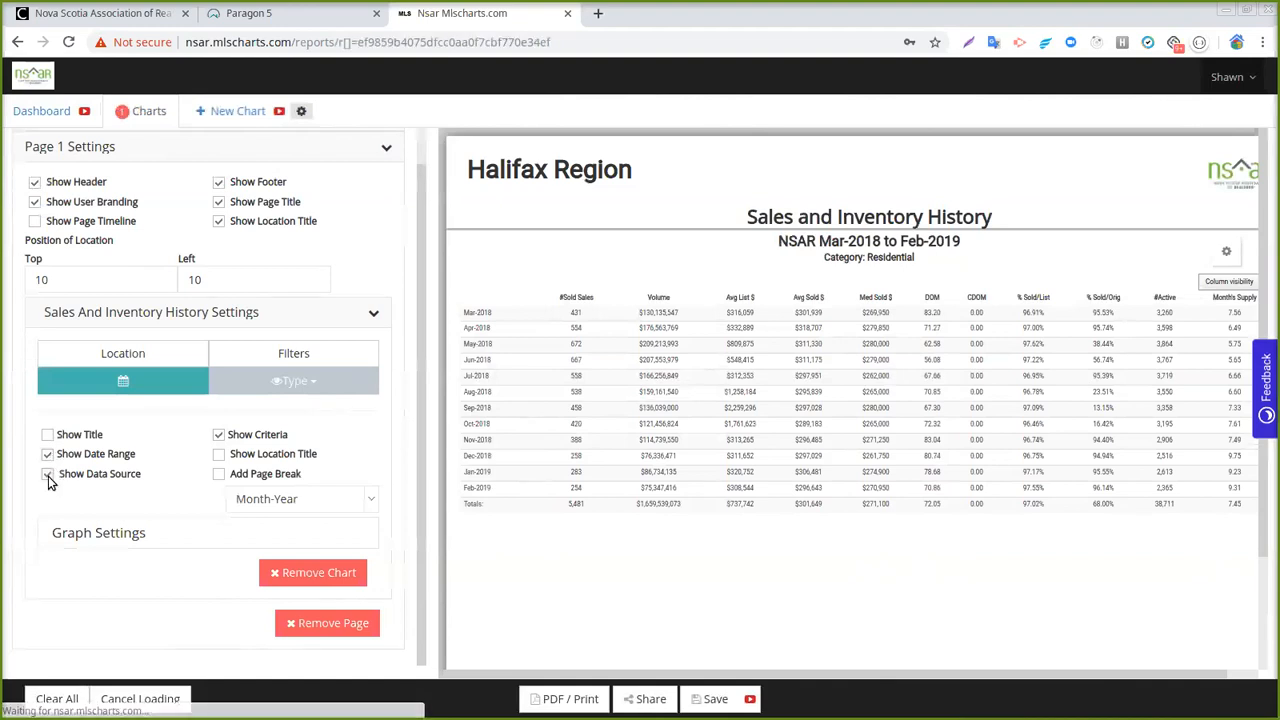
{"action": "left_click", "coordinate": [48, 475]}
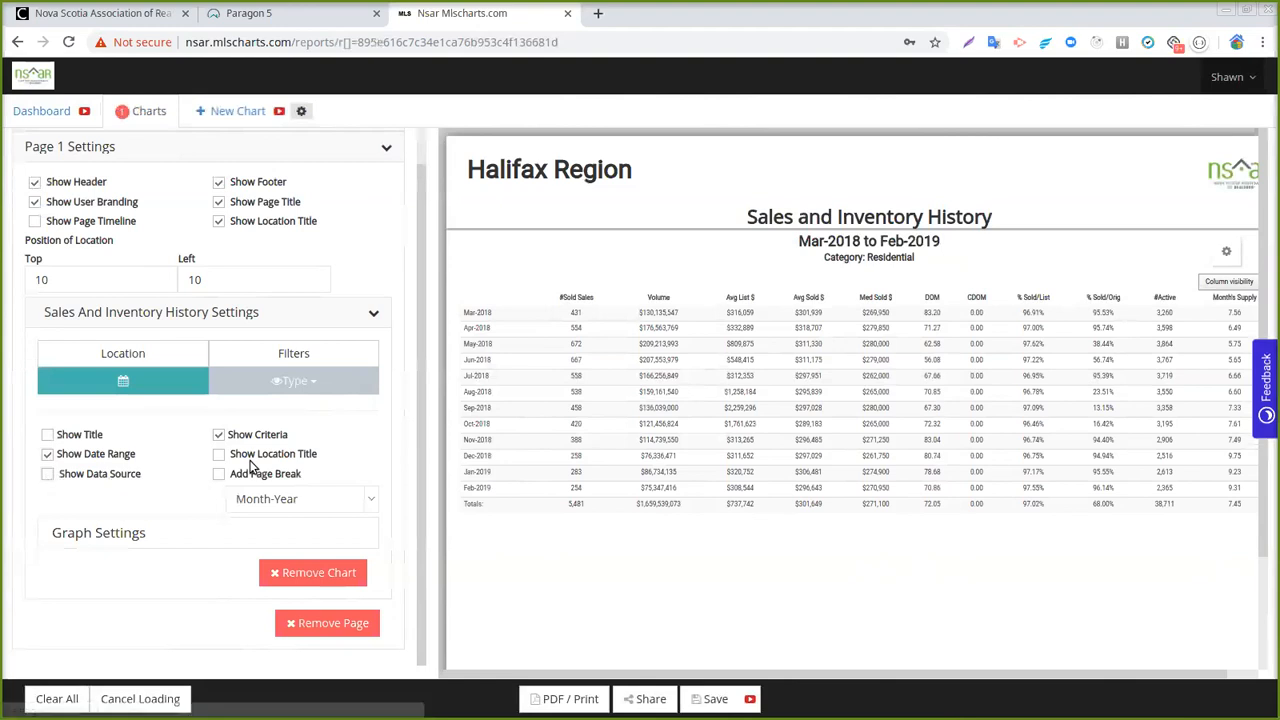
{"action": "left_click", "coordinate": [218, 459]}
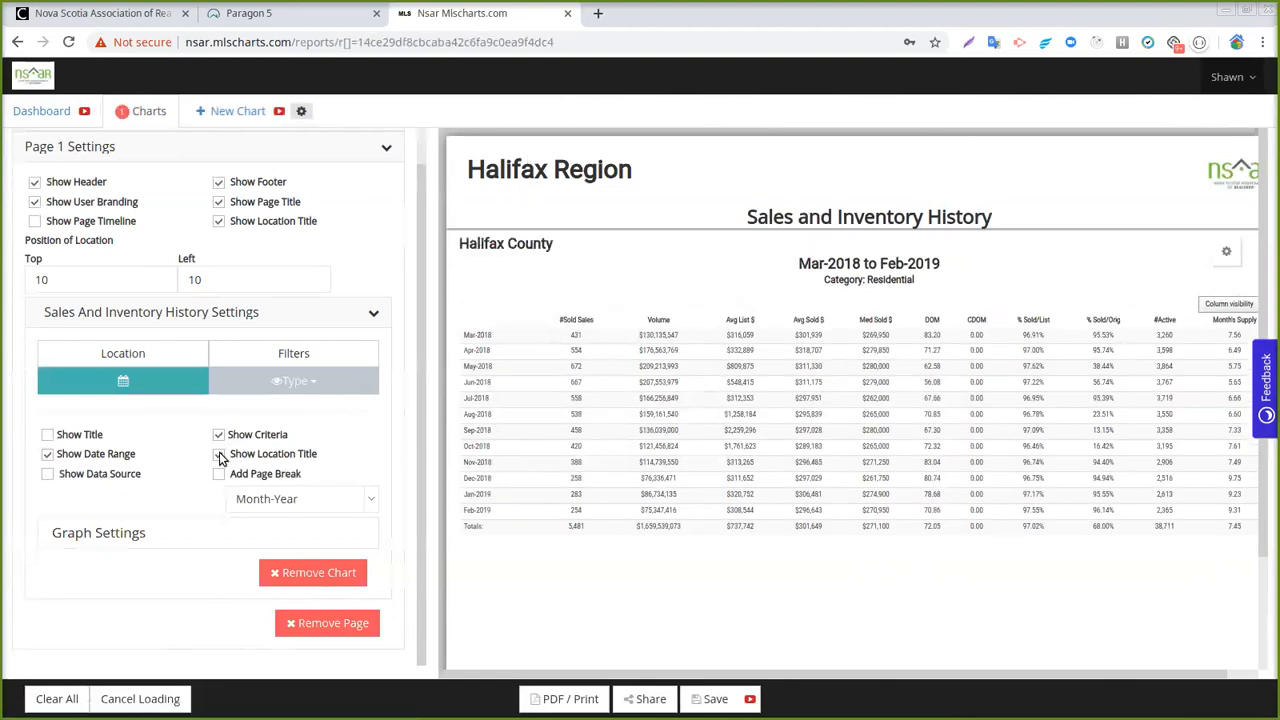
{"action": "left_click", "coordinate": [221, 457]}
Step: In the graph settings, try a font size of 4 for the table and set it to 6
{"action": "left_click", "coordinate": [100, 533]}
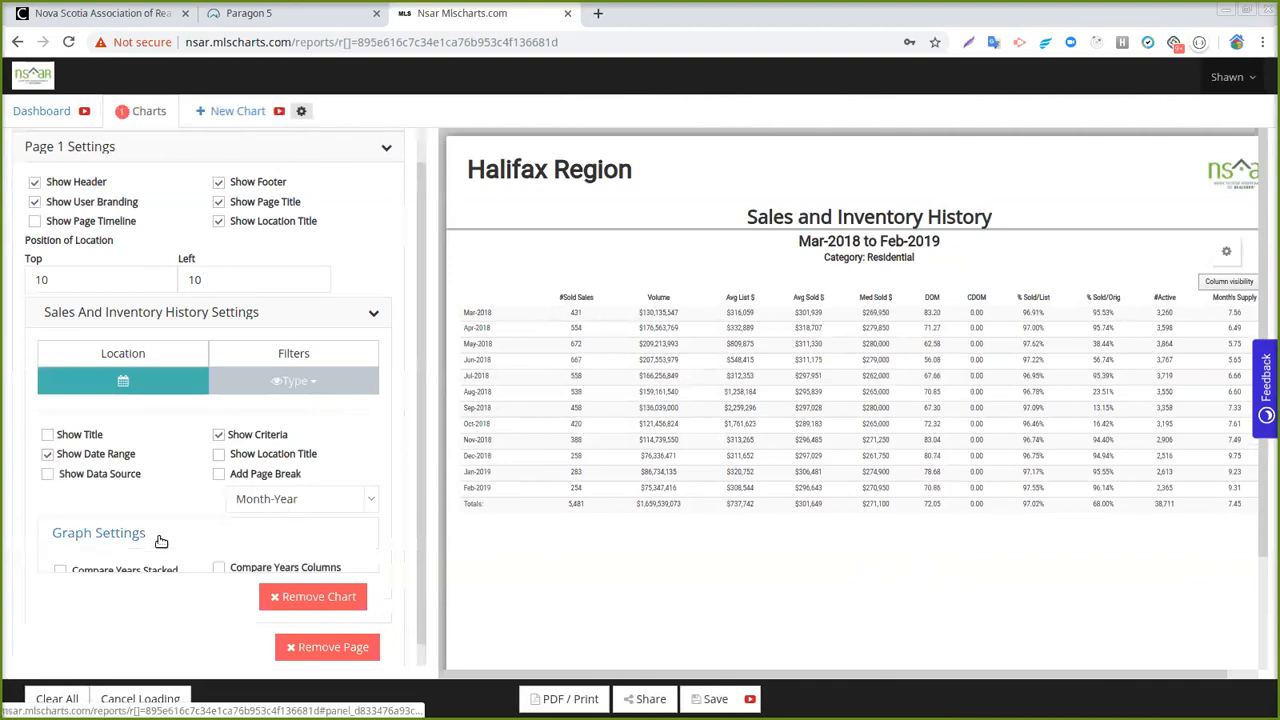
{"action": "scroll", "coordinate": [211, 501], "scroll_direction": "down", "scroll_amount": 2}
{"action": "left_click_drag", "start_coordinate": [117, 521], "coordinate": [64, 516]}
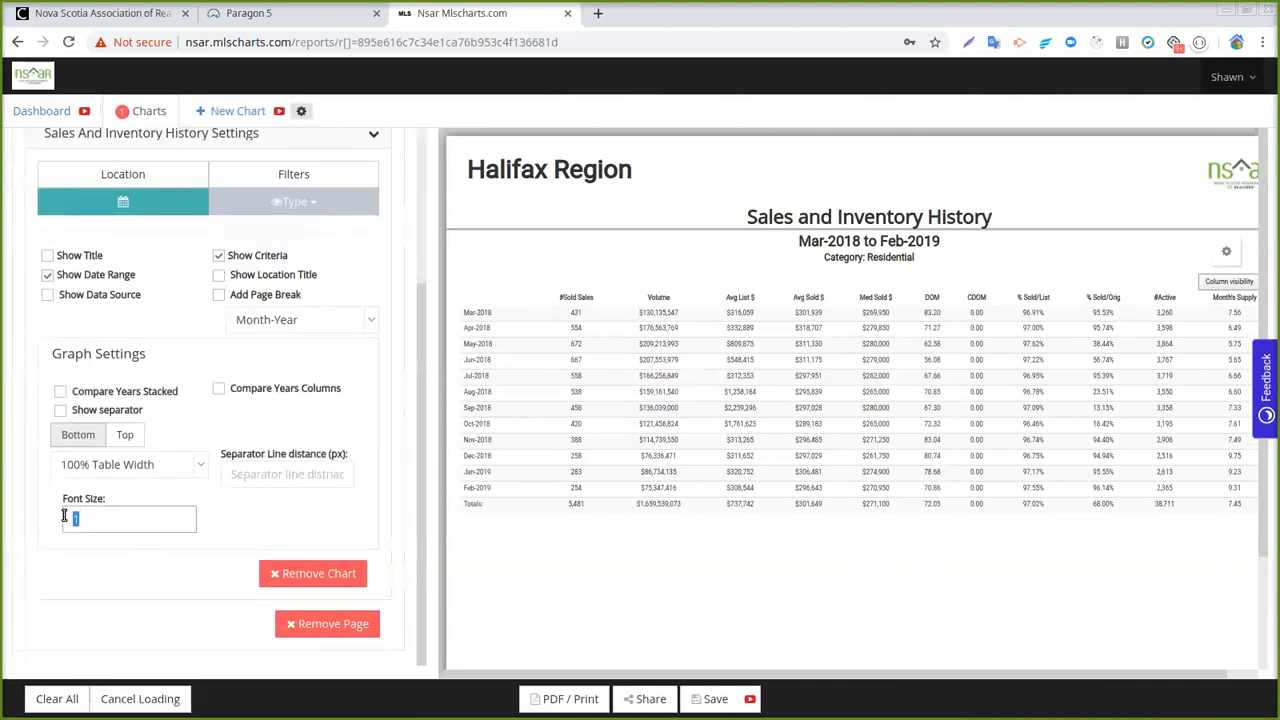
{"action": "type", "text": "4"}
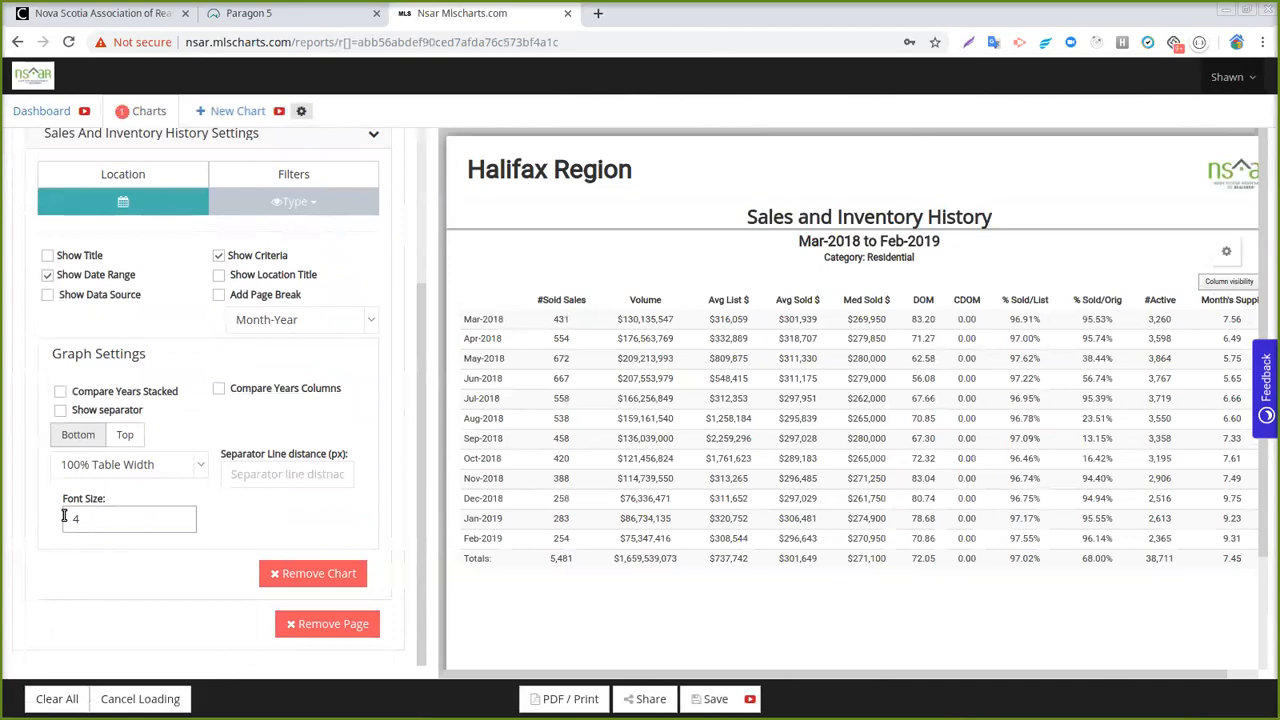
{"action": "left_click_drag", "start_coordinate": [112, 519], "coordinate": [68, 518]}
{"action": "type", "text": "6"}
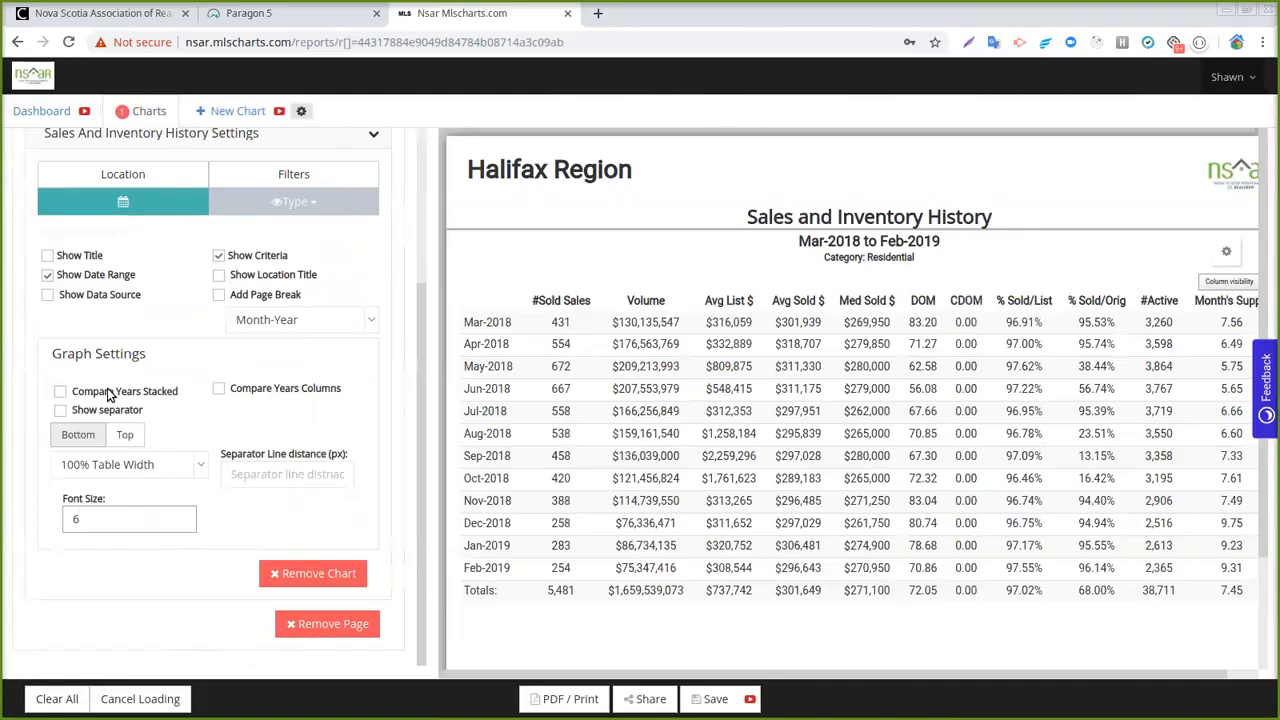
Step: Try comparing the years in columns, and turn the comparison off again
{"action": "left_click", "coordinate": [221, 392]}
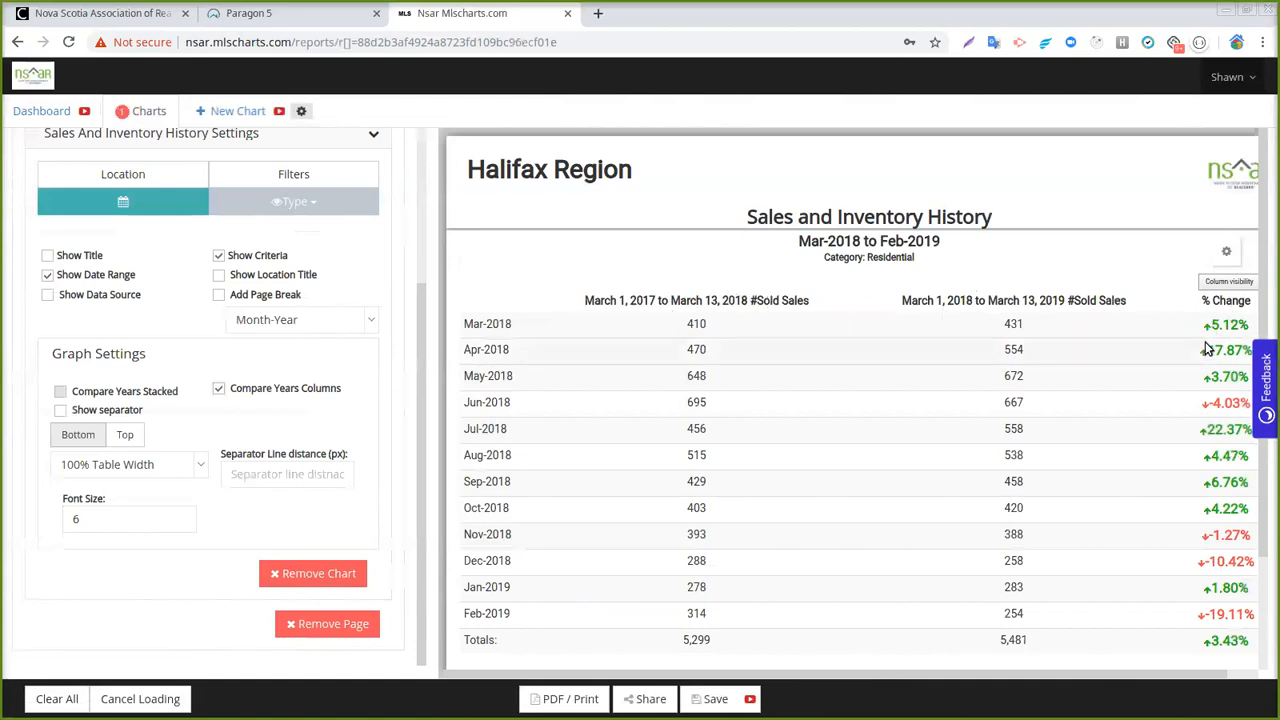
{"action": "scroll", "coordinate": [1124, 484], "scroll_direction": "down", "scroll_amount": 3}
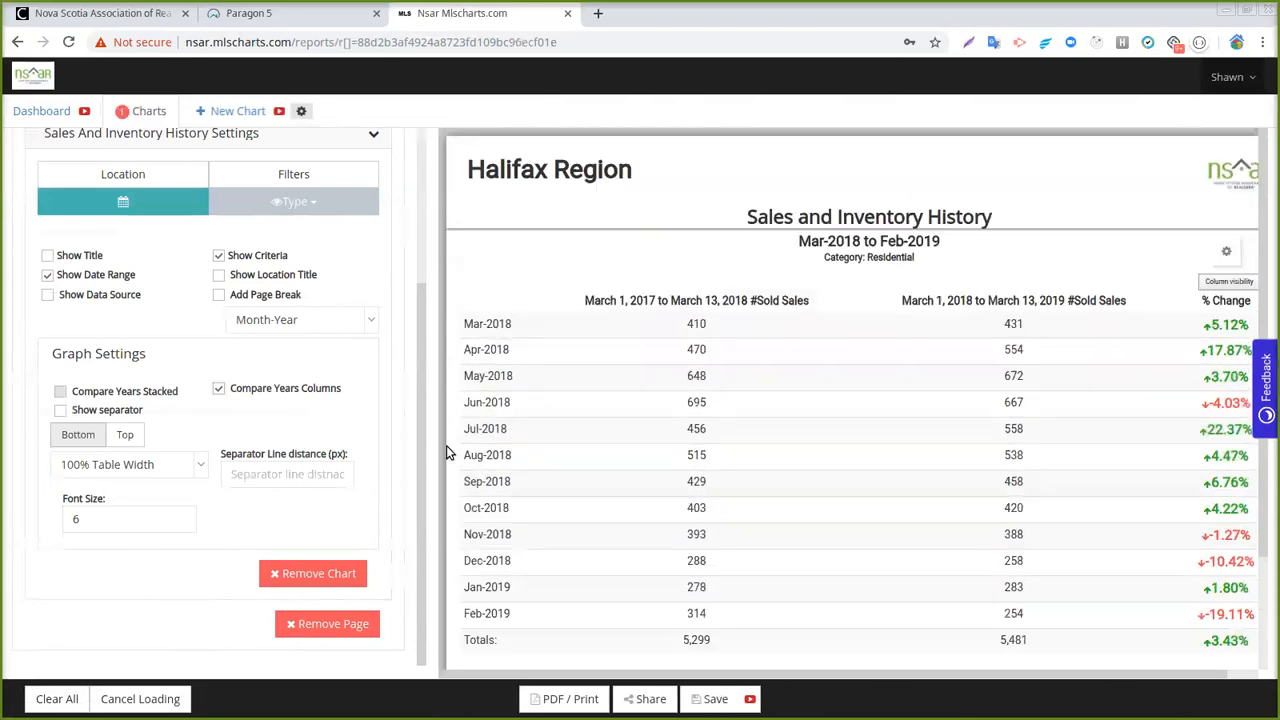
{"action": "left_click", "coordinate": [222, 390]}
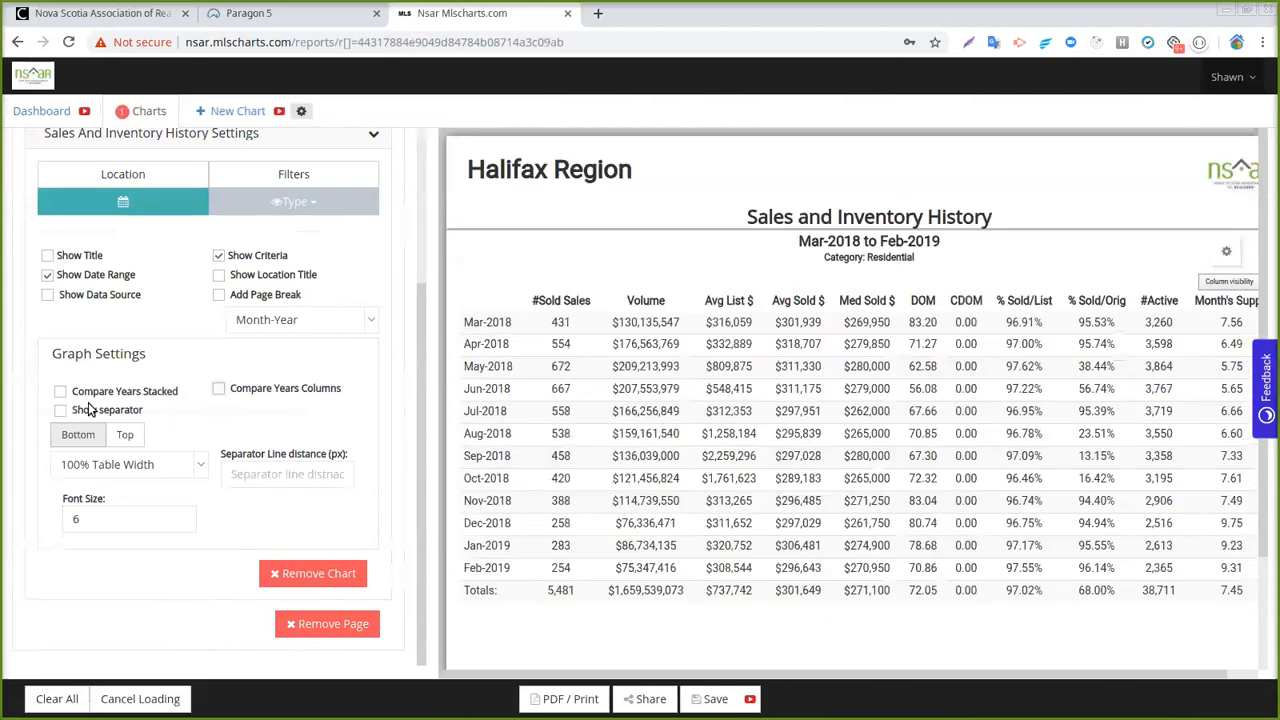
Step: Turn on the stacked year comparison and hide the CDOM column
{"action": "left_click", "coordinate": [60, 391]}
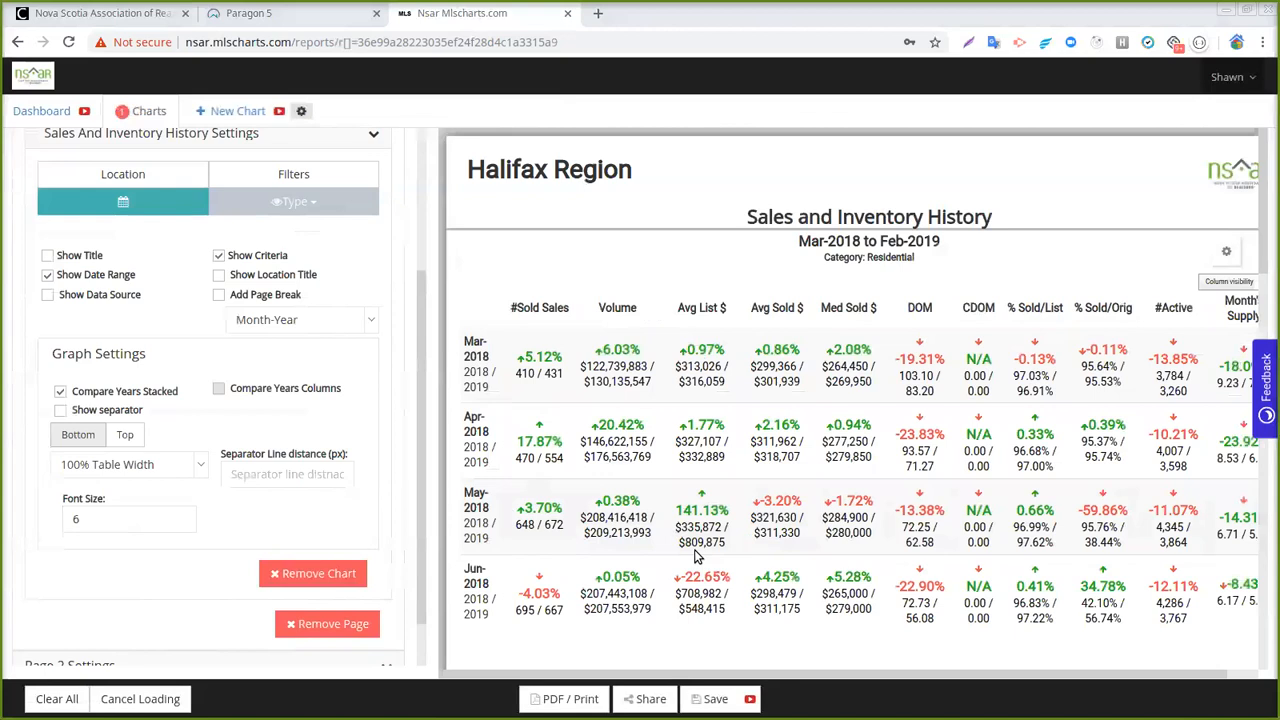
{"action": "left_click", "coordinate": [1222, 287]}
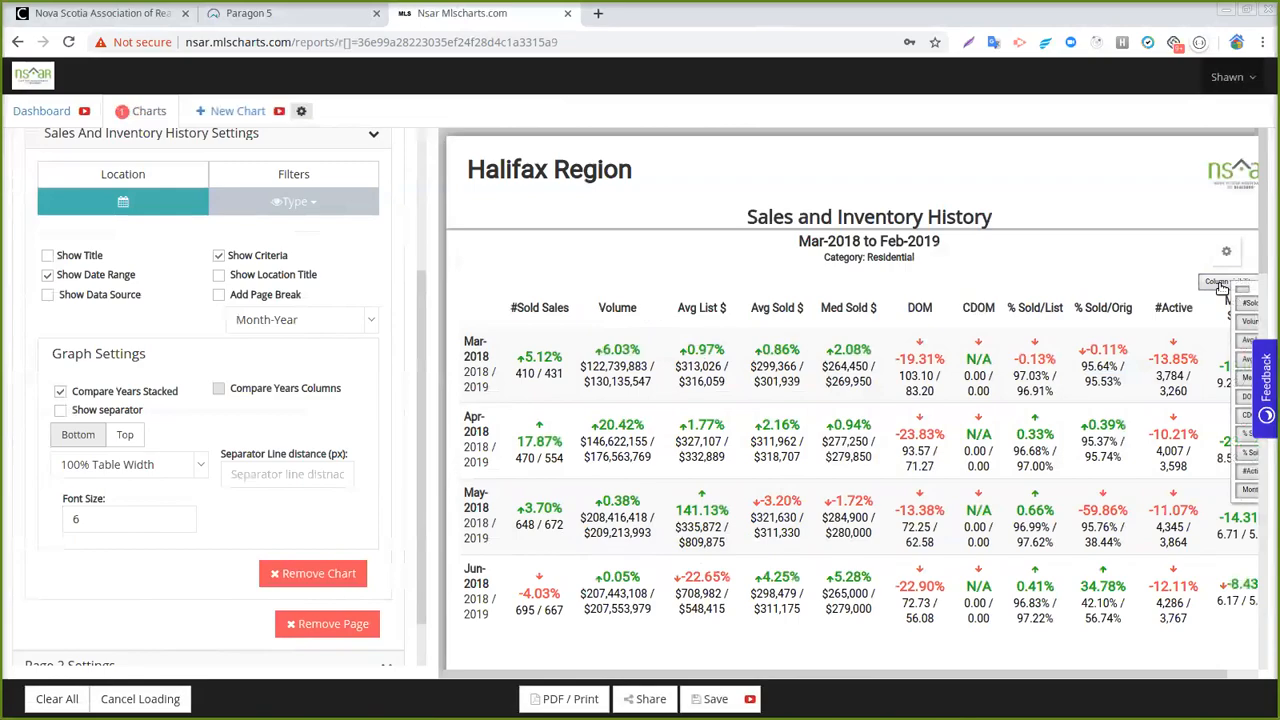
{"action": "left_click", "coordinate": [1247, 417]}
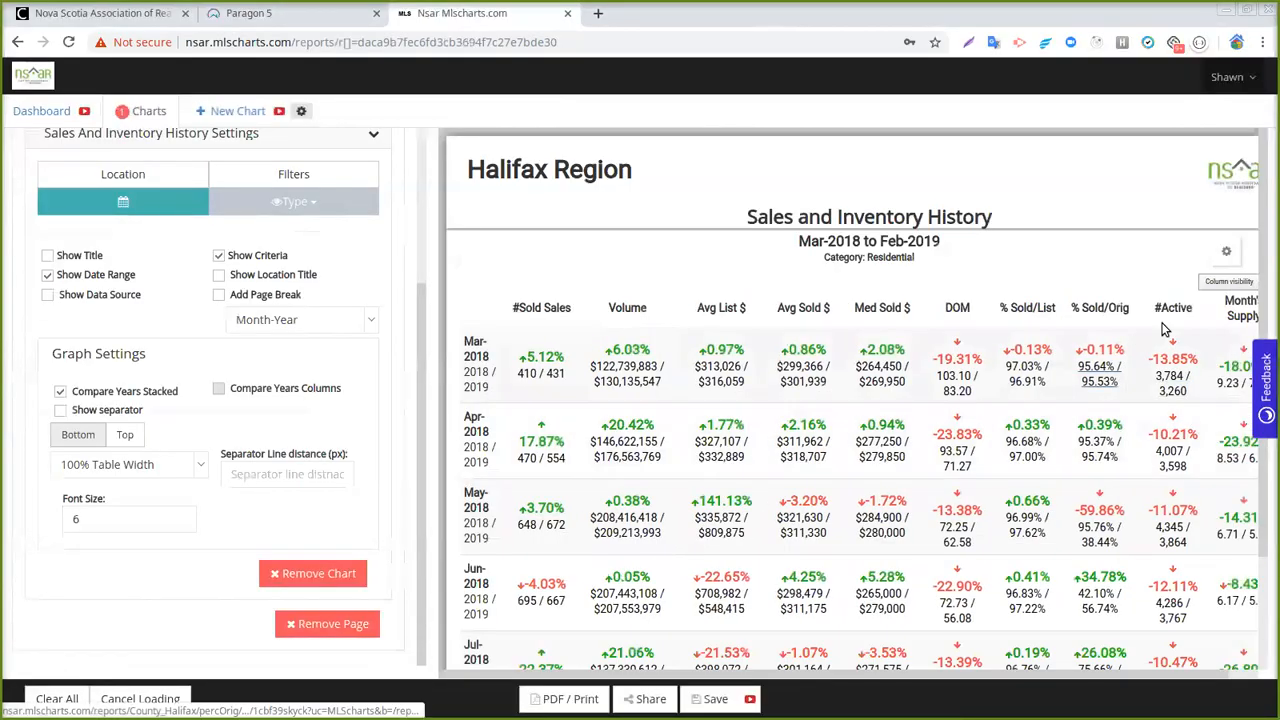
Step: Examine the stacked year comparison across all columns and through the months on both packet pages
{"action": "left_click_drag", "start_coordinate": [707, 677], "coordinate": [645, 585]}
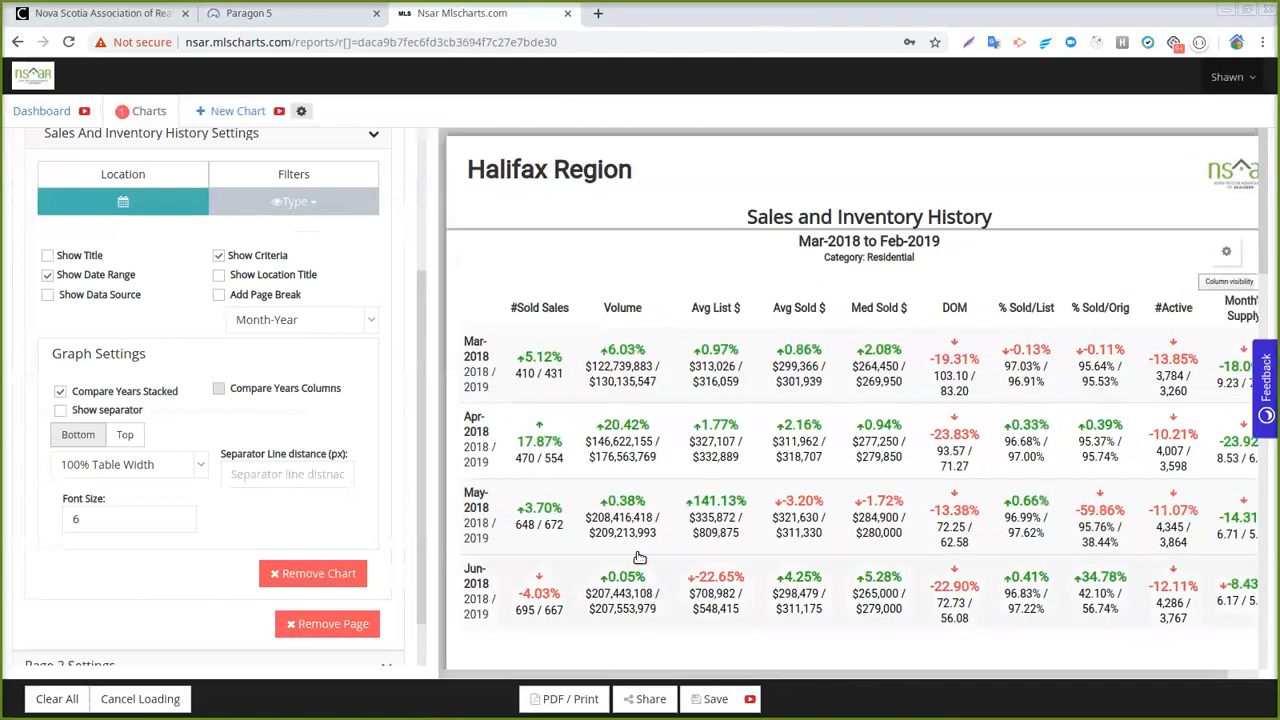
{"action": "scroll", "coordinate": [675, 527], "scroll_direction": "down", "scroll_amount": 2}
{"action": "scroll", "coordinate": [675, 527], "scroll_direction": "up", "scroll_amount": 2}
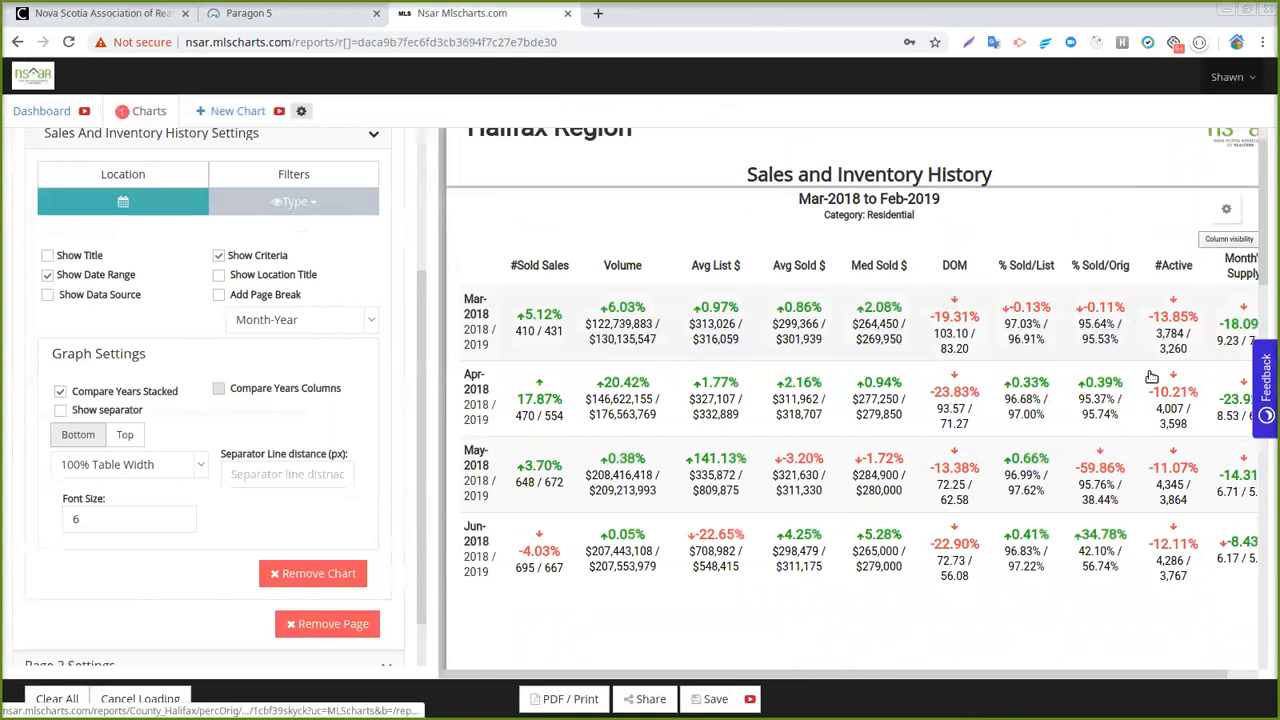
{"action": "left_click_drag", "start_coordinate": [762, 675], "coordinate": [956, 690]}
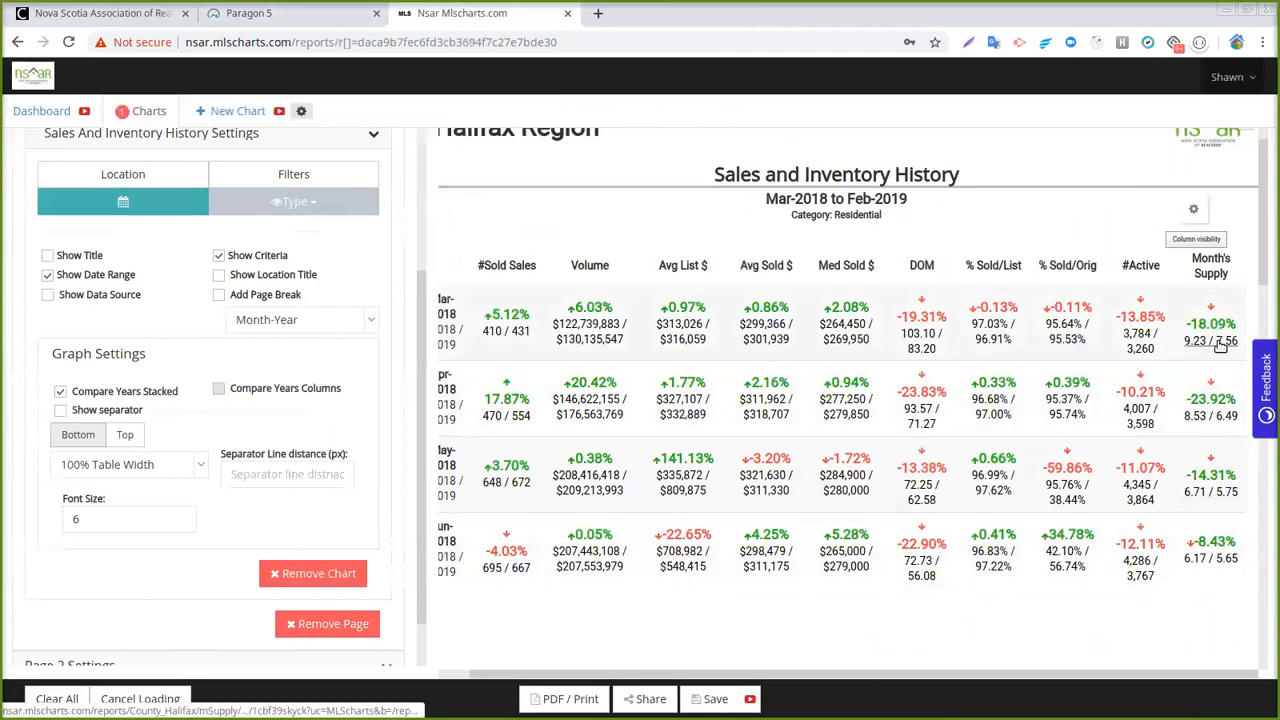
{"action": "left_click_drag", "start_coordinate": [804, 673], "coordinate": [690, 679]}
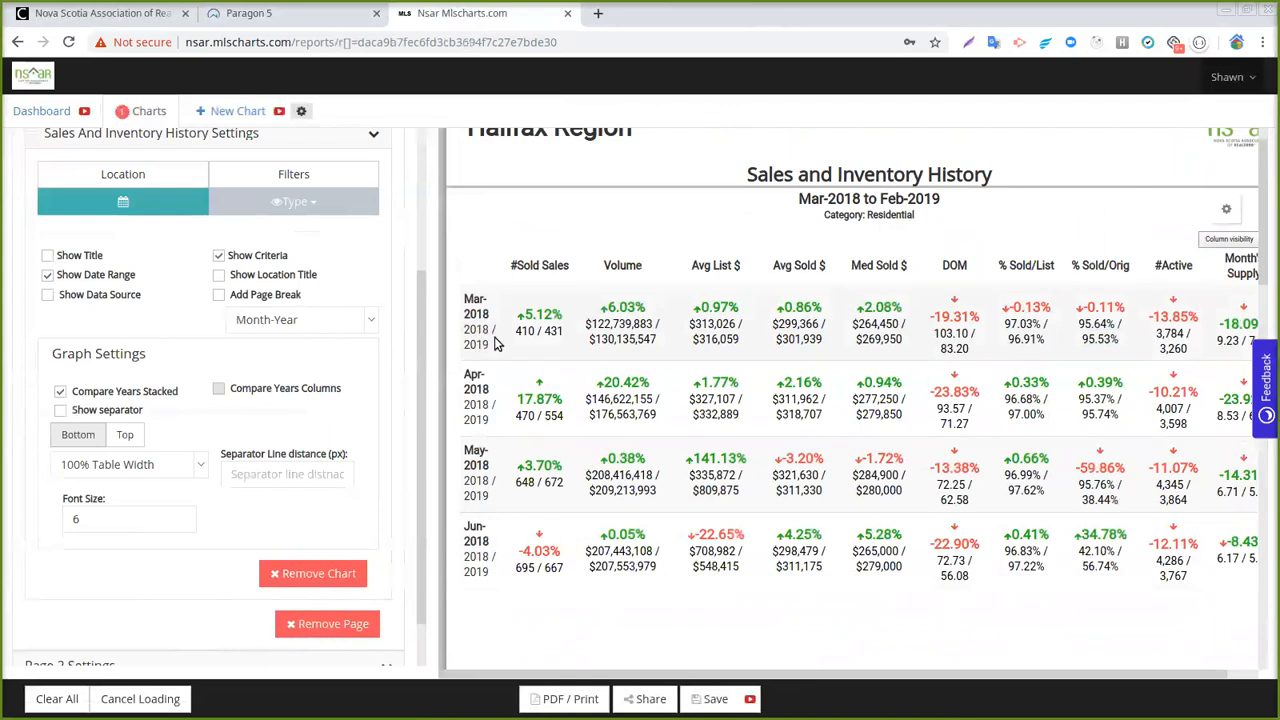
{"action": "left_click_drag", "start_coordinate": [847, 675], "coordinate": [997, 682]}
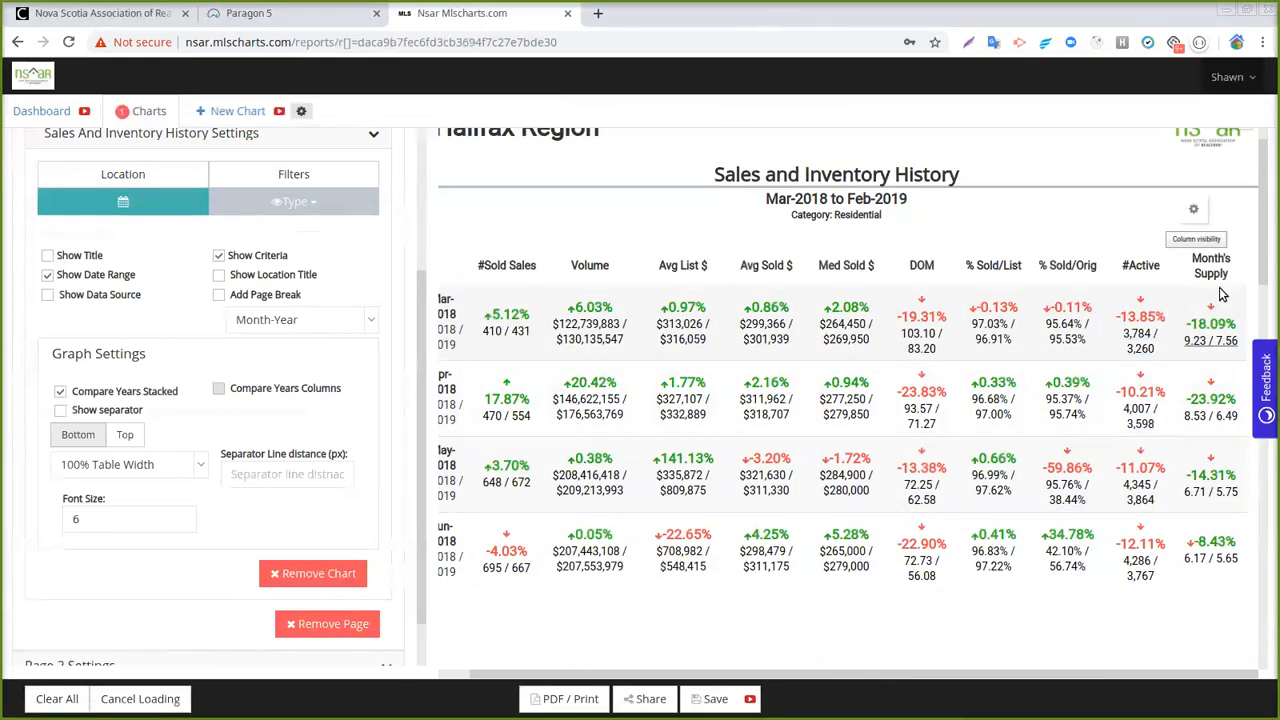
{"action": "scroll", "coordinate": [1207, 330], "scroll_direction": "down", "scroll_amount": 2}
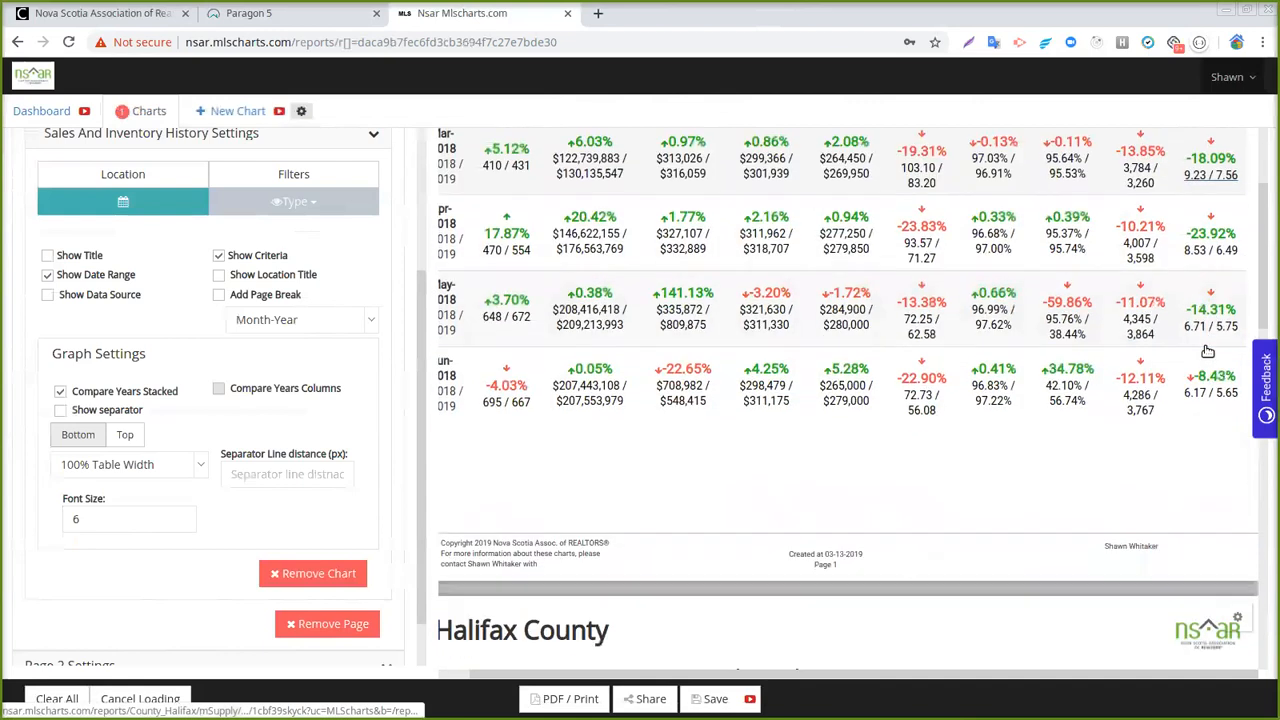
{"action": "scroll", "coordinate": [1207, 352], "scroll_direction": "down", "scroll_amount": 1}
{"action": "scroll", "coordinate": [1207, 353], "scroll_direction": "down", "scroll_amount": 2}
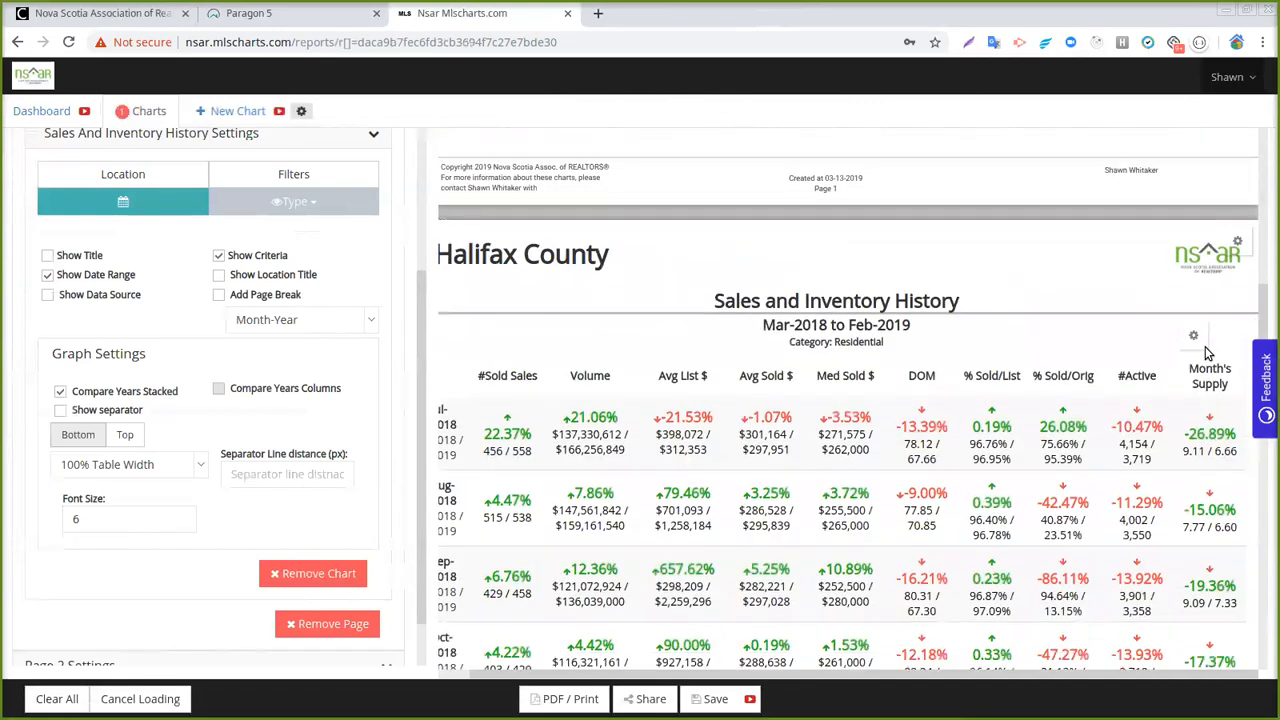
{"action": "scroll", "coordinate": [1207, 350], "scroll_direction": "down", "scroll_amount": 3}
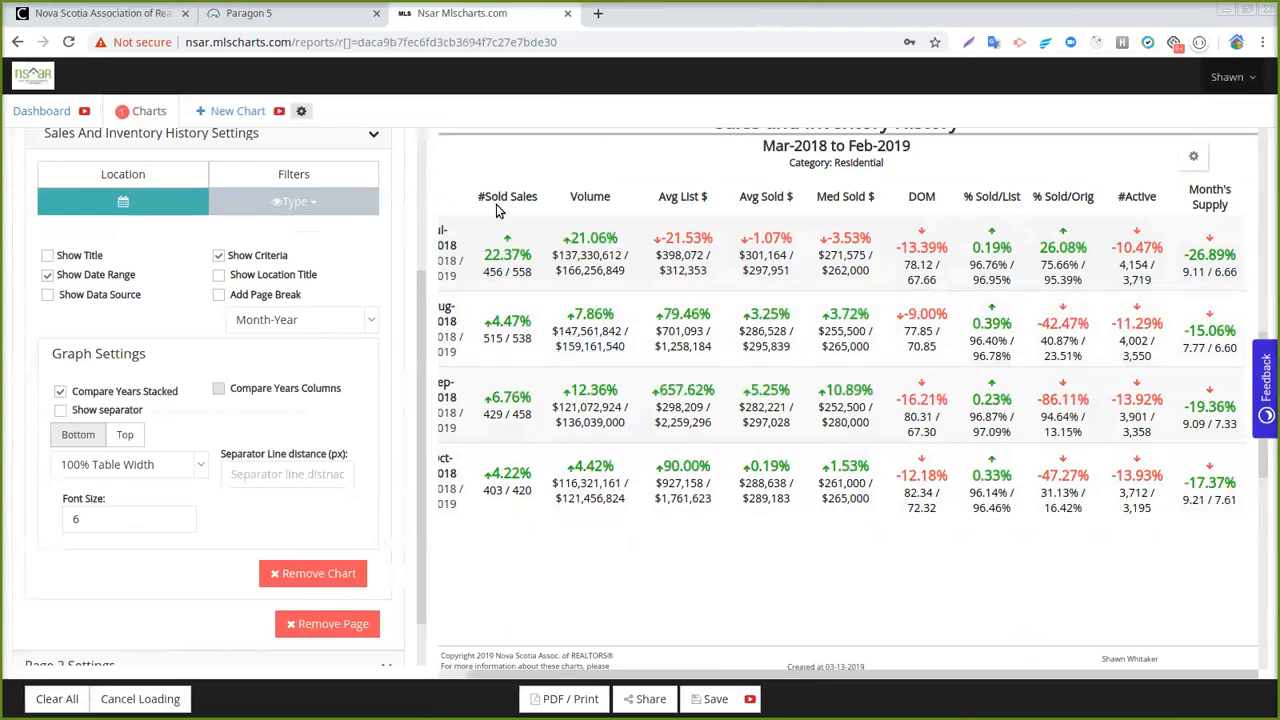
{"action": "scroll", "coordinate": [507, 458], "scroll_direction": "down", "scroll_amount": 5}
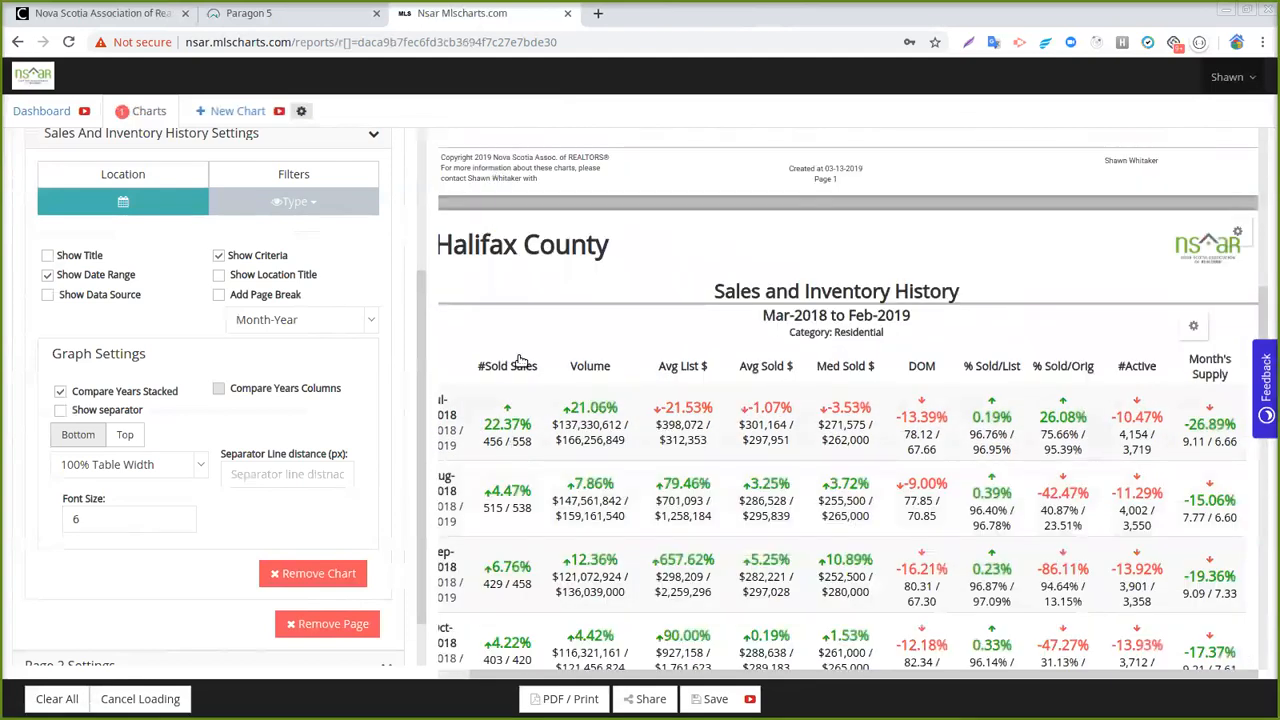
{"action": "scroll", "coordinate": [502, 382], "scroll_direction": "down", "scroll_amount": 8}
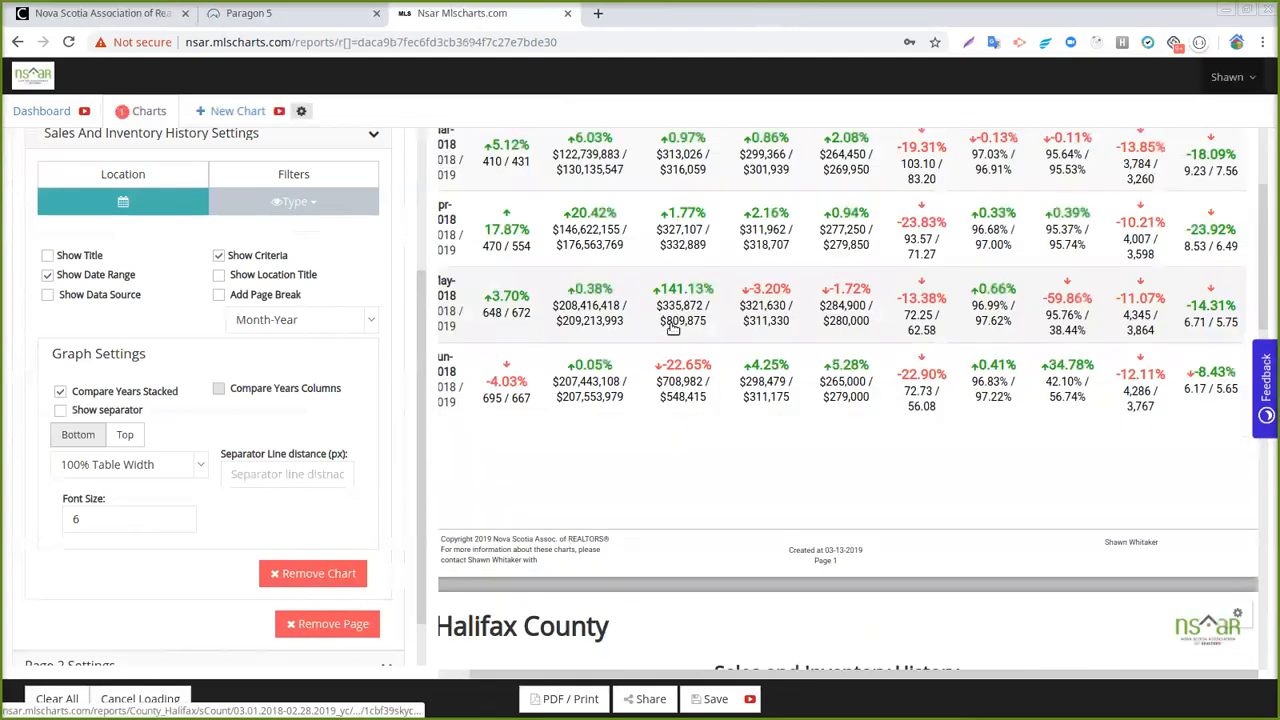
{"action": "scroll", "coordinate": [671, 320], "scroll_direction": "up", "scroll_amount": 2}
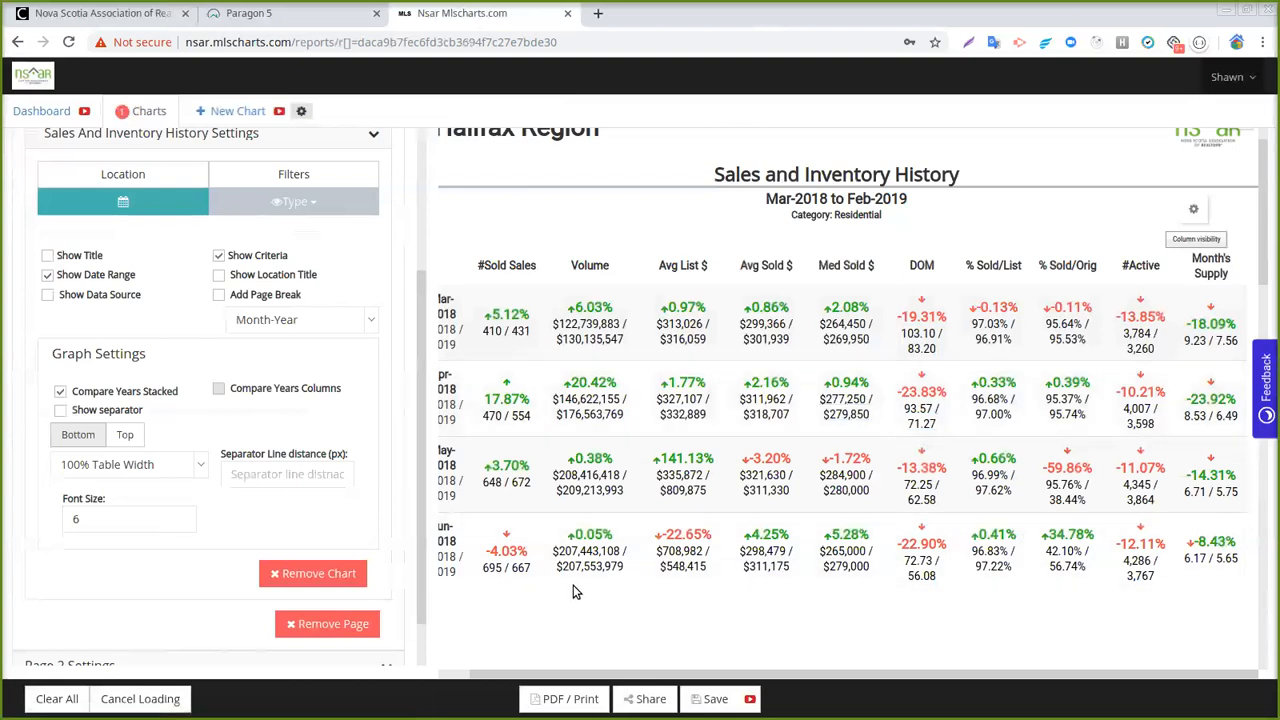
Step: Turn off the stacked year comparison, collapse the chart settings, and review page 1 down to its footer
{"action": "left_click", "coordinate": [60, 392]}
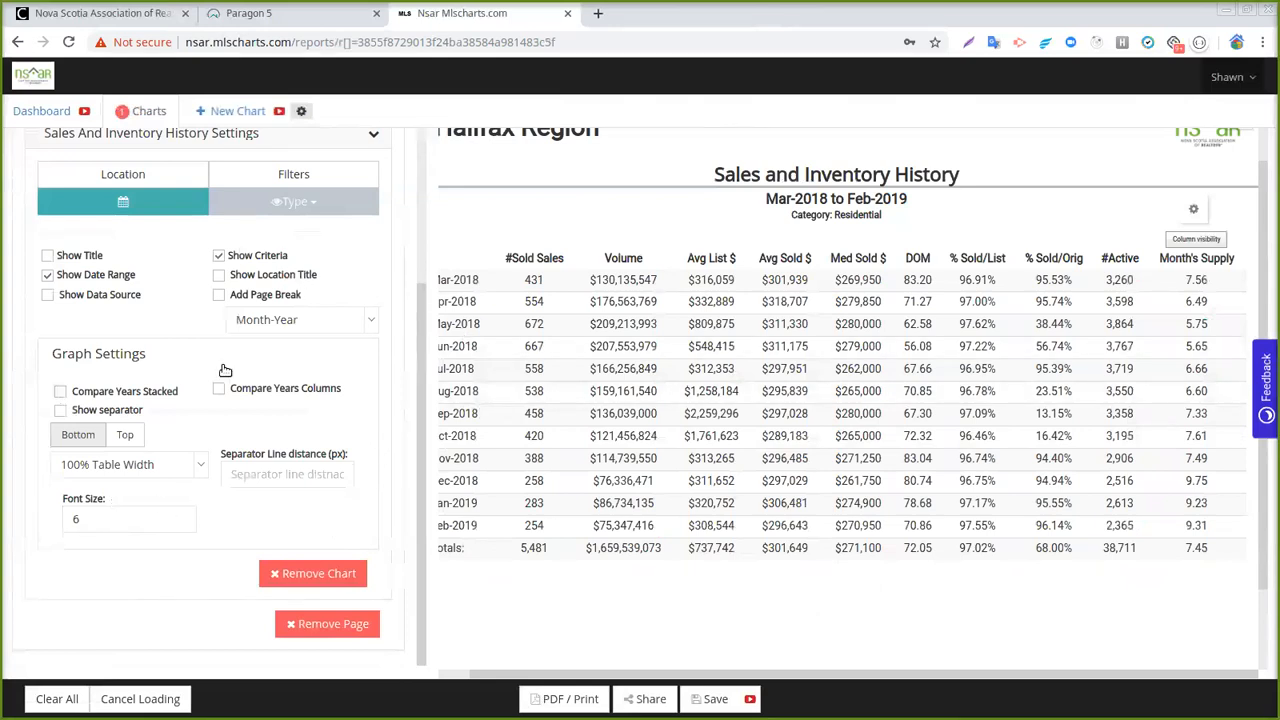
{"action": "scroll", "coordinate": [338, 432], "scroll_direction": "up", "scroll_amount": 2}
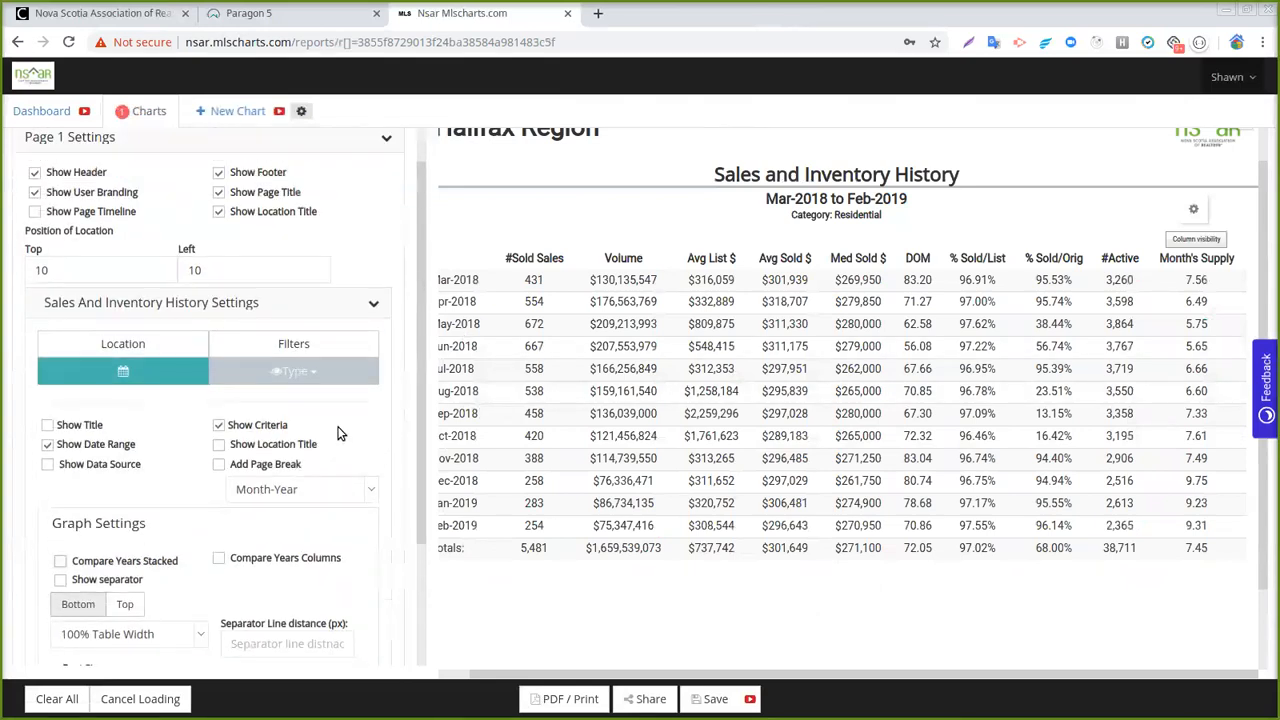
{"action": "scroll", "coordinate": [338, 432], "scroll_direction": "down", "scroll_amount": 1}
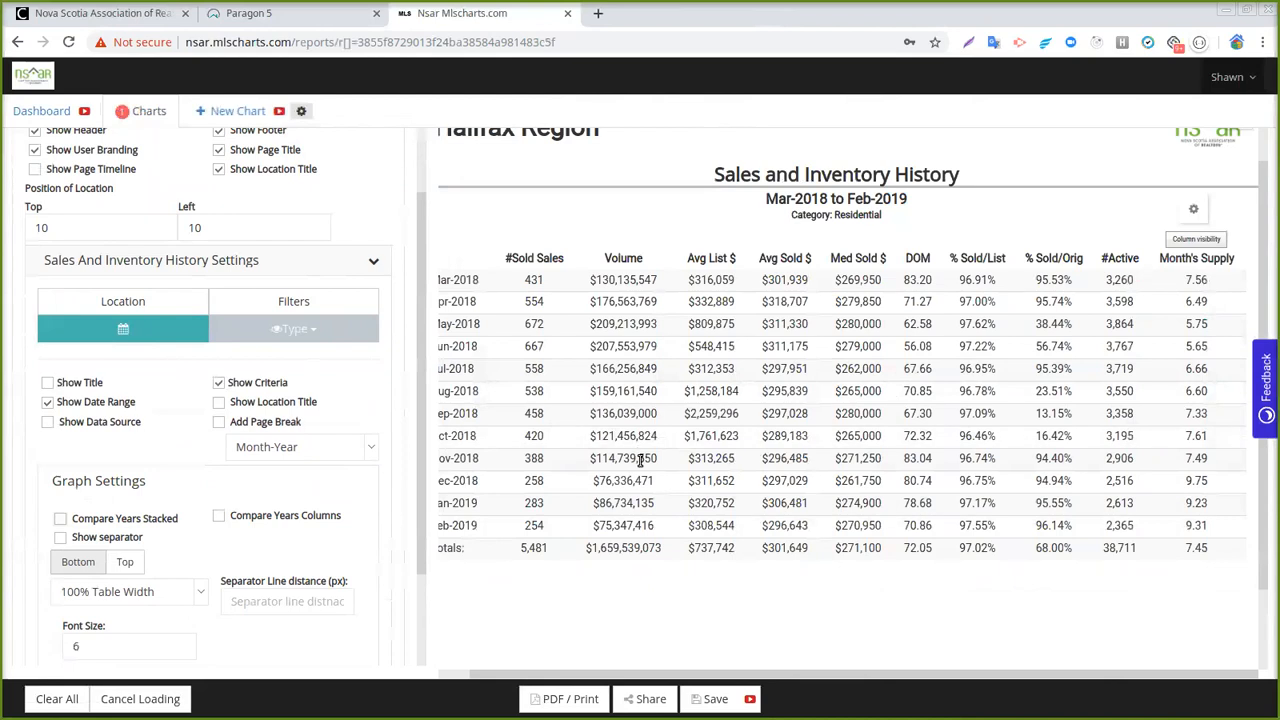
{"action": "left_click", "coordinate": [333, 263]}
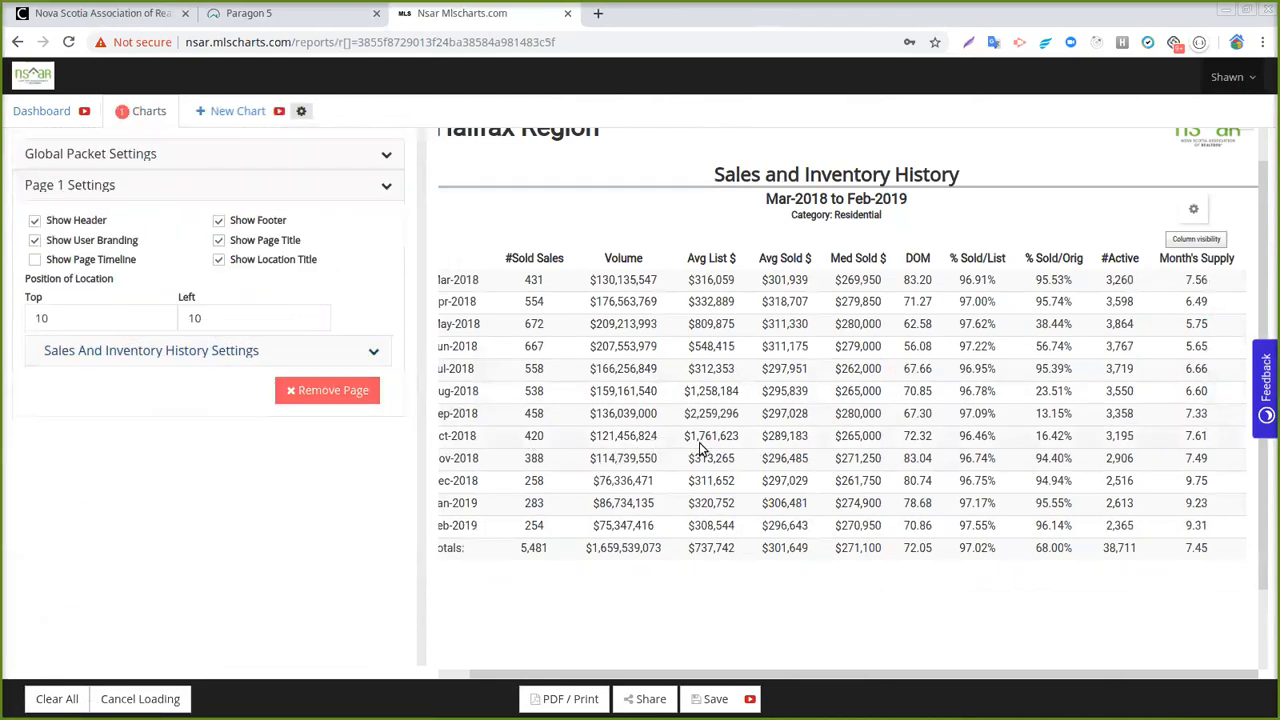
{"action": "scroll", "coordinate": [700, 446], "scroll_direction": "down", "scroll_amount": 1}
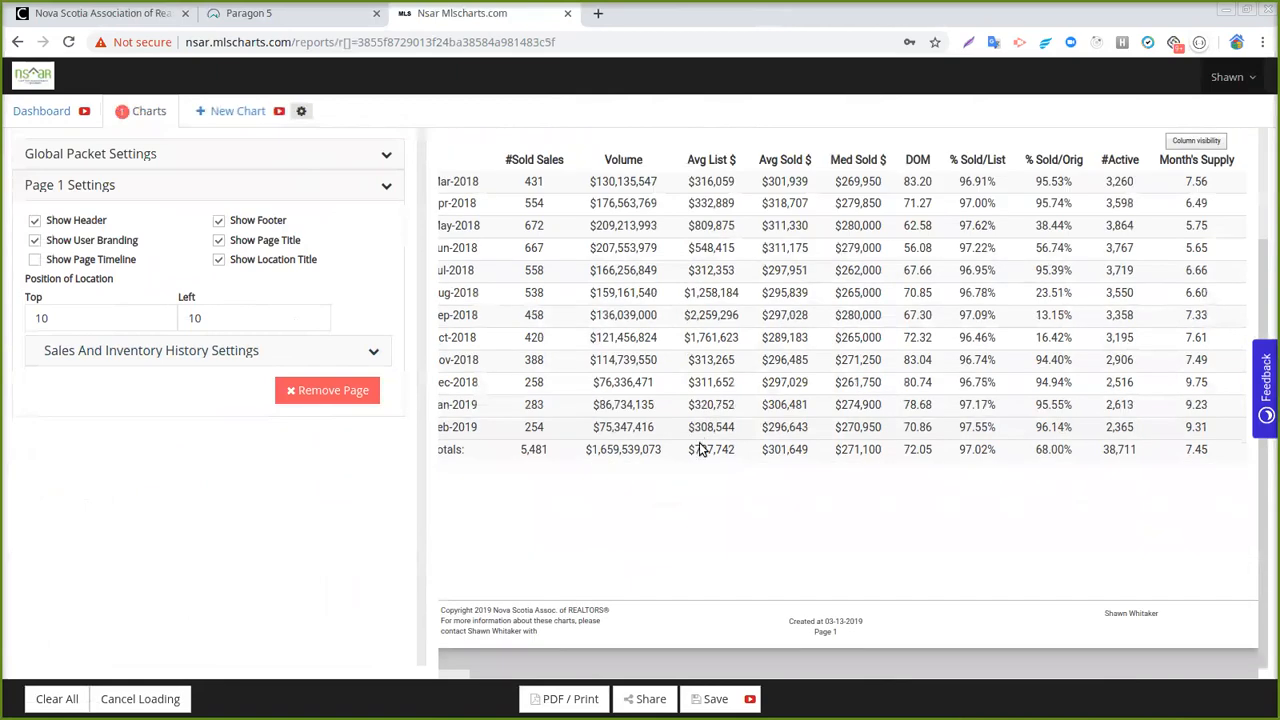
{"action": "scroll", "coordinate": [700, 449], "scroll_direction": "up", "scroll_amount": 1}
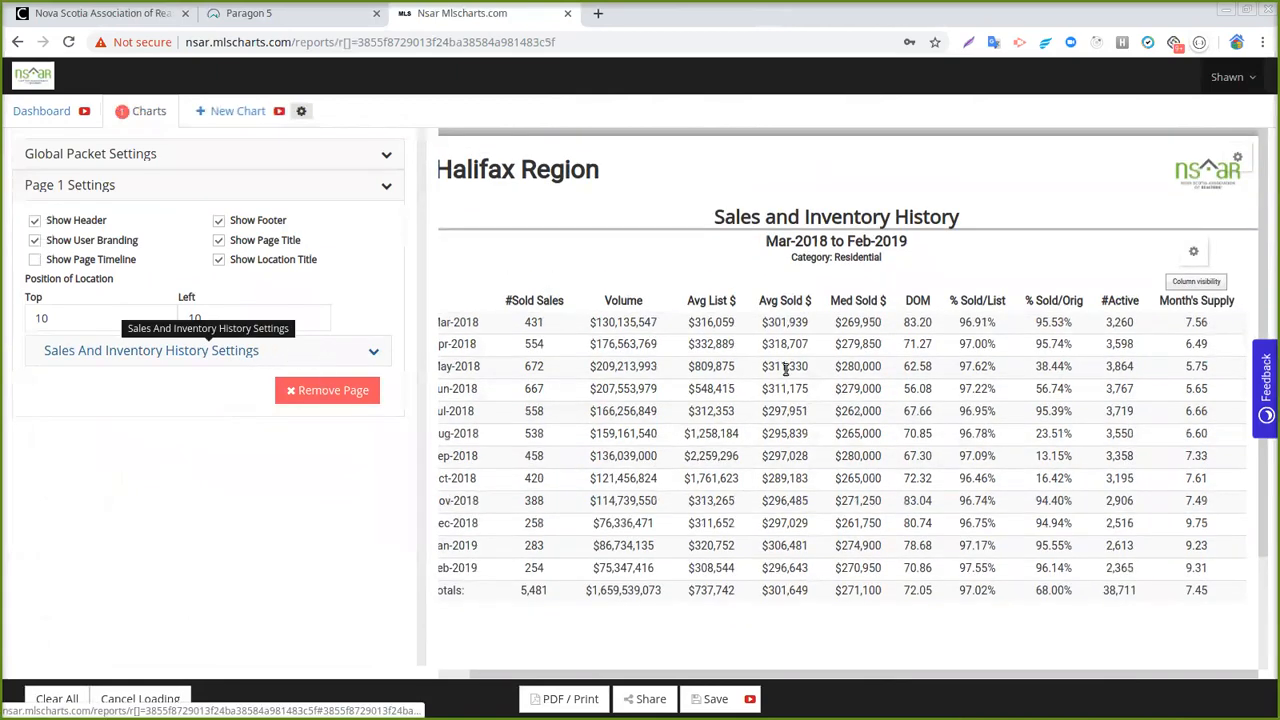
Step: Clear all loaded charts and start creating a new chart
{"action": "left_click", "coordinate": [57, 699]}
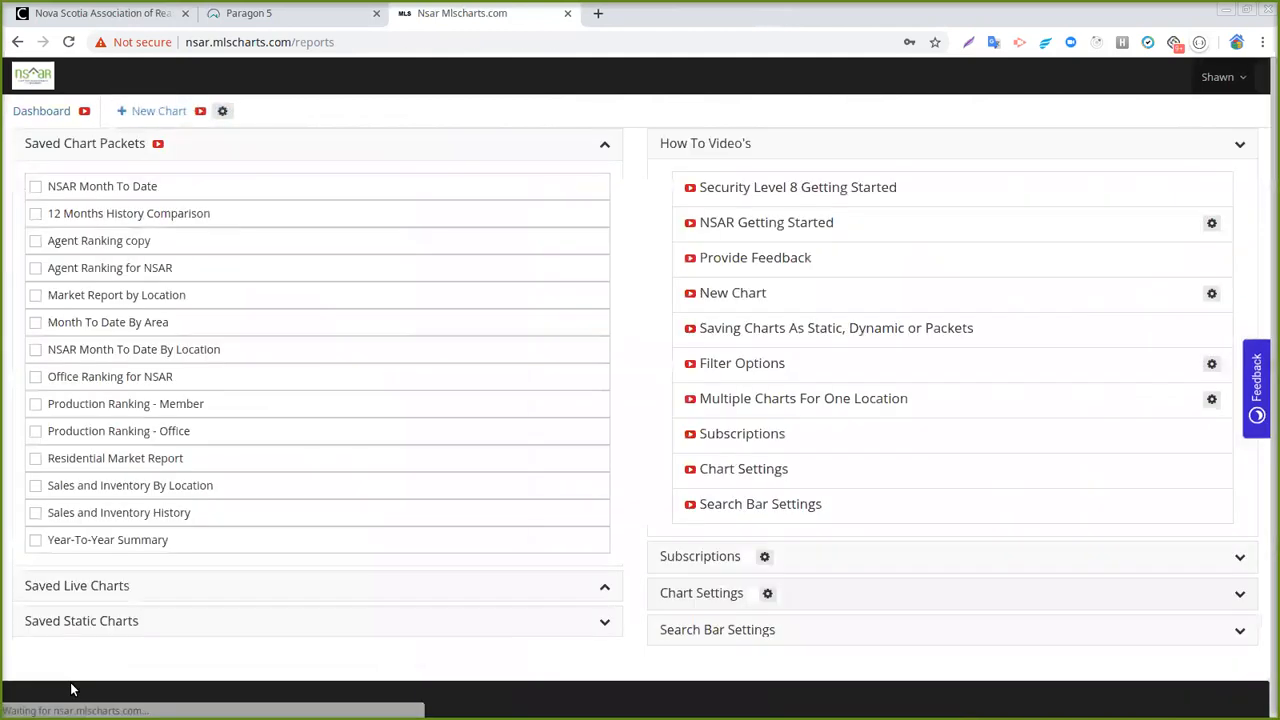
{"action": "left_click", "coordinate": [145, 113]}
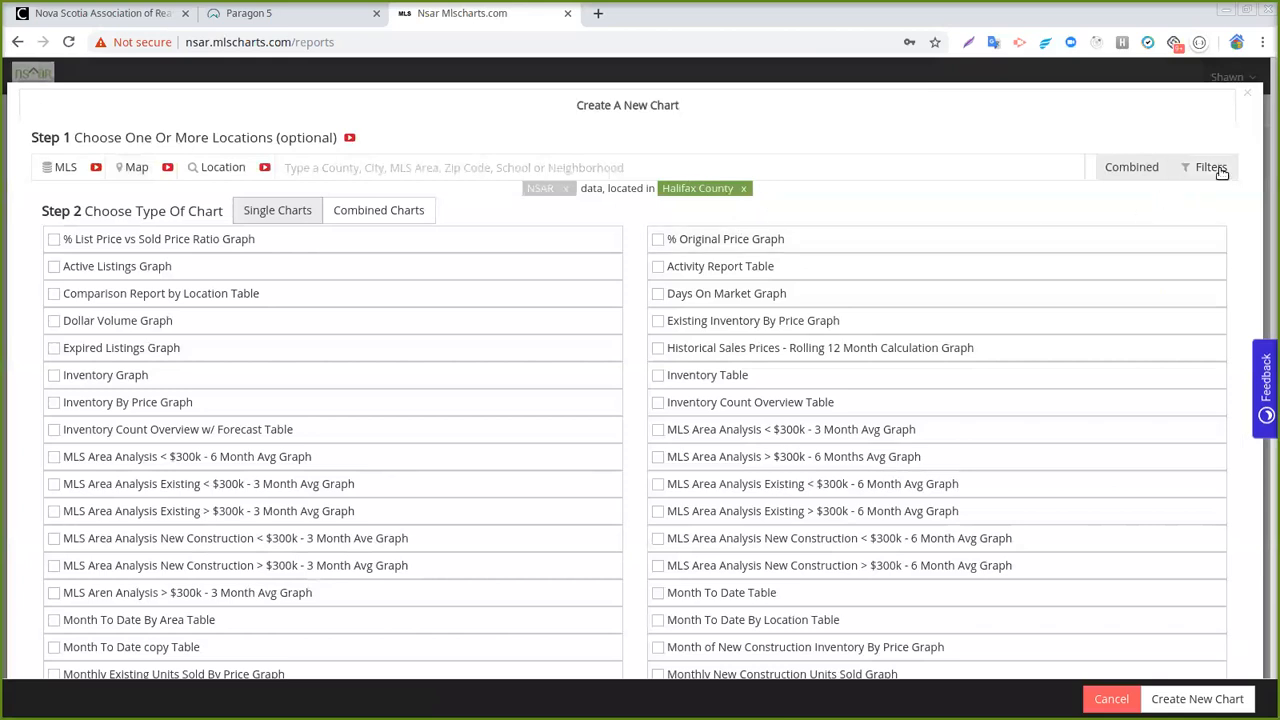
{"action": "left_click", "coordinate": [1249, 97]}
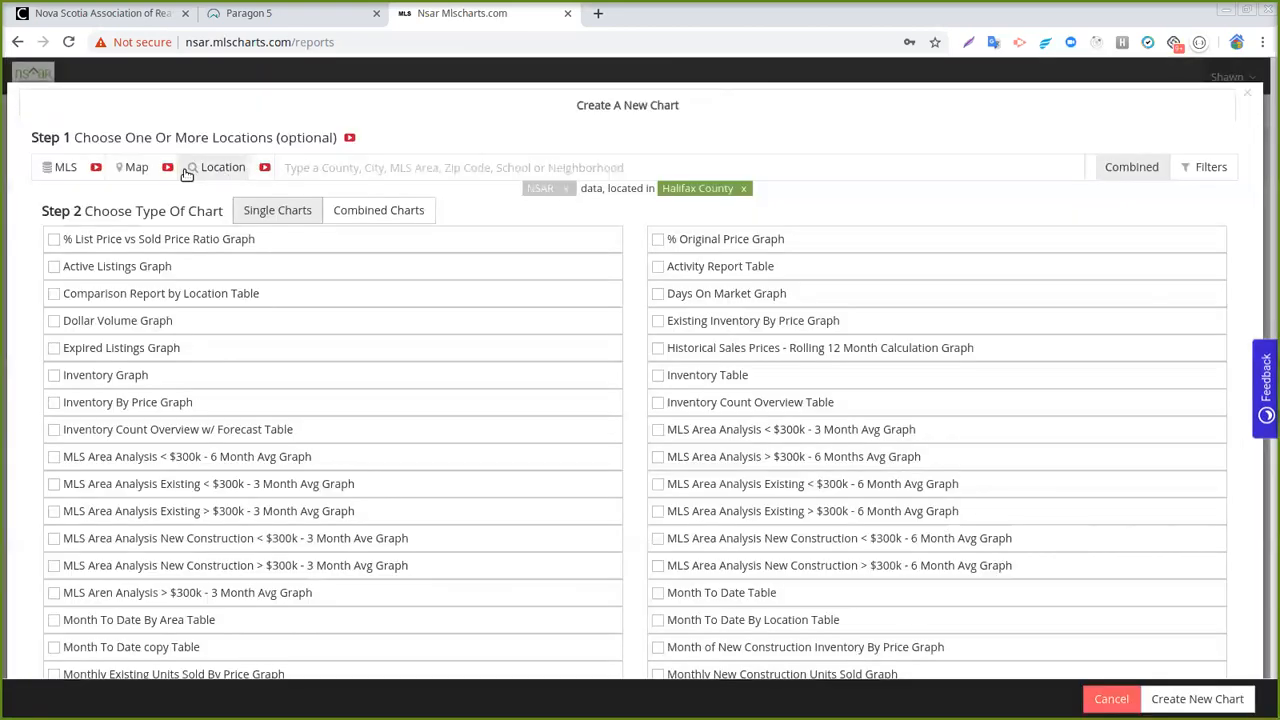
Step: Show the location map with the area between Admiral Cove Park and Burnside in view
{"action": "left_click", "coordinate": [136, 168]}
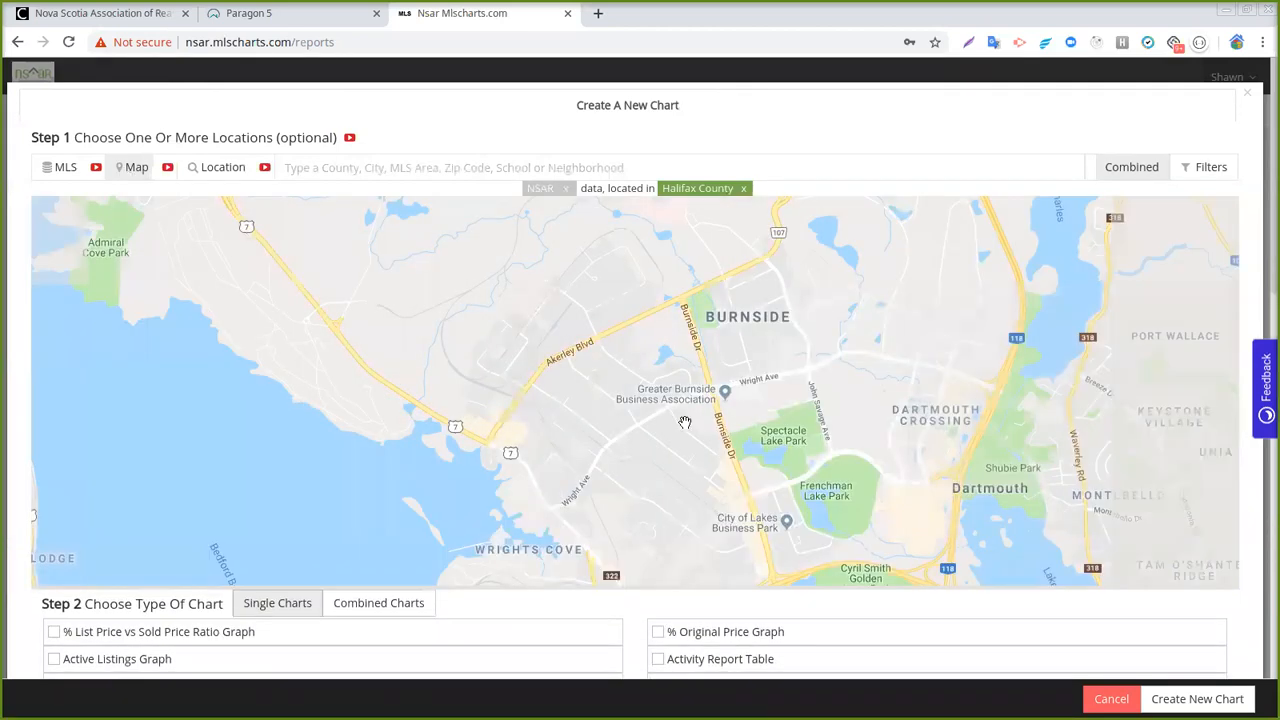
{"action": "scroll", "coordinate": [685, 422], "scroll_direction": "down", "scroll_amount": 2}
{"action": "left_click_drag", "start_coordinate": [679, 379], "coordinate": [600, 481]}
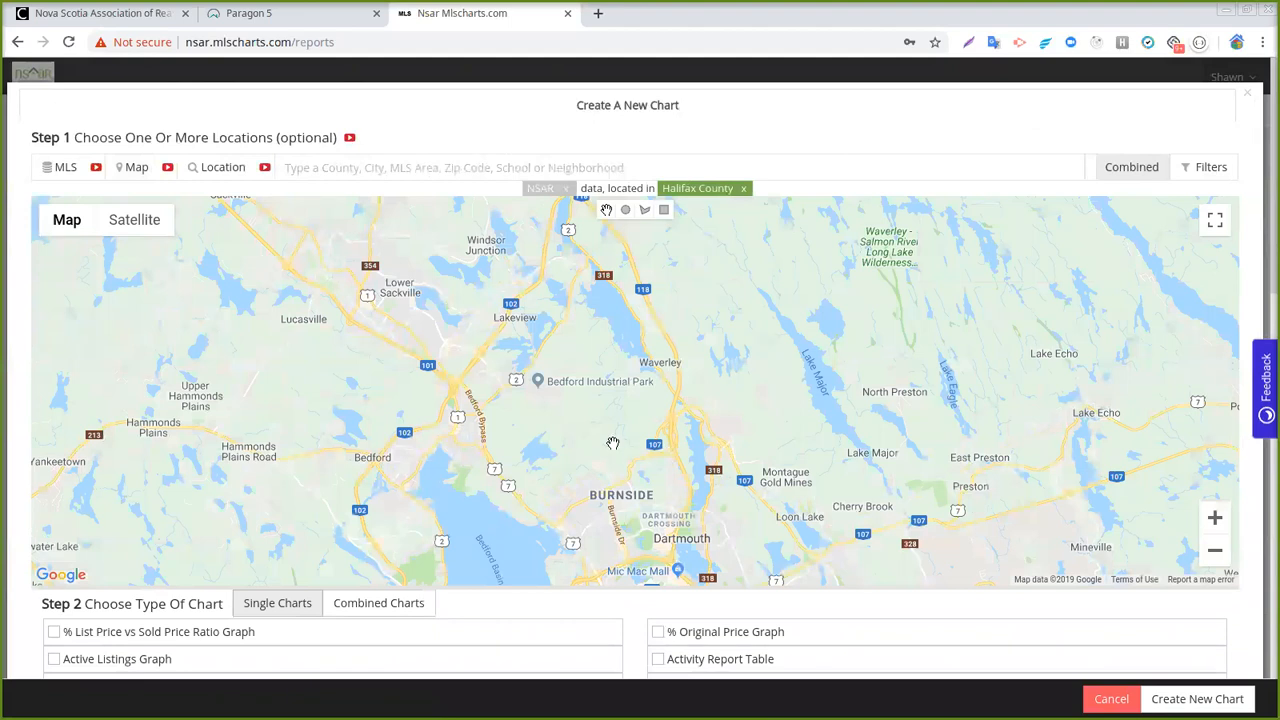
{"action": "left_click_drag", "start_coordinate": [613, 443], "coordinate": [605, 346]}
{"action": "left_click_drag", "start_coordinate": [599, 447], "coordinate": [605, 343]}
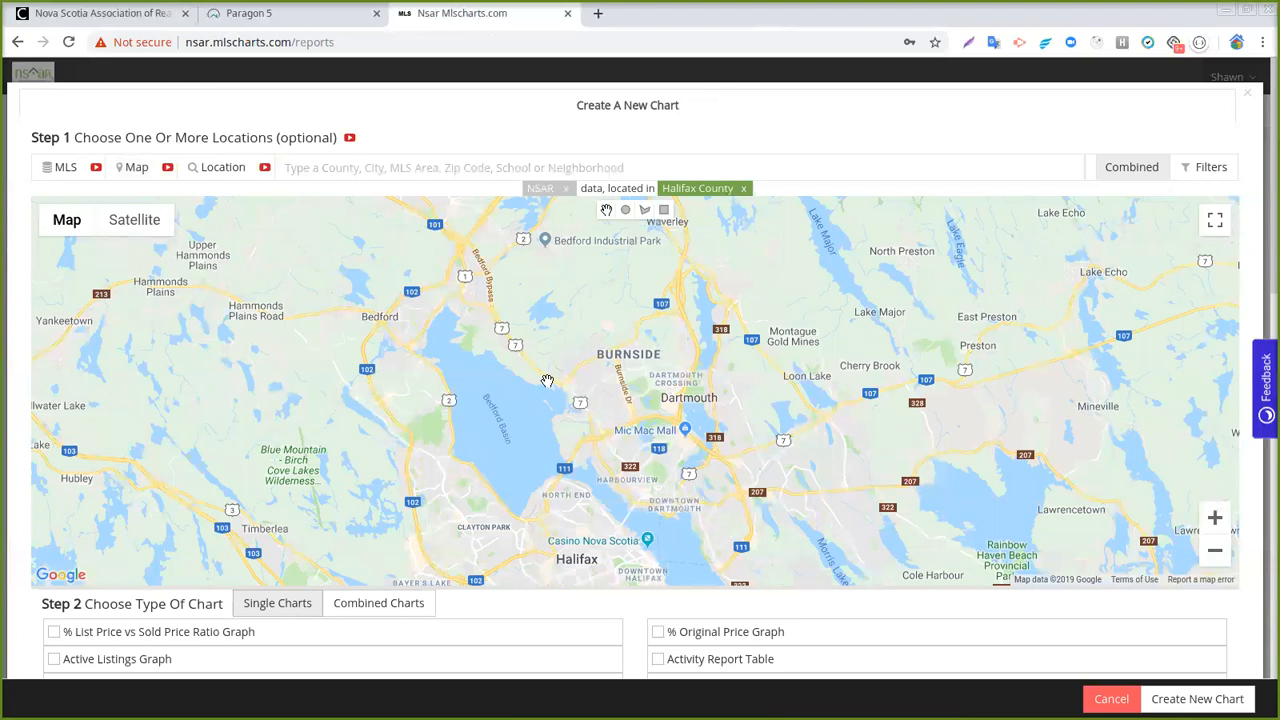
{"action": "scroll", "coordinate": [578, 355], "scroll_direction": "up", "scroll_amount": 2}
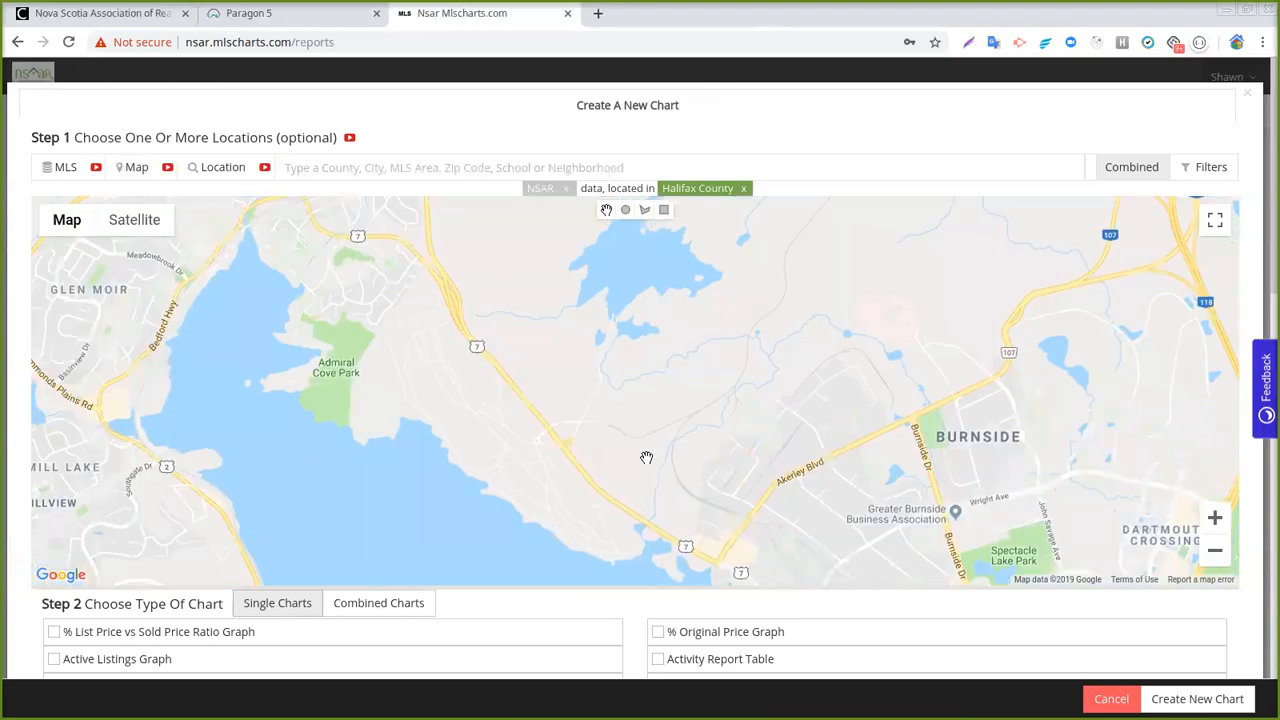
{"action": "left_click_drag", "start_coordinate": [646, 457], "coordinate": [568, 381]}
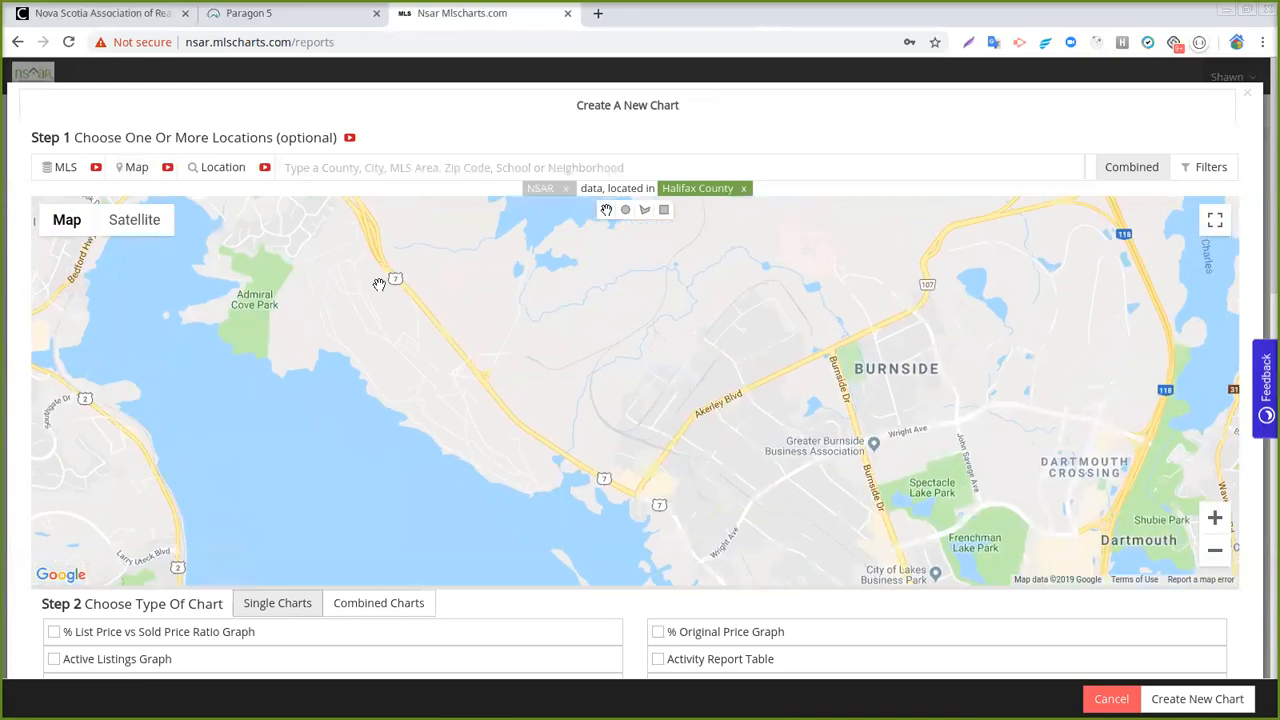
{"action": "left_click_drag", "start_coordinate": [350, 285], "coordinate": [307, 339]}
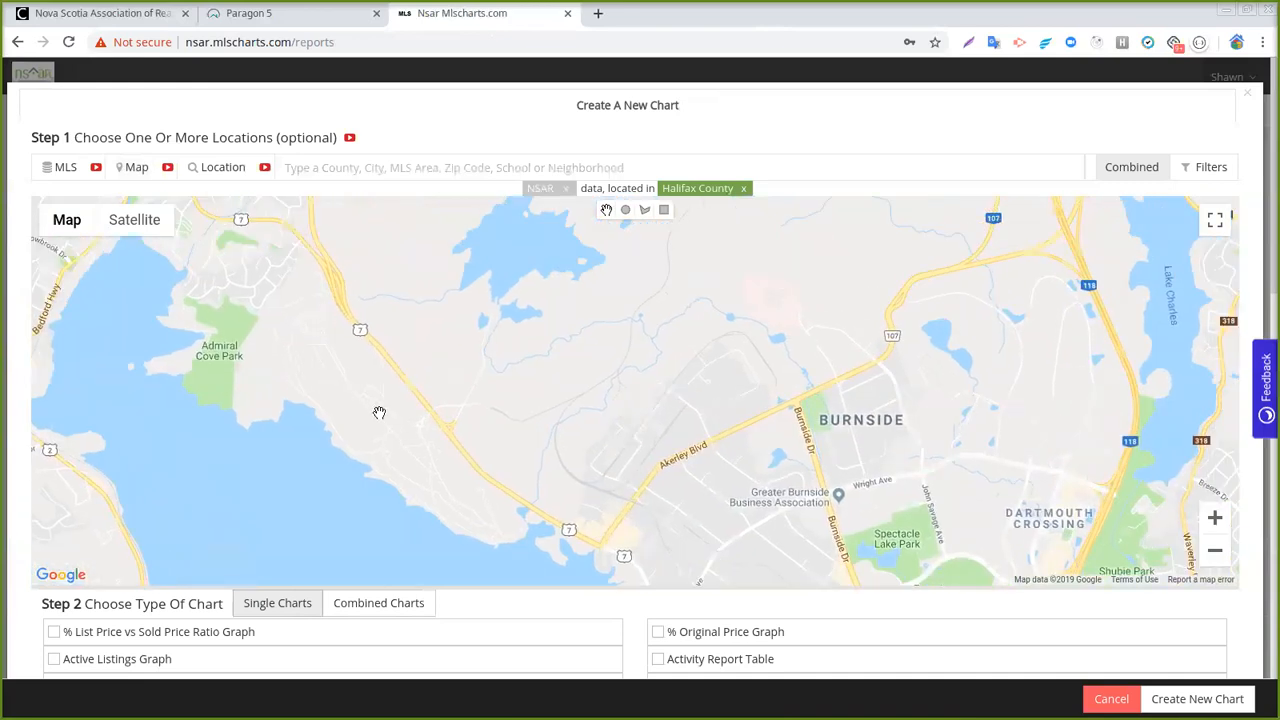
{"action": "scroll", "coordinate": [379, 412], "scroll_direction": "up", "scroll_amount": 1}
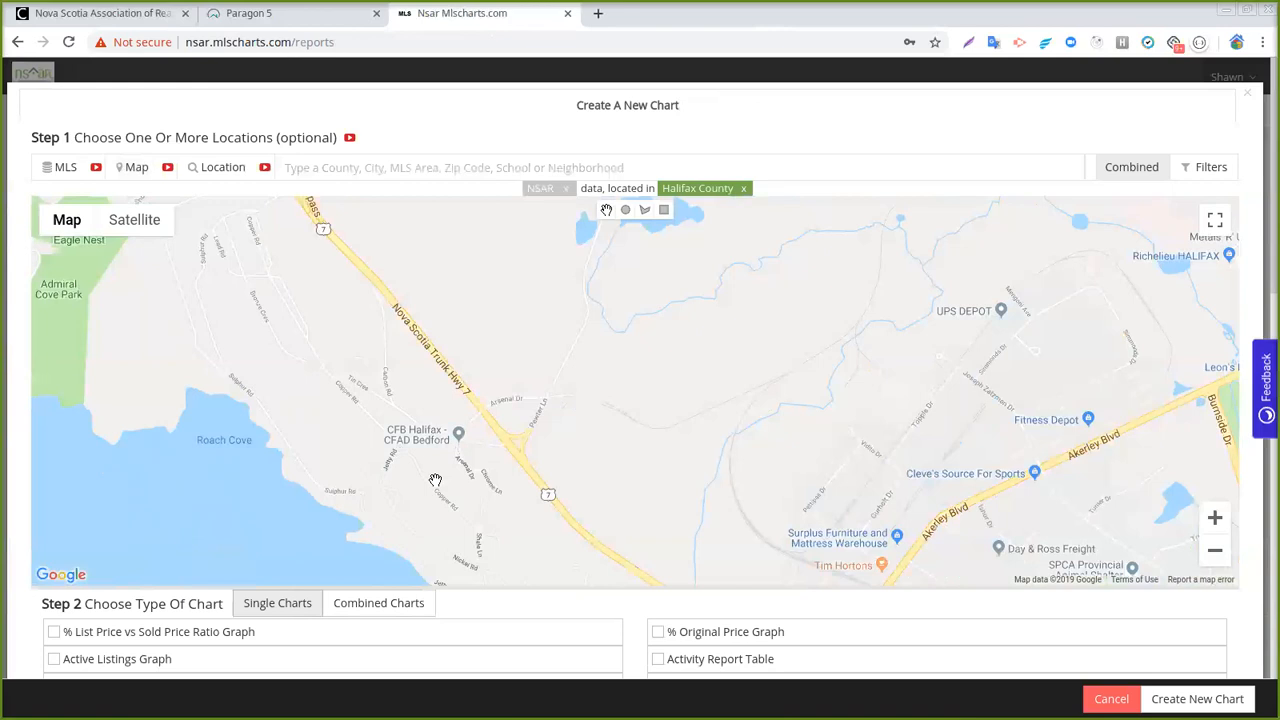
{"action": "scroll", "coordinate": [435, 480], "scroll_direction": "down", "scroll_amount": 1}
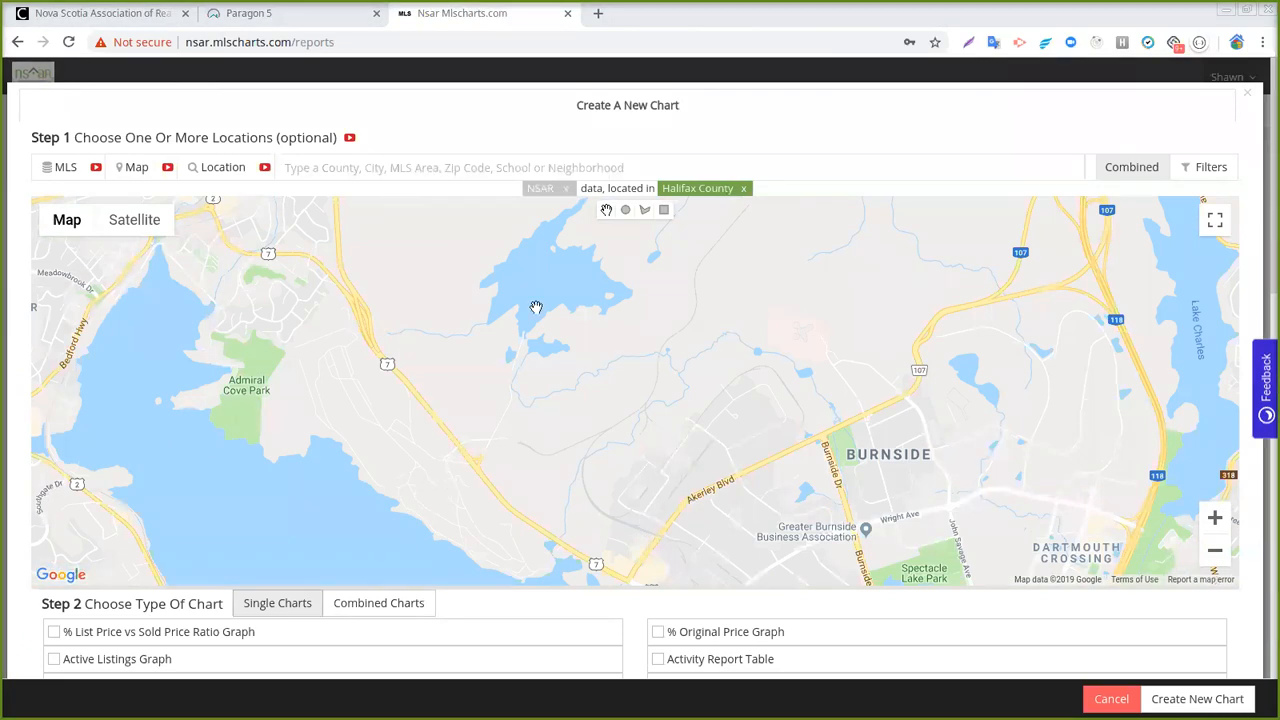
Step: Draw a polygon around Admiral Cove Park and the shoreline strip along Highway 7, and stretch its northeastern and western edges outward
{"action": "left_click", "coordinate": [644, 210]}
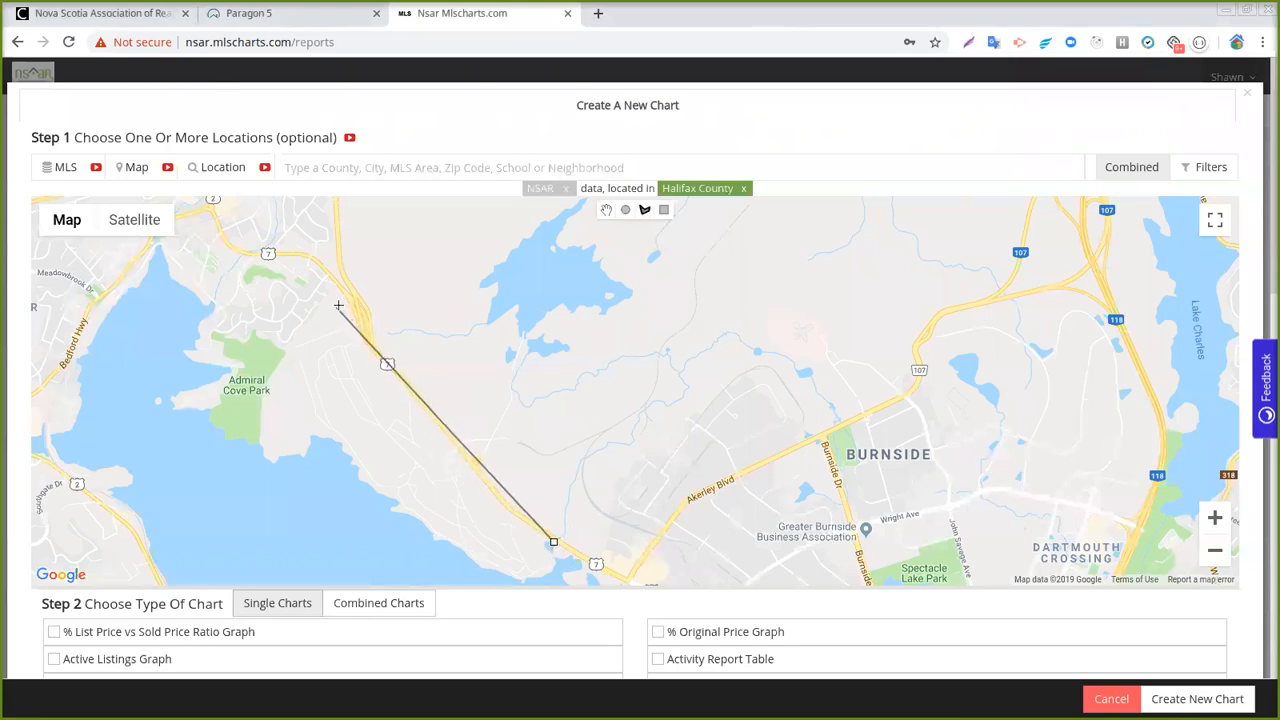
{"action": "left_click", "coordinate": [362, 342]}
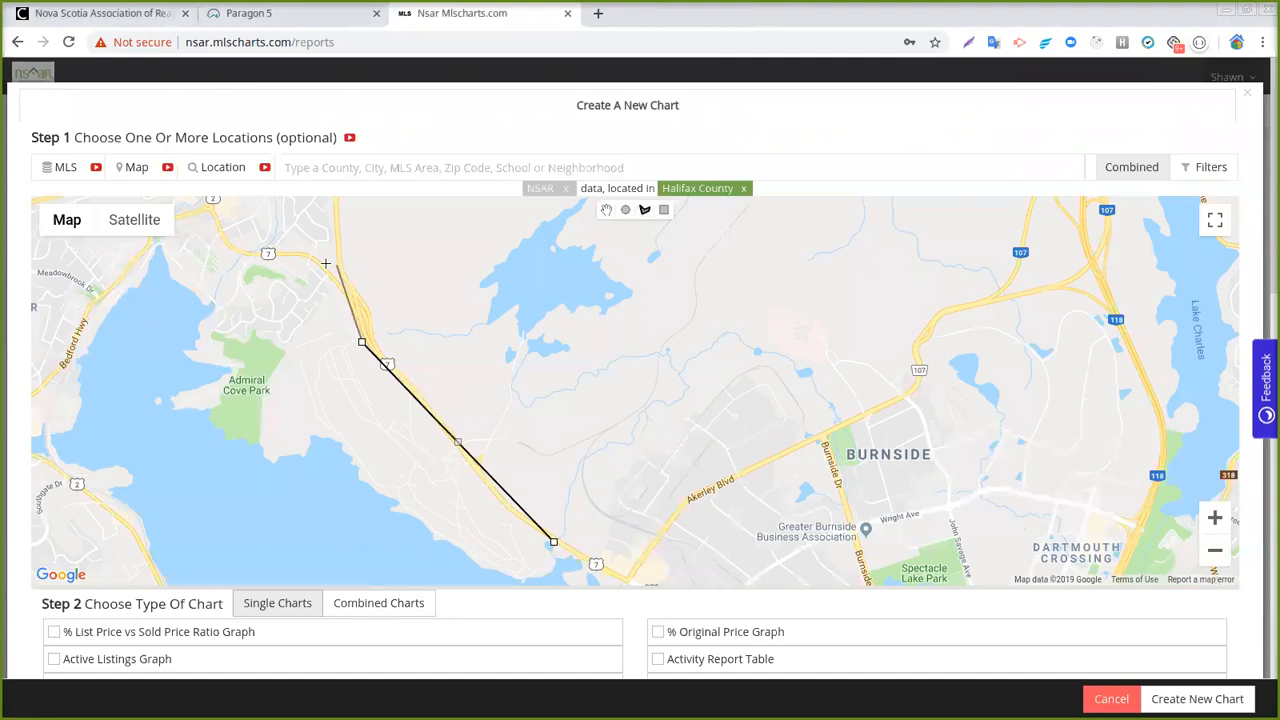
{"action": "left_click", "coordinate": [298, 258]}
{"action": "left_click", "coordinate": [205, 304]}
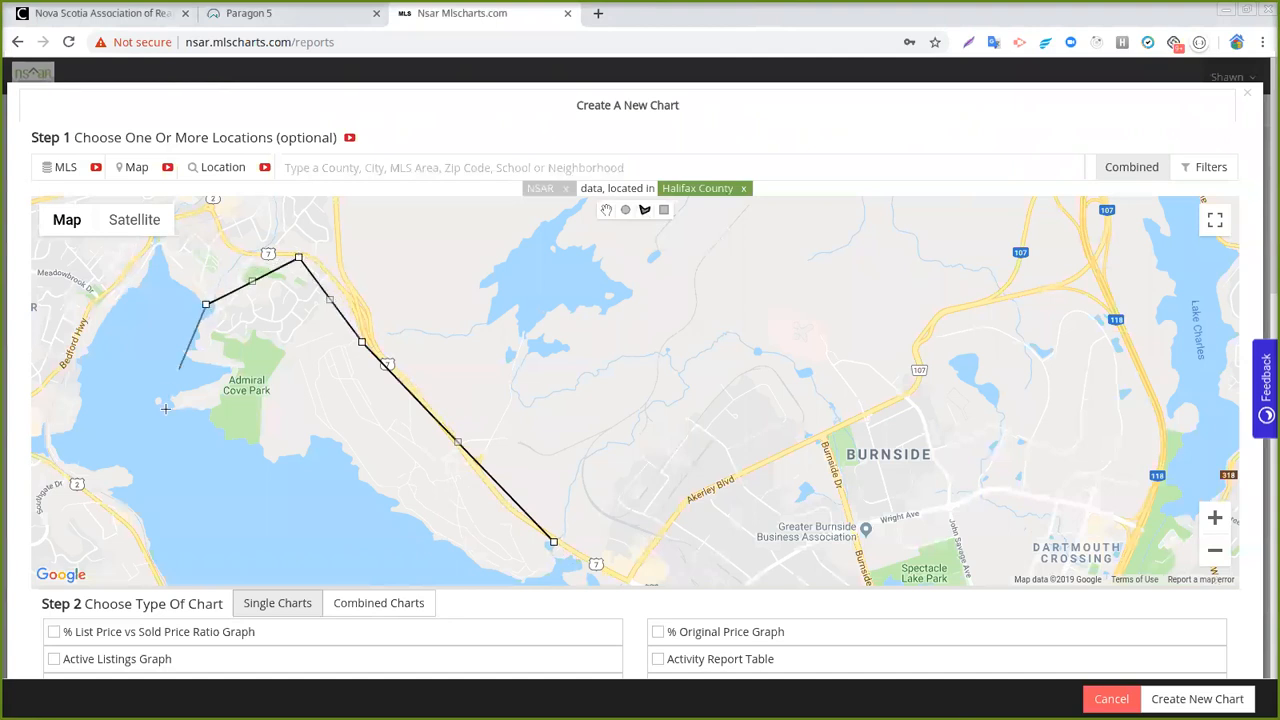
{"action": "left_click", "coordinate": [173, 413]}
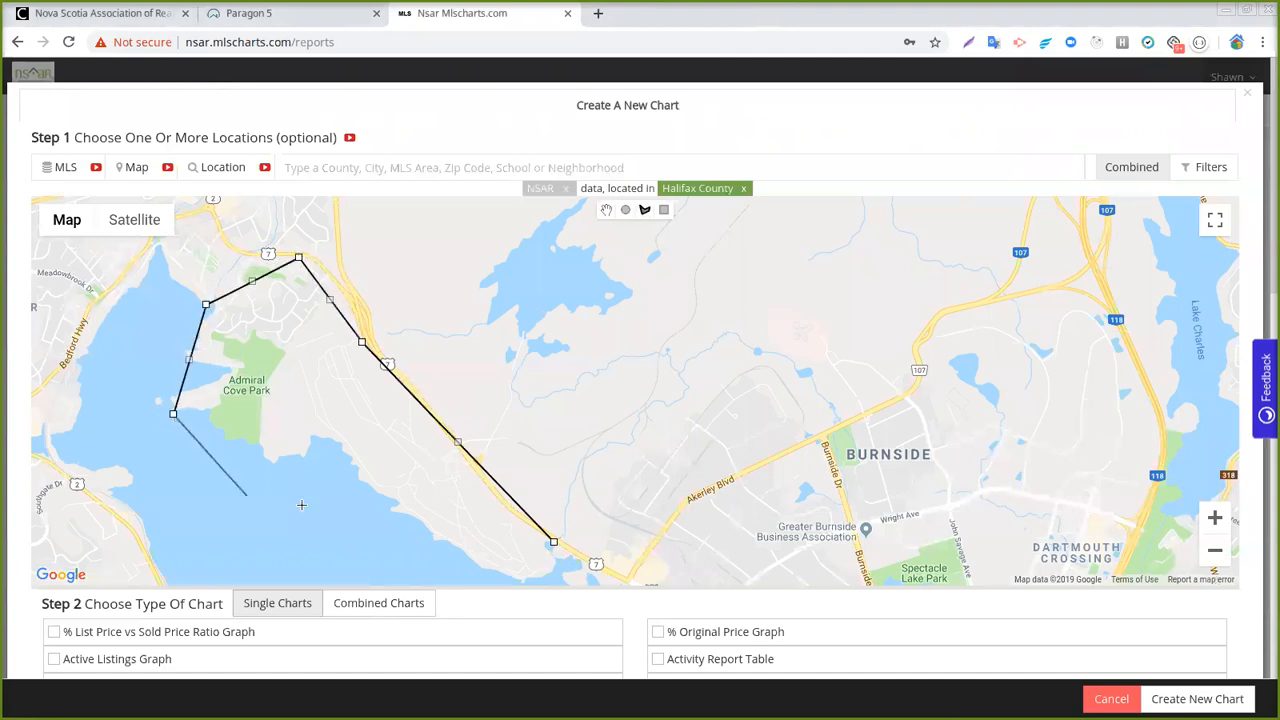
{"action": "left_click", "coordinate": [266, 461]}
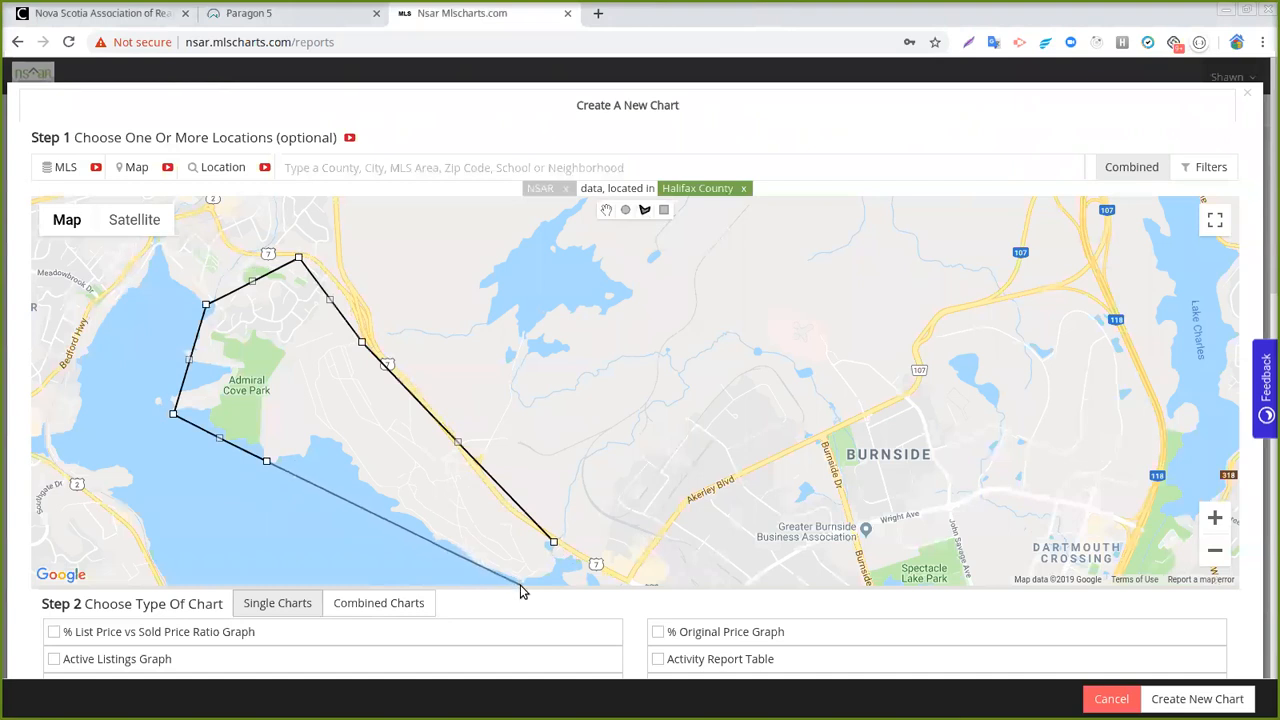
{"action": "left_click", "coordinate": [514, 578]}
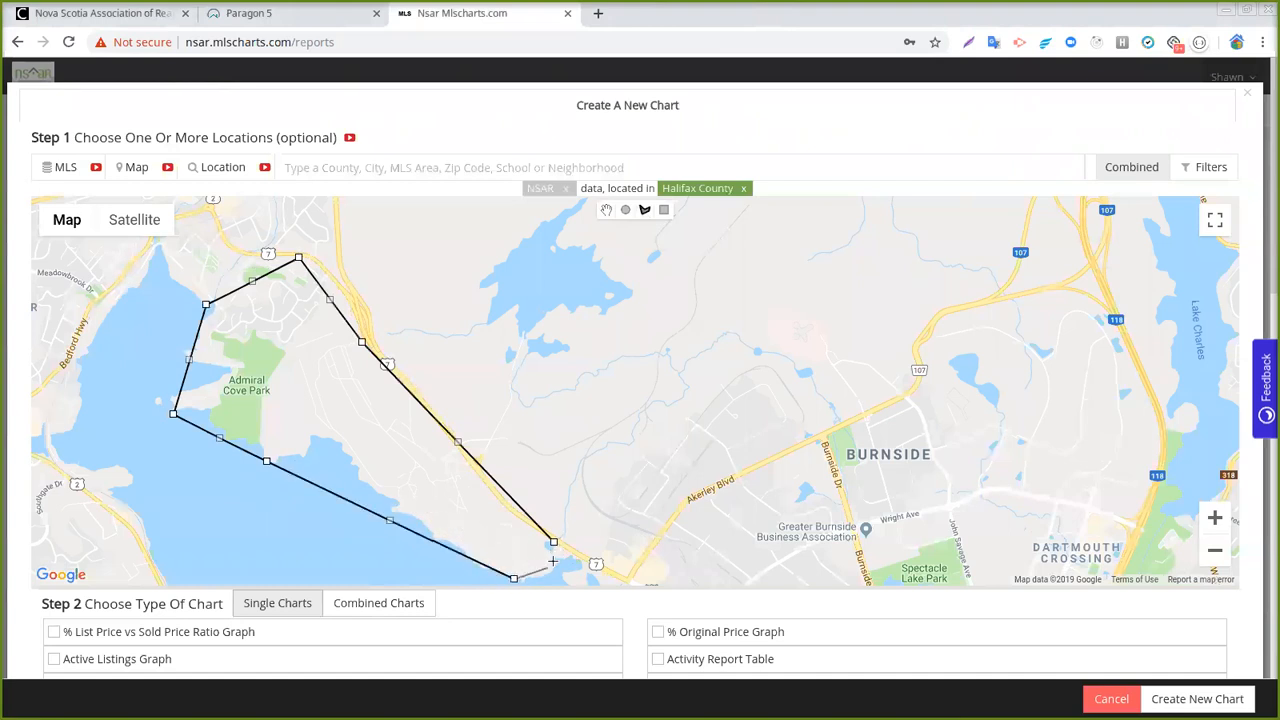
{"action": "left_click", "coordinate": [554, 577]}
{"action": "left_click", "coordinate": [563, 562]}
{"action": "left_click", "coordinate": [555, 545]}
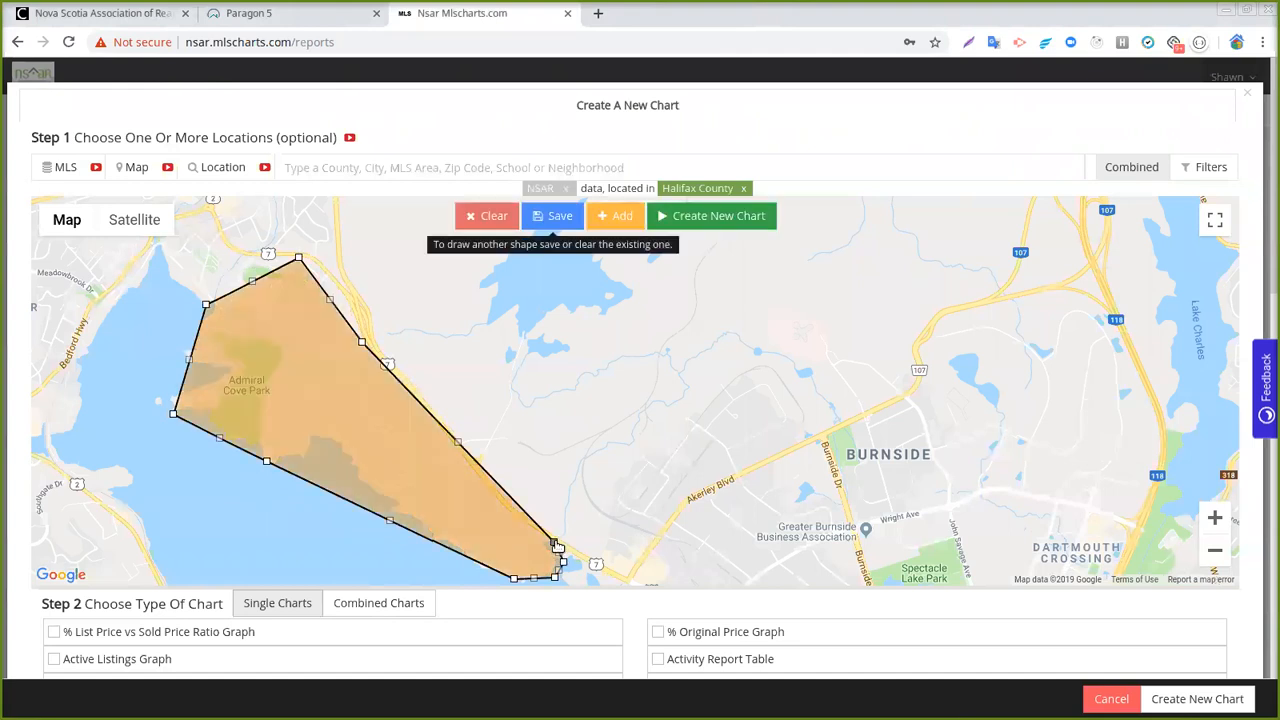
{"action": "left_click_drag", "start_coordinate": [331, 300], "coordinate": [340, 291]}
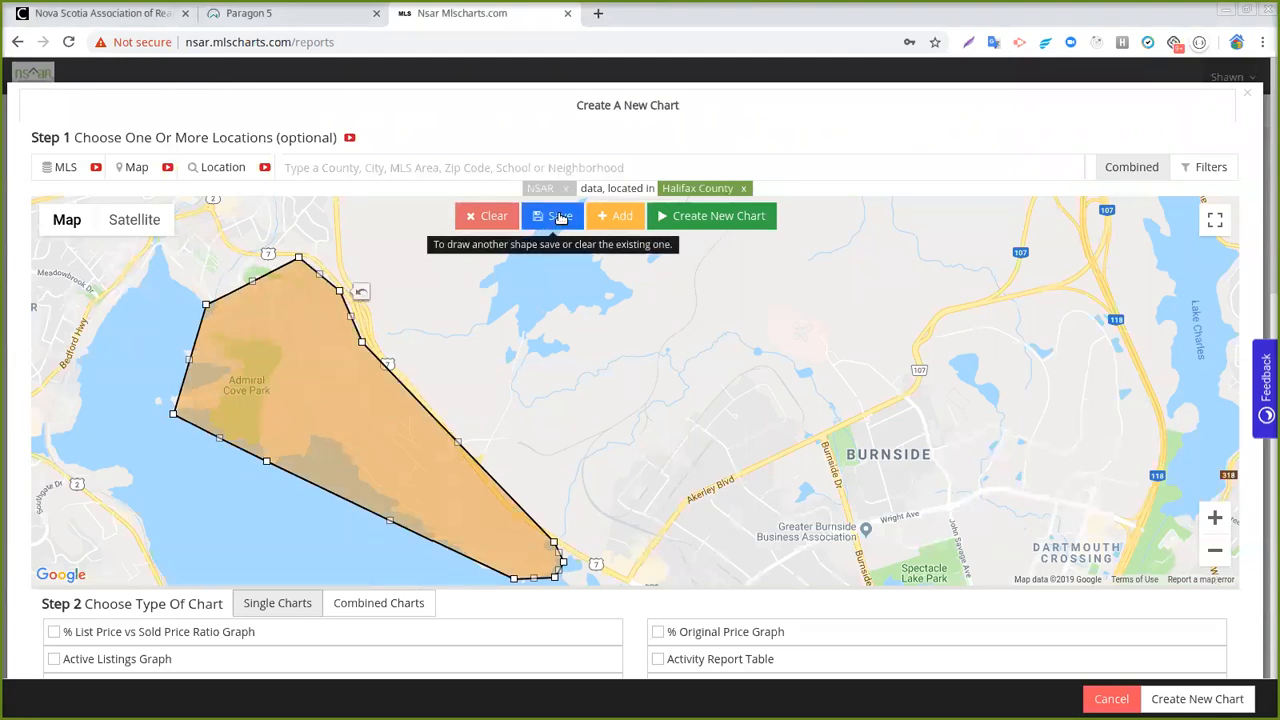
{"action": "left_click_drag", "start_coordinate": [188, 362], "coordinate": [168, 421]}
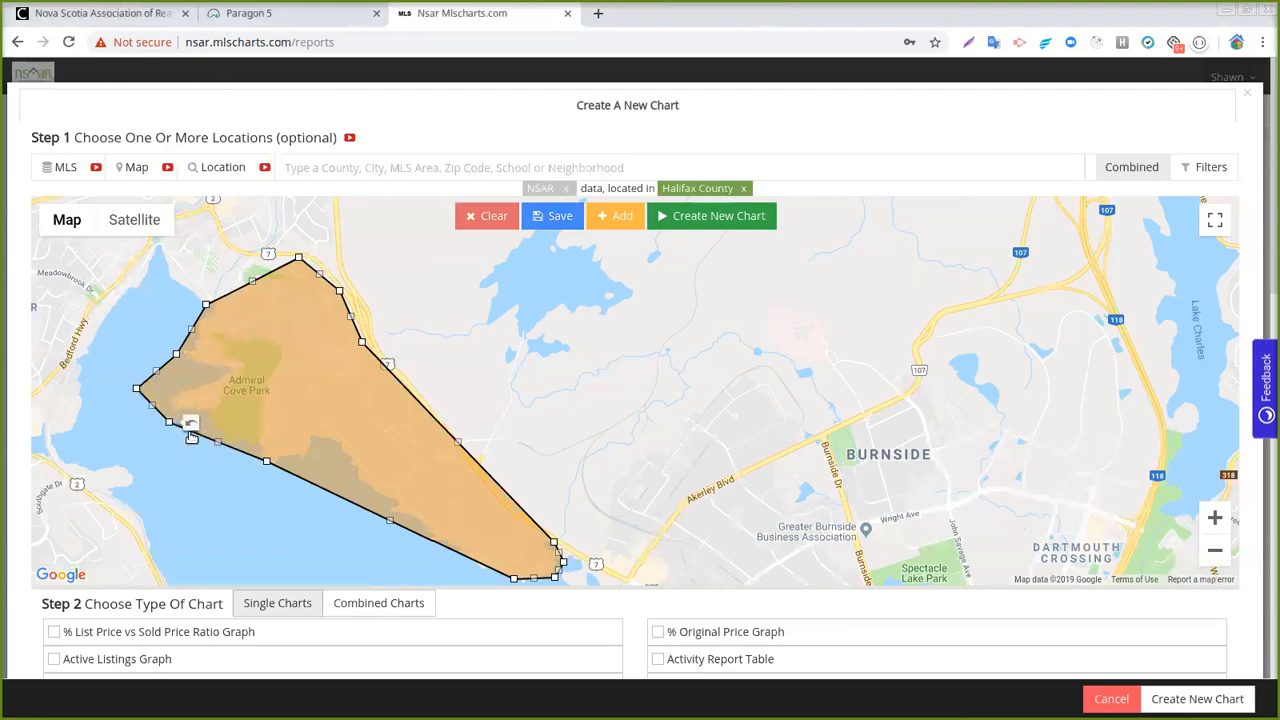
Step: Save the drawn area, replacing the "Map" prefix in its name with "03132019"
{"action": "left_click", "coordinate": [560, 222]}
{"action": "left_click_drag", "start_coordinate": [526, 127], "coordinate": [492, 127]}
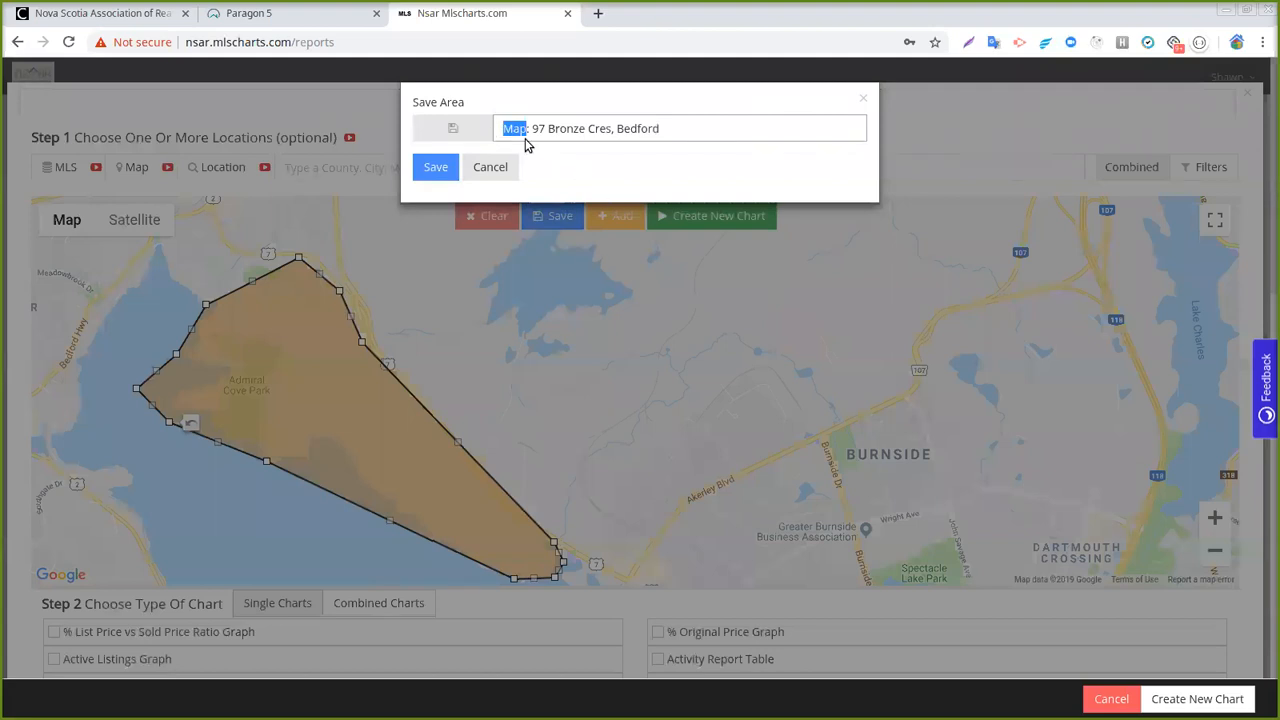
{"action": "left_click", "coordinate": [521, 127]}
{"action": "left_click_drag", "start_coordinate": [527, 125], "coordinate": [479, 148]}
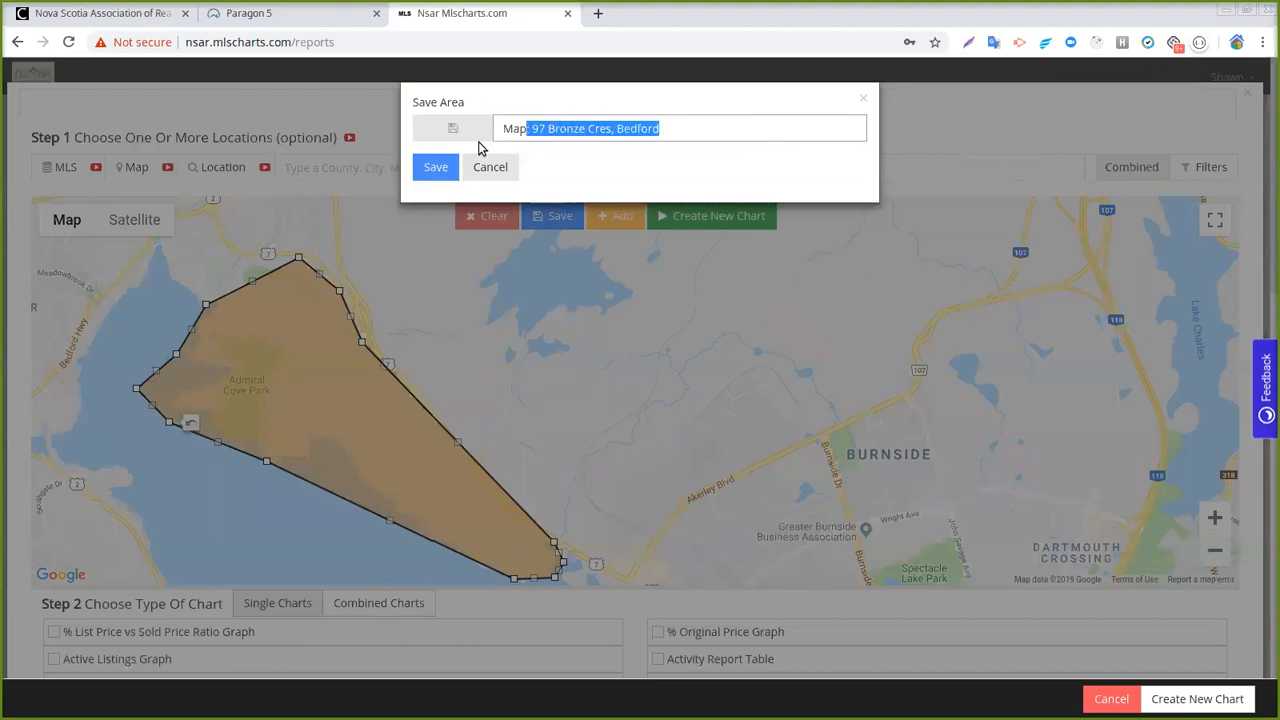
{"action": "left_click_drag", "start_coordinate": [501, 127], "coordinate": [528, 127]}
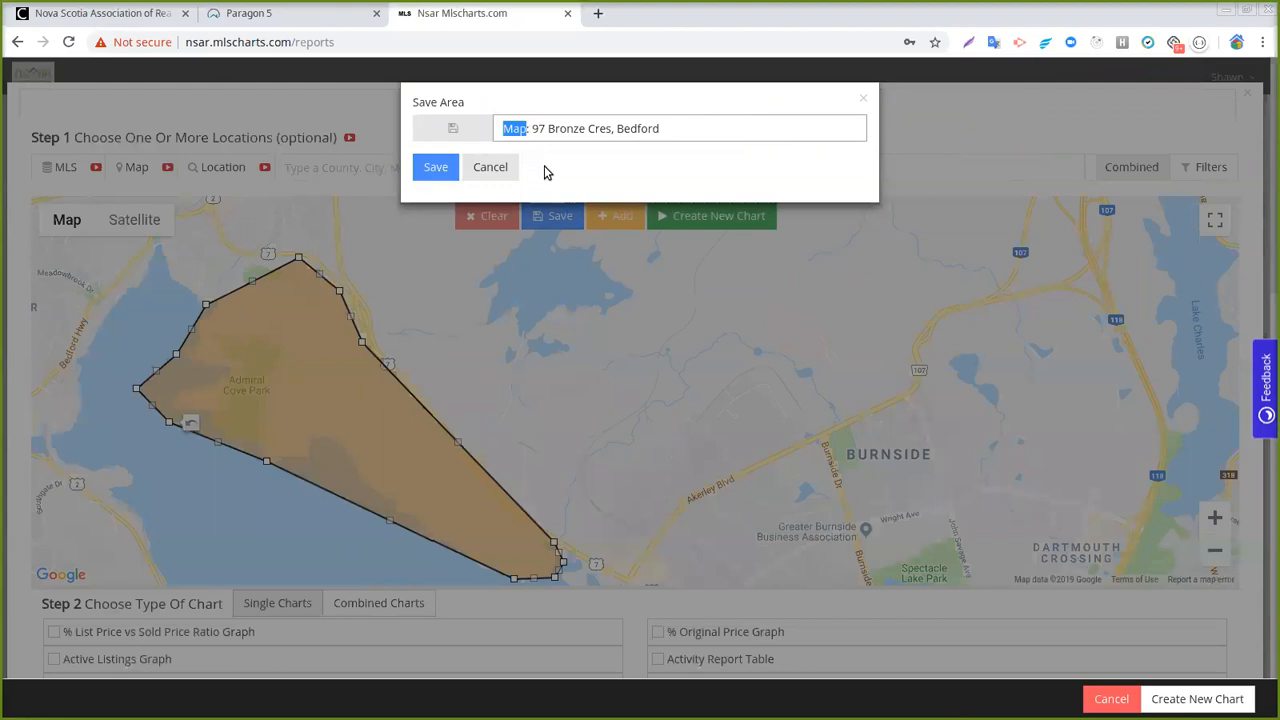
{"action": "type", "text": "0313"}
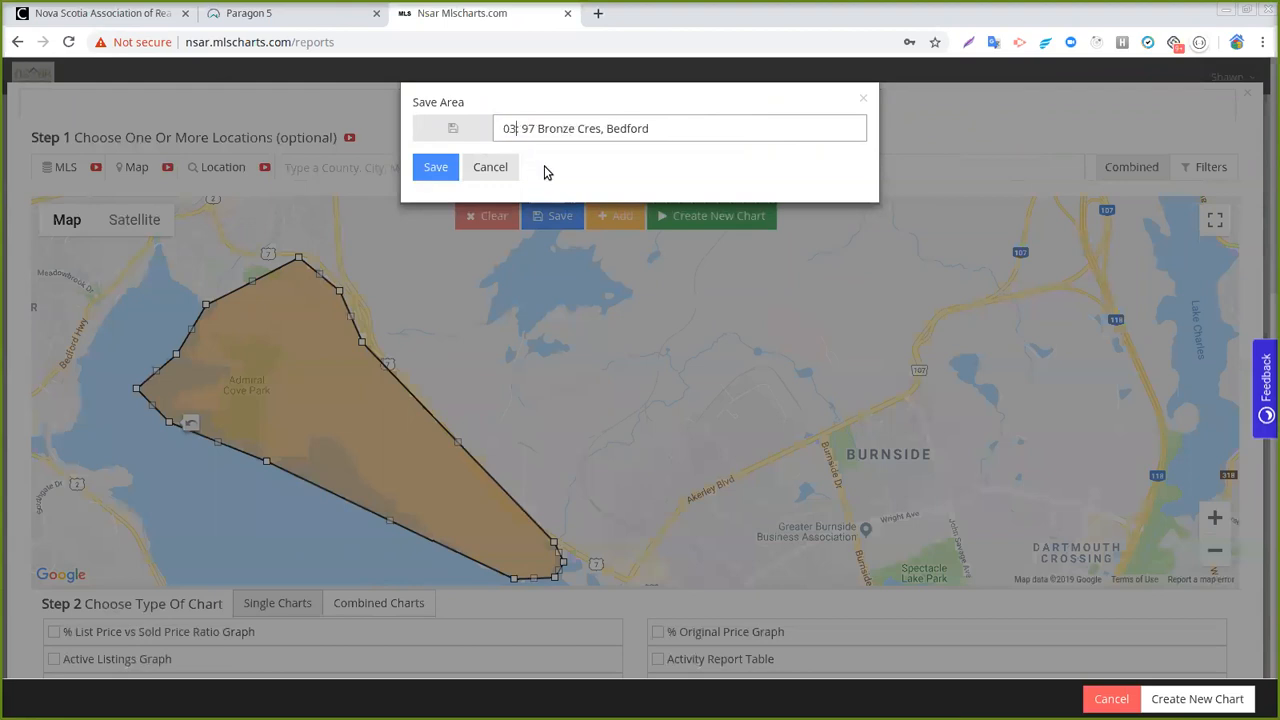
{"action": "key", "text": "Delete"}
{"action": "type", "text": "2019:"}
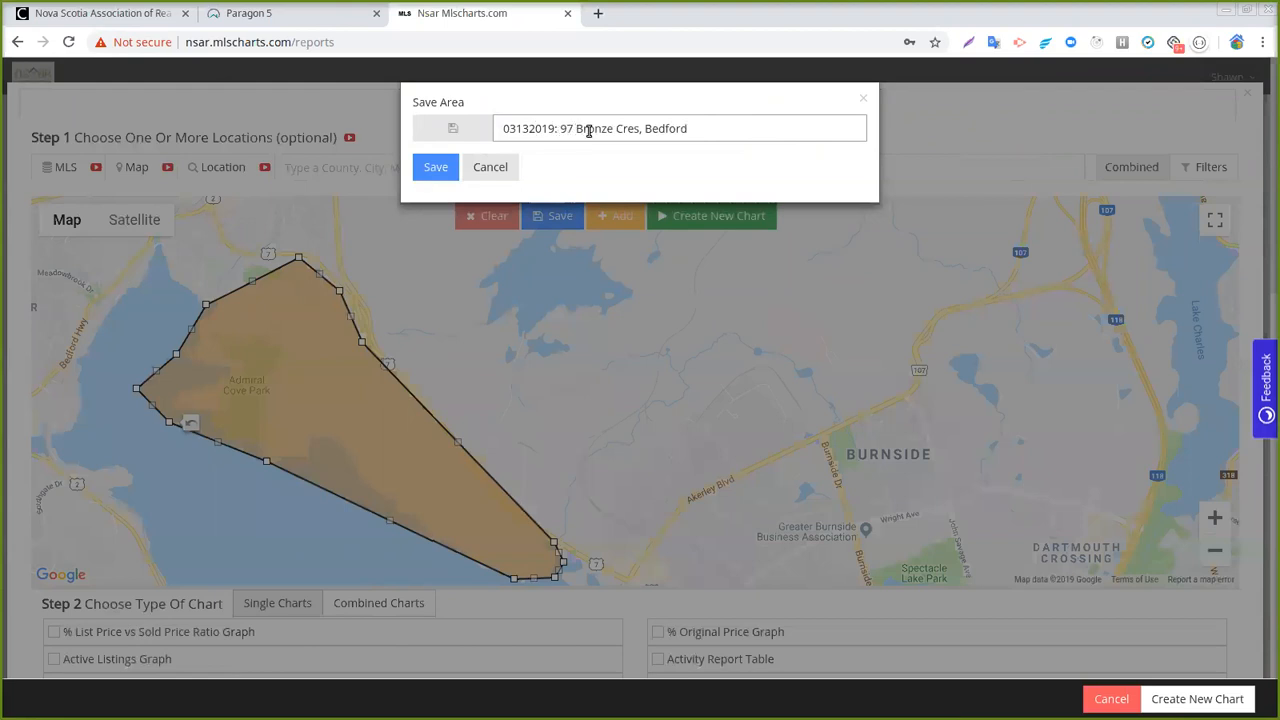
{"action": "left_click", "coordinate": [435, 167]}
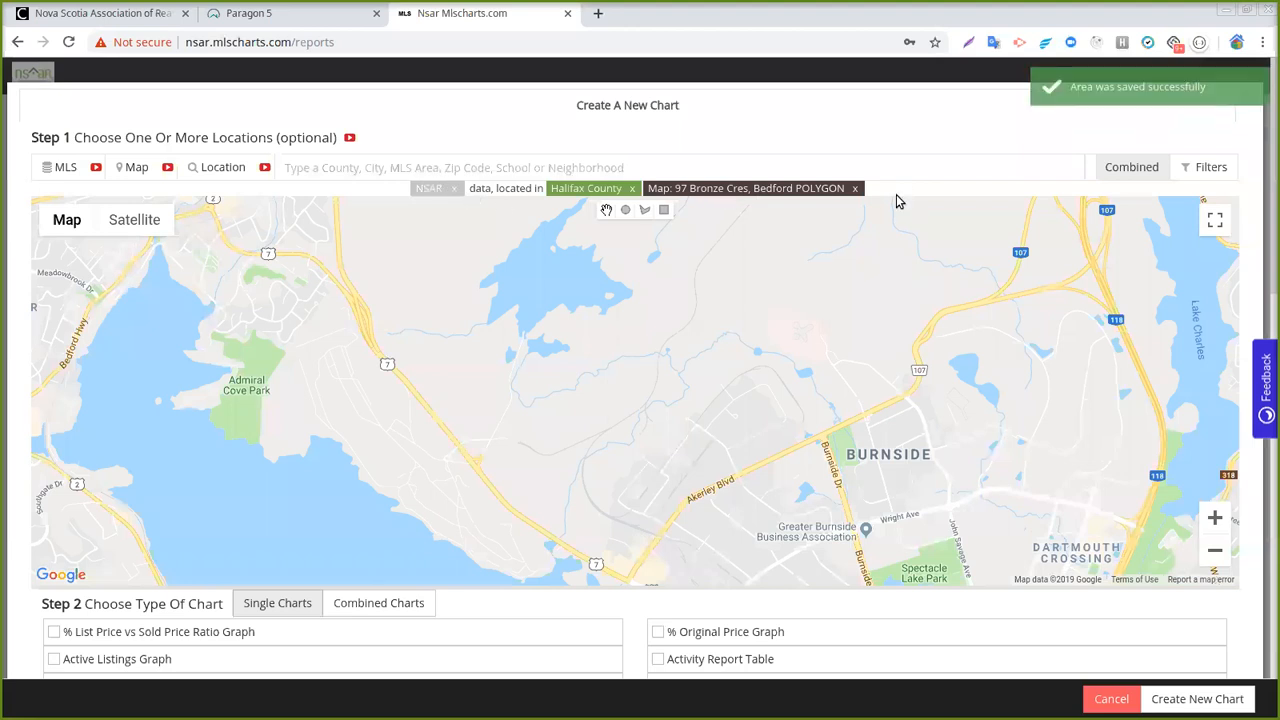
Step: Search the locations for the saved area with "03", and remove the map polygon from the chosen locations
{"action": "left_click", "coordinate": [438, 167]}
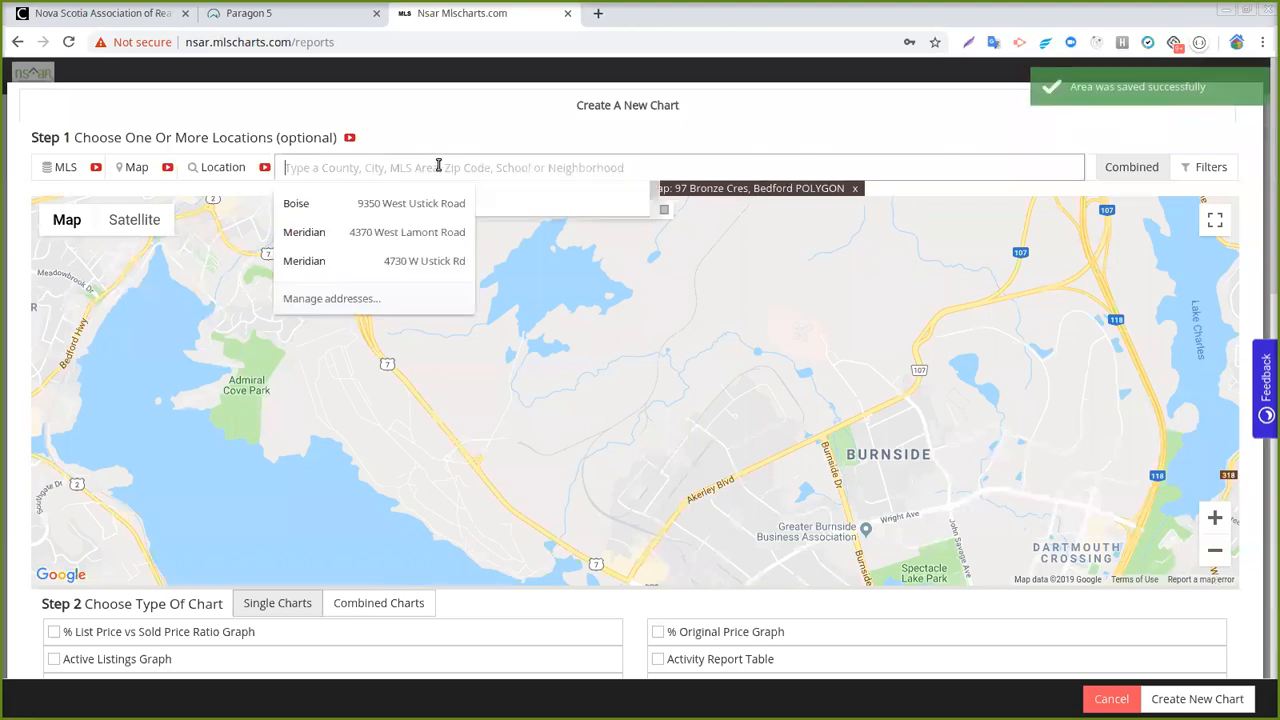
{"action": "type", "text": "03"}
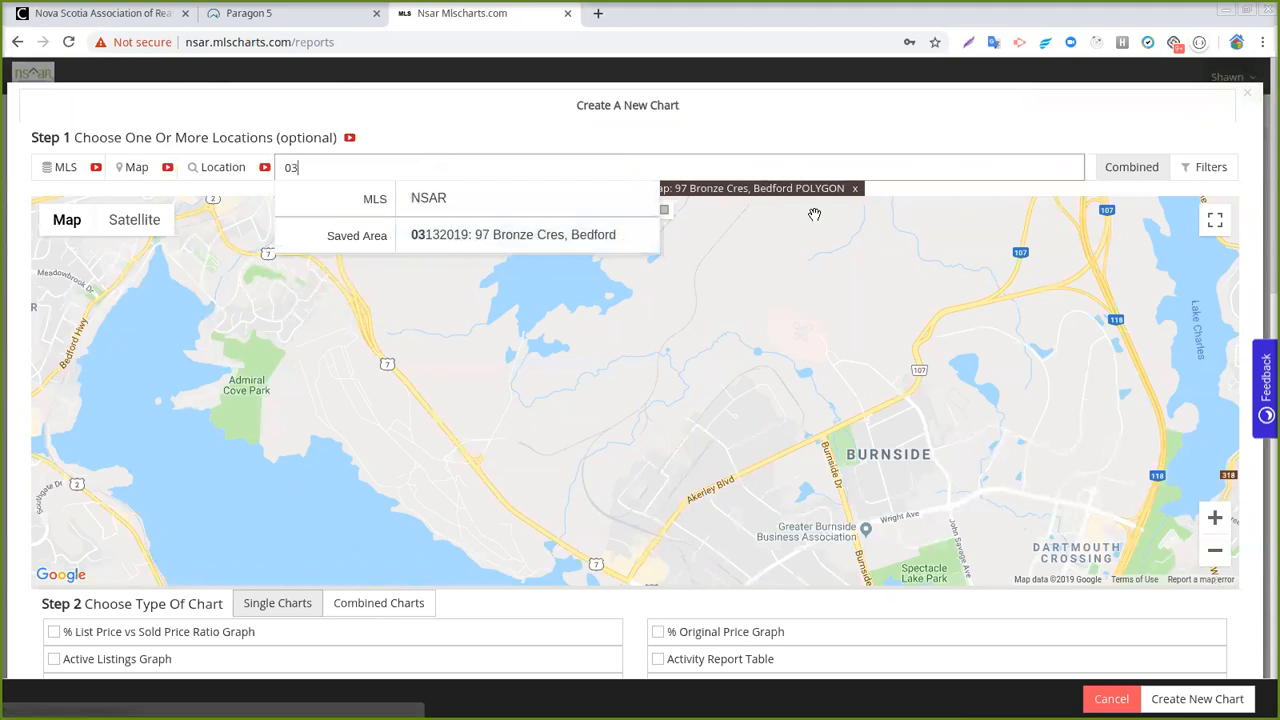
{"action": "left_click", "coordinate": [855, 189]}
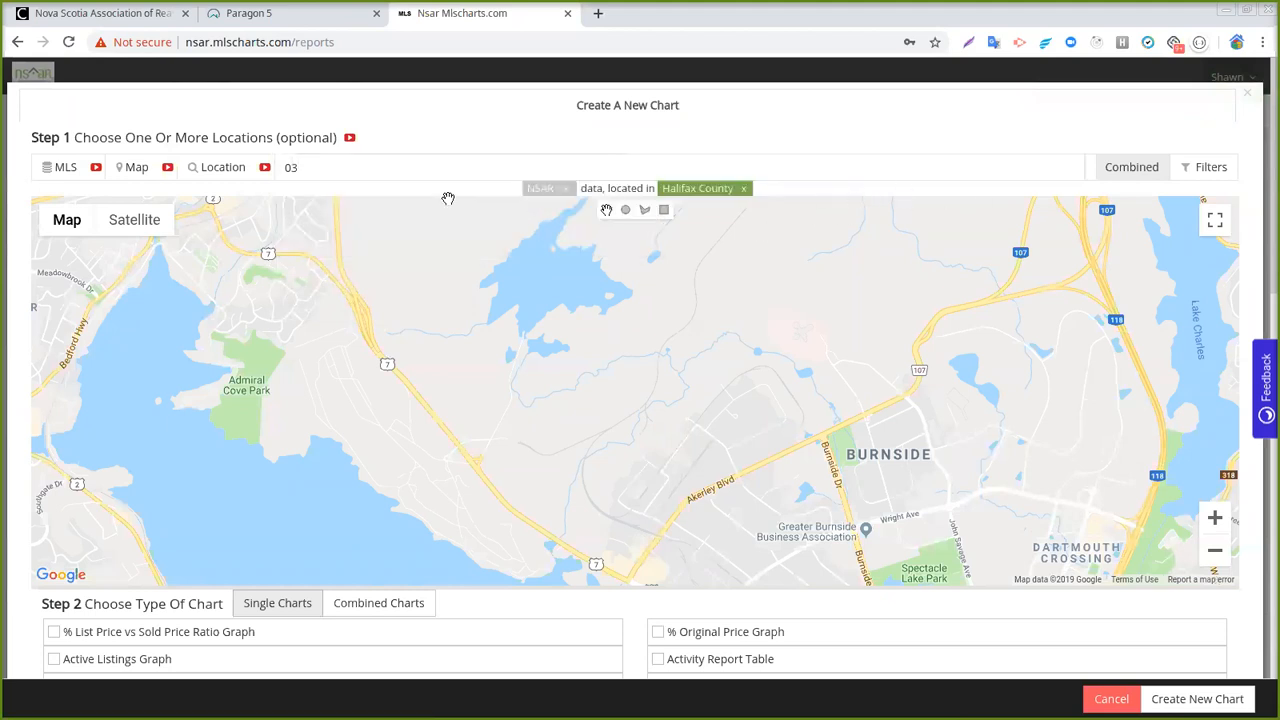
Step: Hide the location map and clear the location search text
{"action": "left_click", "coordinate": [126, 167]}
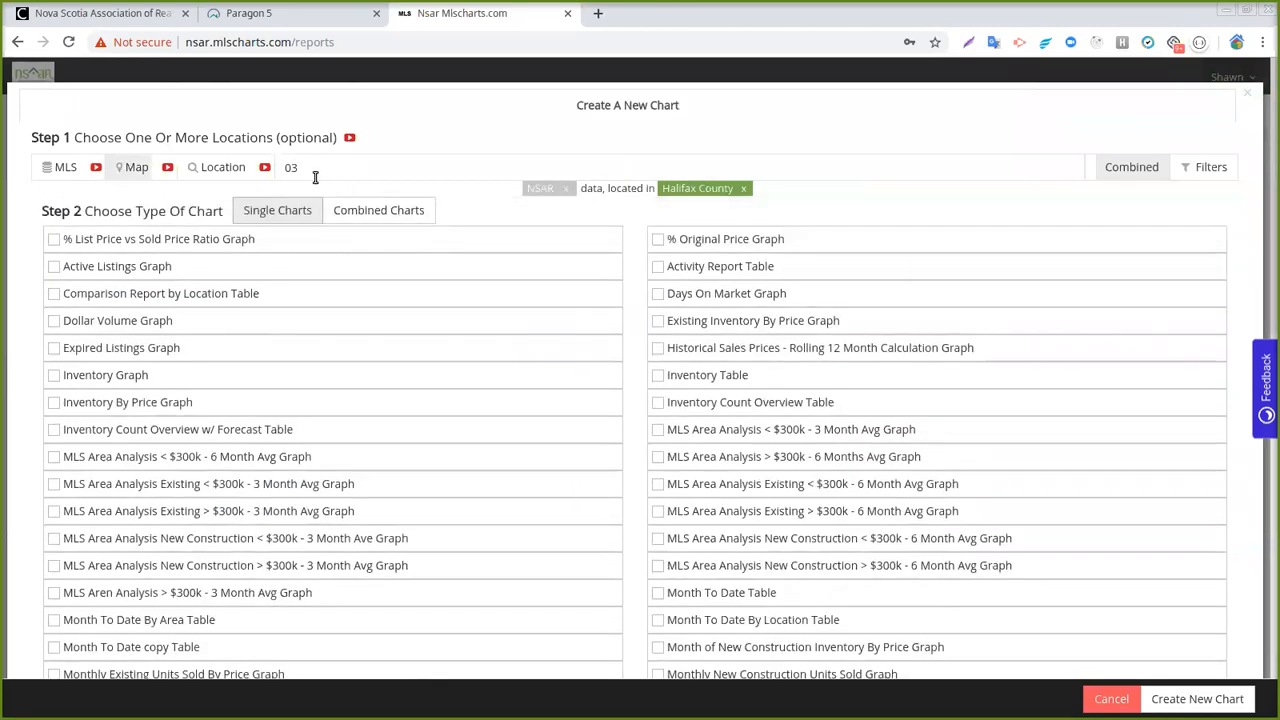
{"action": "left_click", "coordinate": [358, 167]}
{"action": "key", "text": "BackSpace"}
{"action": "key", "text": "BackSpace"}
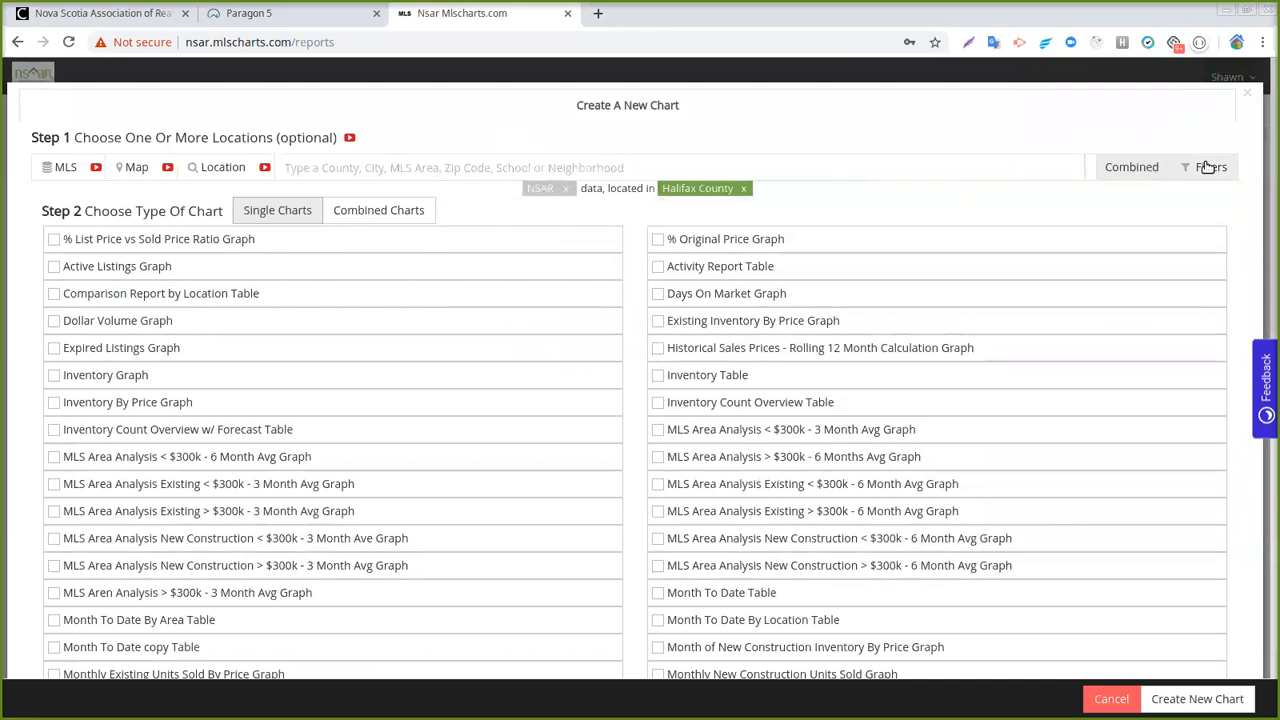
Step: Try the Compare mode for the locations, and switch back to Combined
{"action": "left_click", "coordinate": [1126, 172]}
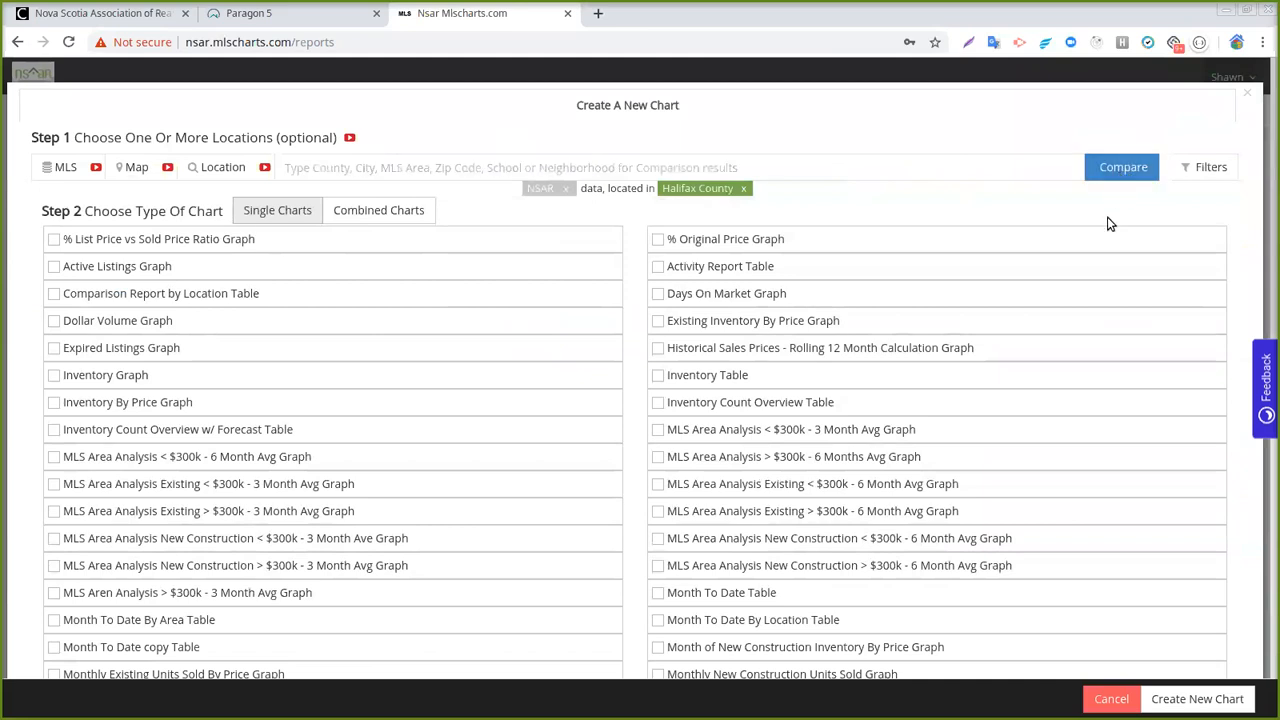
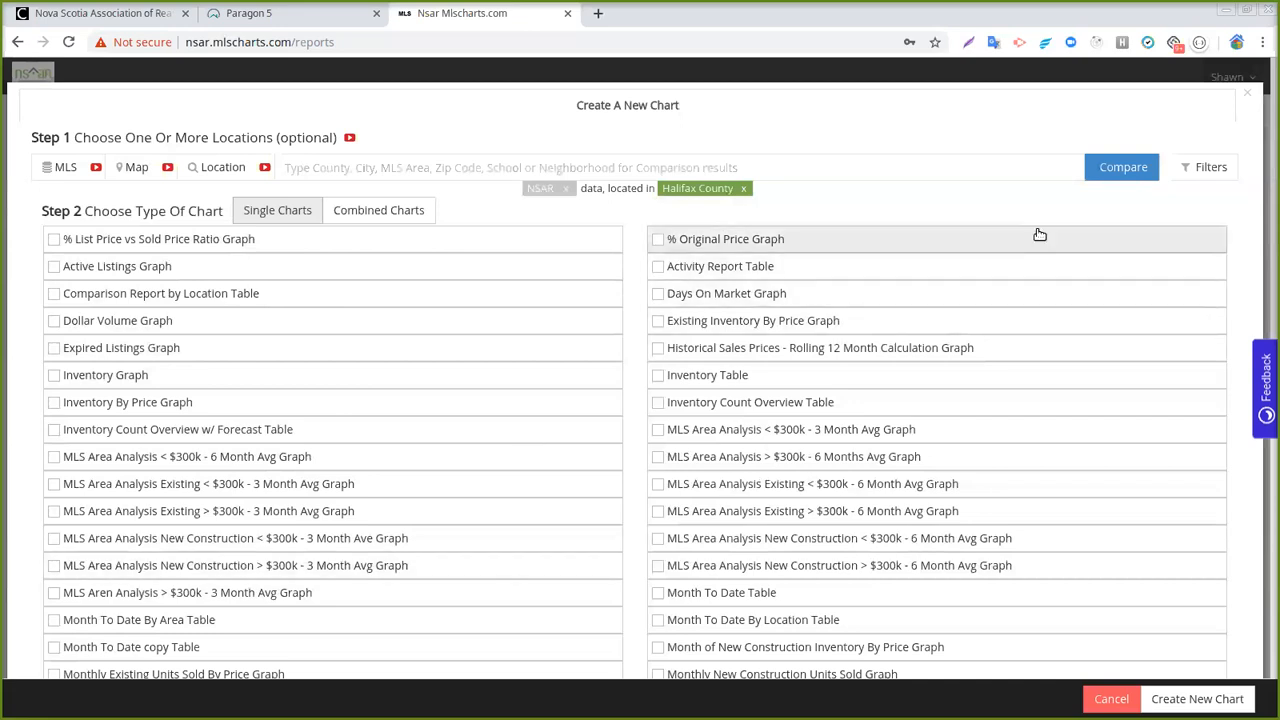
{"action": "left_click", "coordinate": [1110, 167]}
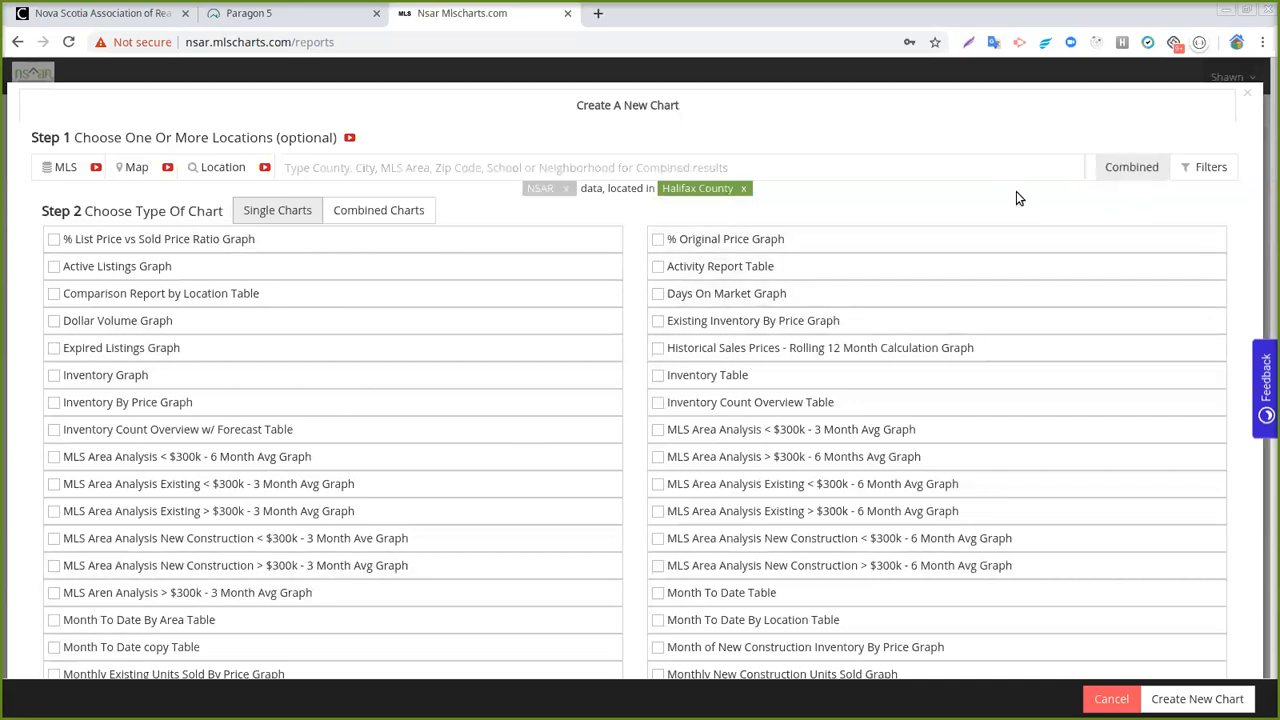
Step: Open the chart filters and review the Combined option and the Residential Category, Property Type and Age choices
{"action": "left_click", "coordinate": [1212, 167]}
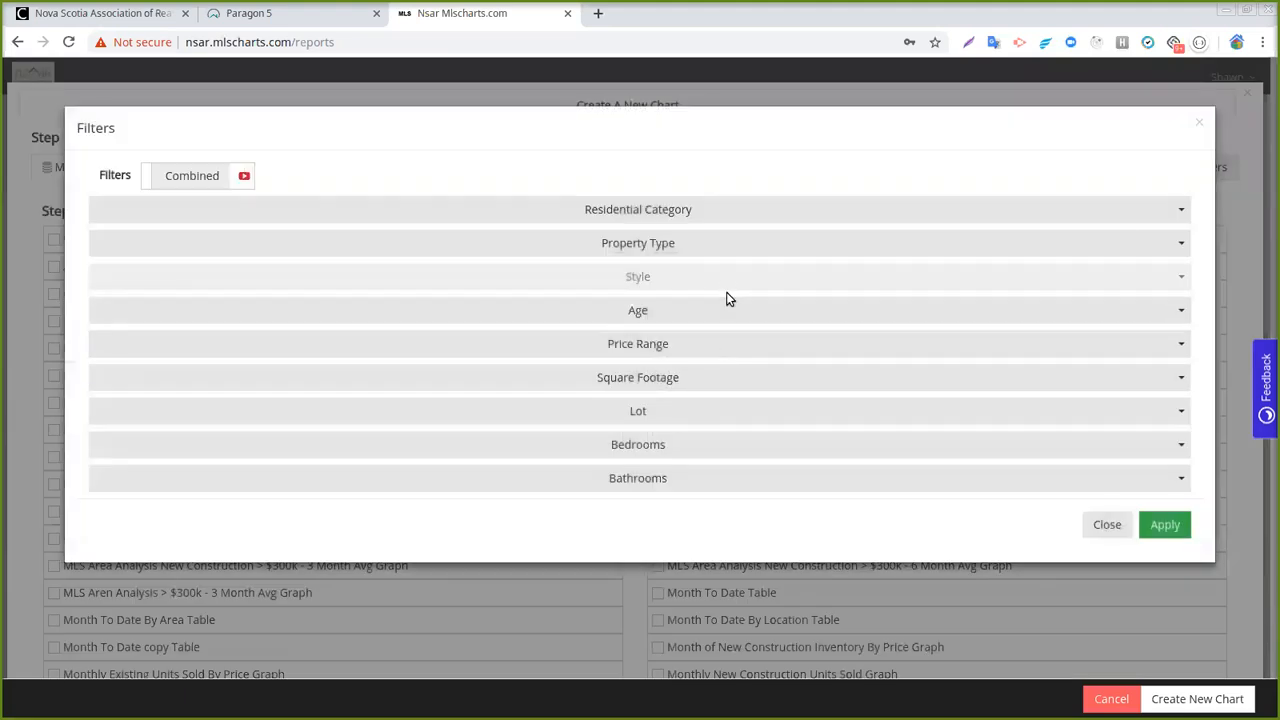
{"action": "left_click", "coordinate": [184, 180]}
{"action": "left_click", "coordinate": [177, 180]}
{"action": "left_click", "coordinate": [176, 184]}
{"action": "left_click", "coordinate": [652, 210]}
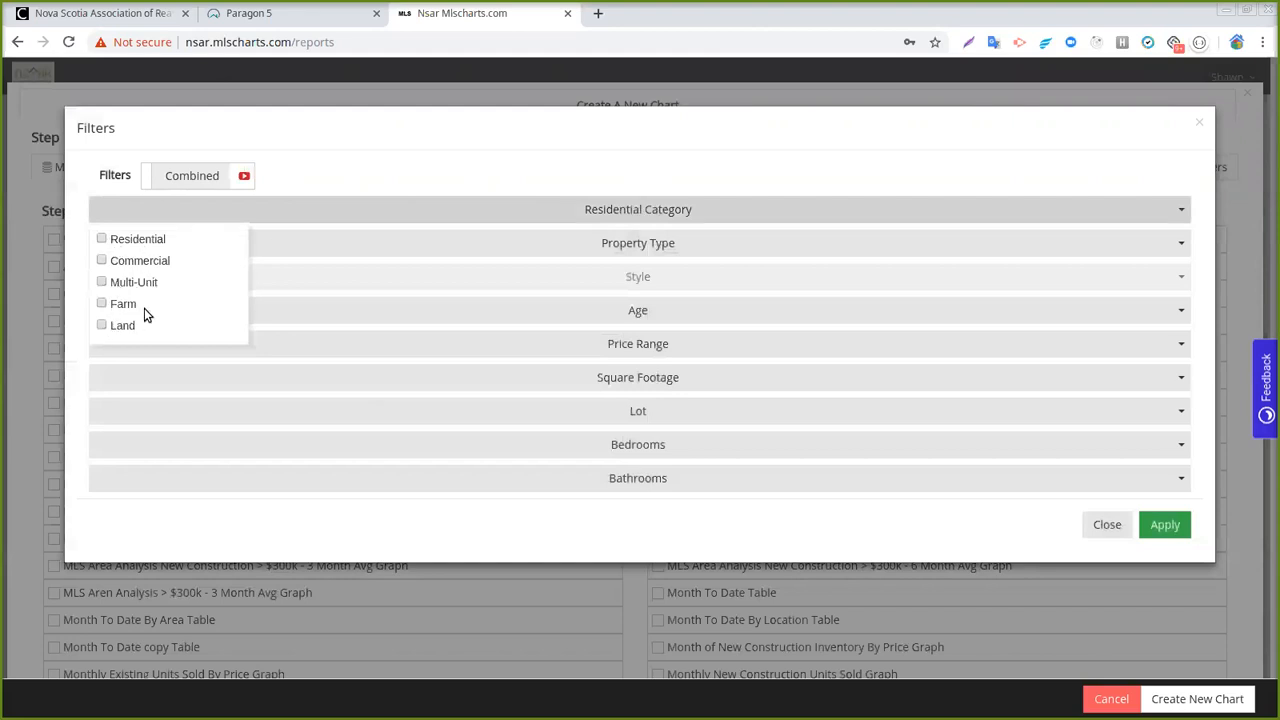
{"action": "left_click", "coordinate": [434, 212]}
{"action": "left_click", "coordinate": [458, 243]}
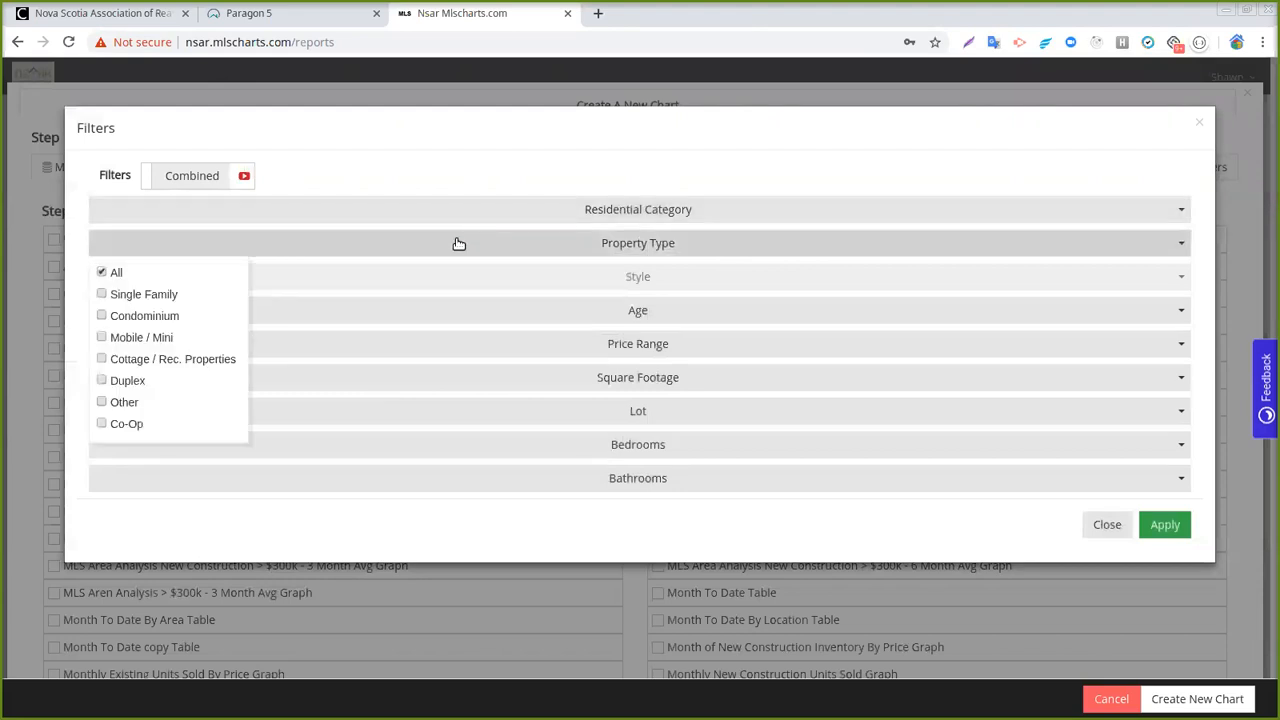
{"action": "left_click", "coordinate": [492, 213]}
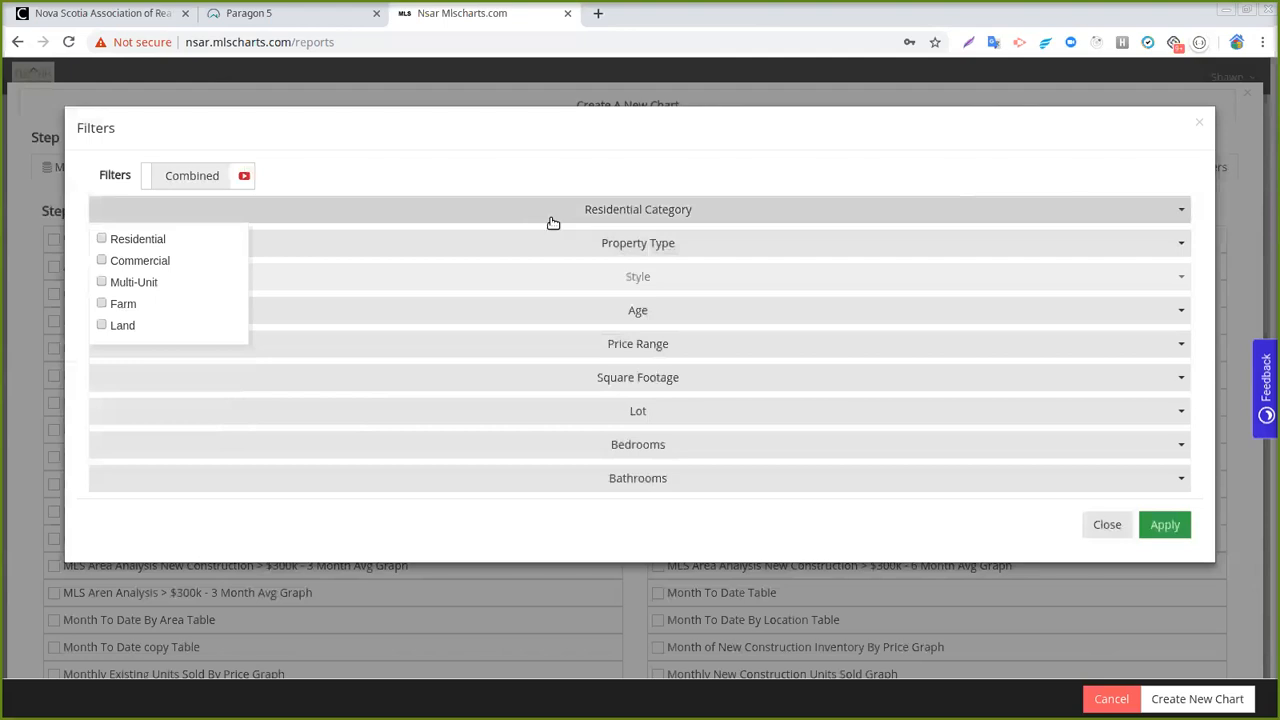
{"action": "left_click", "coordinate": [571, 246]}
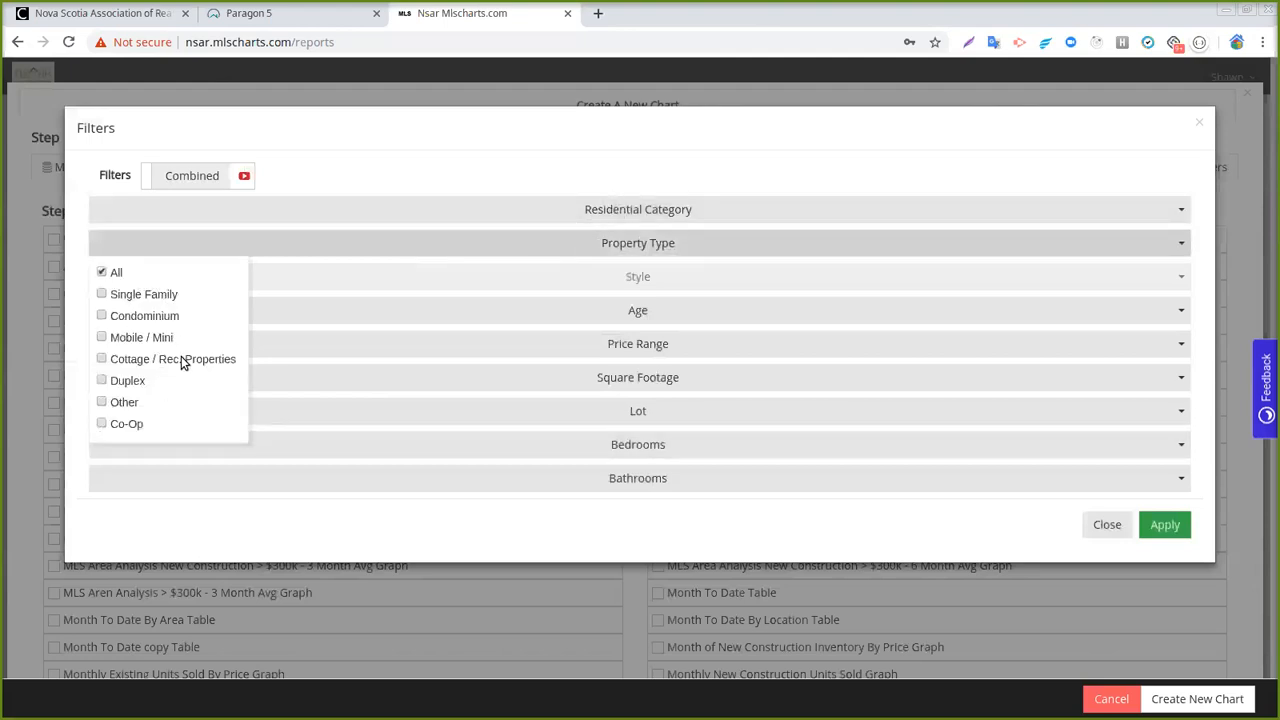
{"action": "left_click", "coordinate": [558, 318]}
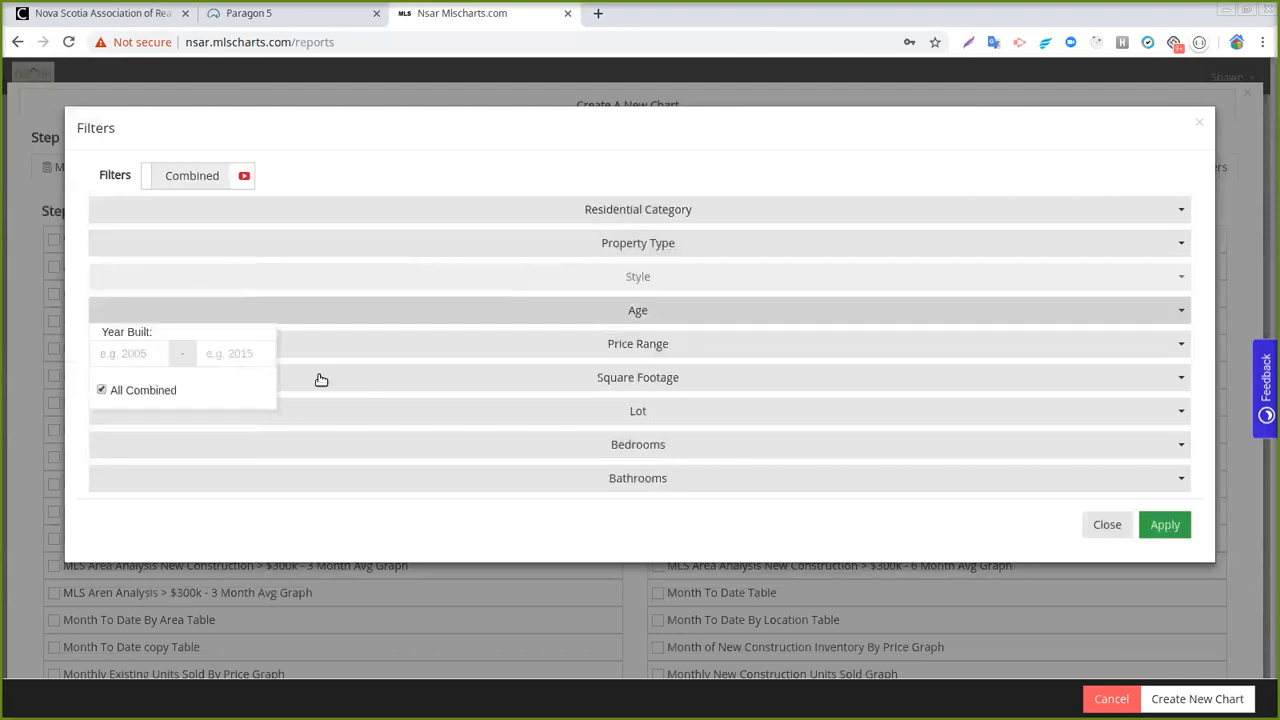
Step: Examine the Price Range filter choices and its custom range settings, leaving the ranges as they are
{"action": "left_click", "coordinate": [650, 346]}
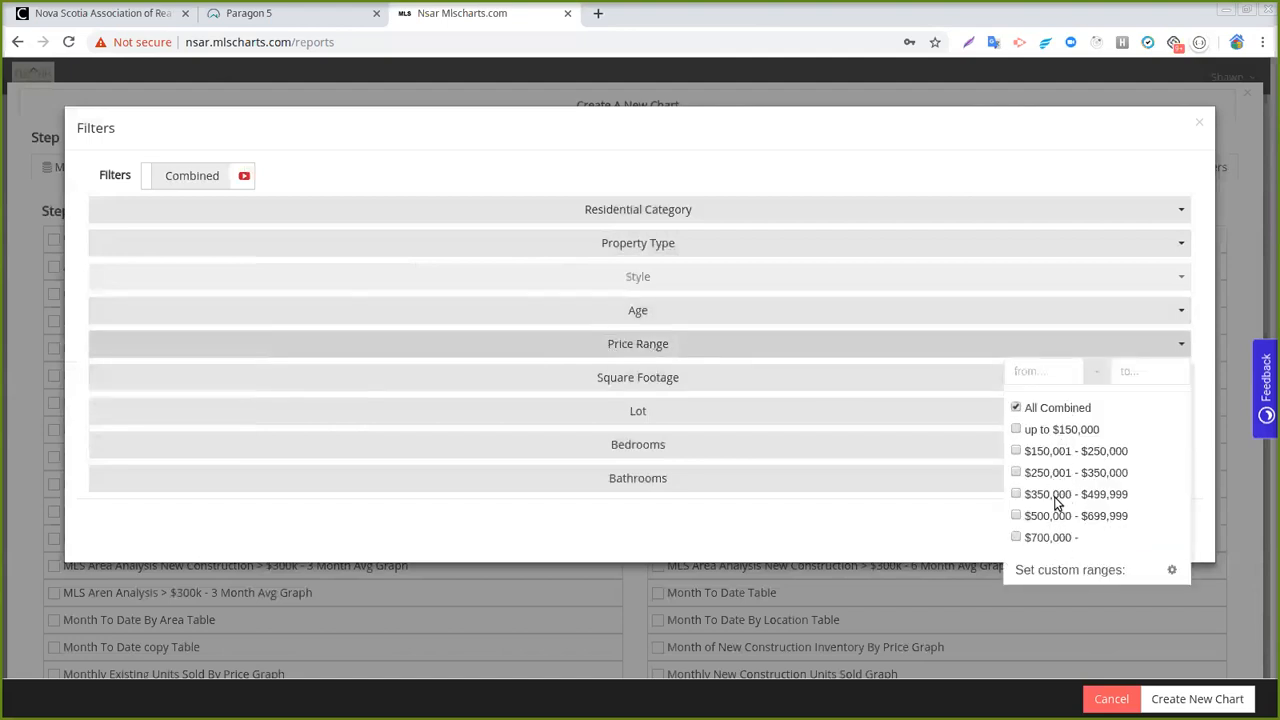
{"action": "left_click", "coordinate": [1087, 575]}
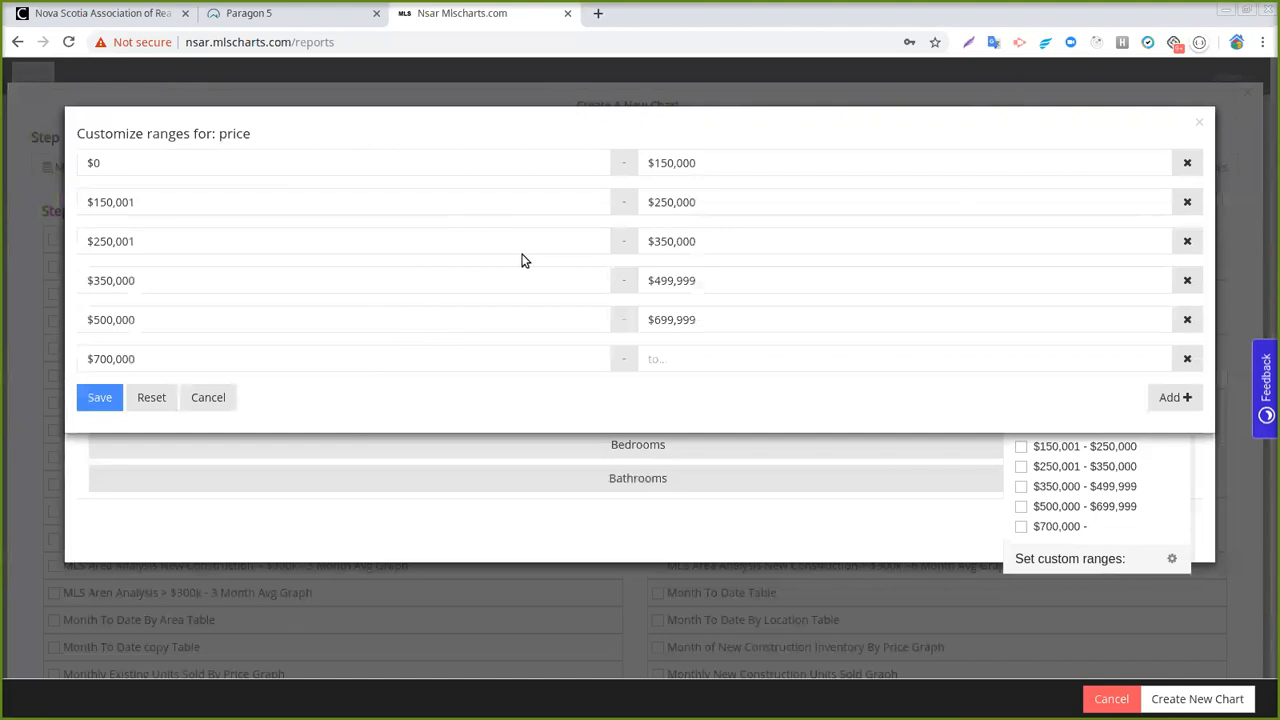
{"action": "left_click_drag", "start_coordinate": [165, 241], "coordinate": [84, 241]}
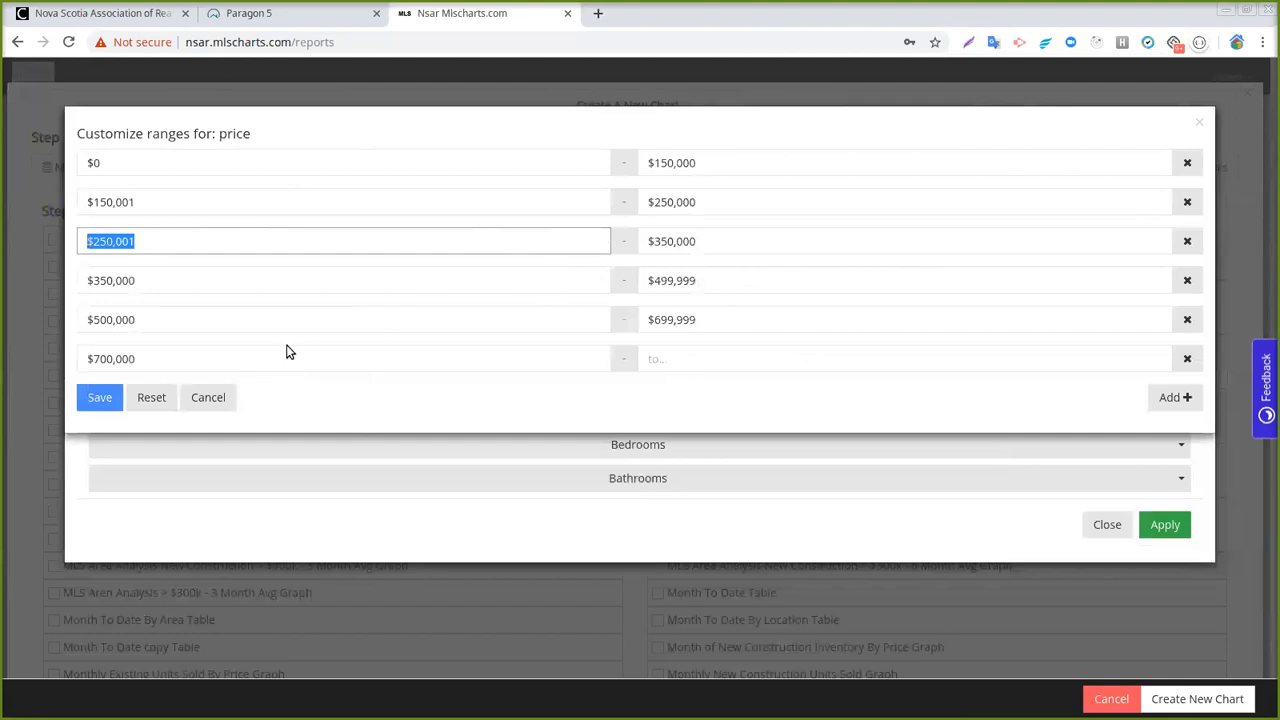
{"action": "left_click", "coordinate": [203, 398]}
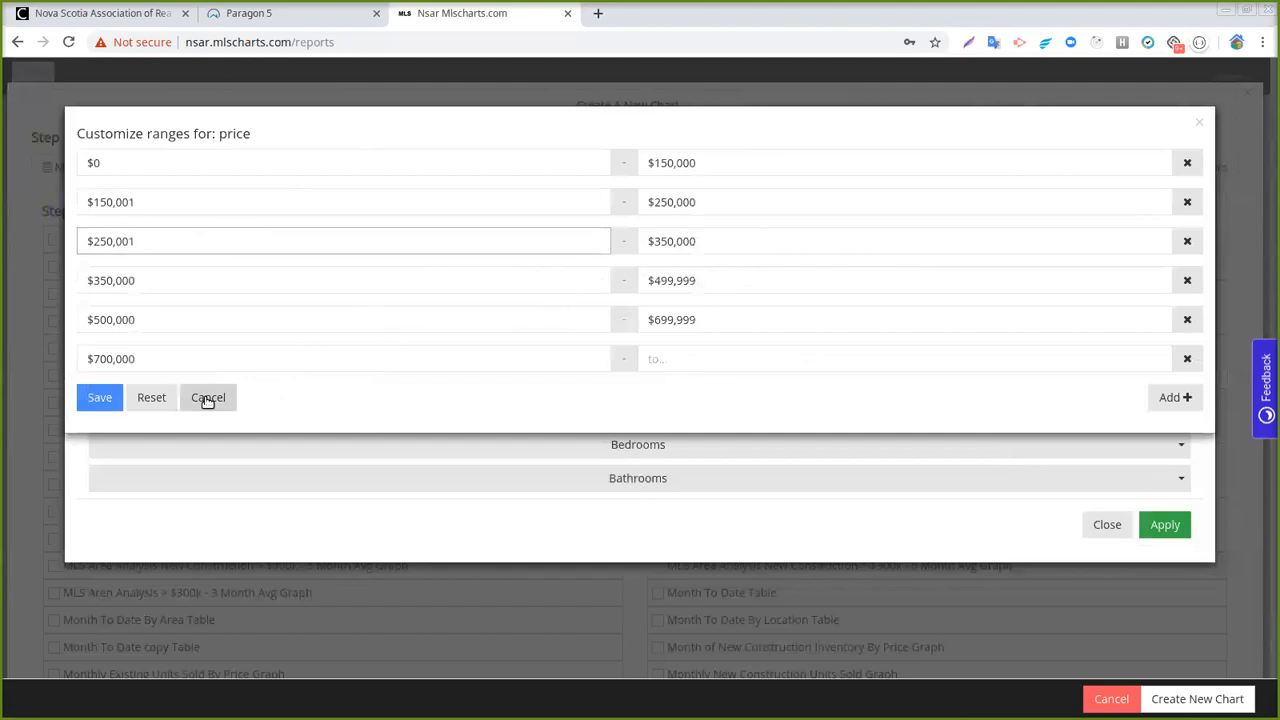
{"action": "left_click", "coordinate": [680, 410]}
Step: Examine the Square Footage filter choices and its custom range settings without saving anything
{"action": "left_click", "coordinate": [692, 377]}
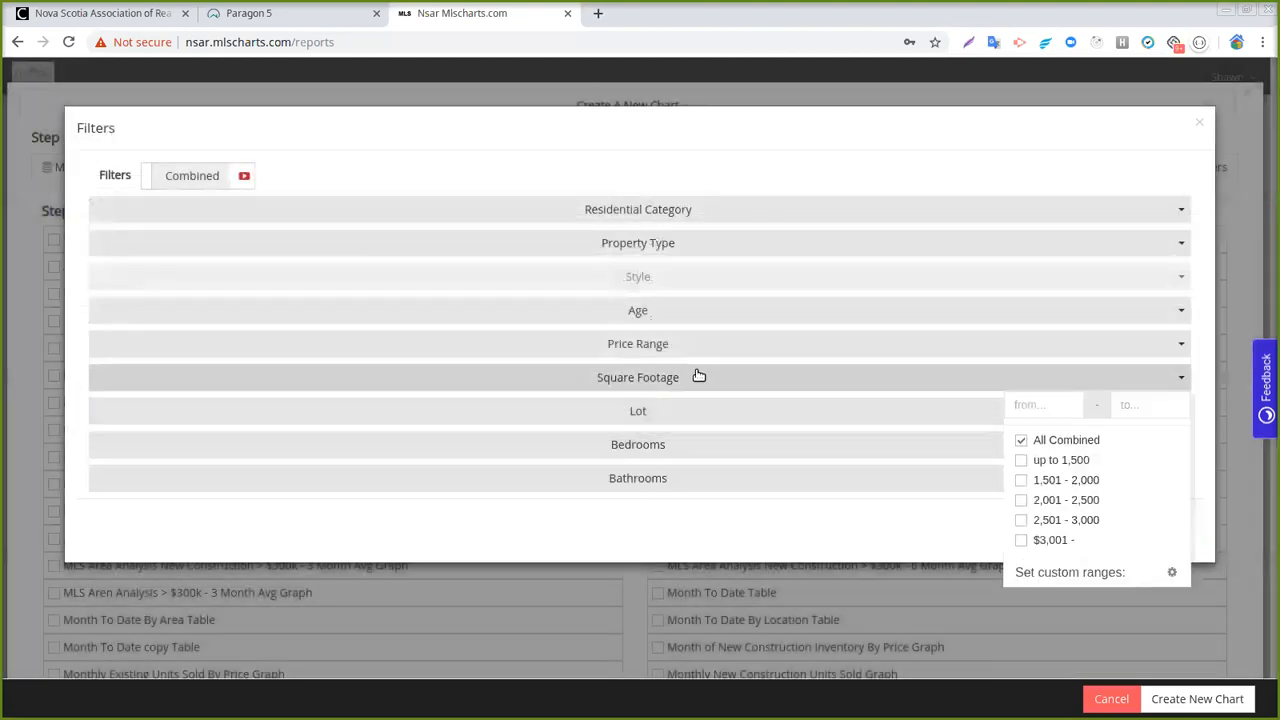
{"action": "left_click", "coordinate": [1077, 572]}
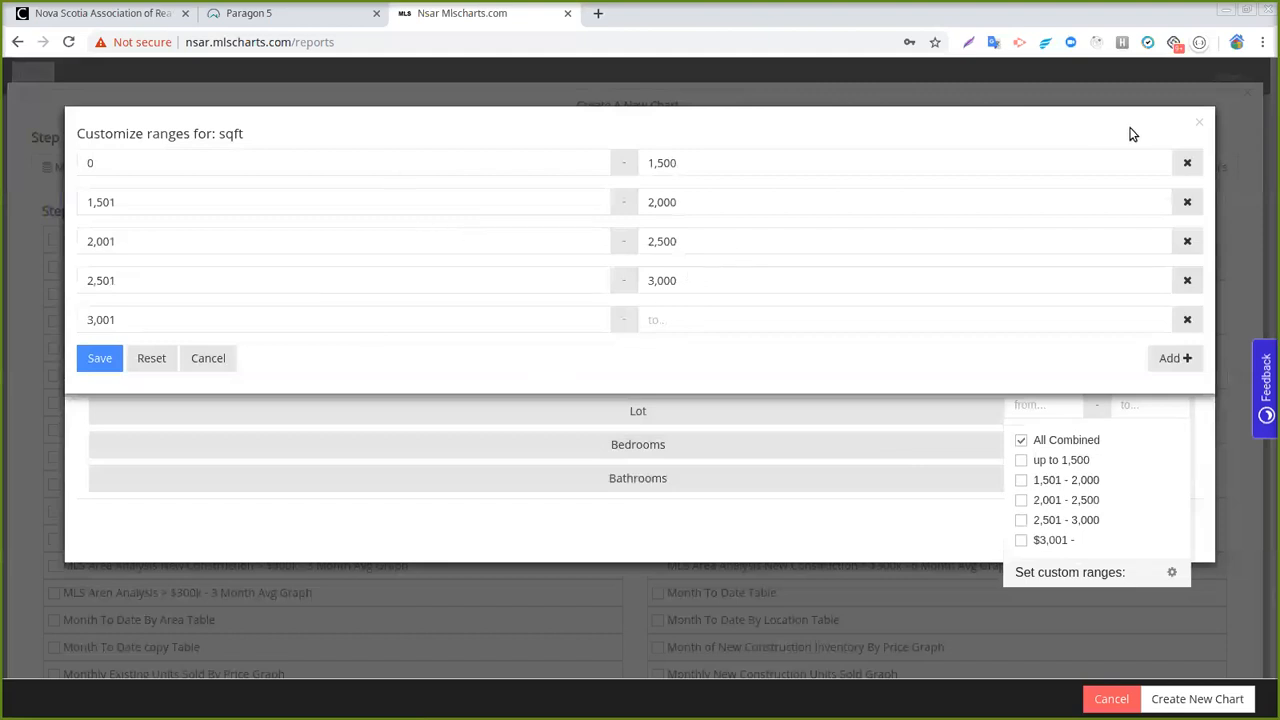
{"action": "left_click", "coordinate": [1202, 123]}
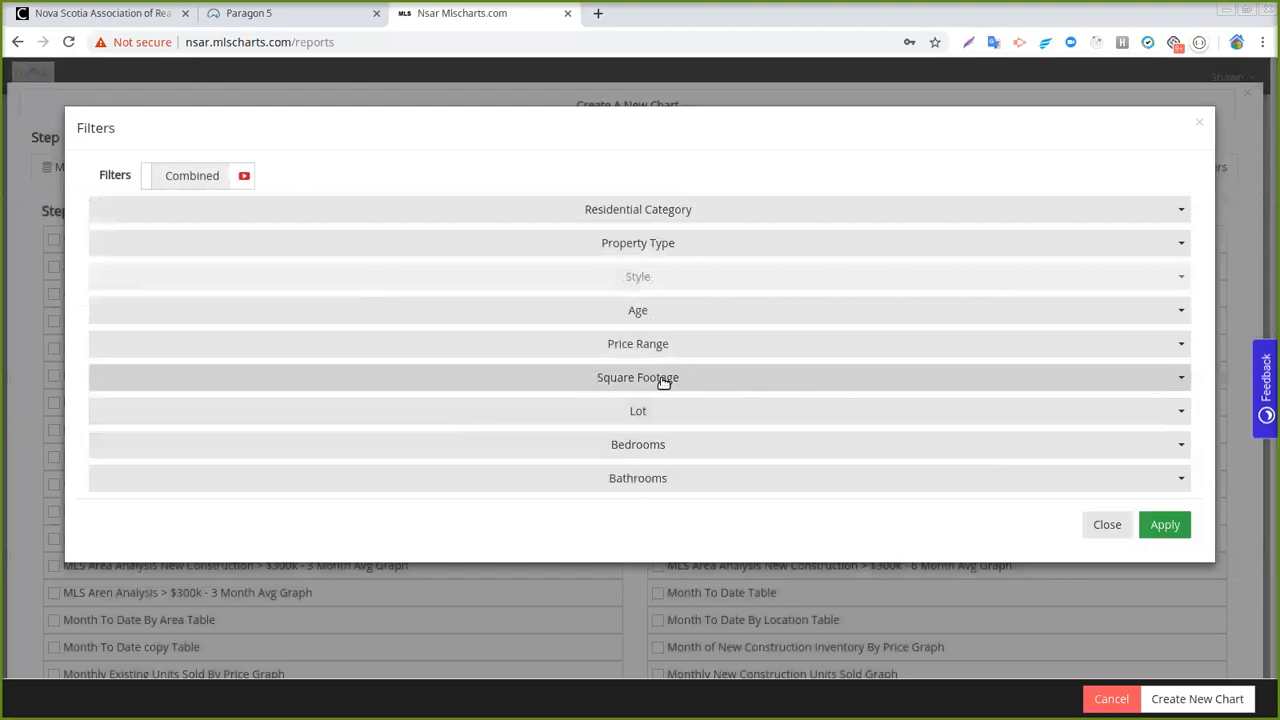
Step: Review the Lot, Bedrooms and Bathrooms filter choices, and close the filters without applying any
{"action": "left_click", "coordinate": [671, 413]}
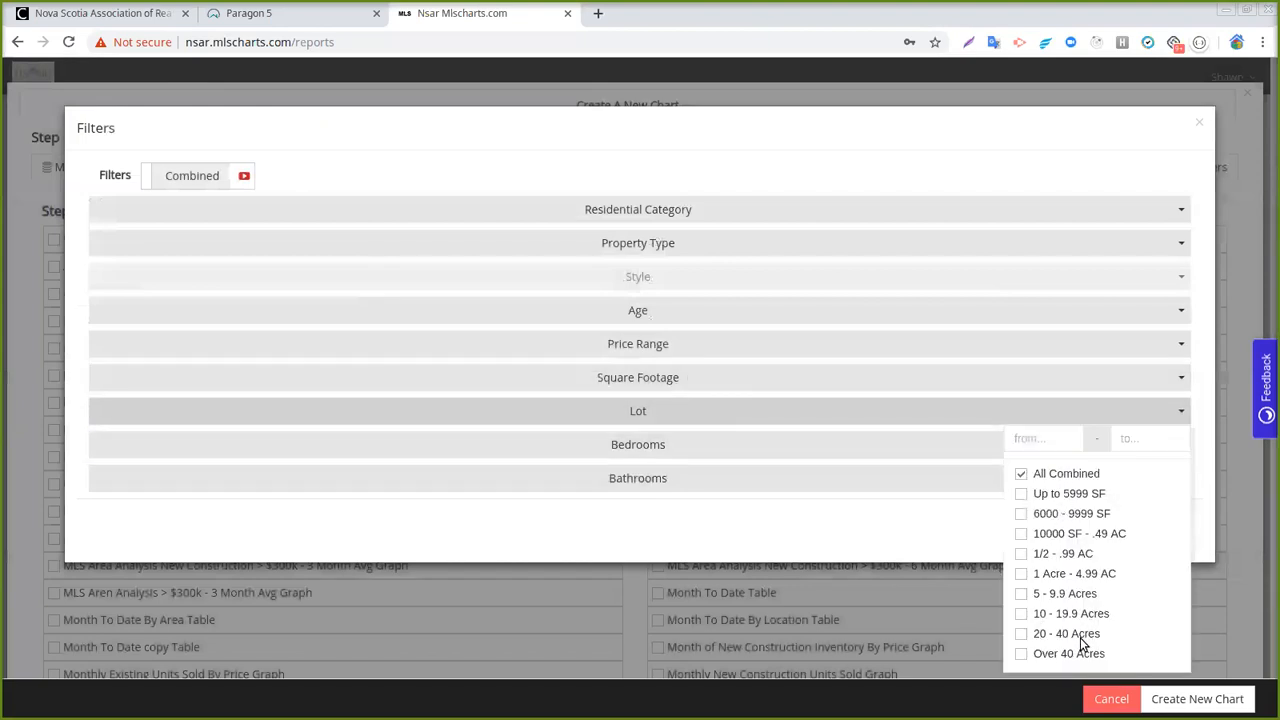
{"action": "left_click", "coordinate": [1052, 440]}
{"action": "left_click", "coordinate": [1134, 441]}
{"action": "left_click", "coordinate": [1054, 438]}
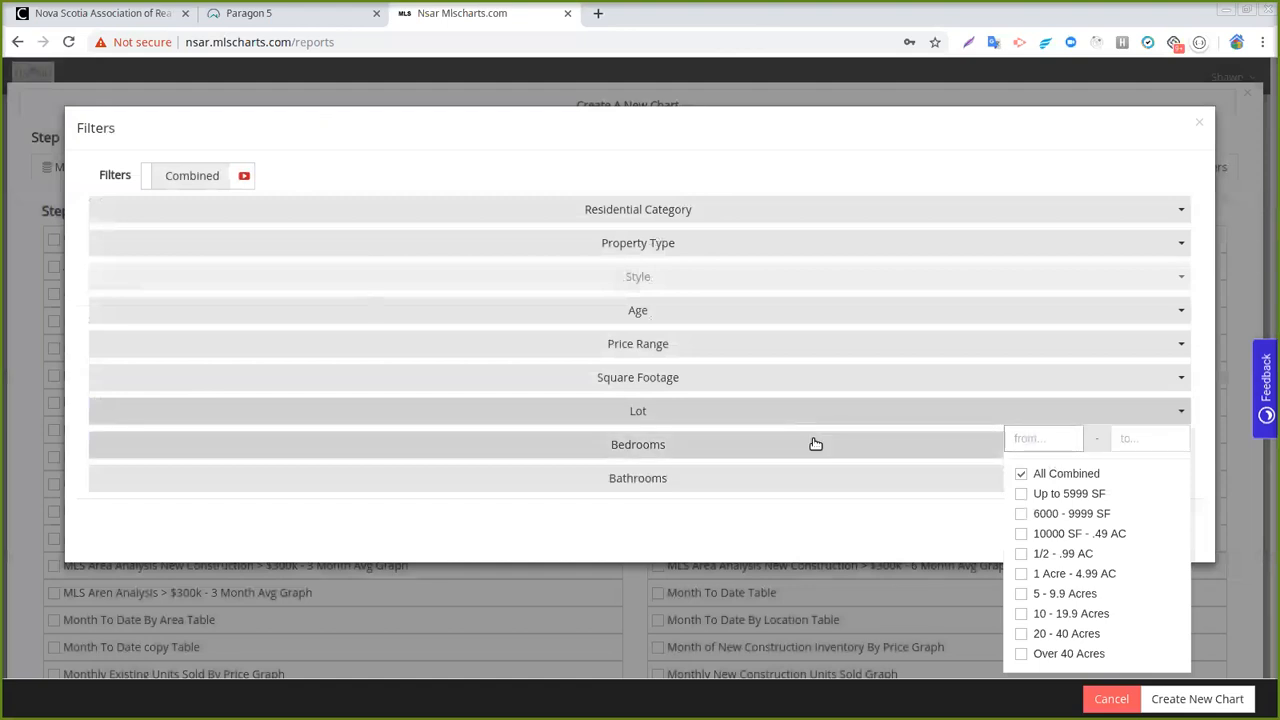
{"action": "left_click", "coordinate": [816, 444]}
{"action": "left_click", "coordinate": [800, 480]}
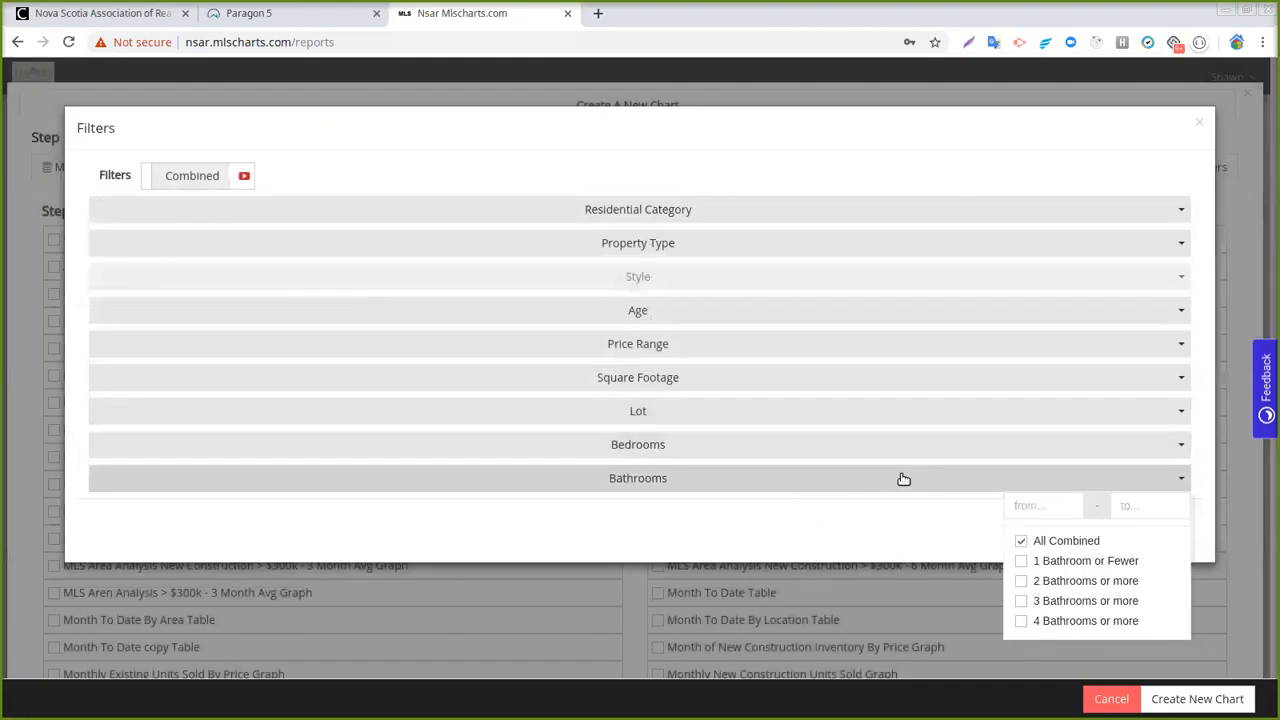
{"action": "left_click", "coordinate": [851, 527]}
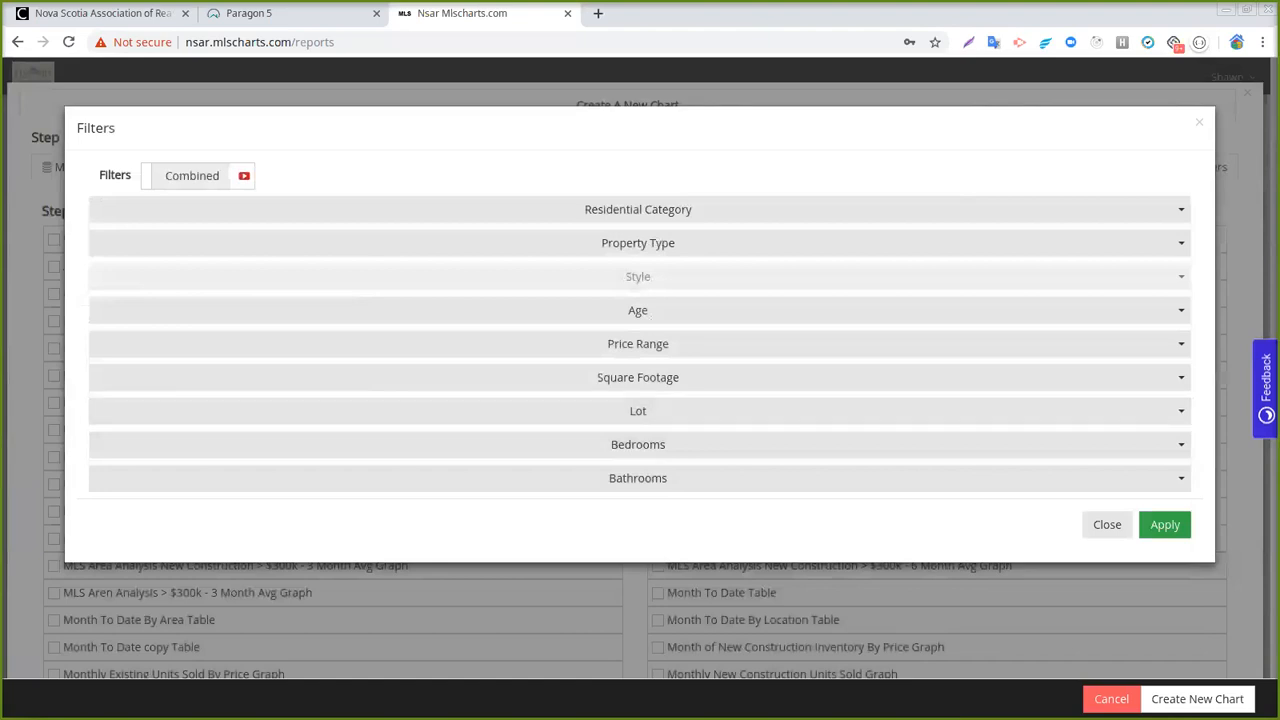
{"action": "left_click", "coordinate": [1199, 125]}
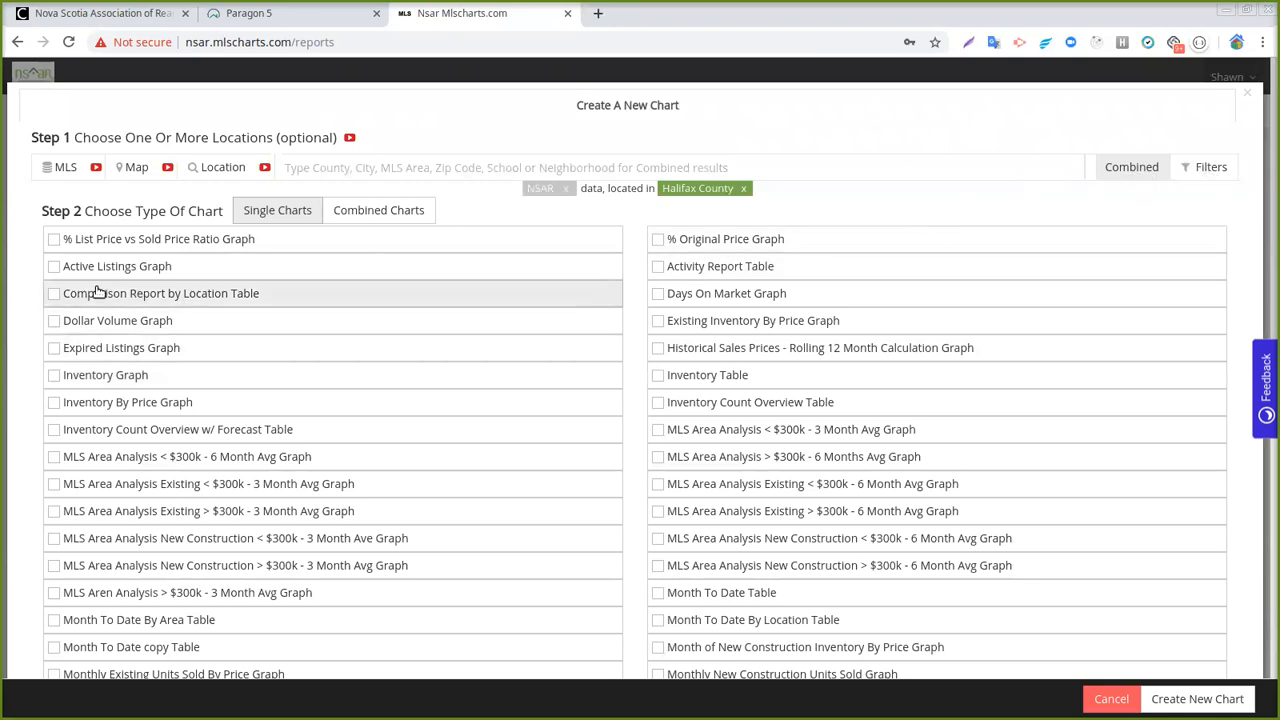
Step: Select the Active Listings Graph and set its timeline to 1 Month with Compare 3 Years
{"action": "left_click", "coordinate": [54, 267]}
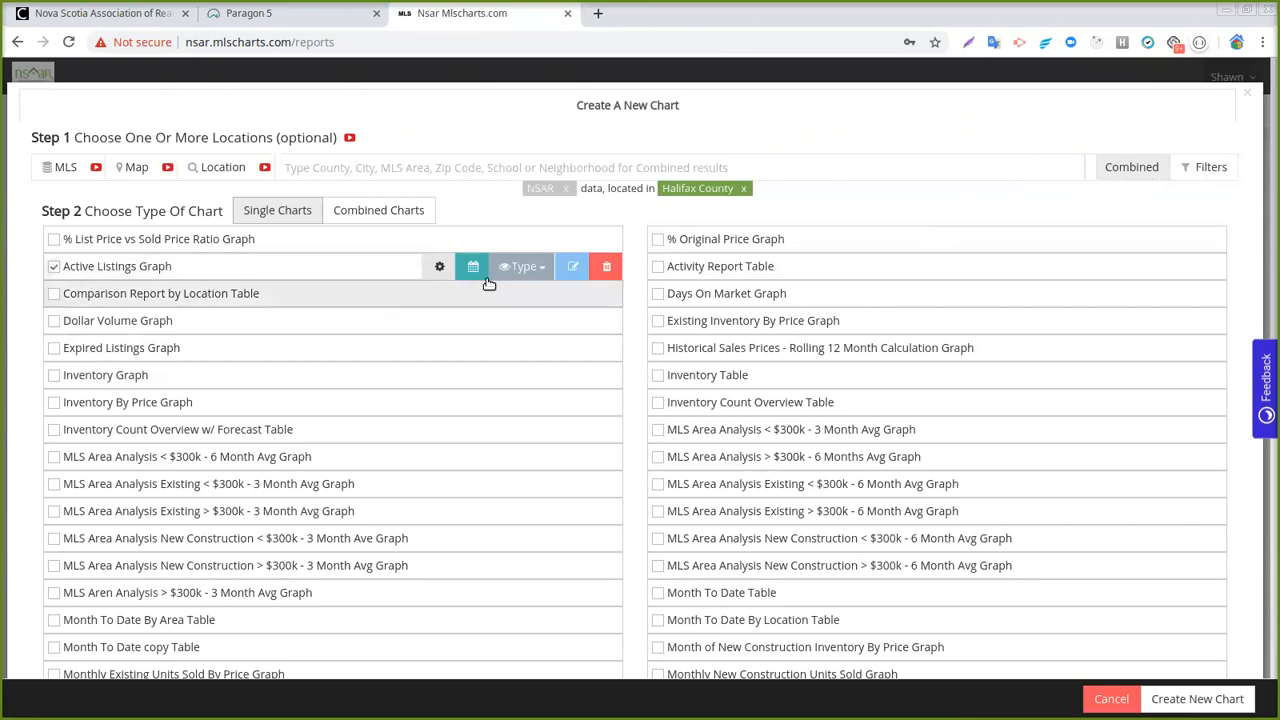
{"action": "left_click", "coordinate": [472, 267]}
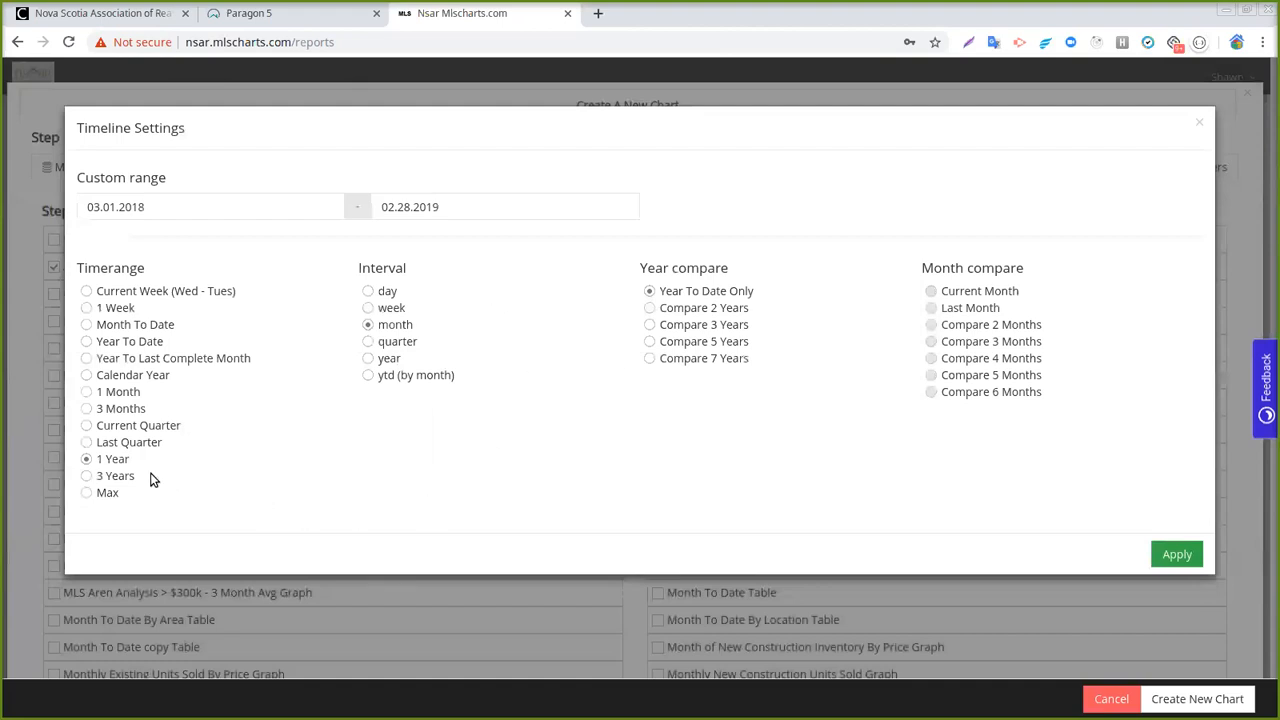
{"action": "left_click", "coordinate": [86, 393]}
{"action": "left_click", "coordinate": [651, 327]}
{"action": "left_click", "coordinate": [1177, 557]}
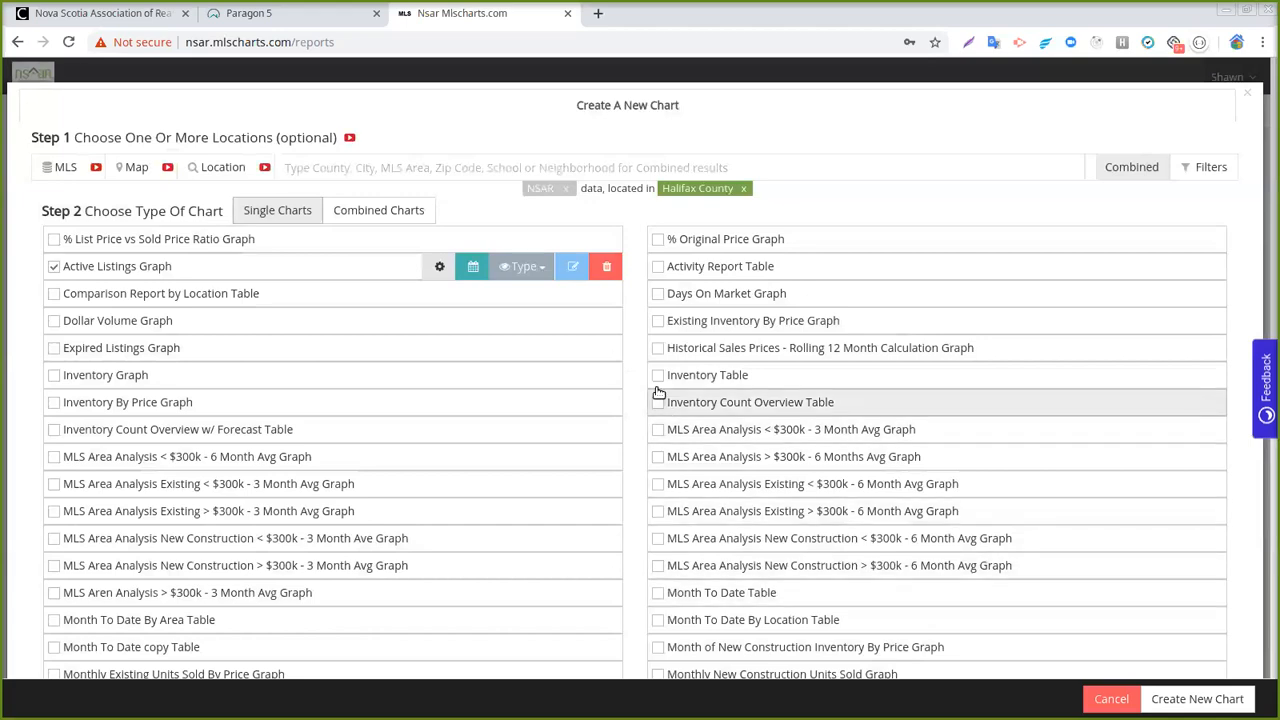
Step: Look through the full list of available single chart types
{"action": "scroll", "coordinate": [448, 466], "scroll_direction": "down", "scroll_amount": 3}
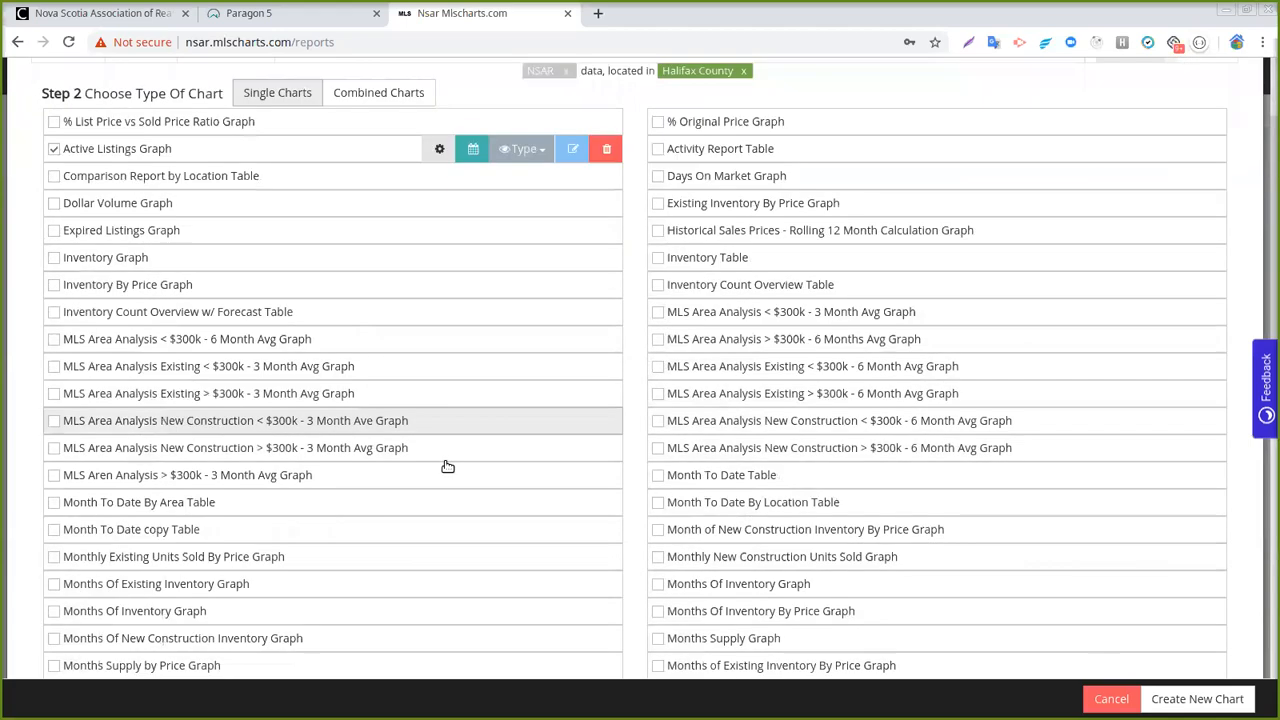
{"action": "scroll", "coordinate": [448, 466], "scroll_direction": "up", "scroll_amount": 2}
{"action": "scroll", "coordinate": [569, 543], "scroll_direction": "down", "scroll_amount": 6}
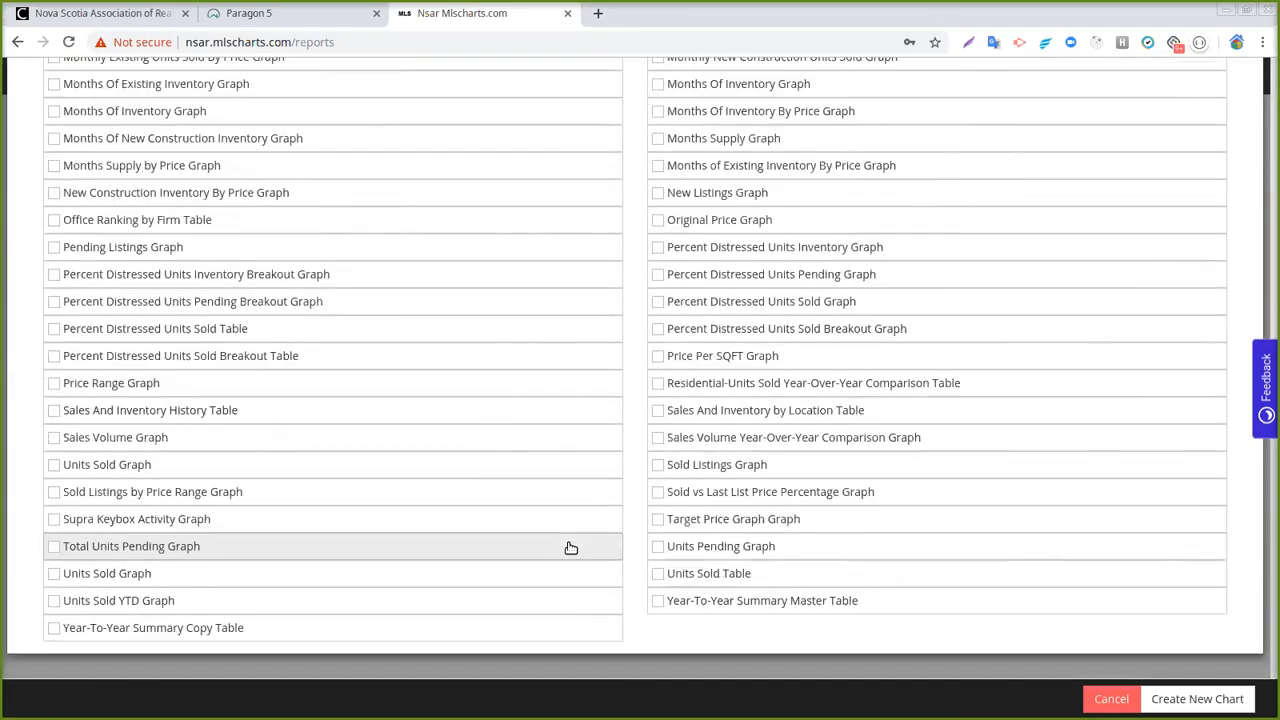
{"action": "scroll", "coordinate": [570, 548], "scroll_direction": "up", "scroll_amount": 2}
{"action": "scroll", "coordinate": [570, 548], "scroll_direction": "up", "scroll_amount": 7}
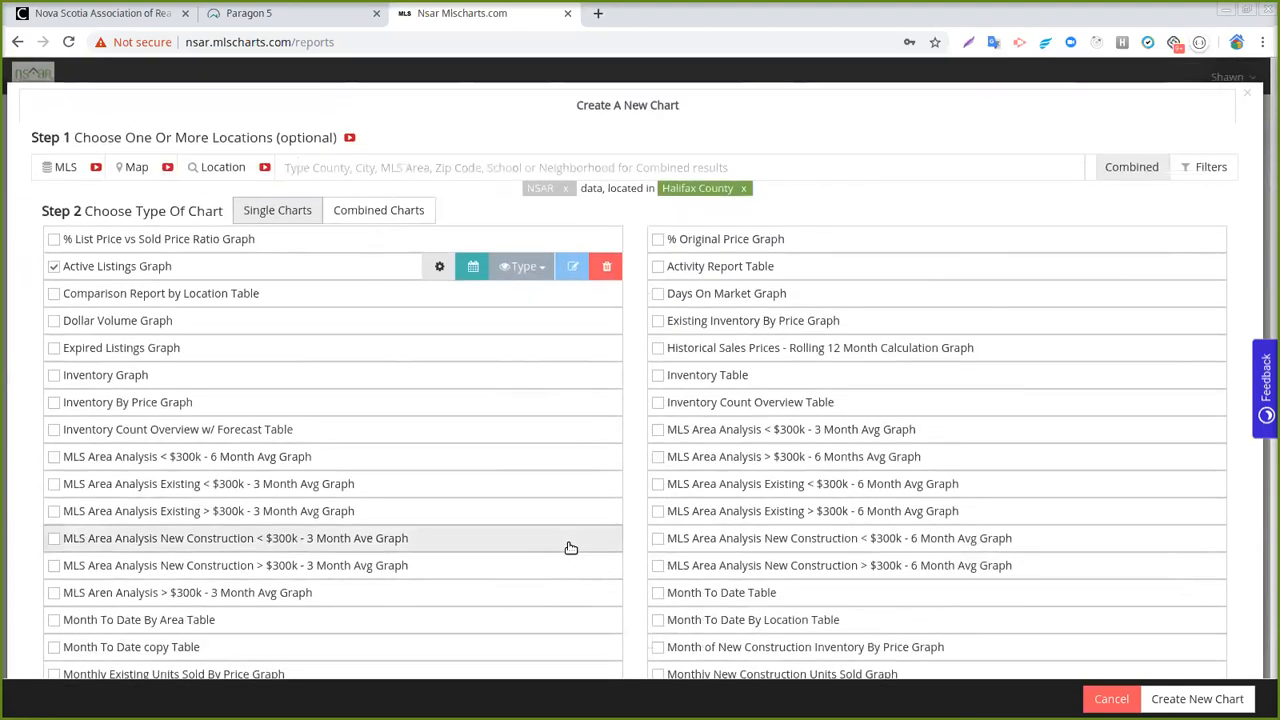
Step: Set the Active Listings Graph to show Count as Columns, and create the new chart
{"action": "left_click", "coordinate": [1197, 699]}
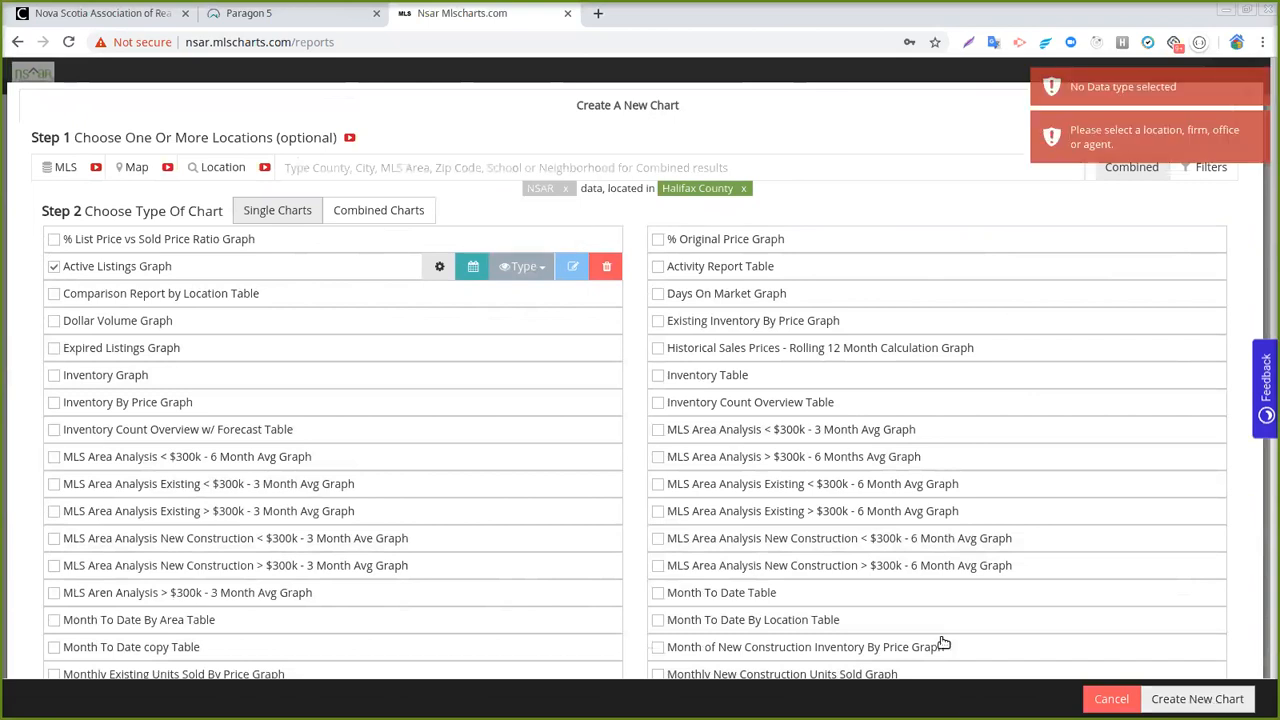
{"action": "left_click", "coordinate": [514, 274]}
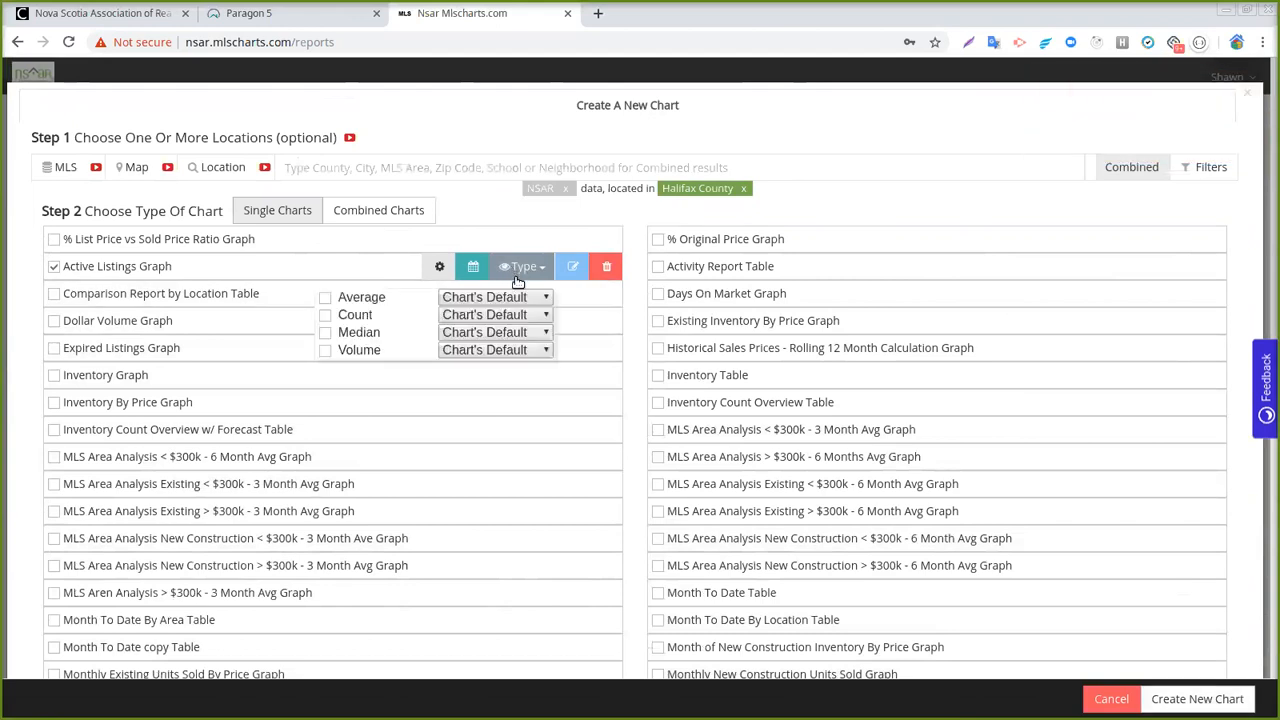
{"action": "left_click", "coordinate": [325, 317]}
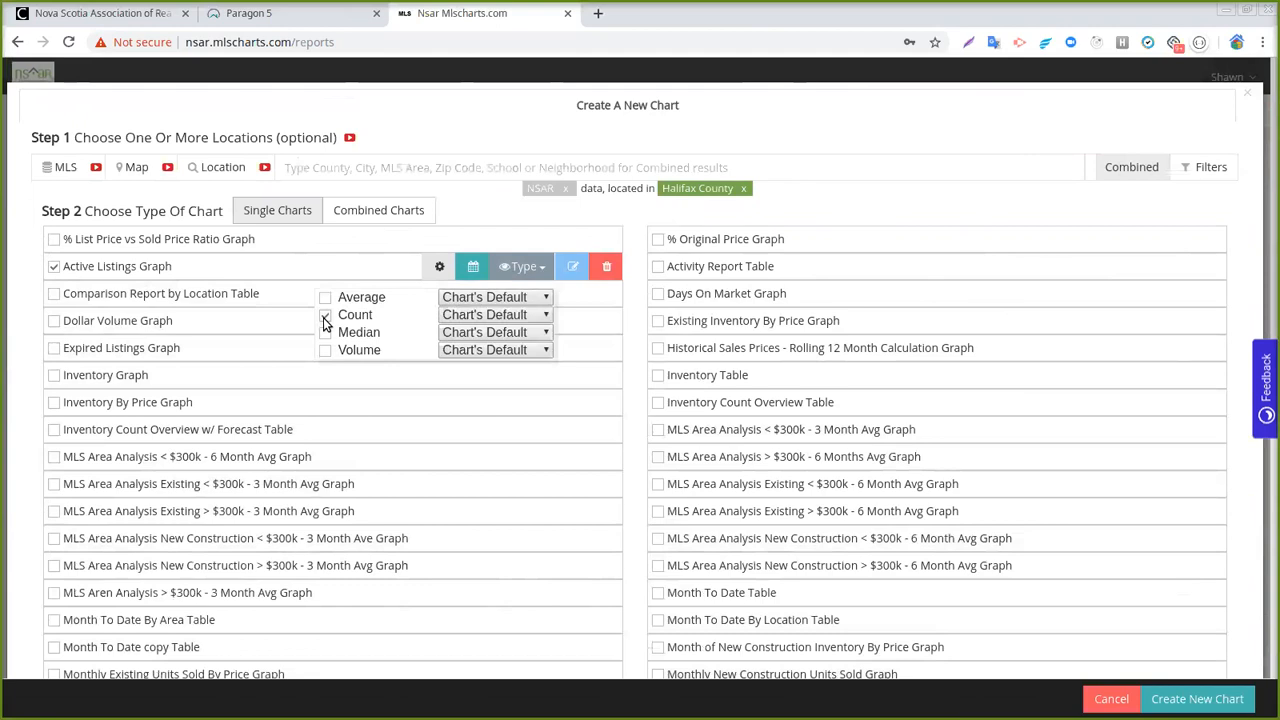
{"action": "left_click", "coordinate": [524, 317]}
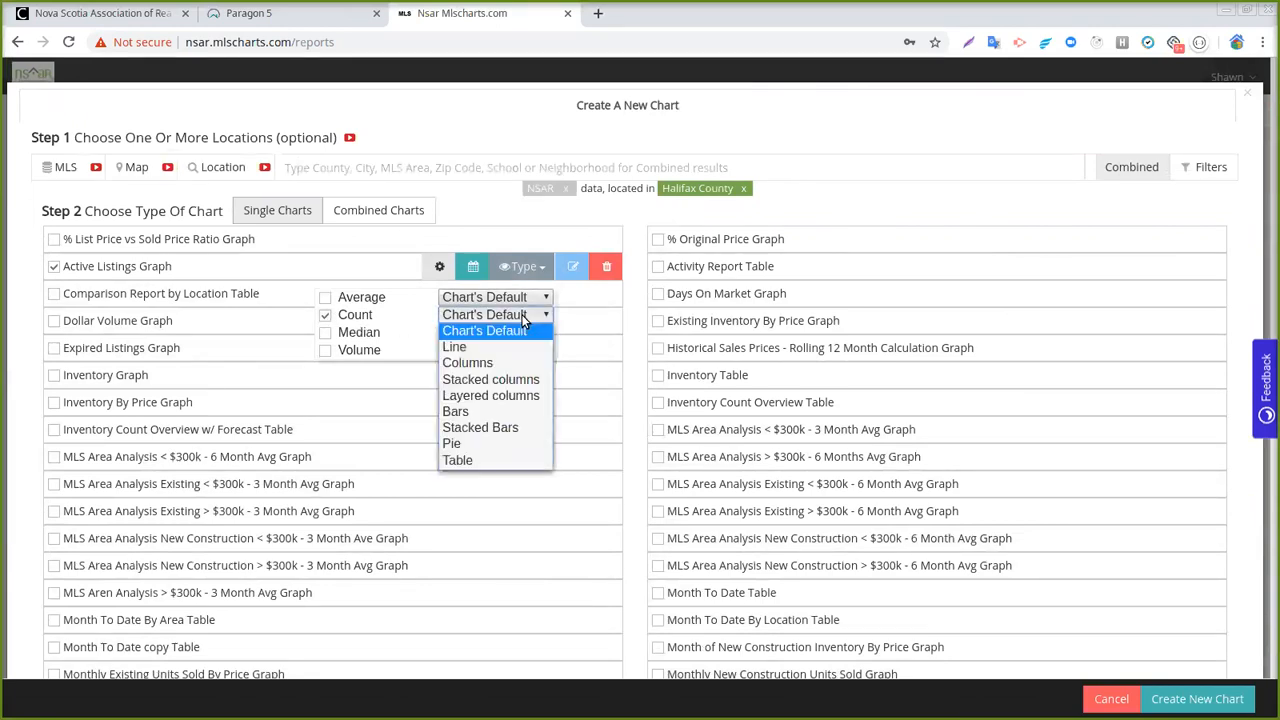
{"action": "left_click", "coordinate": [477, 365]}
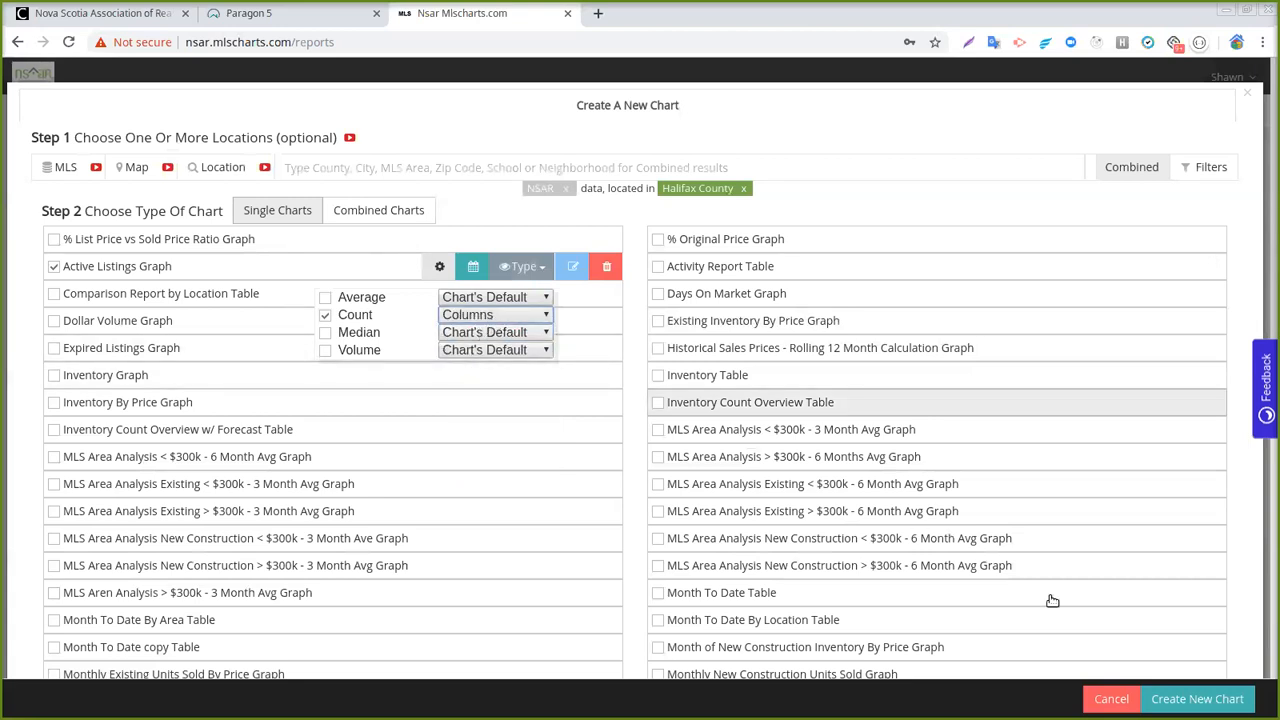
{"action": "left_click", "coordinate": [1197, 699]}
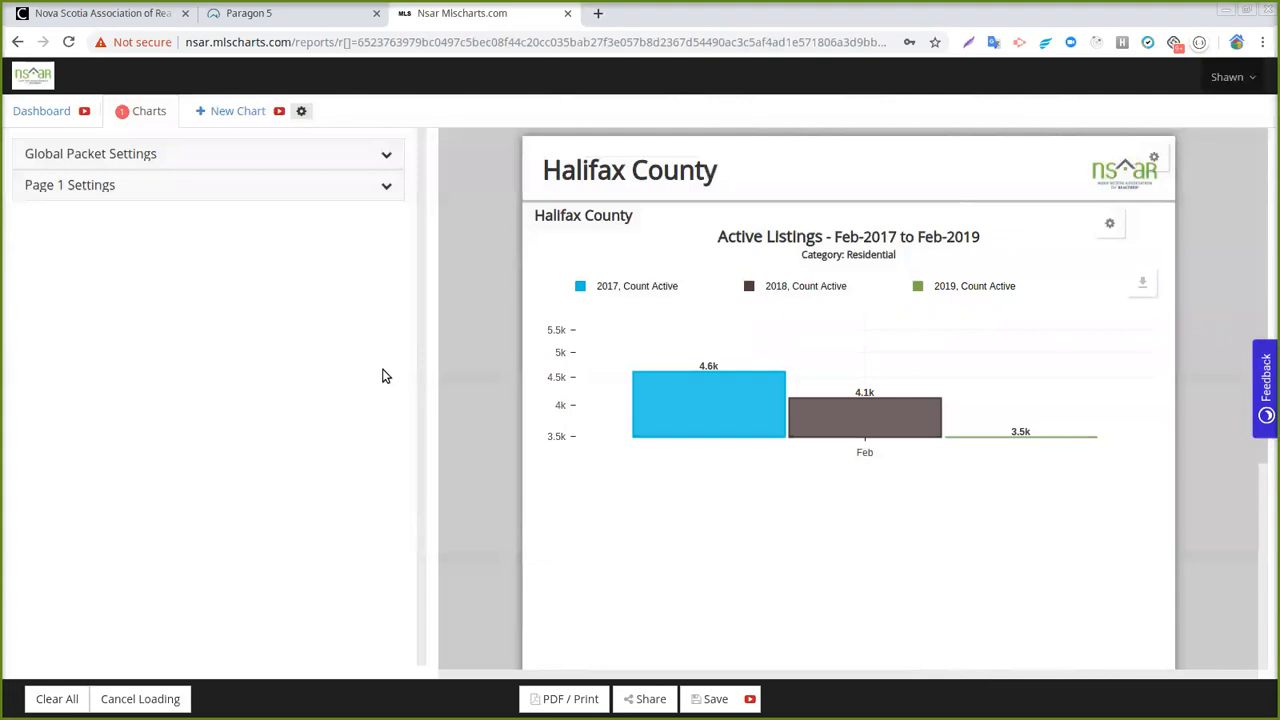
Step: Clear the loaded chart and start a new one with the location changed from Halifax County to the Bridgewater community
{"action": "left_click", "coordinate": [57, 699]}
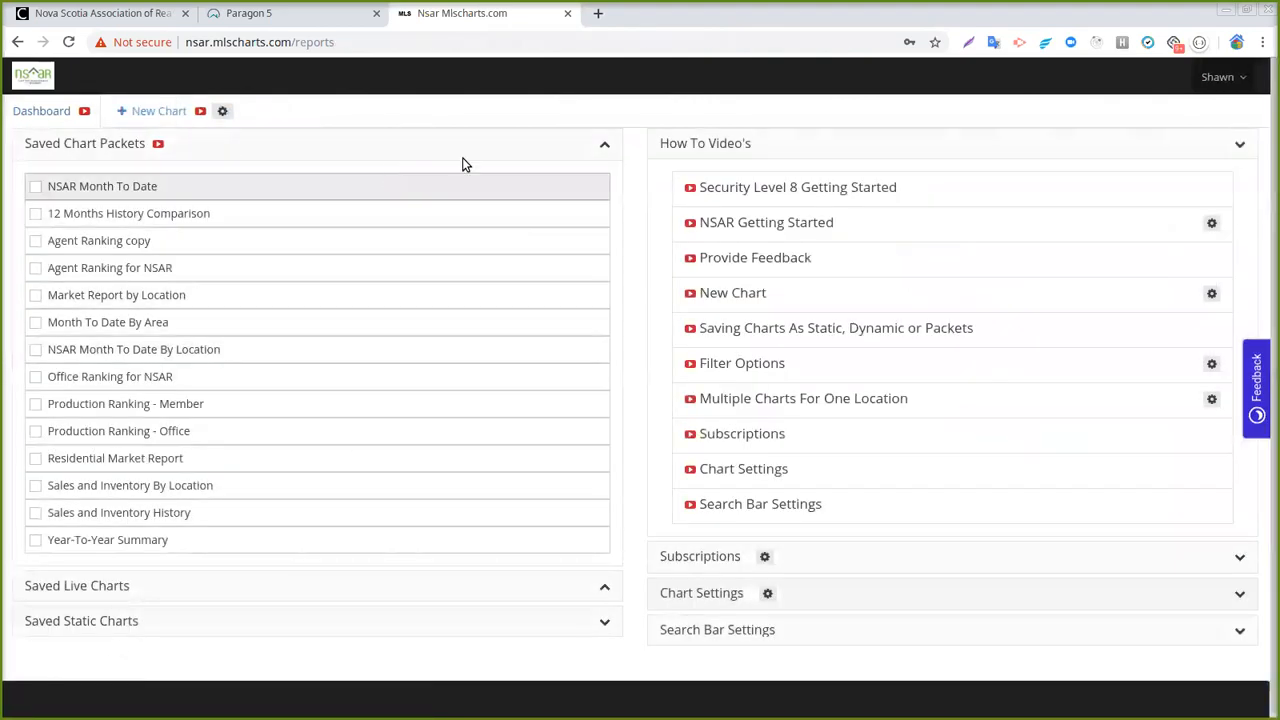
{"action": "left_click", "coordinate": [160, 113]}
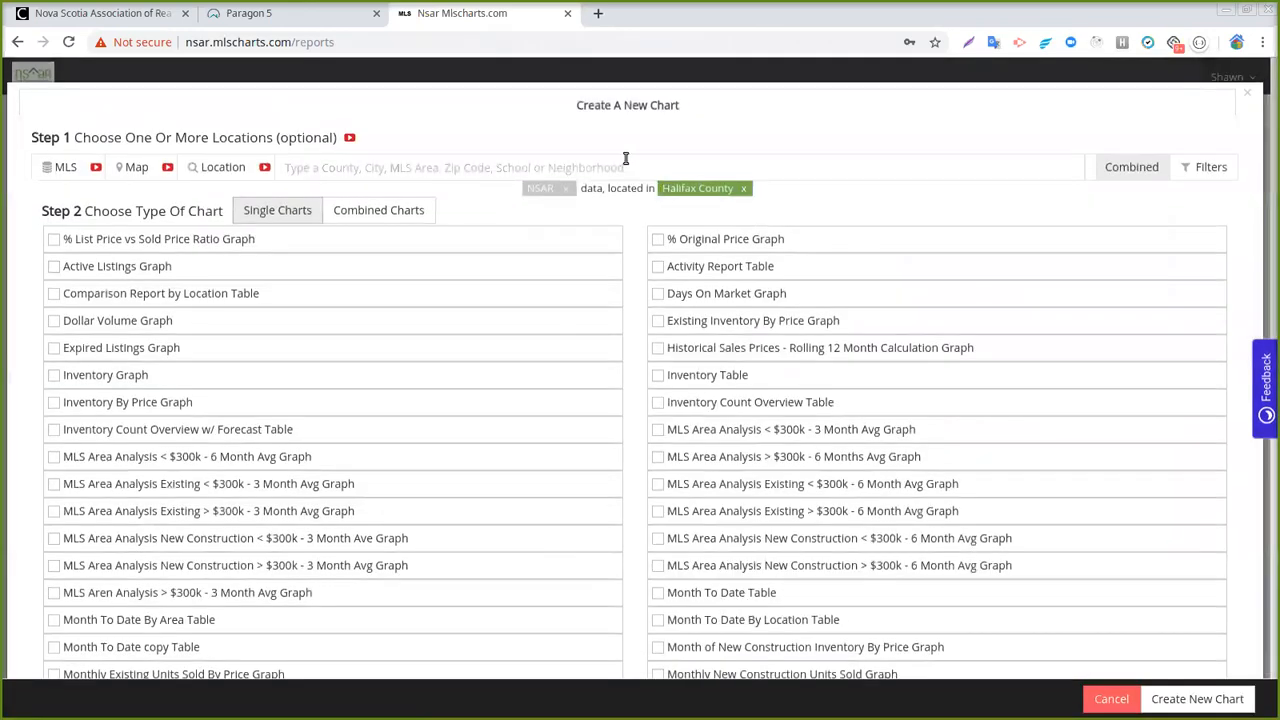
{"action": "left_click", "coordinate": [624, 160]}
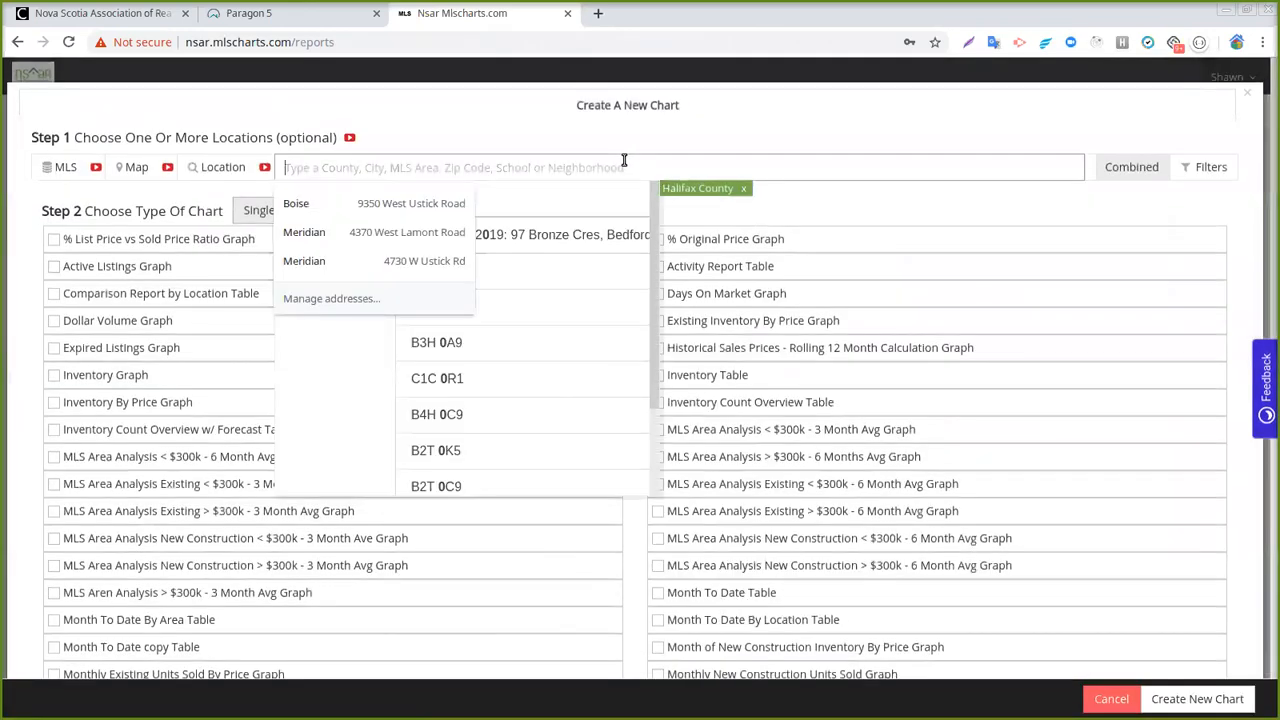
{"action": "type", "text": "Brid"}
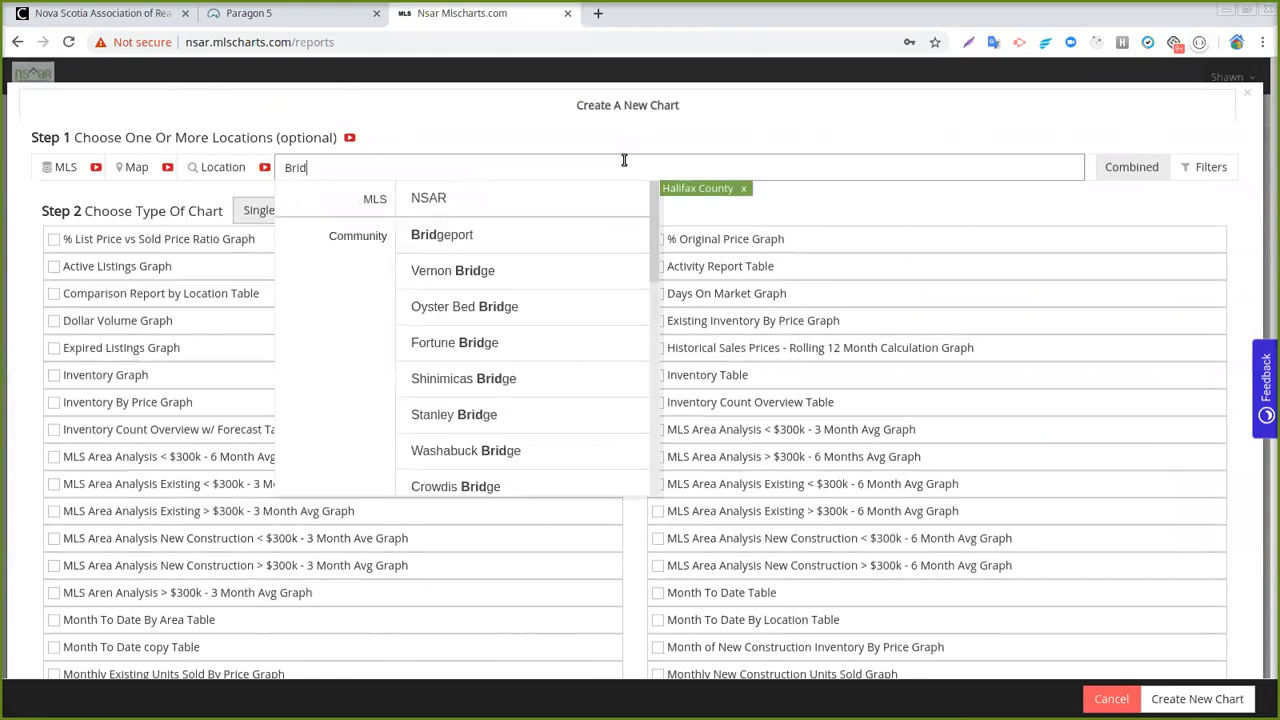
{"action": "type", "text": "ge"}
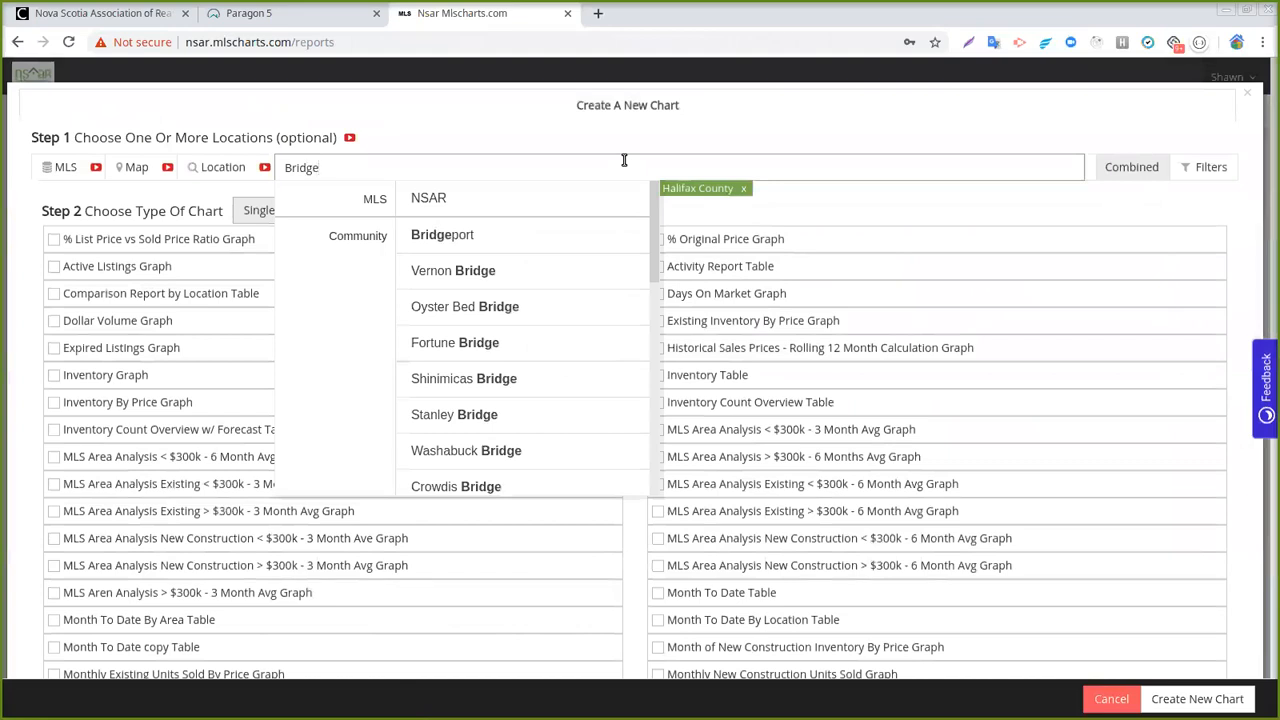
{"action": "scroll", "coordinate": [592, 280], "scroll_direction": "down", "scroll_amount": 2}
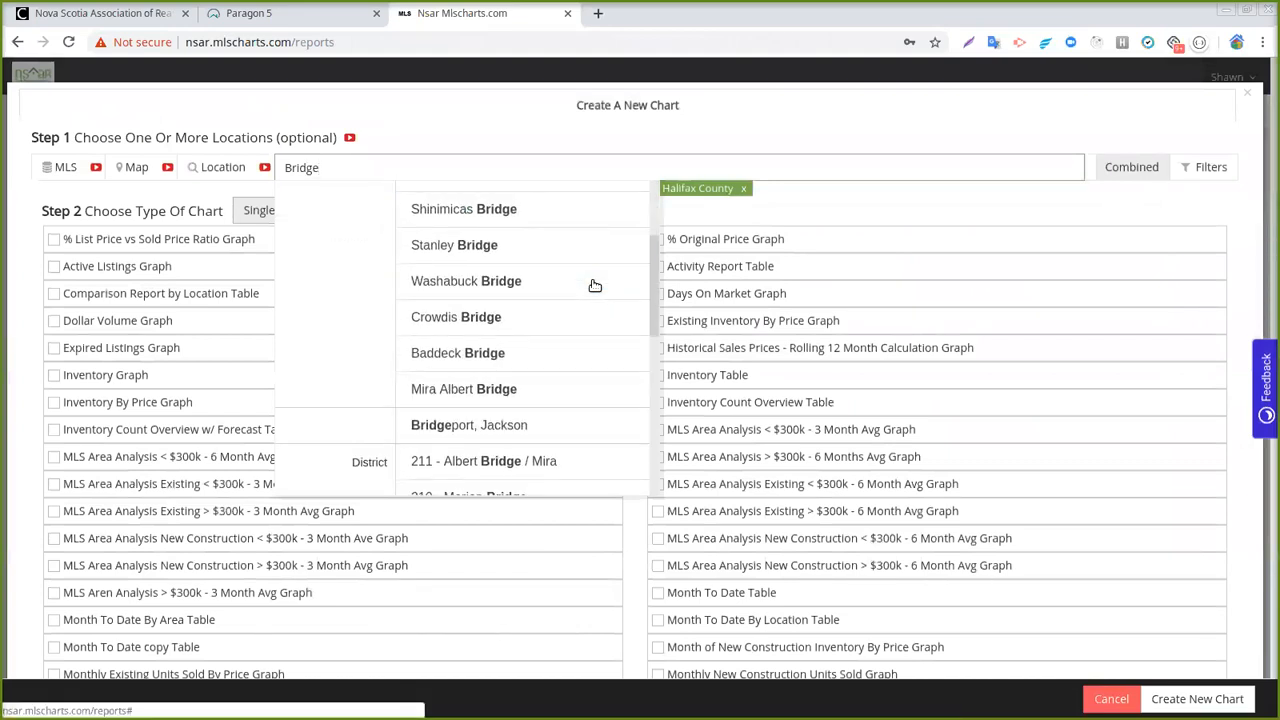
{"action": "scroll", "coordinate": [594, 286], "scroll_direction": "up", "scroll_amount": 2}
{"action": "type", "text": "wa"}
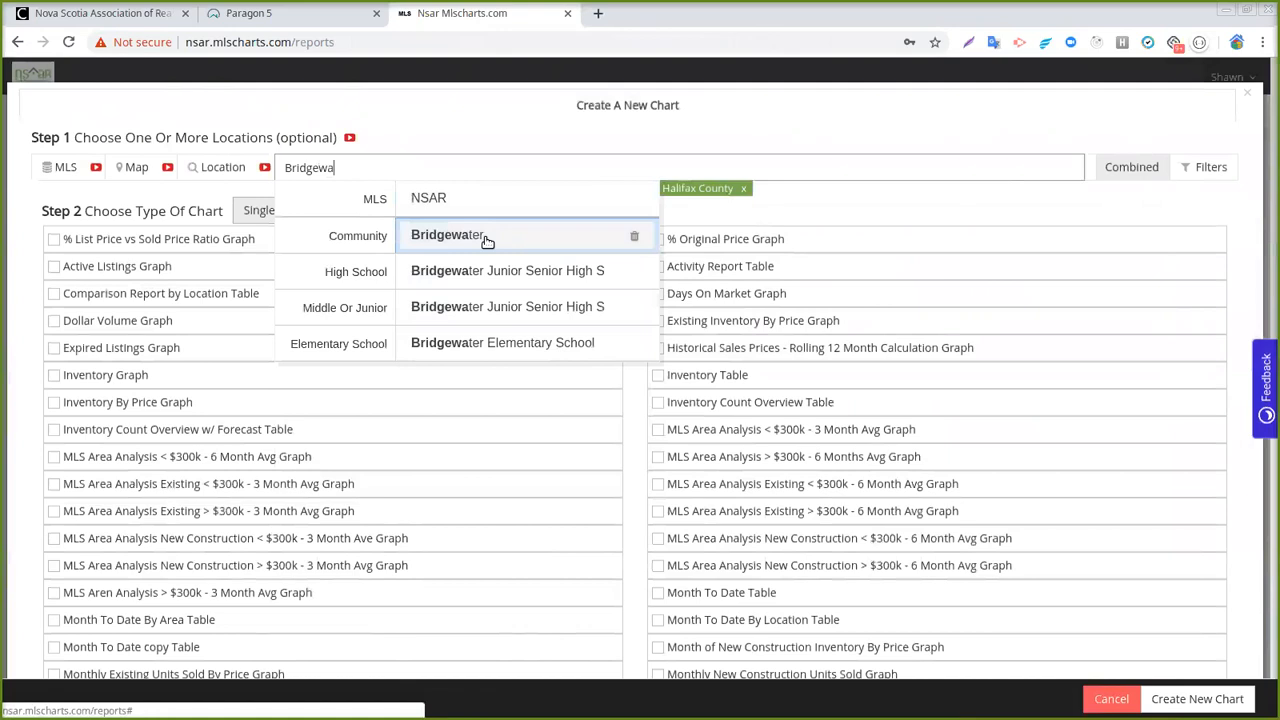
{"action": "left_click", "coordinate": [487, 237]}
{"action": "left_click", "coordinate": [669, 188]}
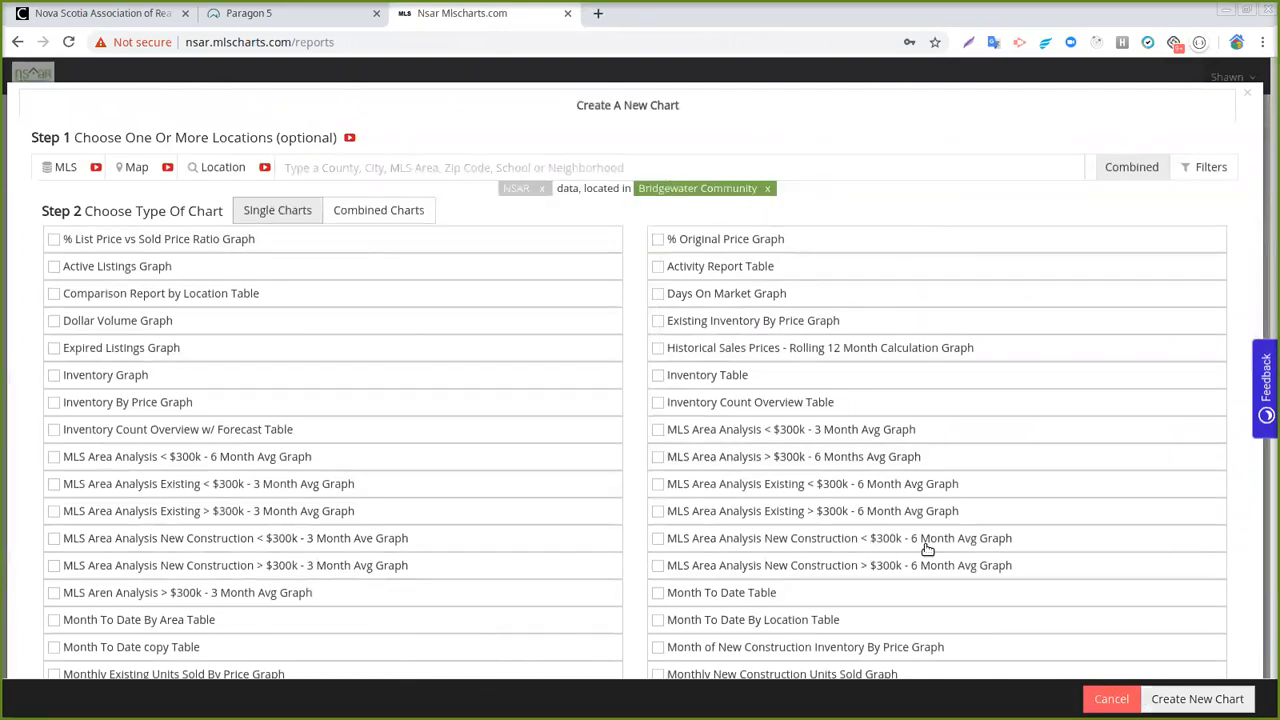
Step: Select the Active Listings Graph and set its data type to Count
{"action": "left_click", "coordinate": [55, 267]}
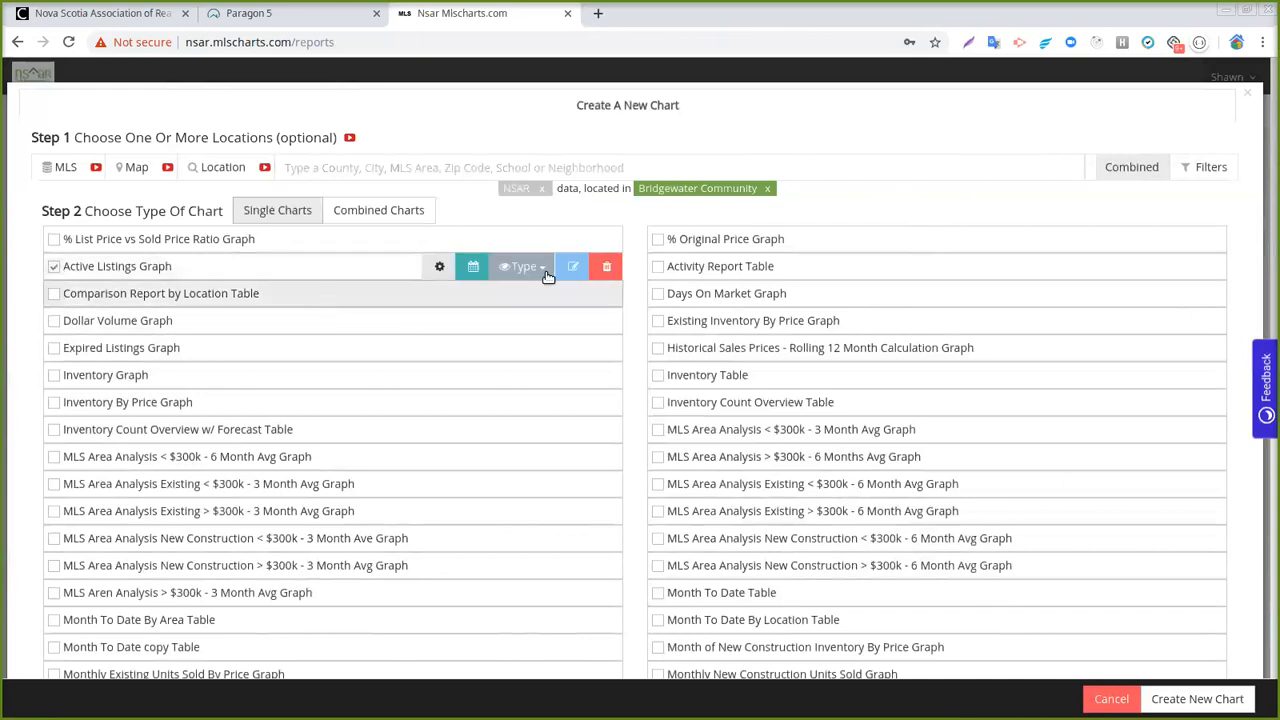
{"action": "left_click", "coordinate": [524, 267]}
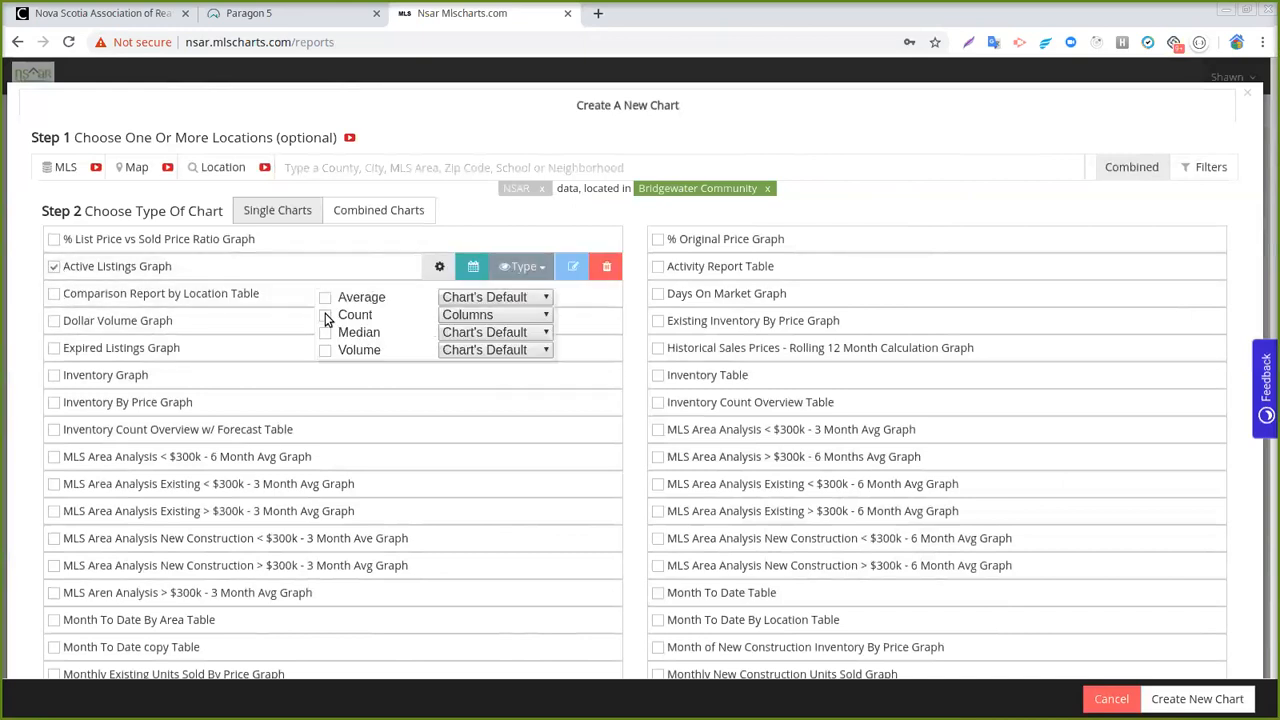
{"action": "left_click", "coordinate": [325, 315]}
Step: Set the Active Listings Graph timeline to 1 Month with Compare 3 Years, and create the new chart
{"action": "left_click", "coordinate": [474, 269]}
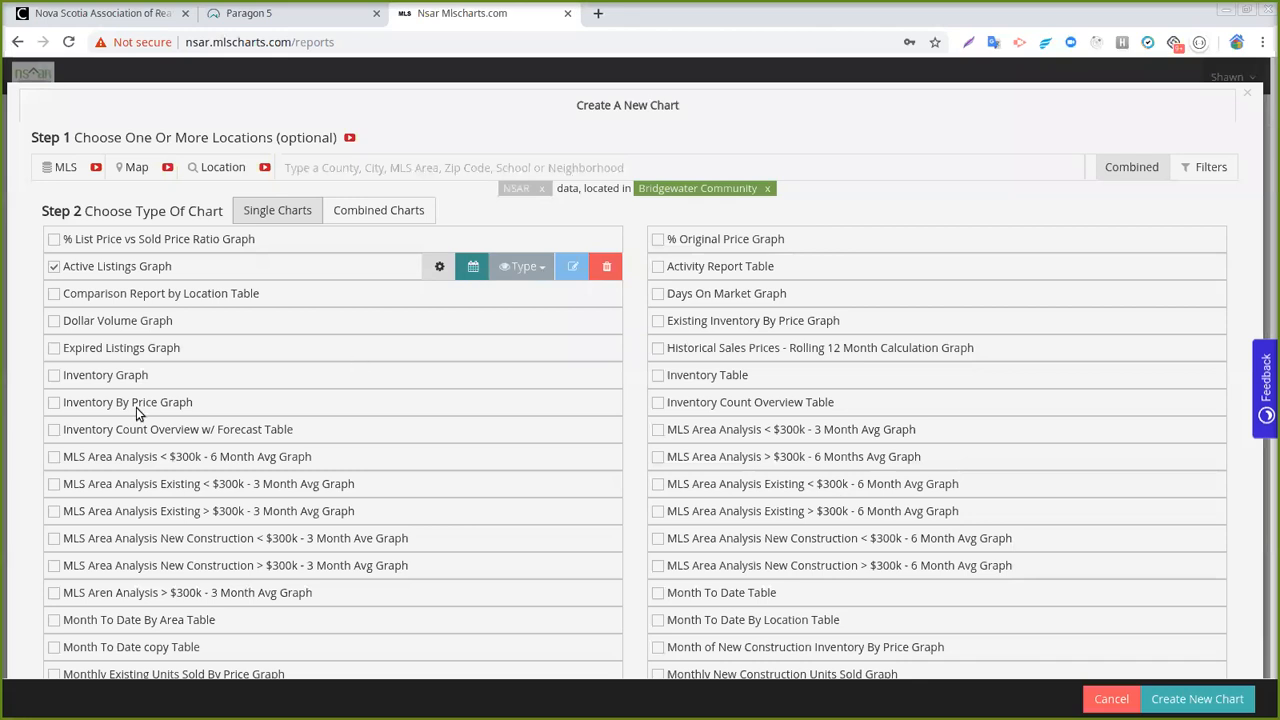
{"action": "left_click", "coordinate": [88, 393]}
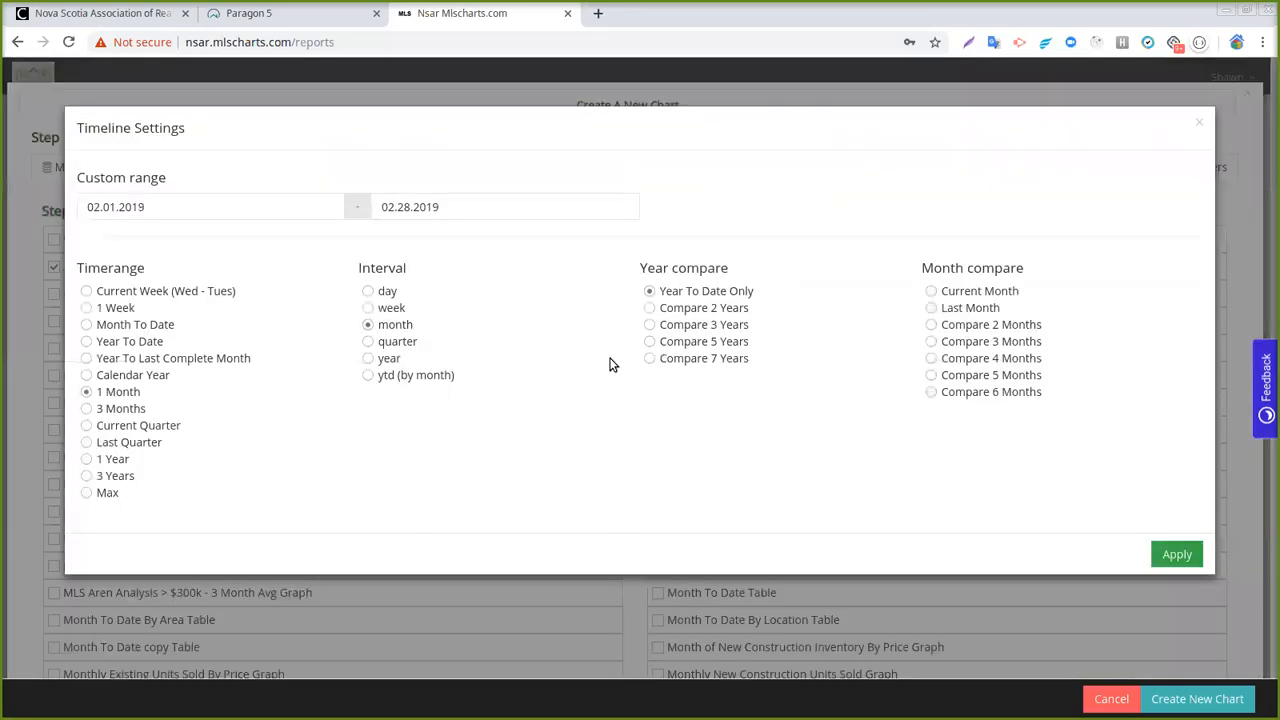
{"action": "left_click", "coordinate": [651, 326]}
{"action": "left_click", "coordinate": [1160, 552]}
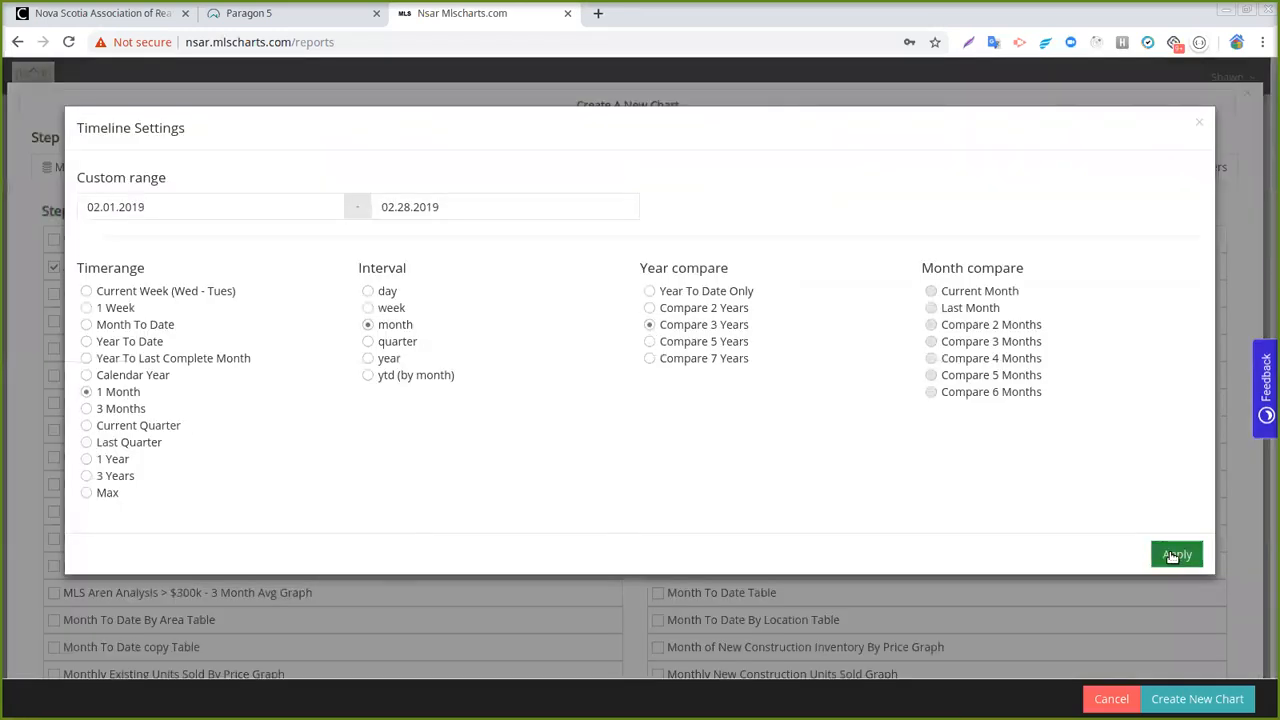
{"action": "left_click", "coordinate": [1246, 703]}
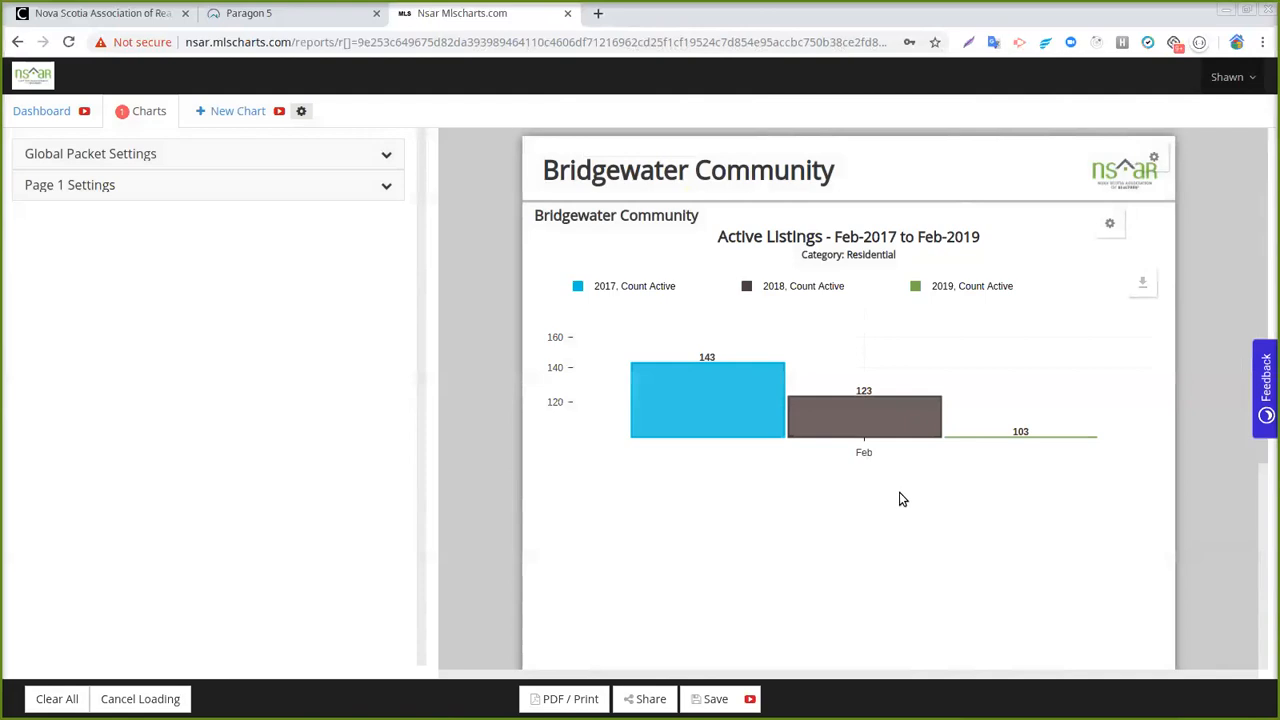
Step: Change the Bridgewater chart's timeline to Compare 7 Years in its Active Listings settings
{"action": "mouse_move", "coordinate": [708, 413]}
{"action": "left_click", "coordinate": [212, 189]}
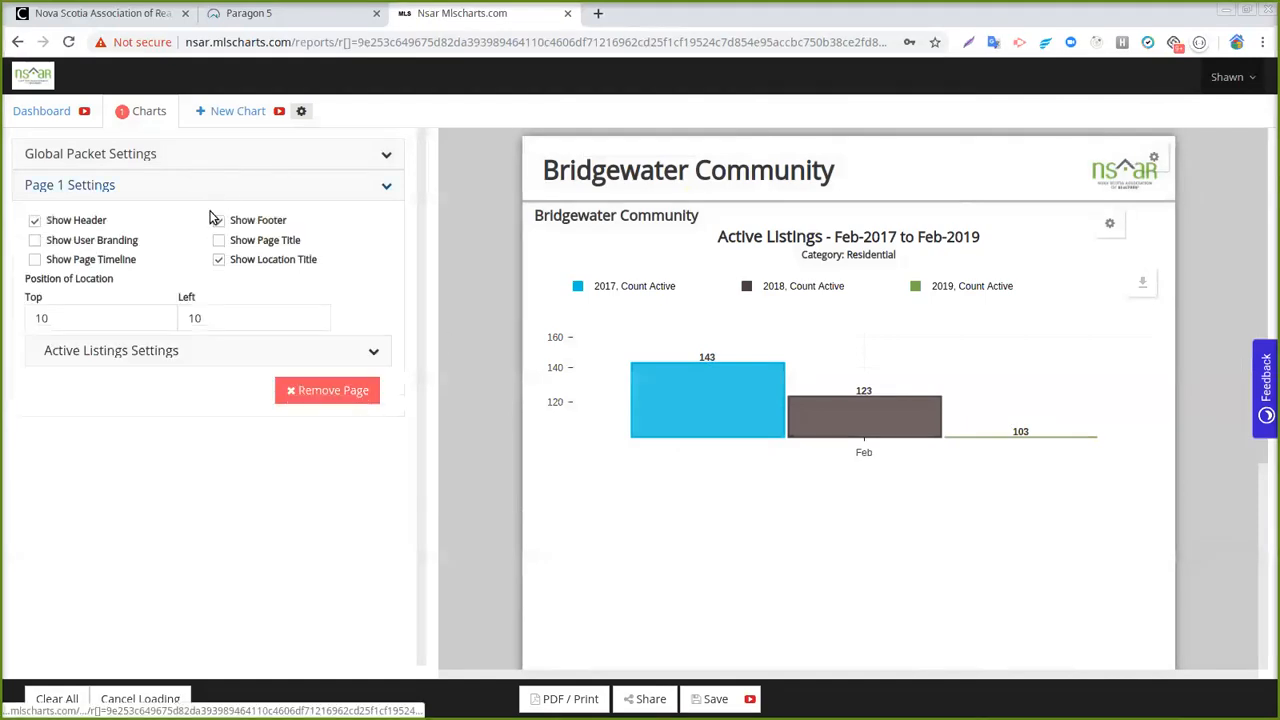
{"action": "left_click", "coordinate": [183, 349]}
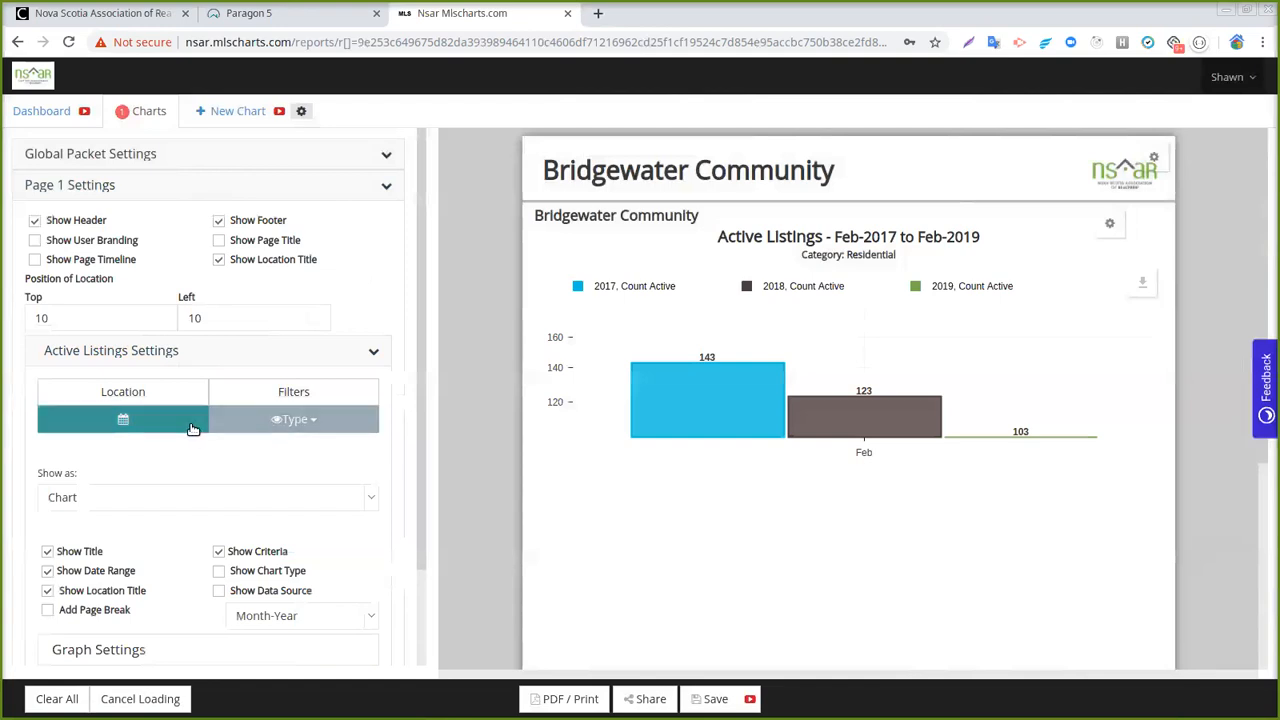
{"action": "left_click", "coordinate": [160, 421]}
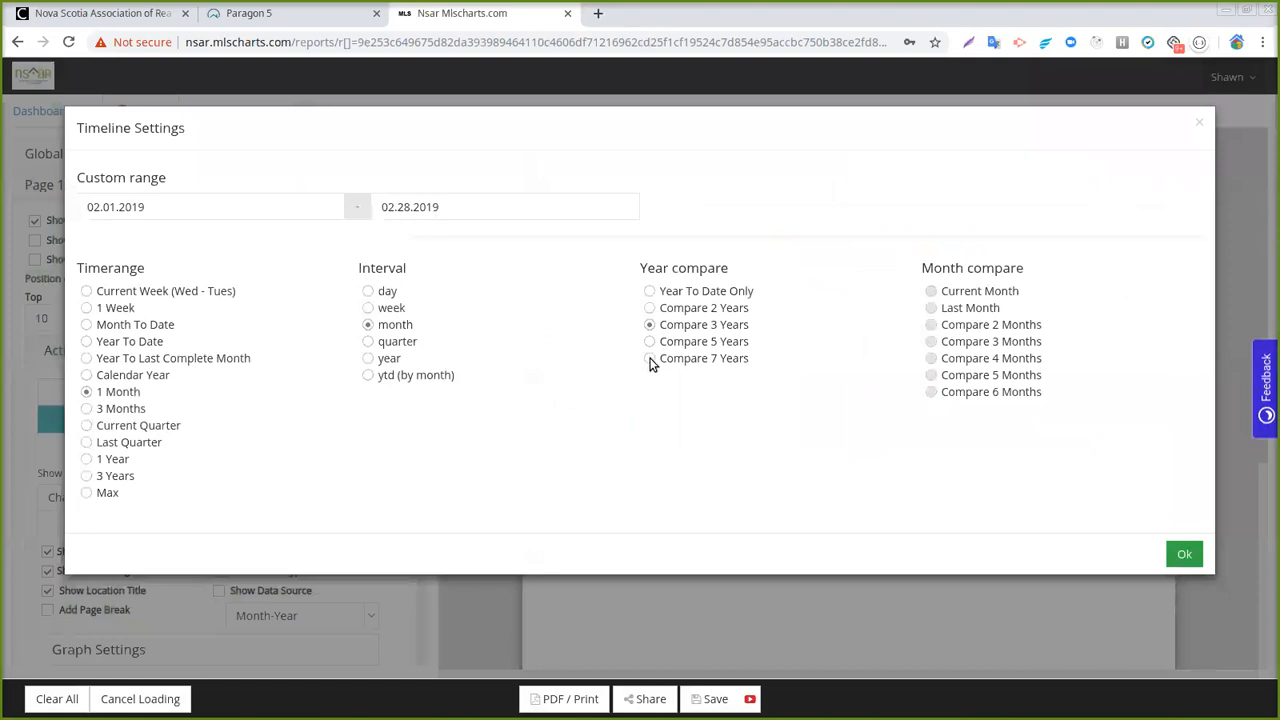
{"action": "left_click", "coordinate": [650, 358]}
{"action": "left_click", "coordinate": [1184, 554]}
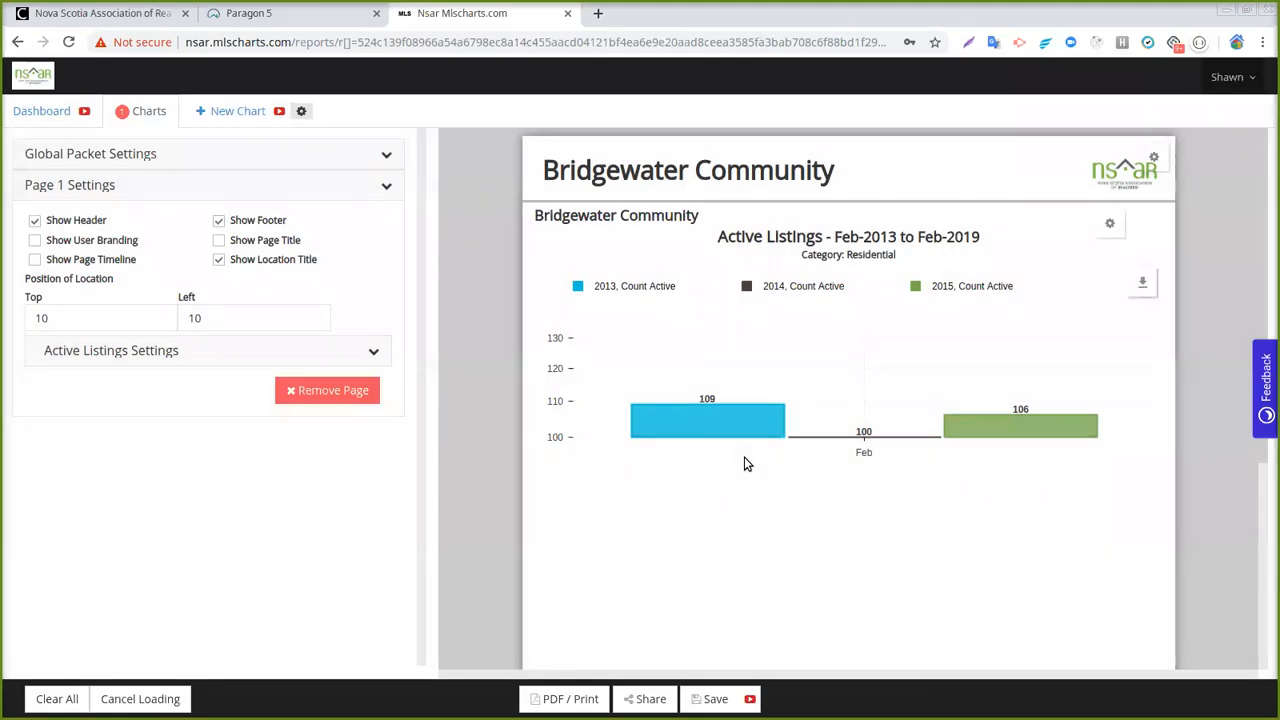
{"action": "scroll", "coordinate": [885, 541], "scroll_direction": "down", "scroll_amount": 2}
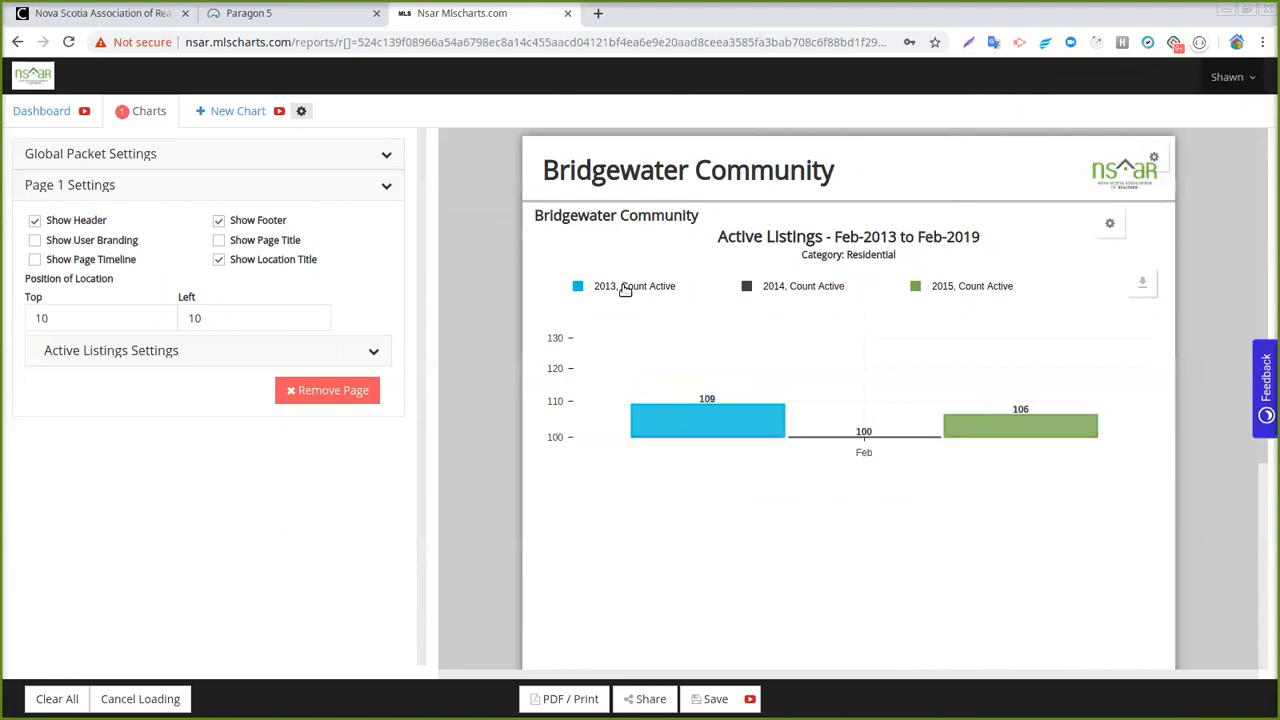
Step: Clear all loaded charts and reload the reports dashboard page
{"action": "left_click", "coordinate": [58, 699]}
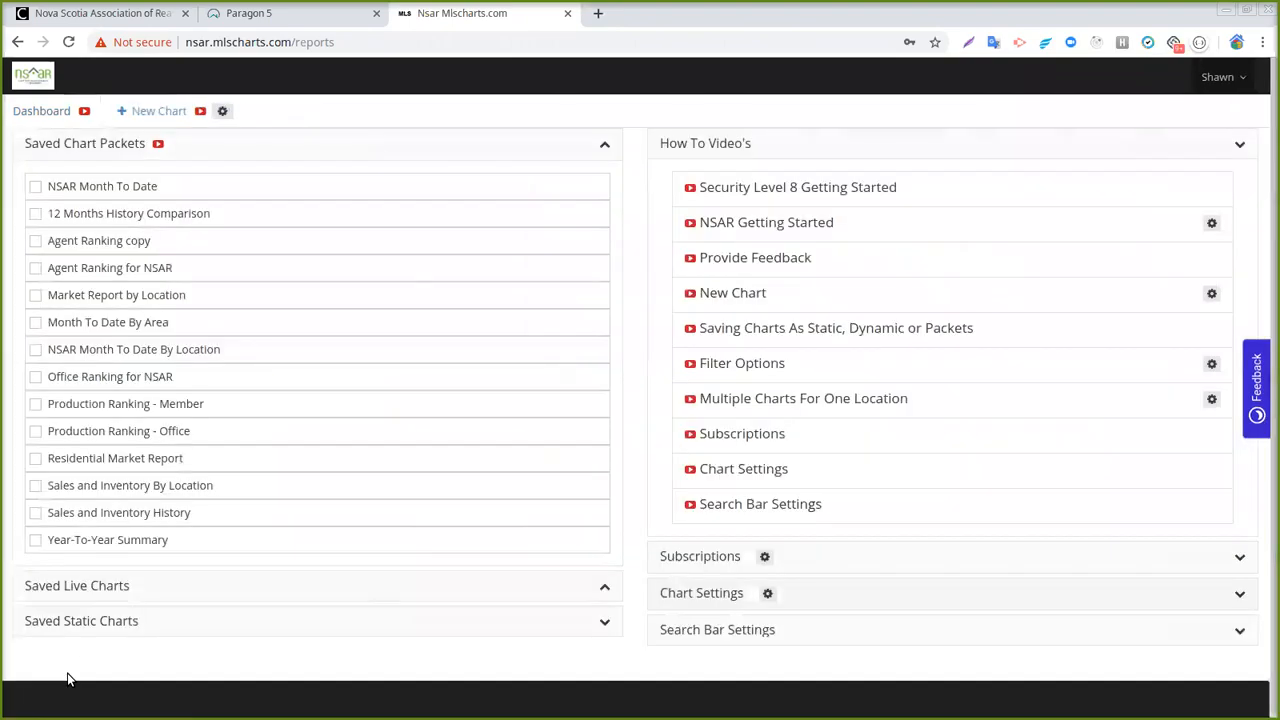
{"action": "left_click", "coordinate": [363, 45]}
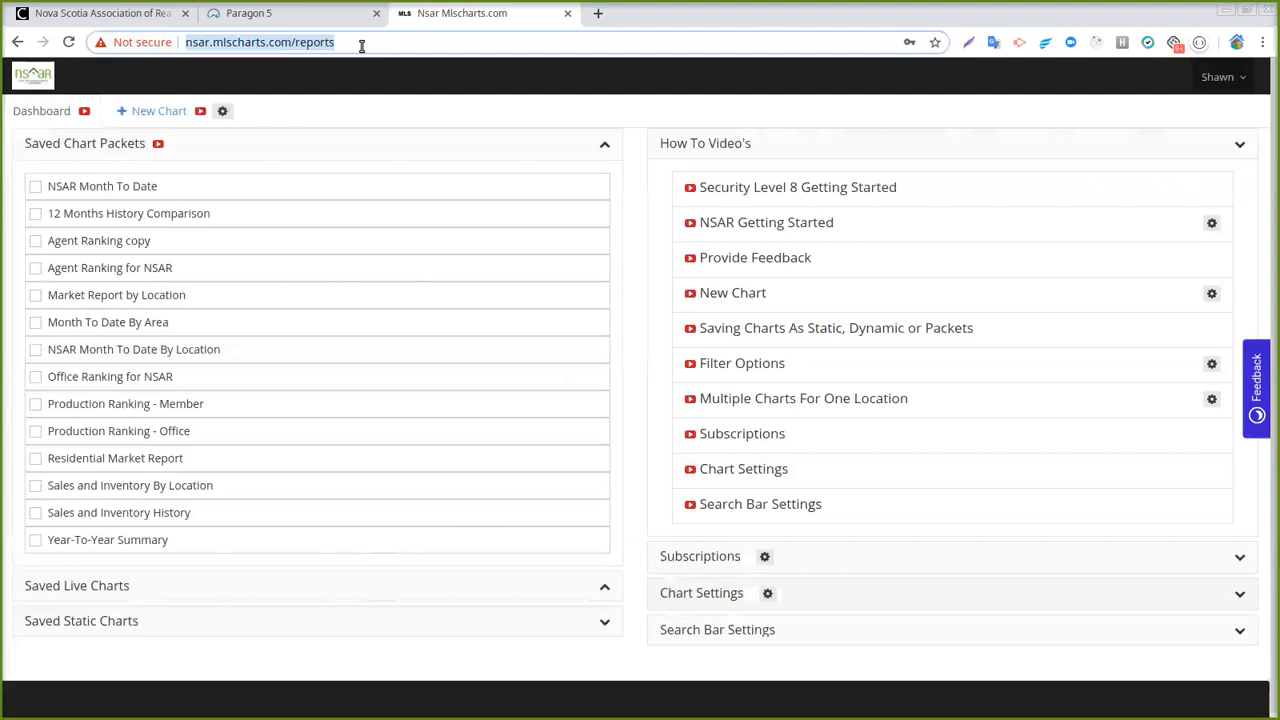
{"action": "key", "text": "Return"}
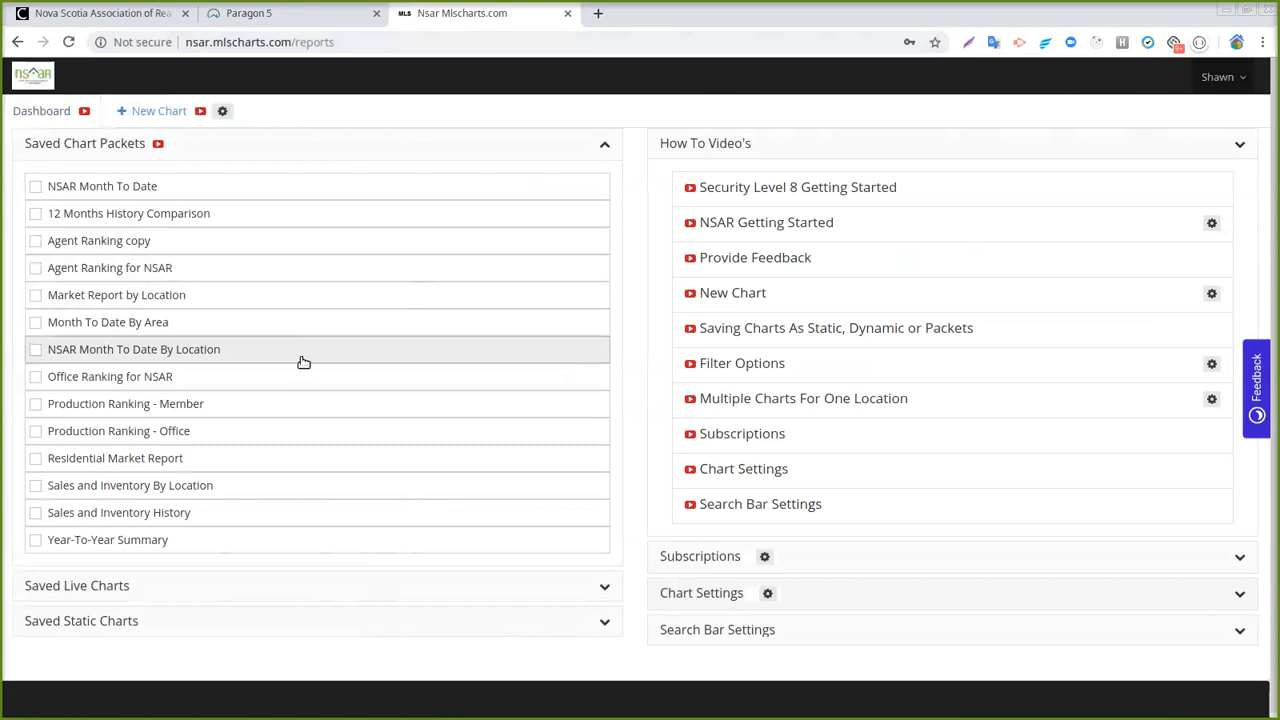
Step: Start a new chart with the Active Listings Graph and set its timeline to 1 Month with Compare 7 Years
{"action": "left_click", "coordinate": [135, 111]}
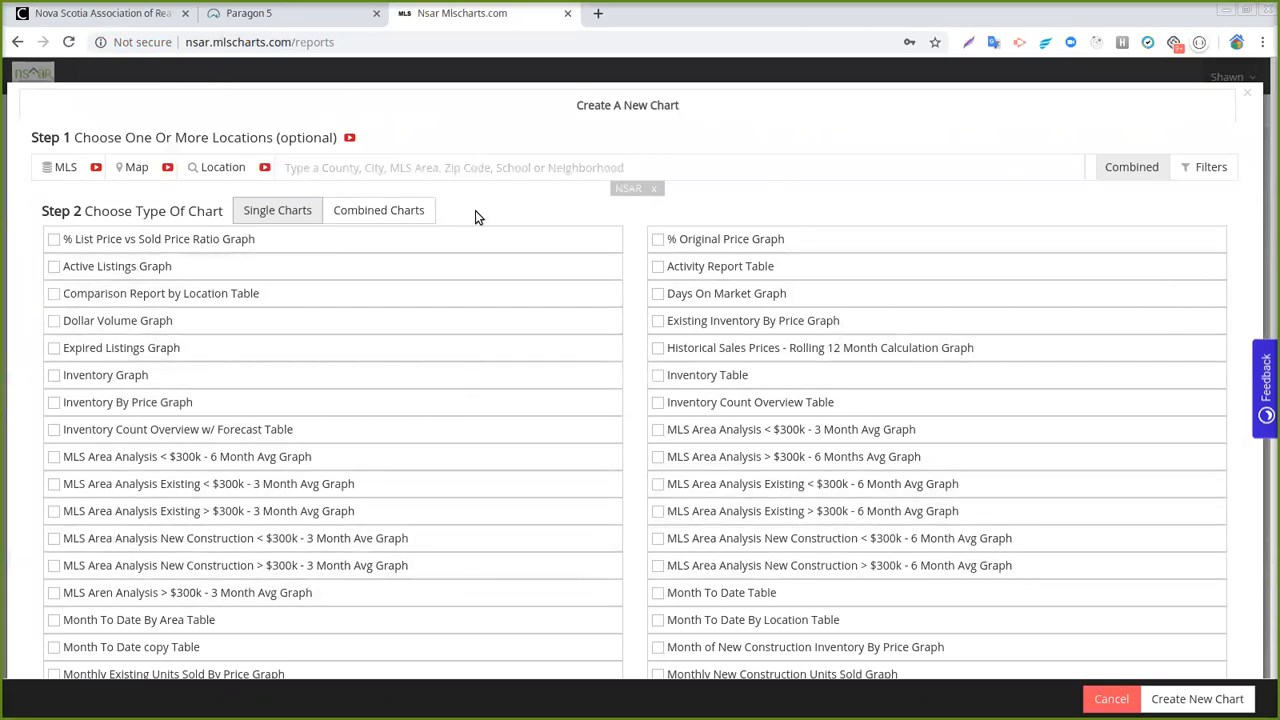
{"action": "left_click", "coordinate": [1249, 97]}
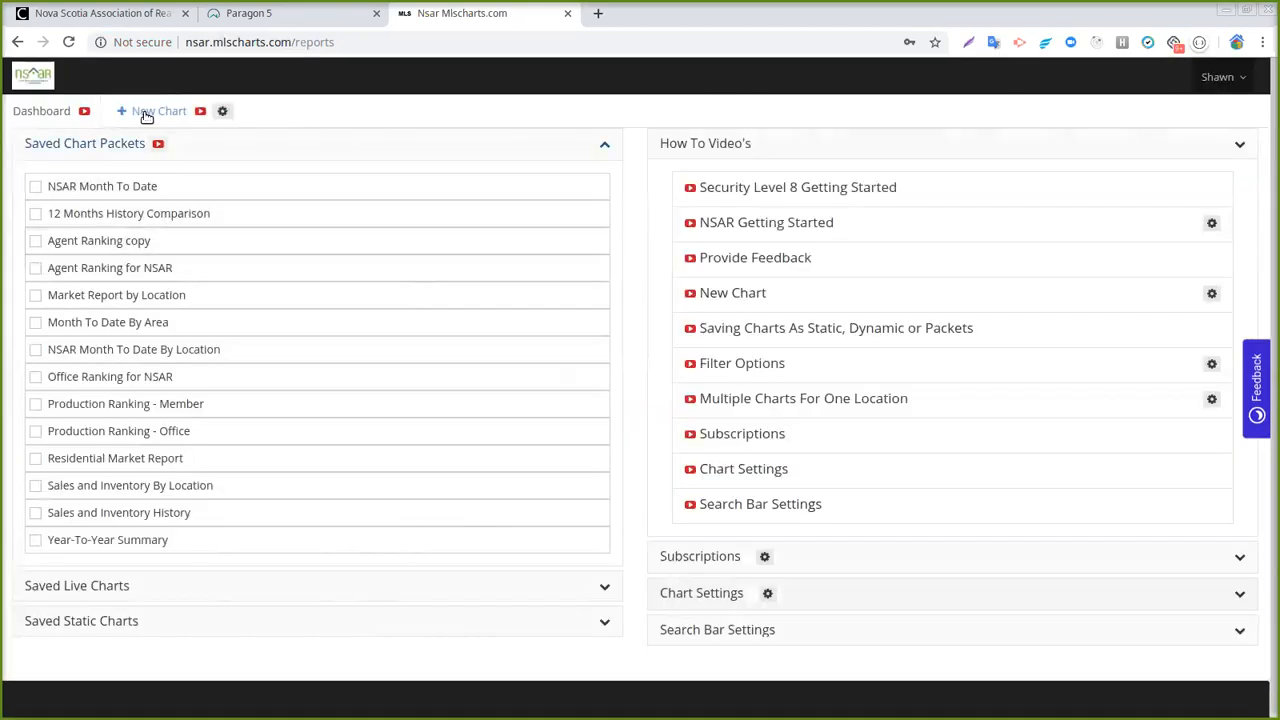
{"action": "left_click", "coordinate": [147, 117]}
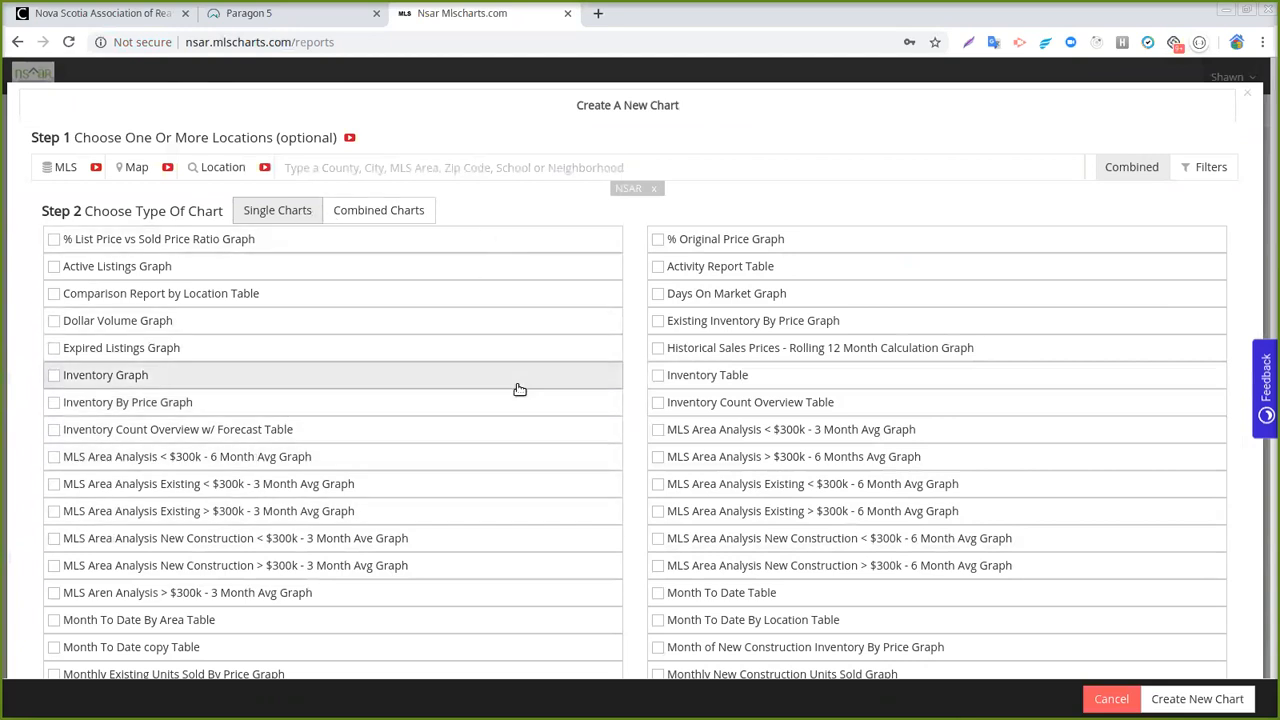
{"action": "left_click", "coordinate": [54, 266]}
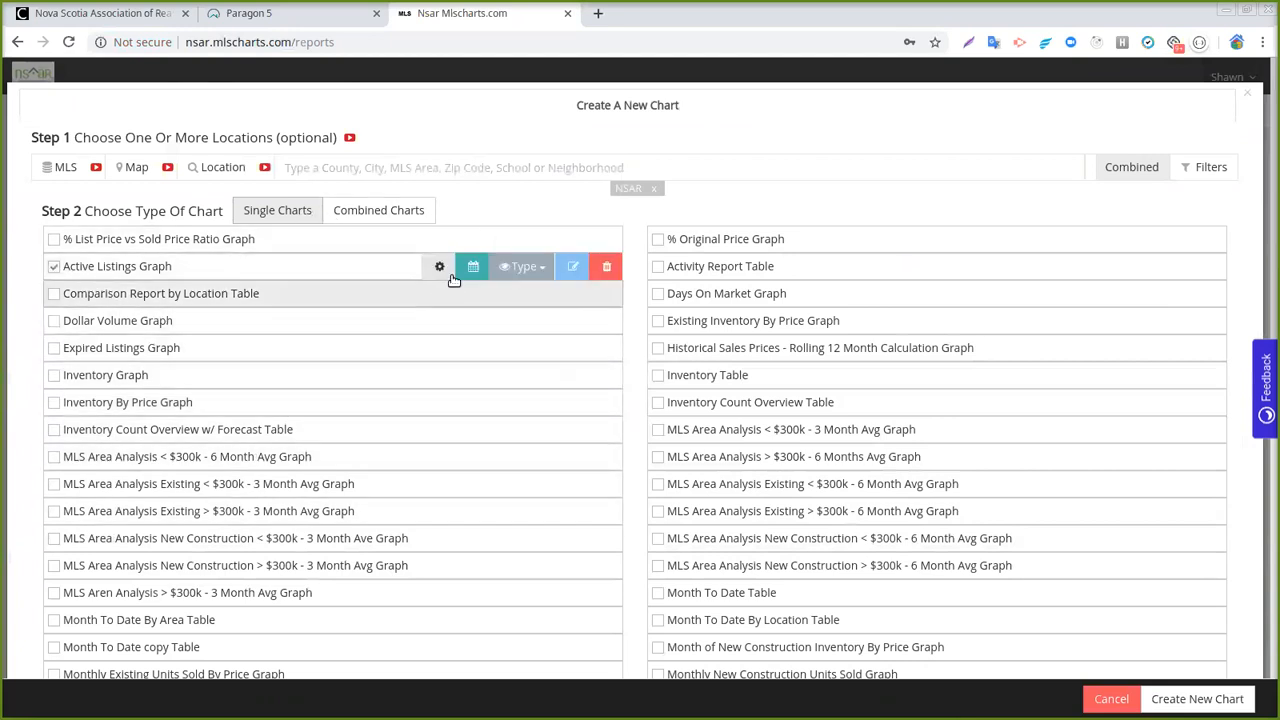
{"action": "left_click", "coordinate": [473, 267]}
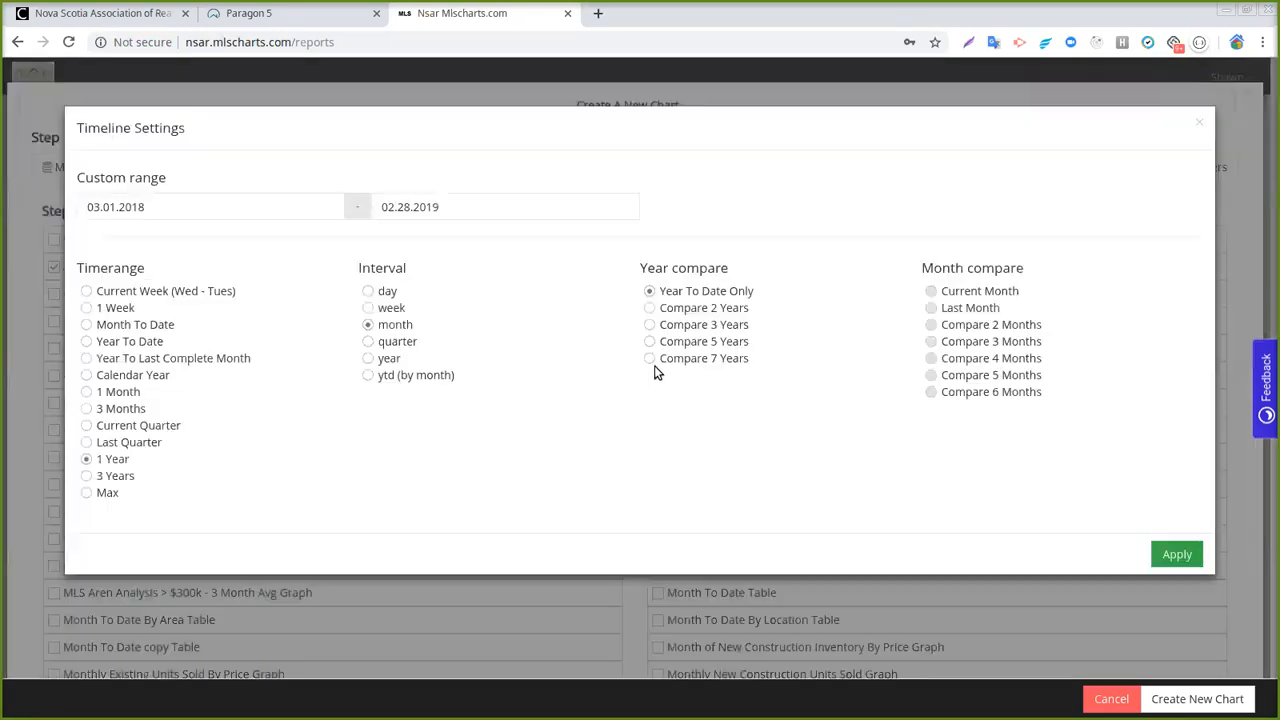
{"action": "left_click", "coordinate": [649, 362]}
{"action": "left_click", "coordinate": [87, 392]}
{"action": "left_click", "coordinate": [1177, 556]}
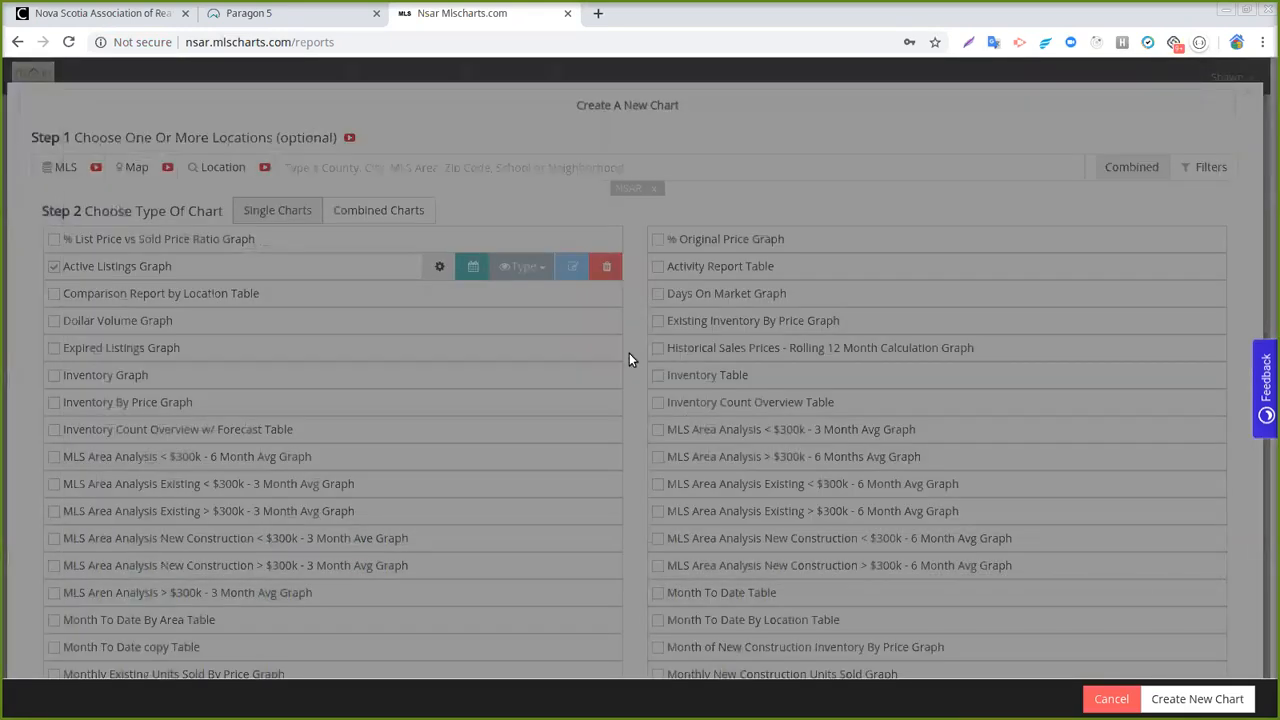
Step: Set the Active Listings Graph to show Count as Columns
{"action": "left_click", "coordinate": [522, 270]}
{"action": "left_click", "coordinate": [325, 315]}
{"action": "left_click", "coordinate": [488, 315]}
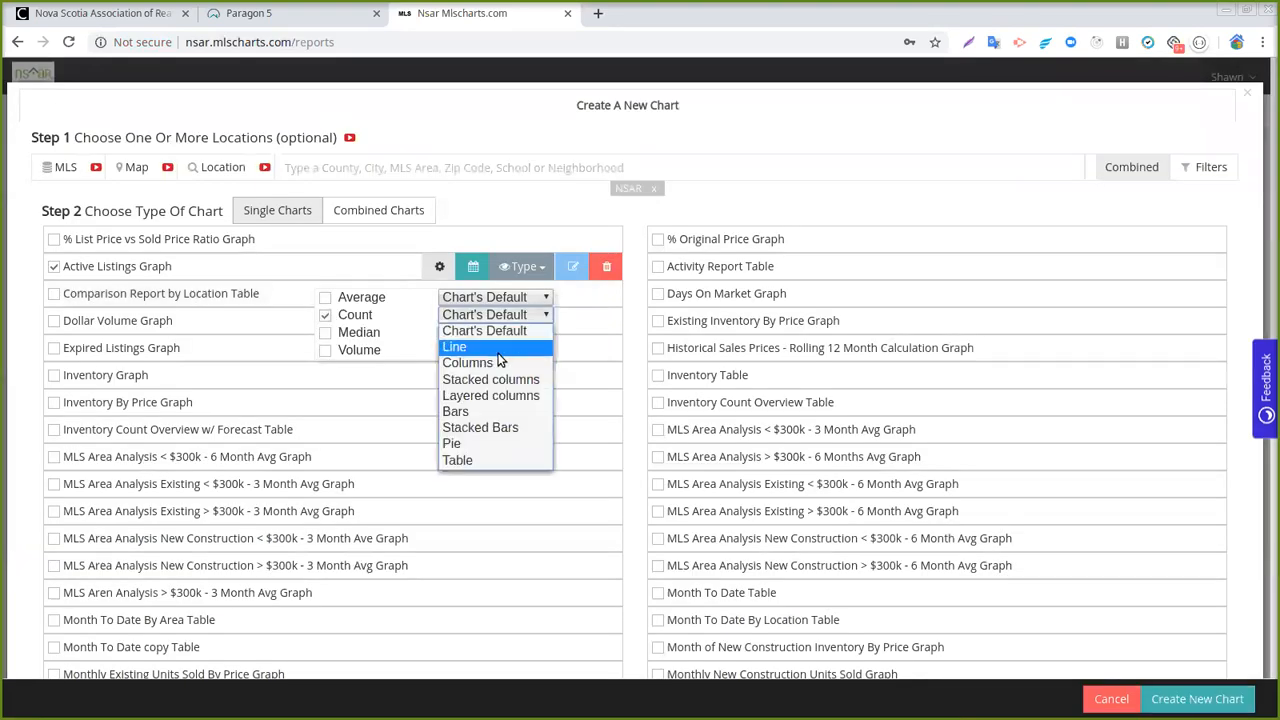
{"action": "left_click", "coordinate": [501, 360]}
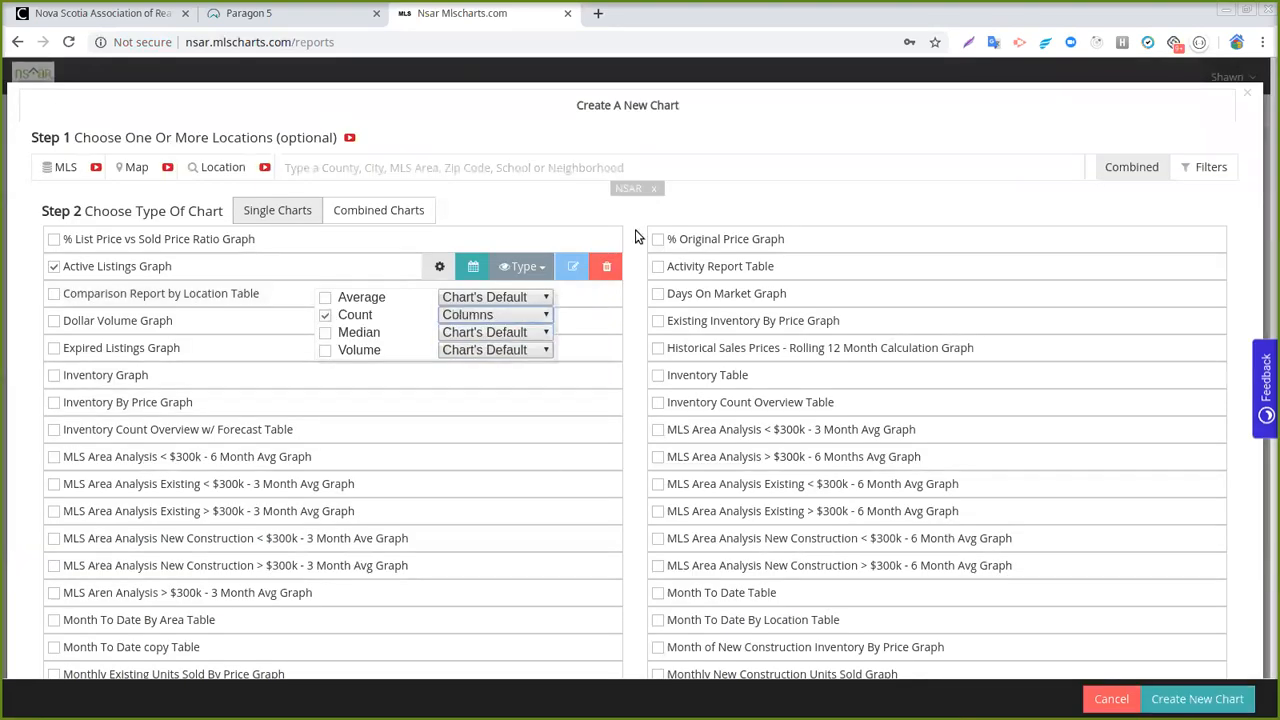
Step: Add the Bridgewater community as the chart's location and create the new chart
{"action": "left_click", "coordinate": [533, 165]}
{"action": "type", "text": "B"}
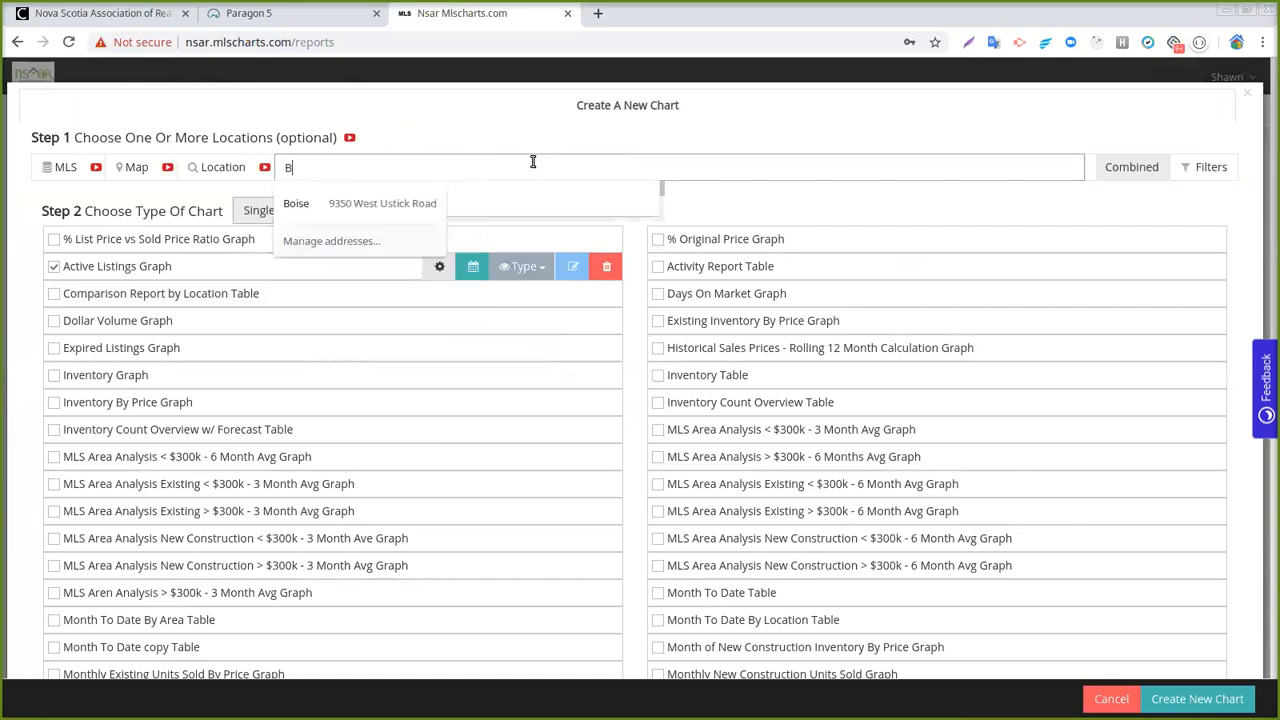
{"action": "type", "text": "ridge"}
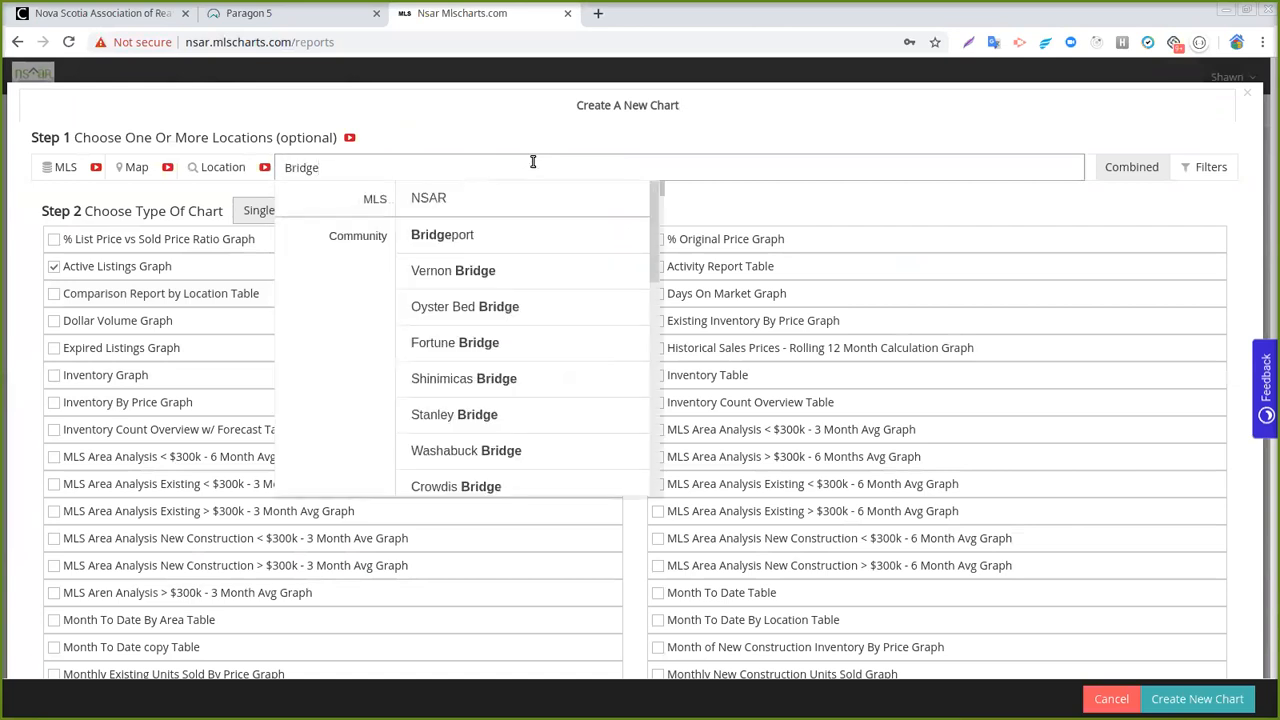
{"action": "type", "text": "w"}
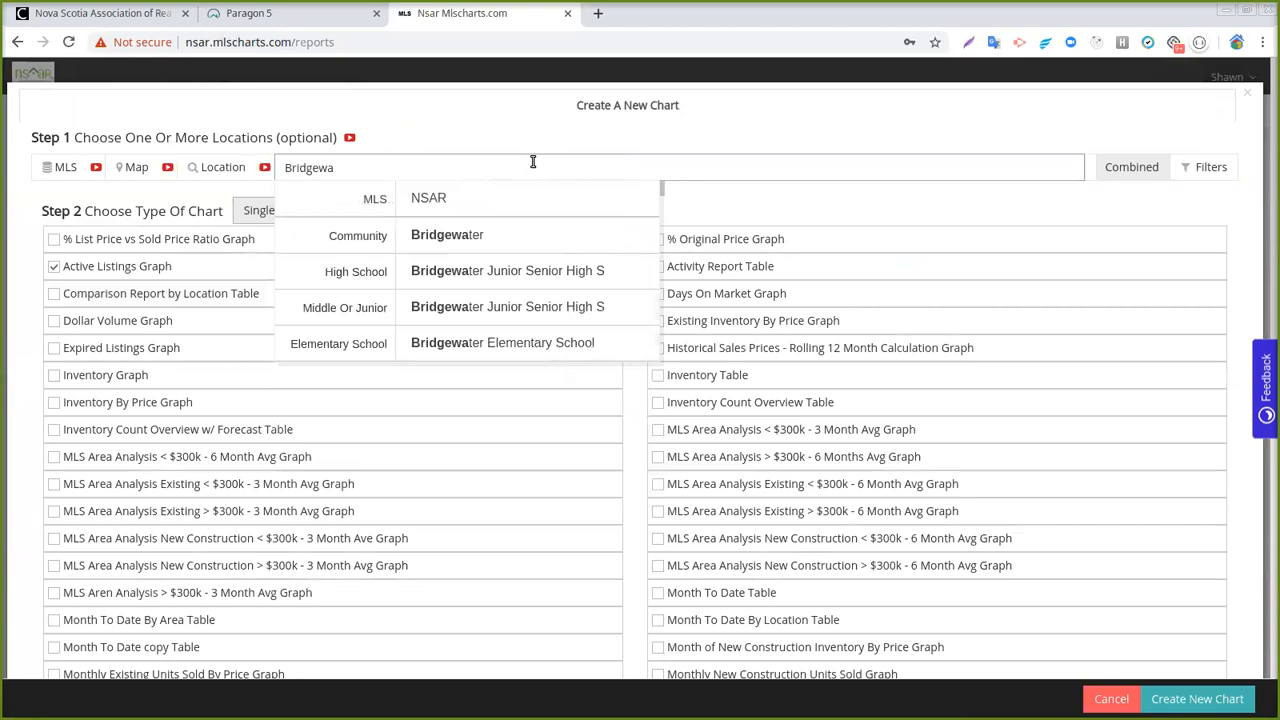
{"action": "type", "text": "a"}
{"action": "left_click", "coordinate": [516, 238]}
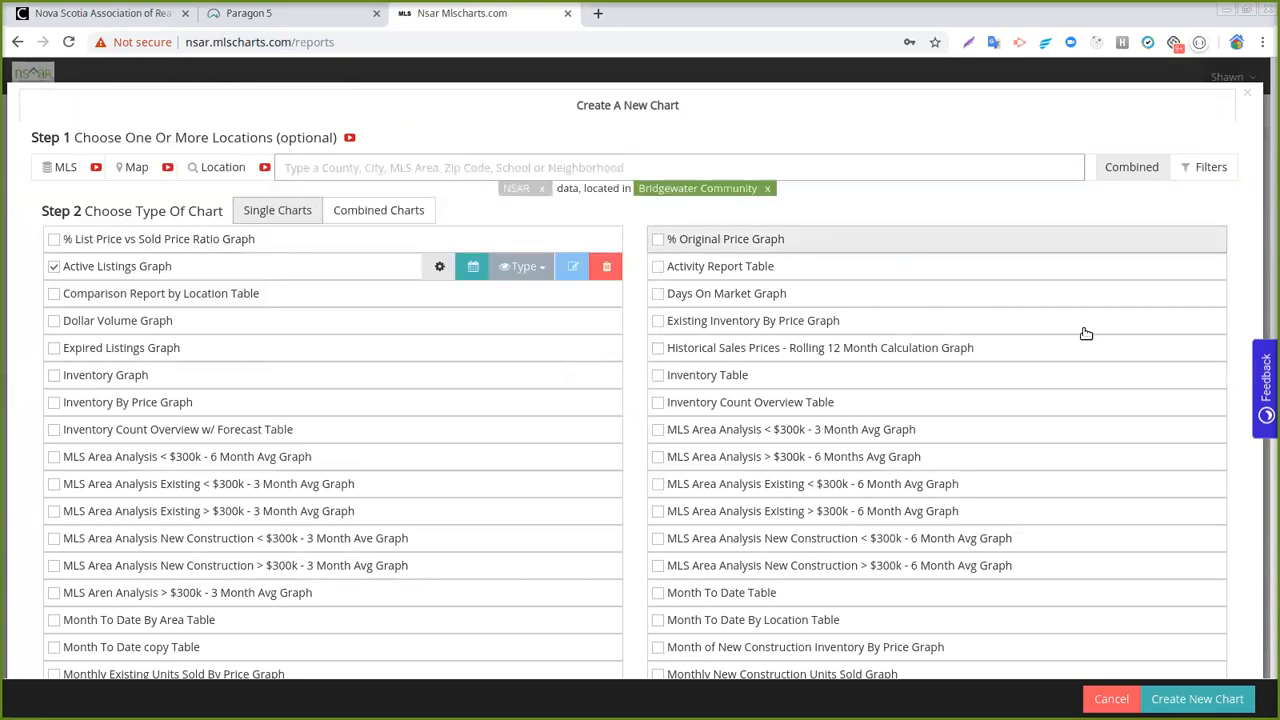
{"action": "left_click", "coordinate": [1193, 700]}
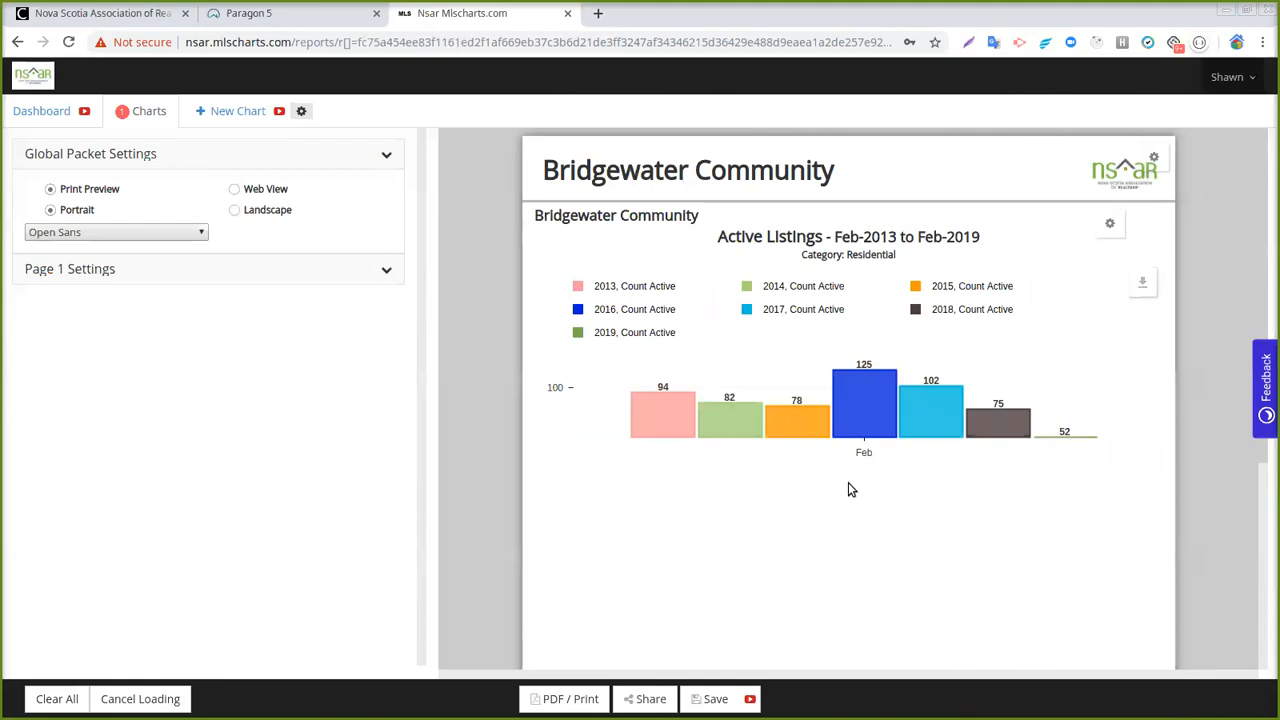
Step: Clear the loaded chart and load the saved Residential Market Report packet for Bridgewater Community
{"action": "left_click", "coordinate": [220, 273]}
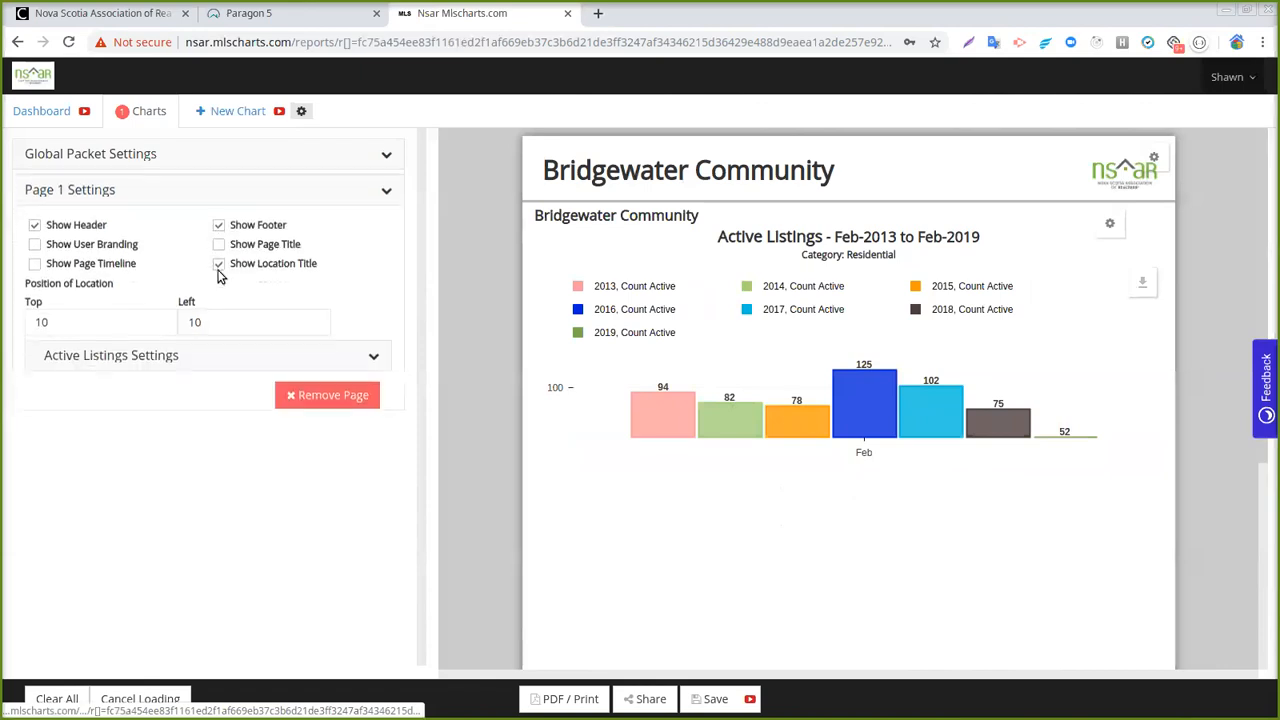
{"action": "left_click", "coordinate": [57, 699]}
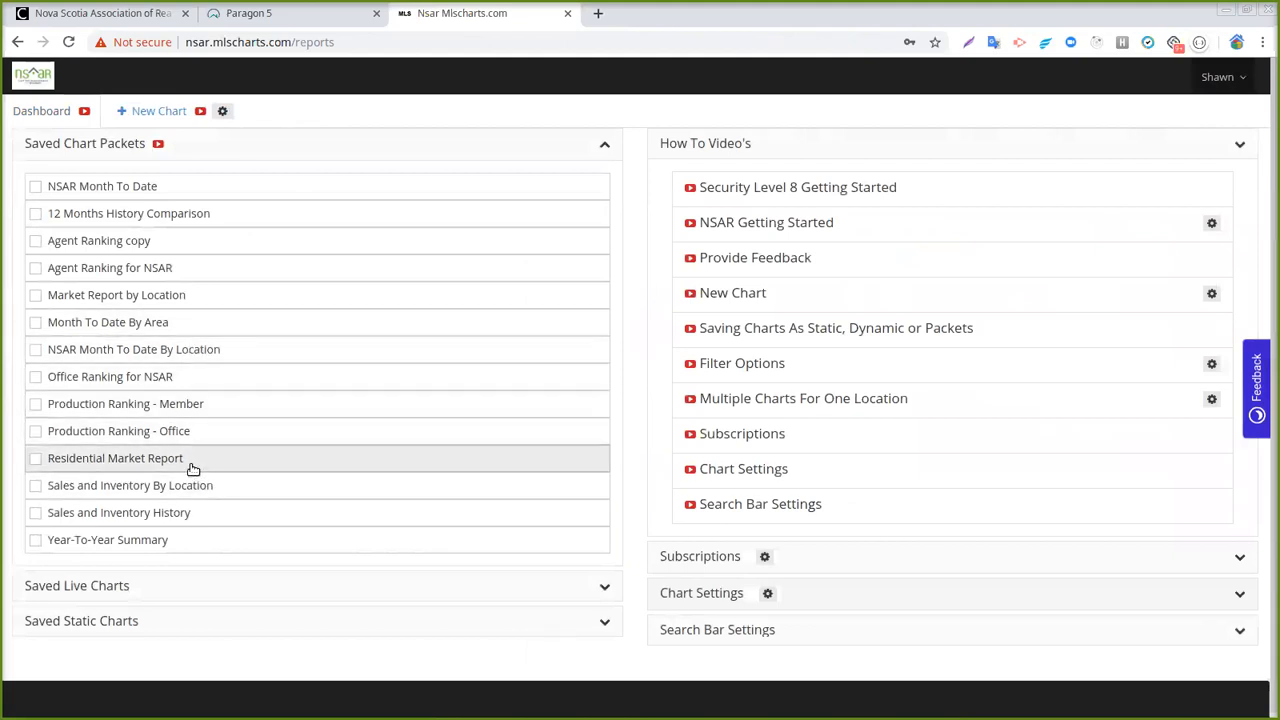
{"action": "left_click", "coordinate": [36, 460]}
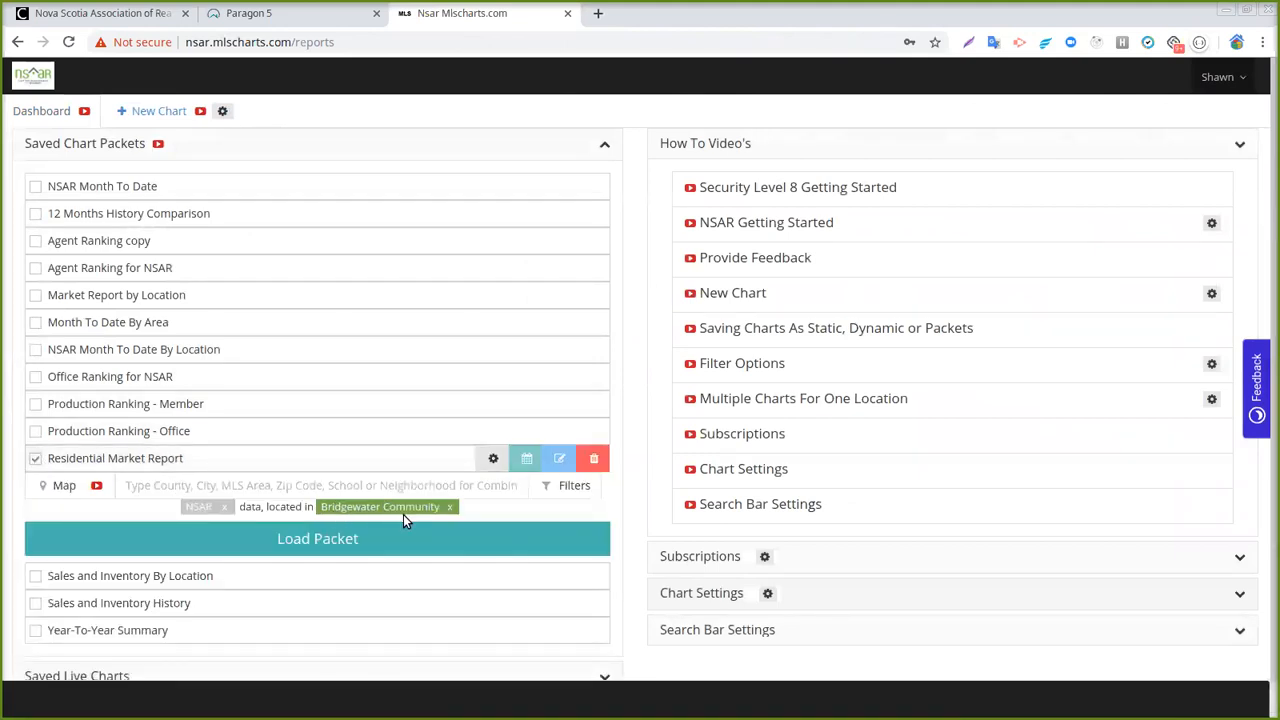
{"action": "left_click", "coordinate": [305, 540]}
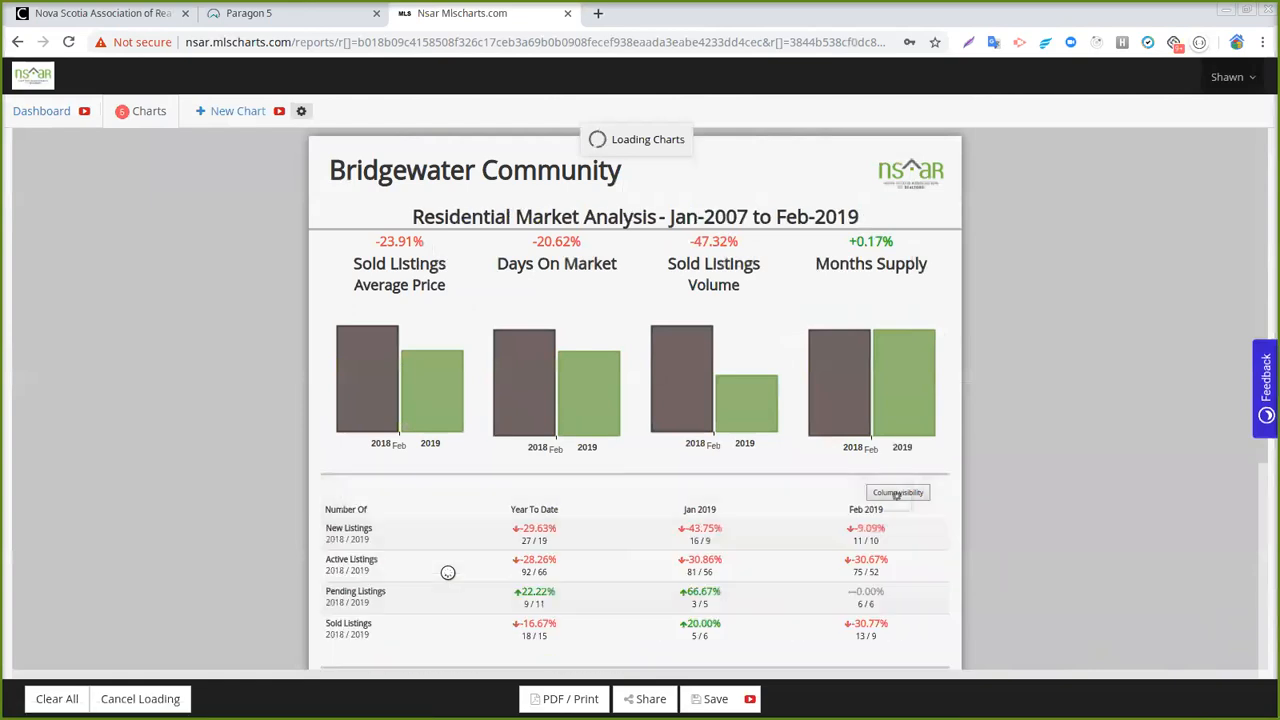
Step: Examine the Residential Market Analysis page, from the year-over-year charts and listing counts to the historical sales prices
{"action": "scroll", "coordinate": [448, 578], "scroll_direction": "down", "scroll_amount": 3}
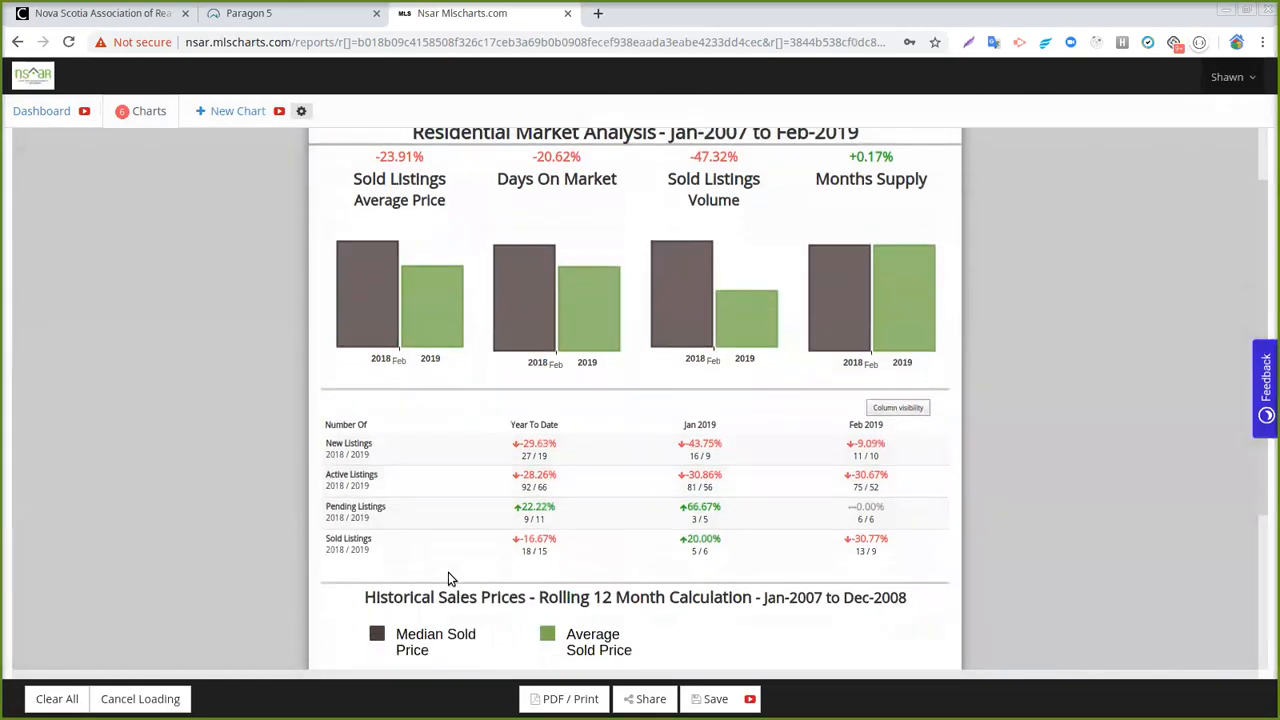
{"action": "scroll", "coordinate": [448, 578], "scroll_direction": "down", "scroll_amount": 1}
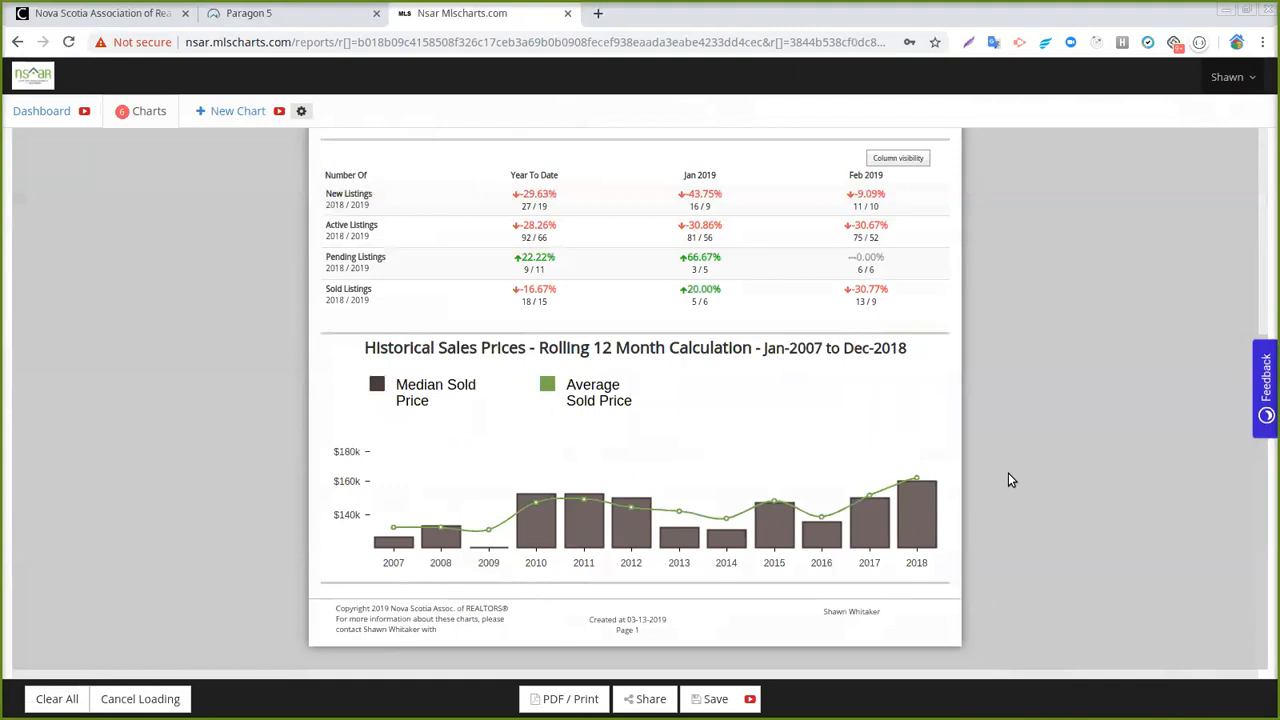
{"action": "scroll", "coordinate": [1008, 480], "scroll_direction": "up", "scroll_amount": 3}
{"action": "scroll", "coordinate": [1008, 480], "scroll_direction": "up", "scroll_amount": 1}
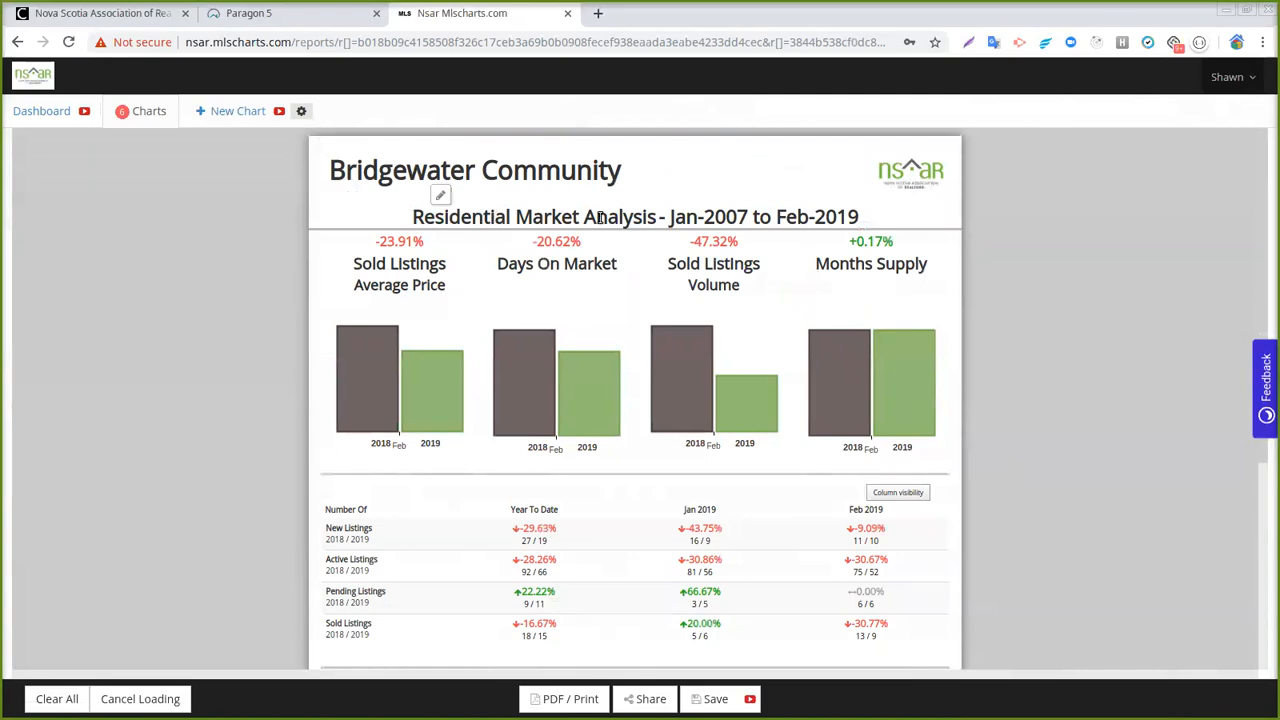
{"action": "scroll", "coordinate": [1091, 505], "scroll_direction": "down", "scroll_amount": 4}
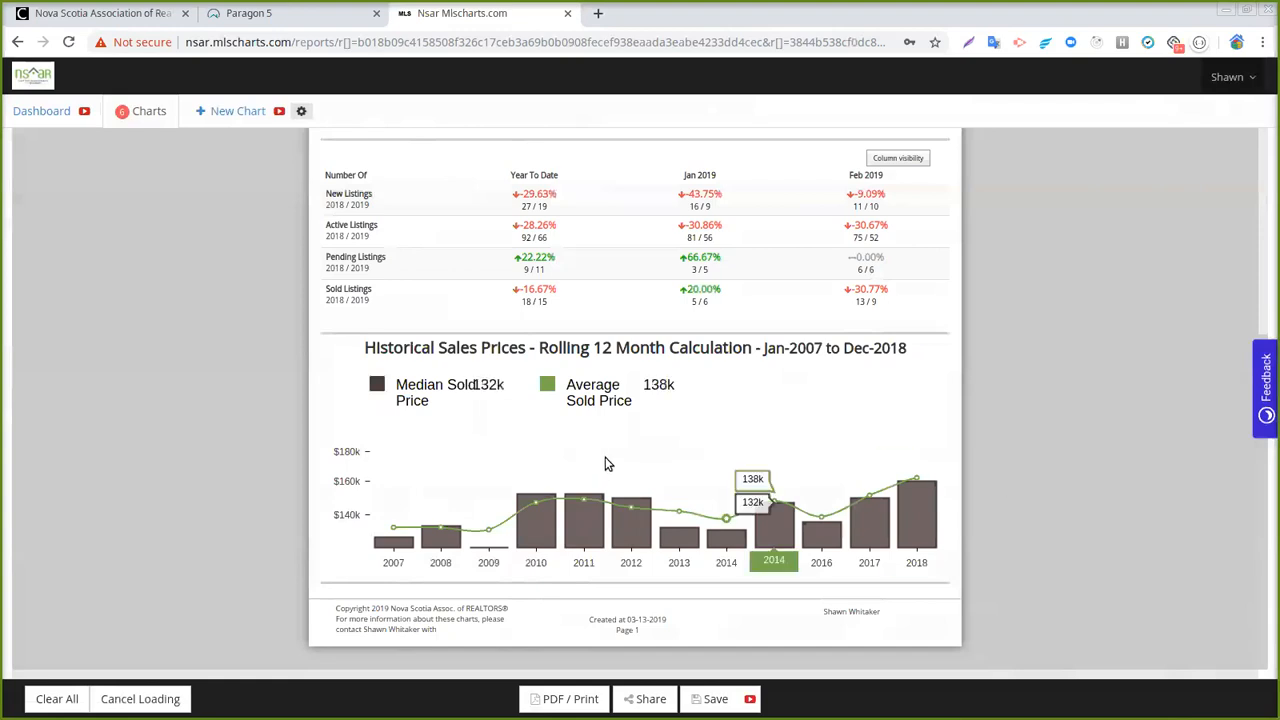
{"action": "scroll", "coordinate": [1011, 463], "scroll_direction": "up", "scroll_amount": 1}
{"action": "scroll", "coordinate": [1010, 463], "scroll_direction": "up", "scroll_amount": 2}
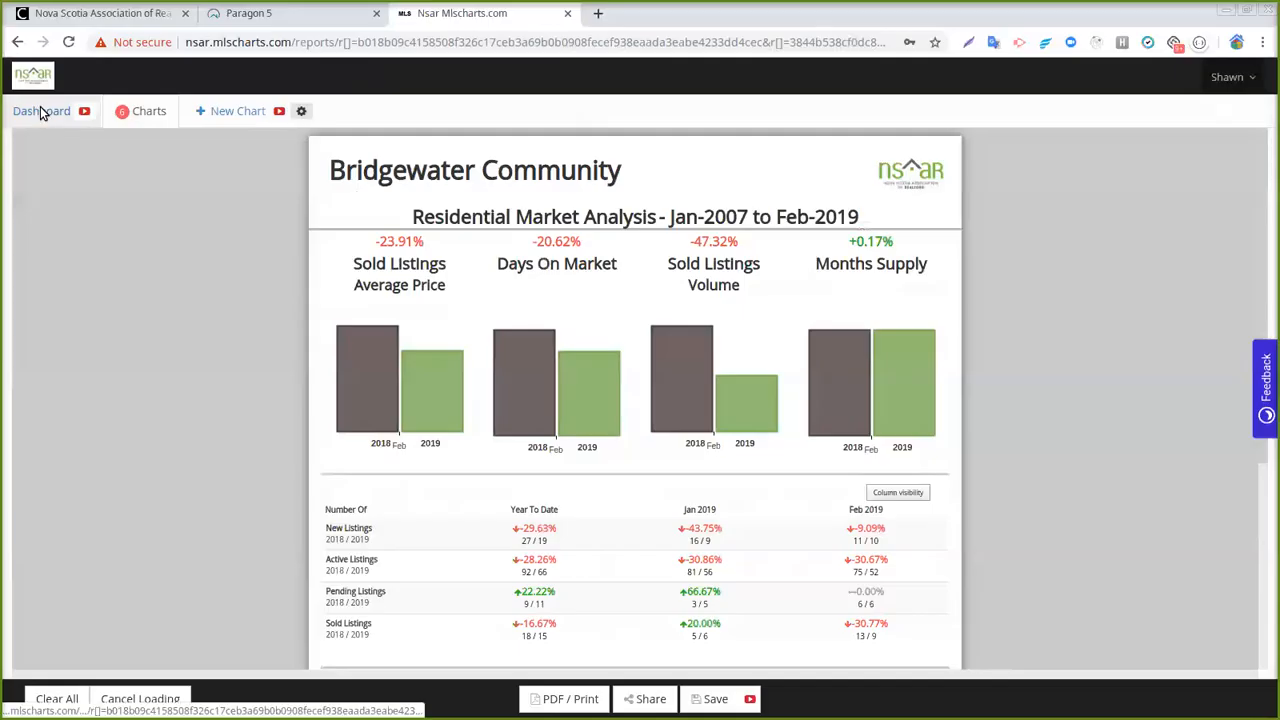
Step: Clear the loaded charts and open the saved Residential Market Report packet for editing
{"action": "left_click", "coordinate": [41, 113]}
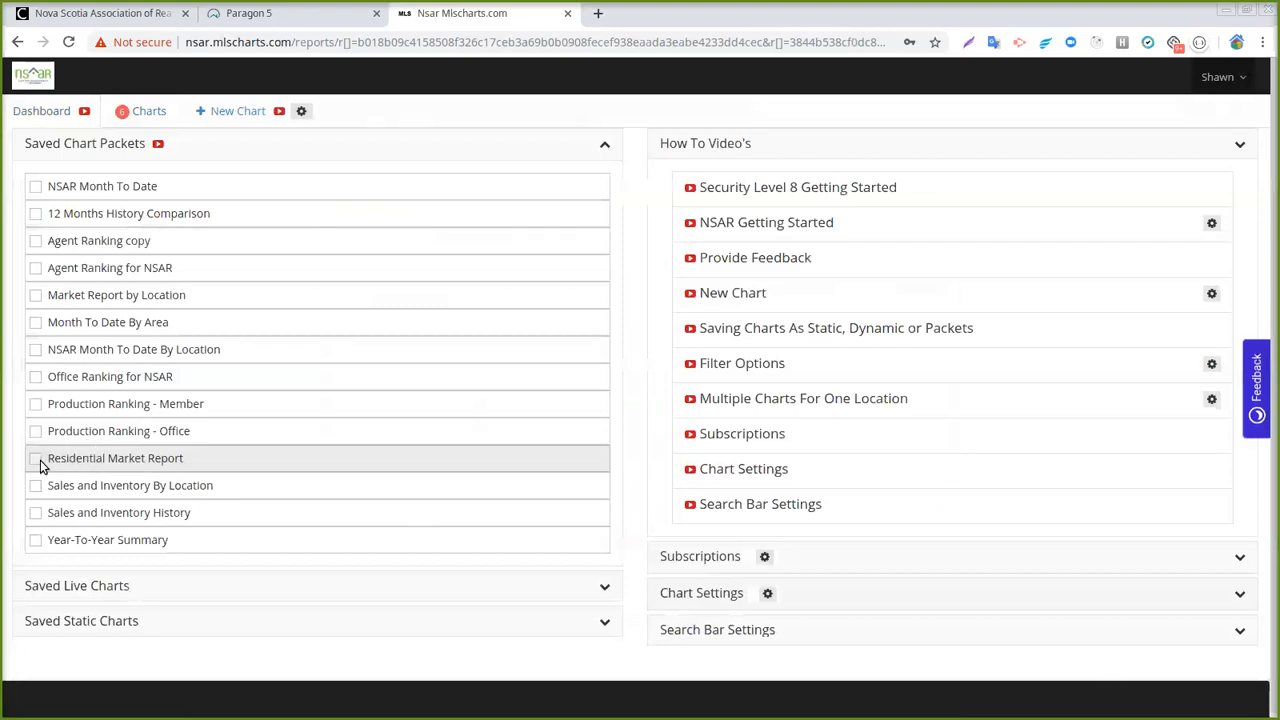
{"action": "left_click", "coordinate": [38, 461]}
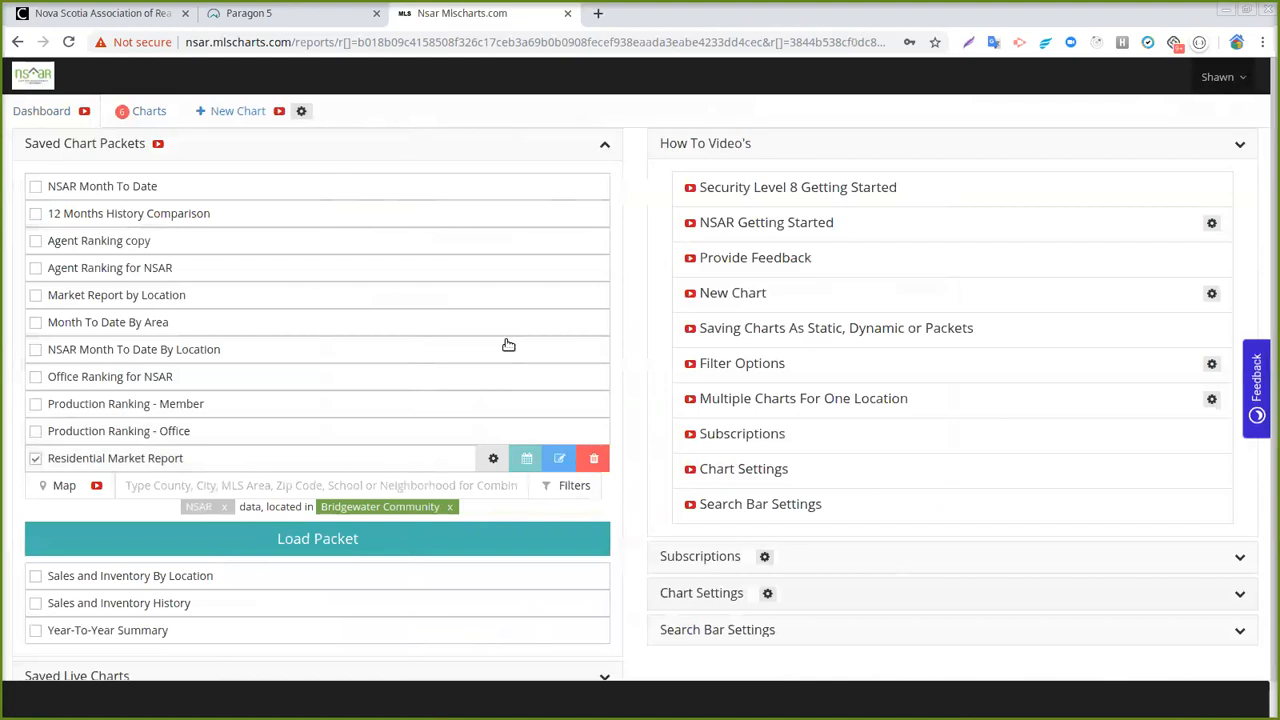
{"action": "left_click", "coordinate": [150, 112]}
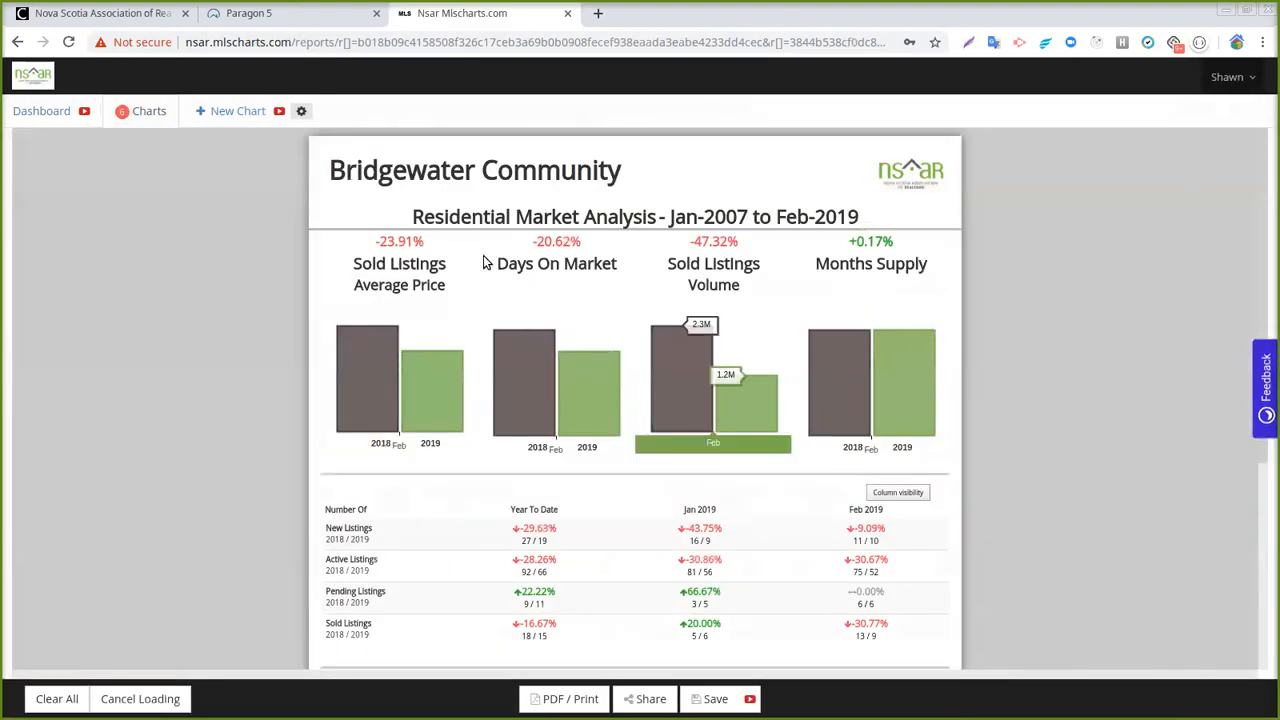
{"action": "mouse_move", "coordinate": [438, 336]}
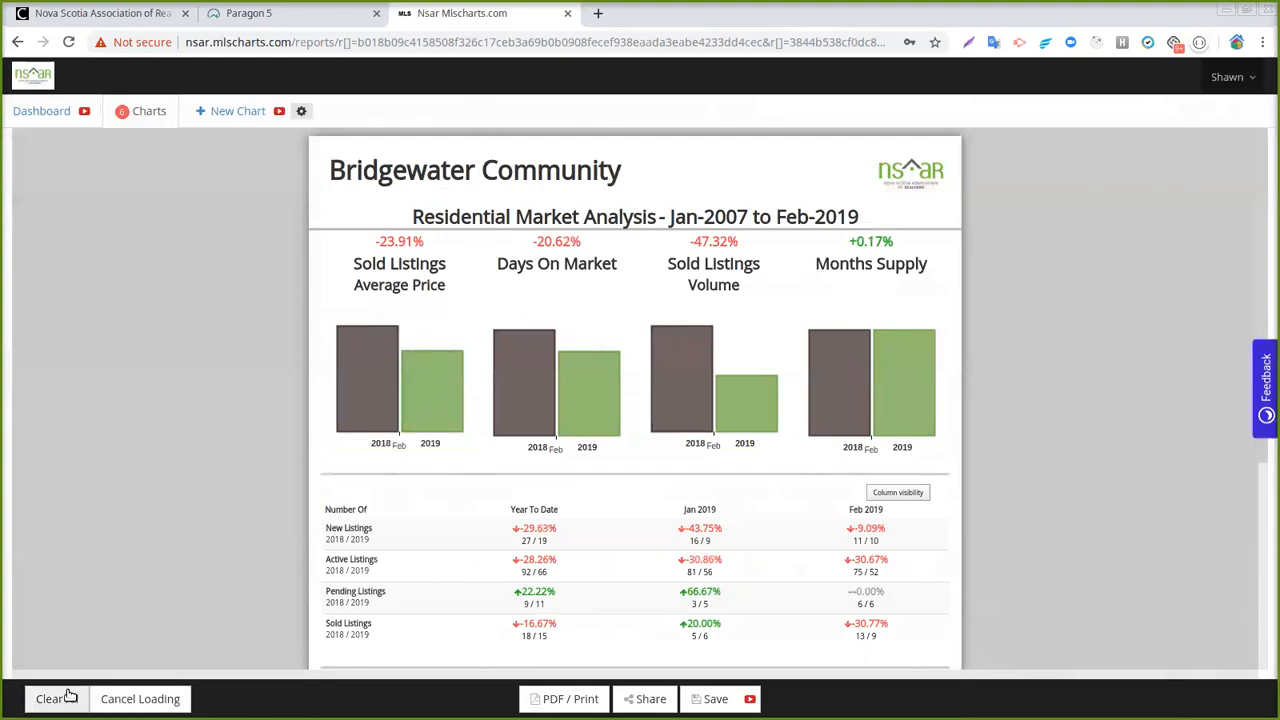
{"action": "left_click", "coordinate": [41, 113]}
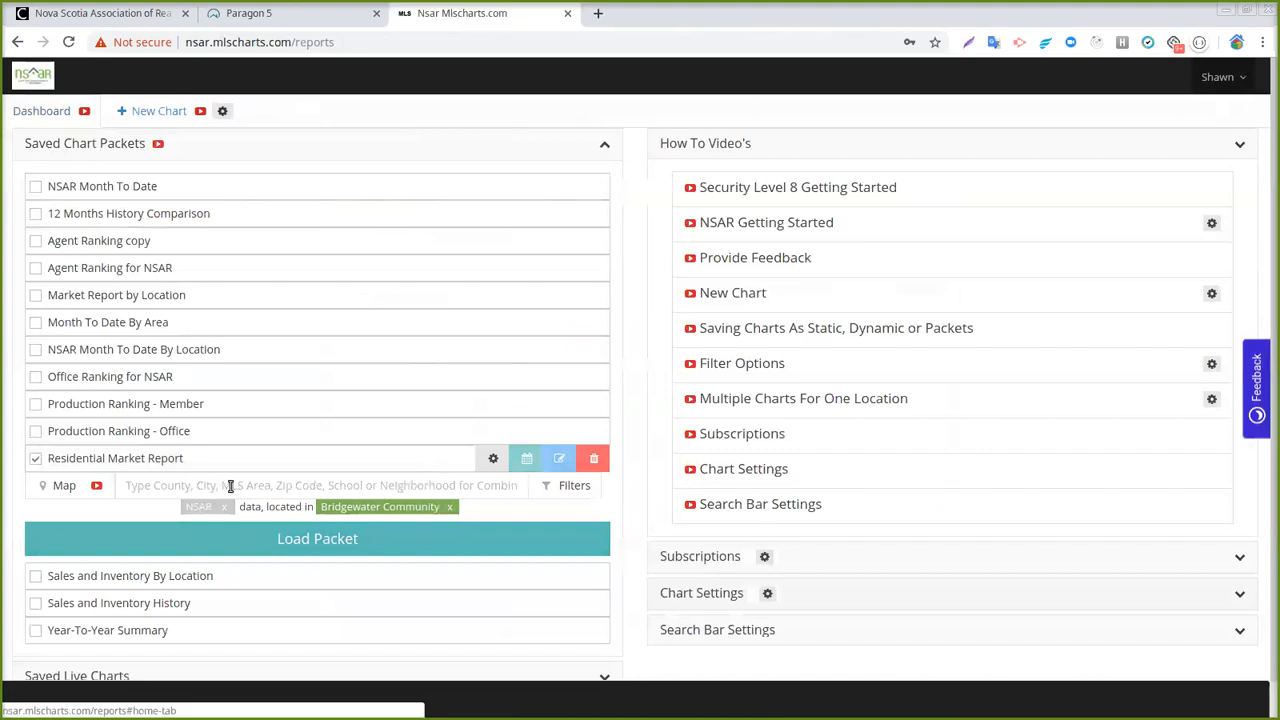
{"action": "left_click", "coordinate": [563, 459]}
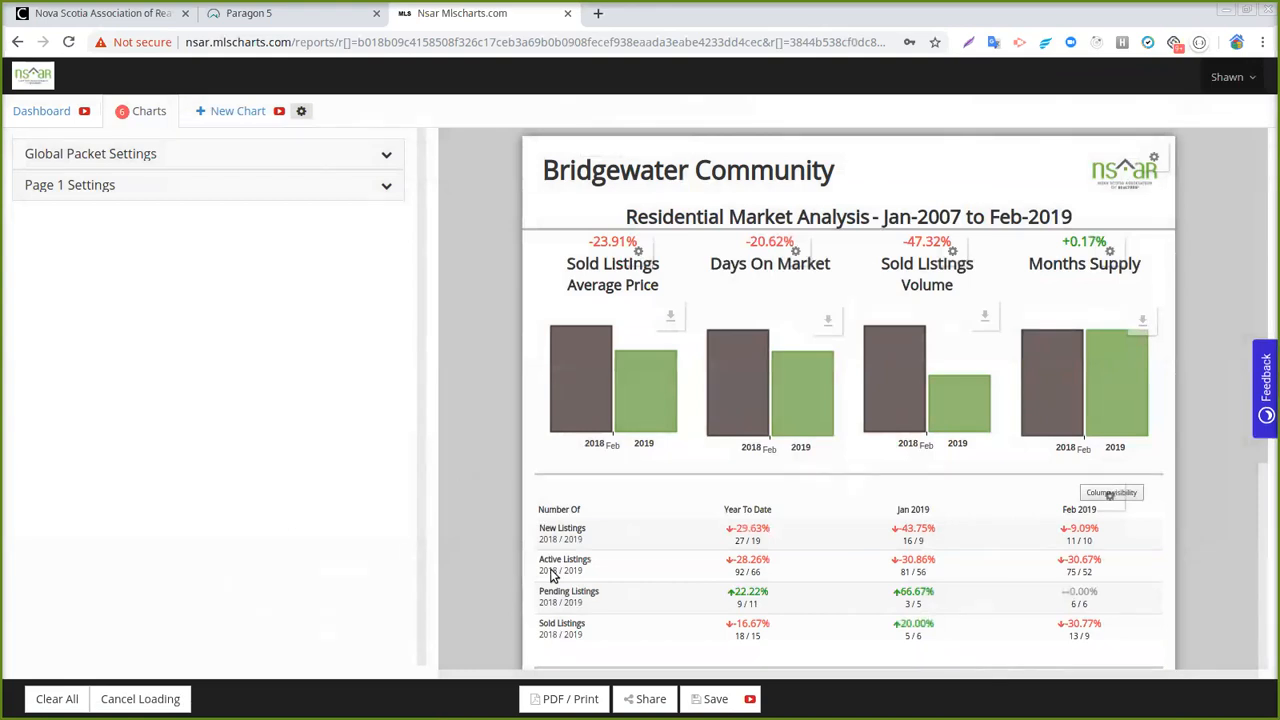
Step: Turn on Display values in the graph settings of the Sold Listings Average Price chart on page 1
{"action": "scroll", "coordinate": [735, 489], "scroll_direction": "down", "scroll_amount": 3}
{"action": "scroll", "coordinate": [490, 440], "scroll_direction": "up", "scroll_amount": 2}
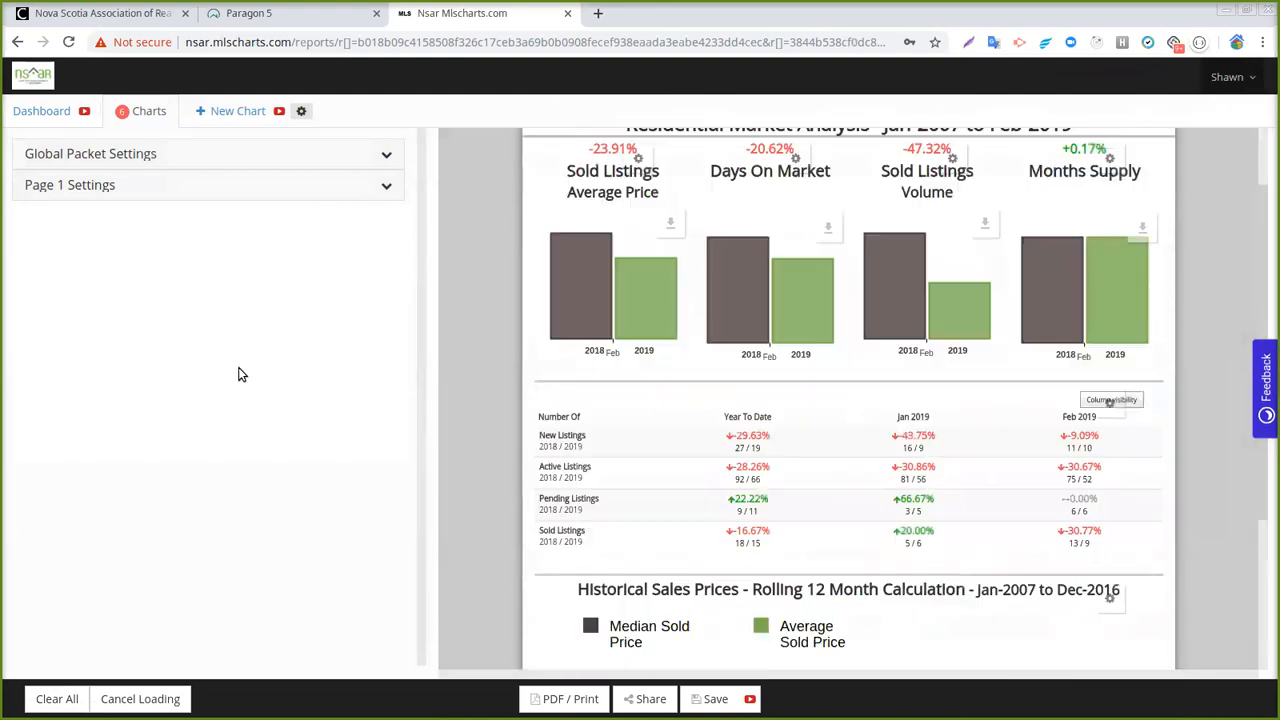
{"action": "scroll", "coordinate": [218, 203], "scroll_direction": "up", "scroll_amount": 1}
{"action": "left_click", "coordinate": [218, 198]}
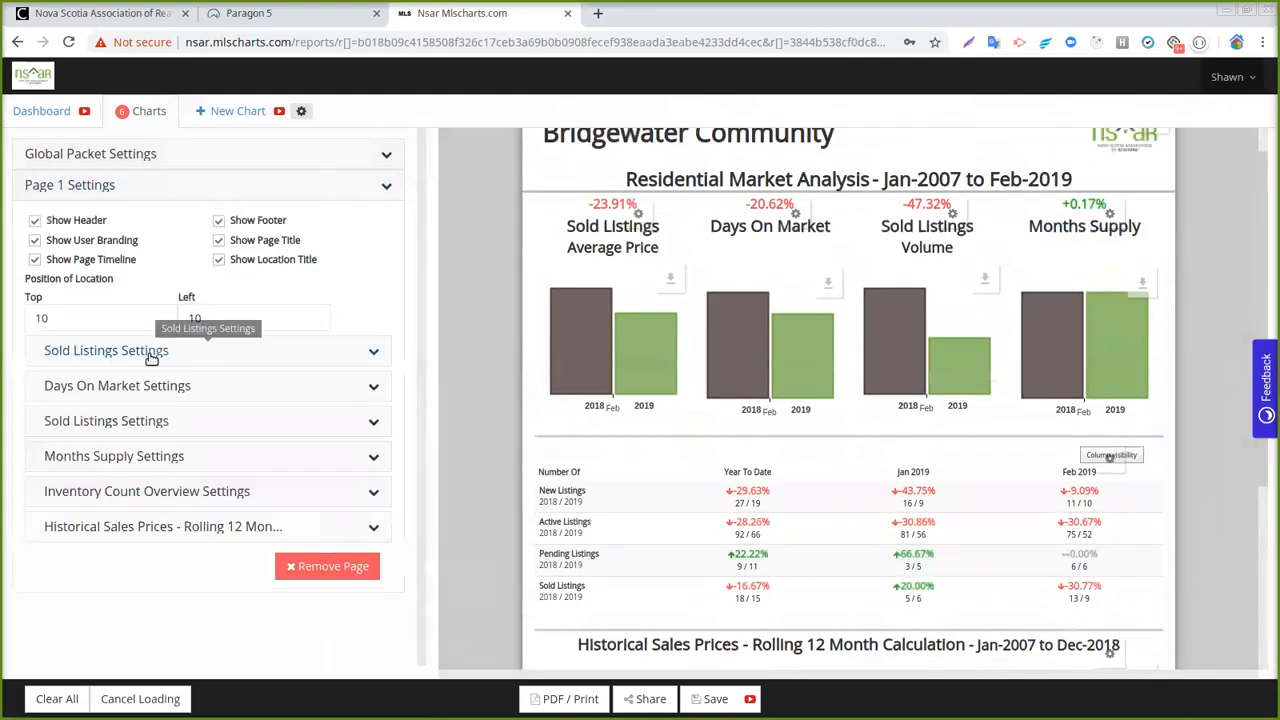
{"action": "left_click", "coordinate": [257, 355]}
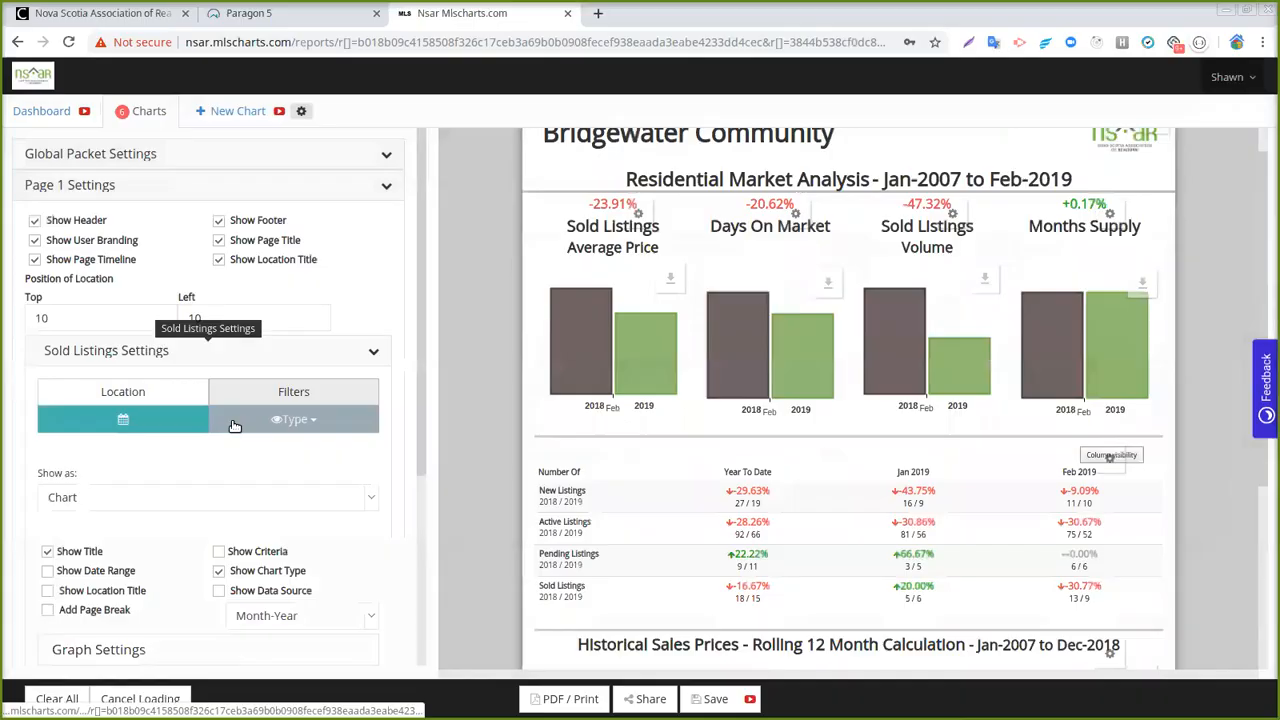
{"action": "scroll", "coordinate": [178, 430], "scroll_direction": "down", "scroll_amount": 2}
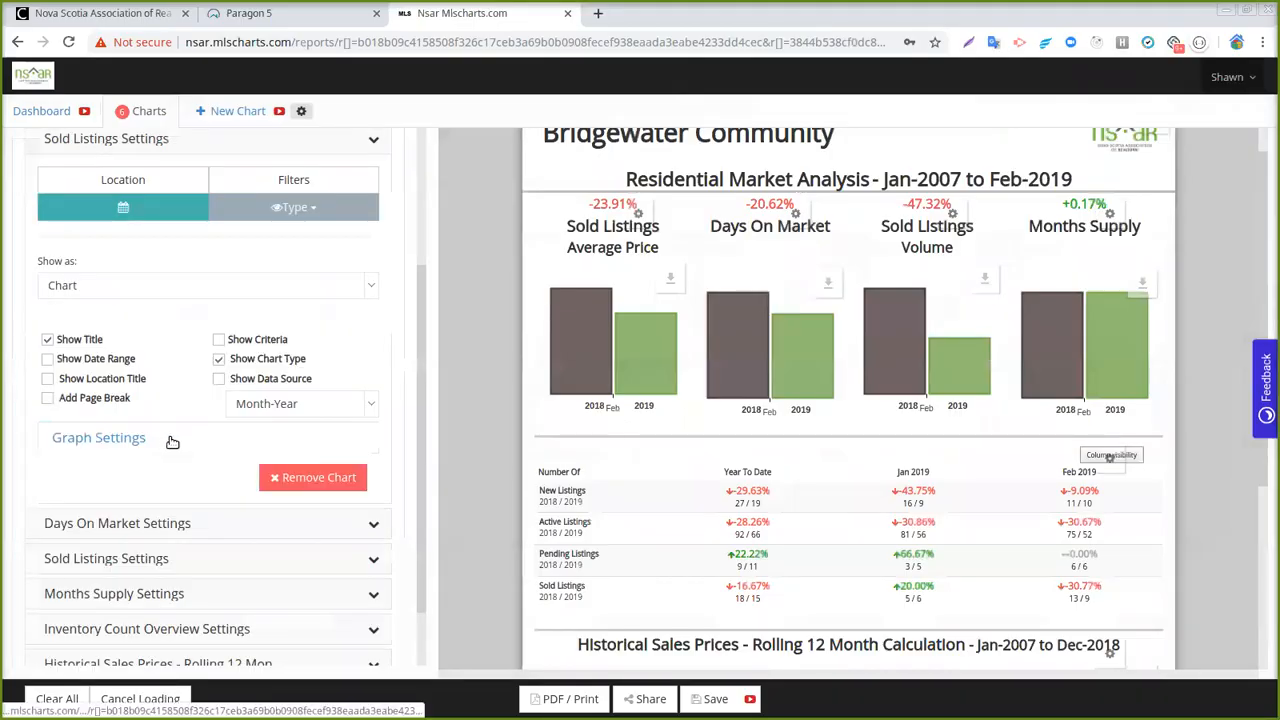
{"action": "left_click", "coordinate": [172, 440]}
{"action": "scroll", "coordinate": [187, 446], "scroll_direction": "down", "scroll_amount": 2}
{"action": "left_click", "coordinate": [60, 302]}
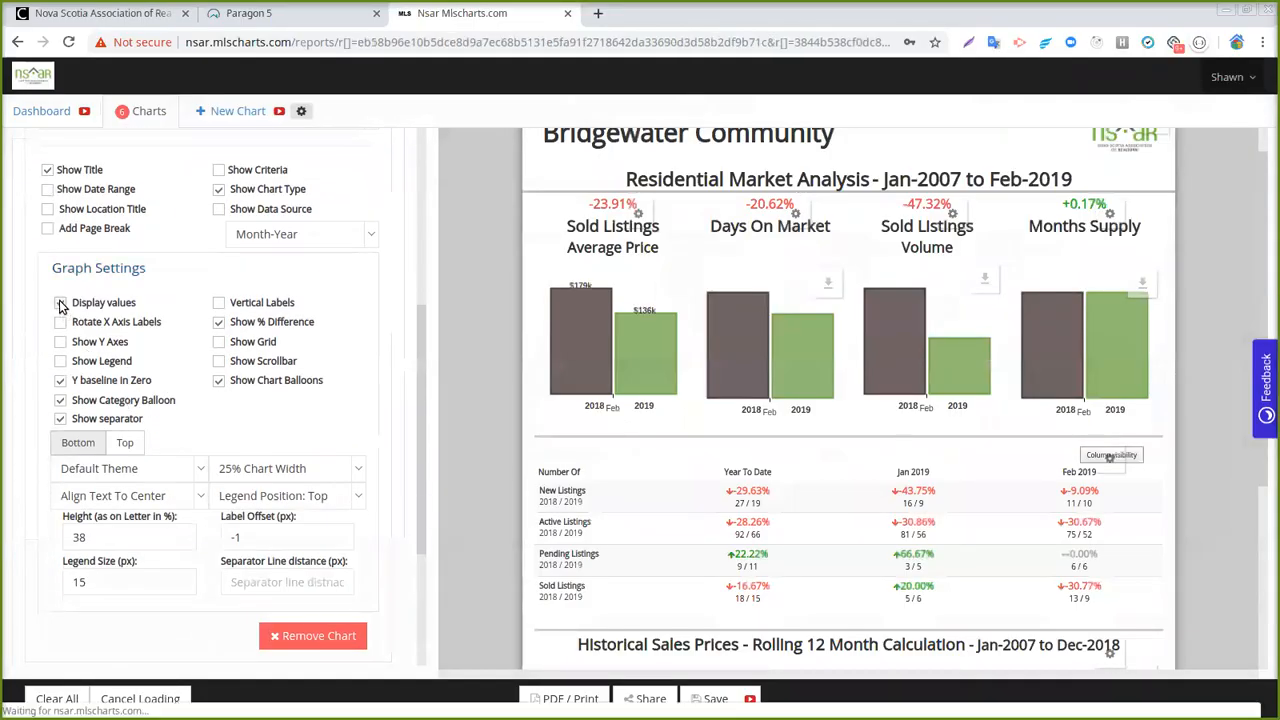
Step: Examine the average price chart's values, the listing count comparison table and the historical sales prices chart
{"action": "mouse_move", "coordinate": [600, 310]}
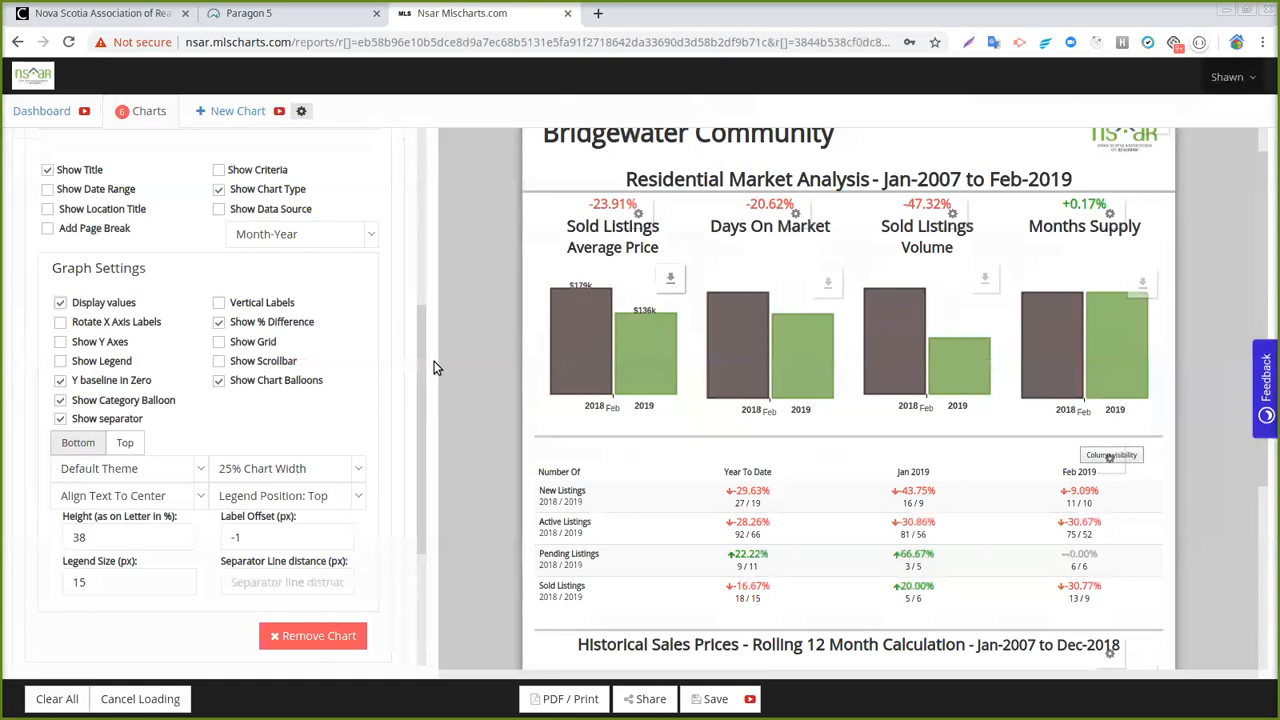
{"action": "scroll", "coordinate": [495, 288], "scroll_direction": "up", "scroll_amount": 1}
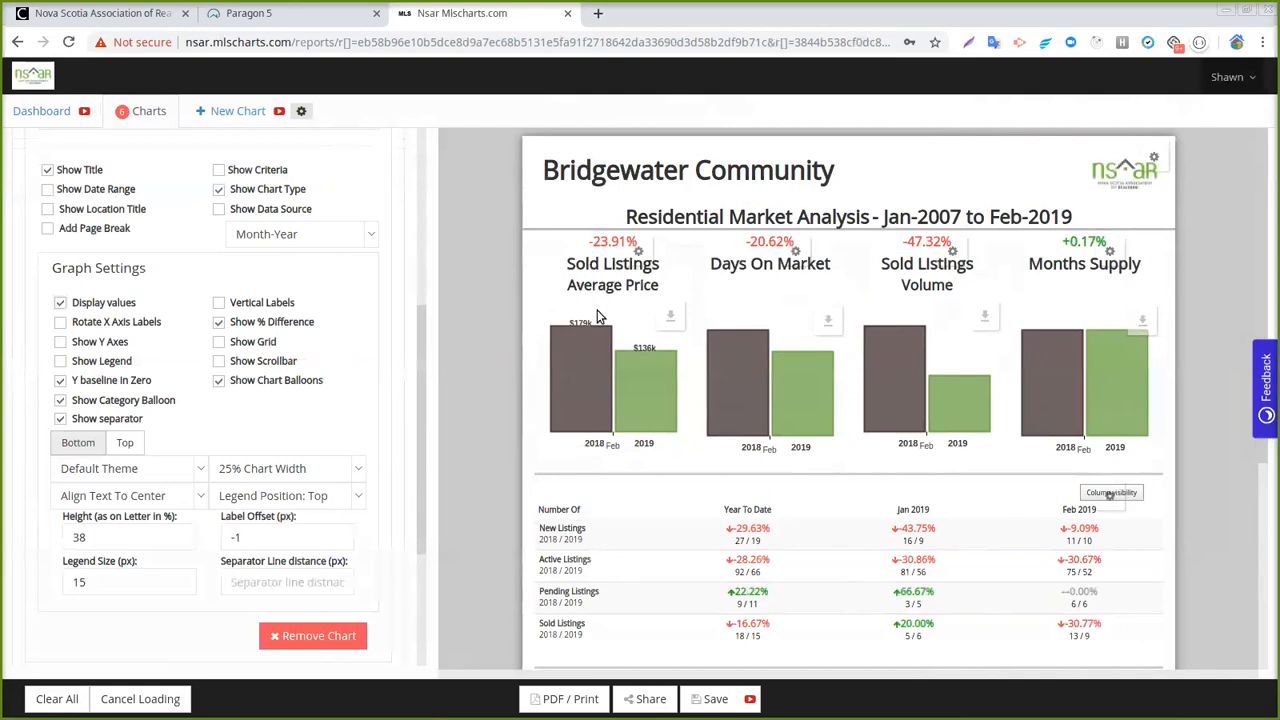
{"action": "mouse_move", "coordinate": [585, 335]}
{"action": "mouse_move", "coordinate": [630, 420]}
{"action": "mouse_move", "coordinate": [628, 352]}
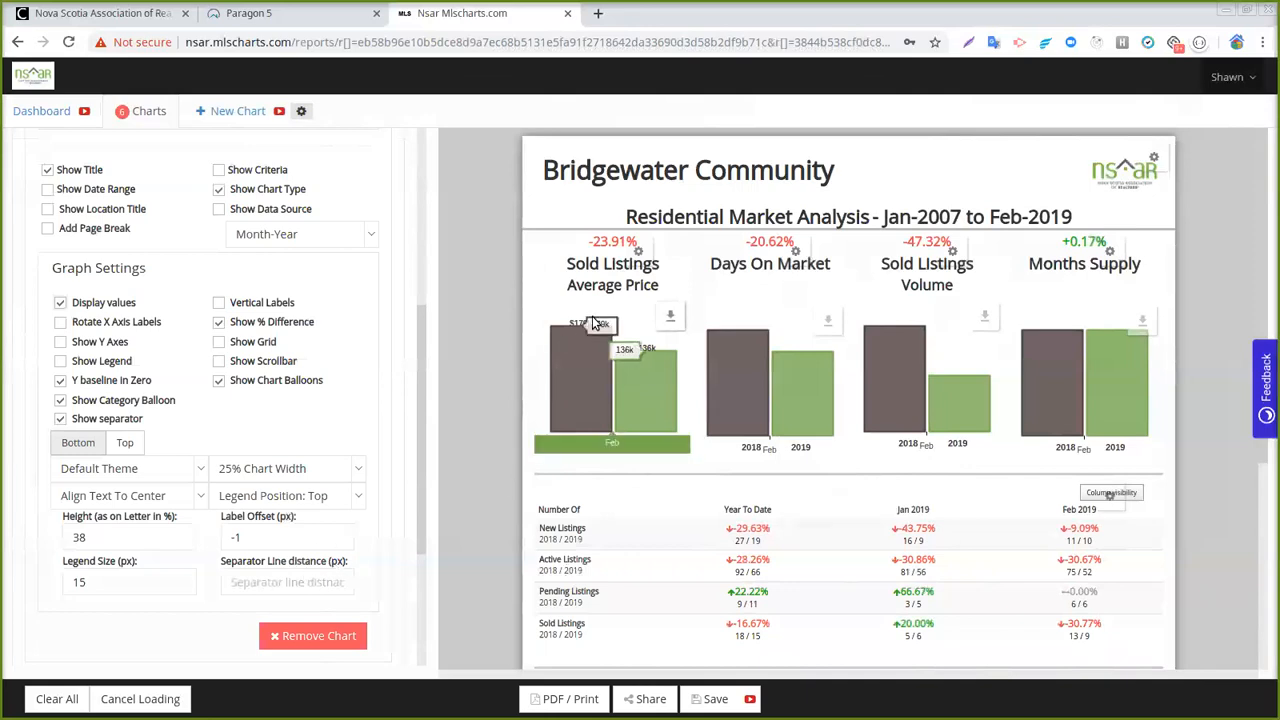
{"action": "scroll", "coordinate": [752, 315], "scroll_direction": "down", "scroll_amount": 3}
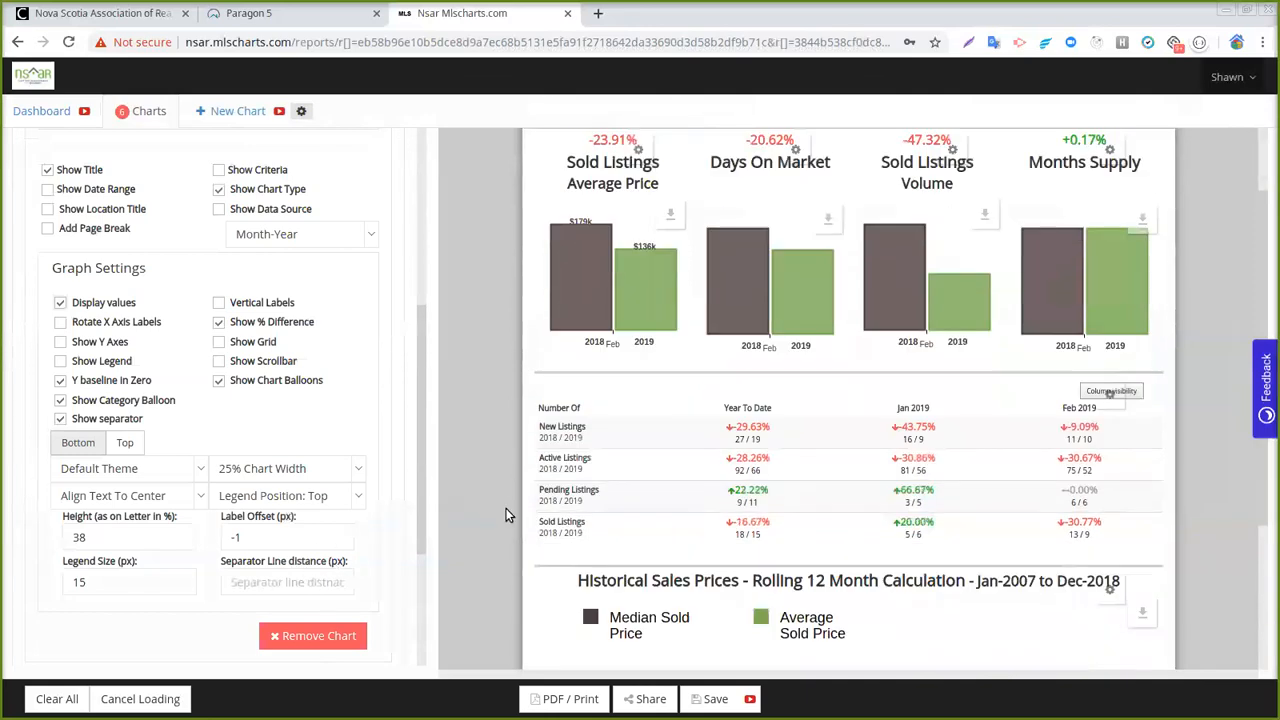
{"action": "scroll", "coordinate": [800, 425], "scroll_direction": "up", "scroll_amount": 2}
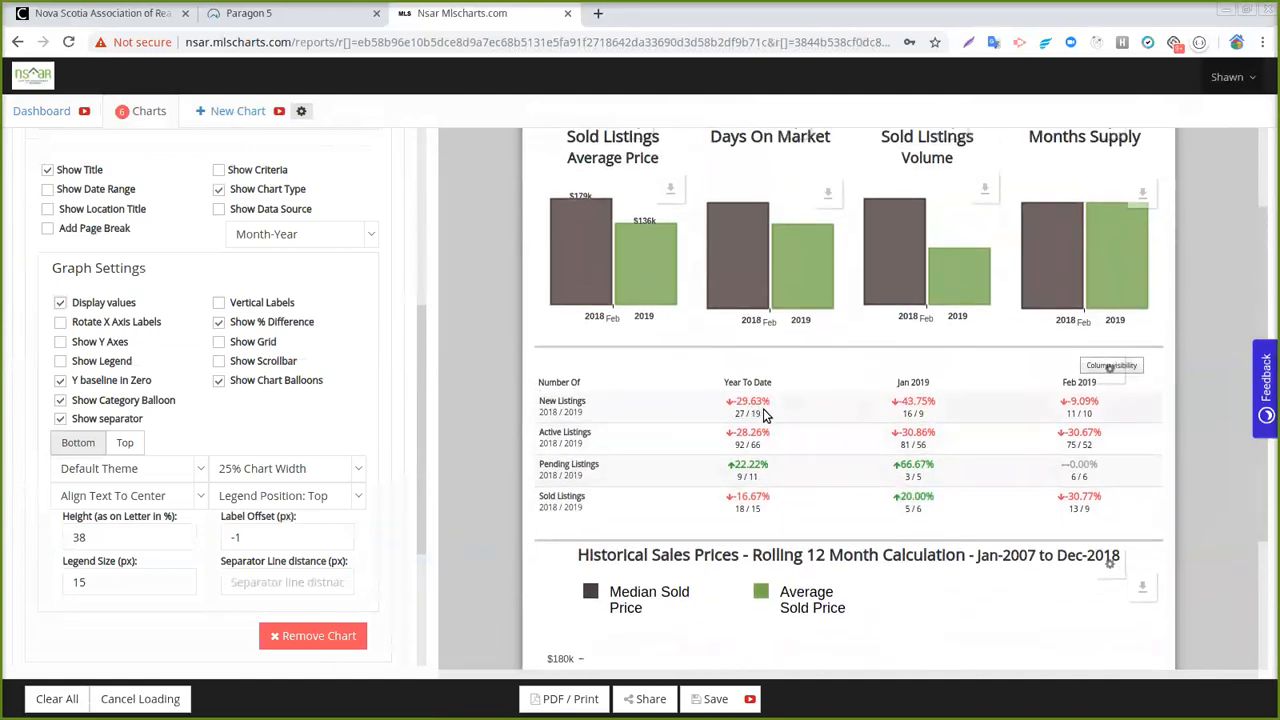
{"action": "scroll", "coordinate": [802, 417], "scroll_direction": "up", "scroll_amount": 1}
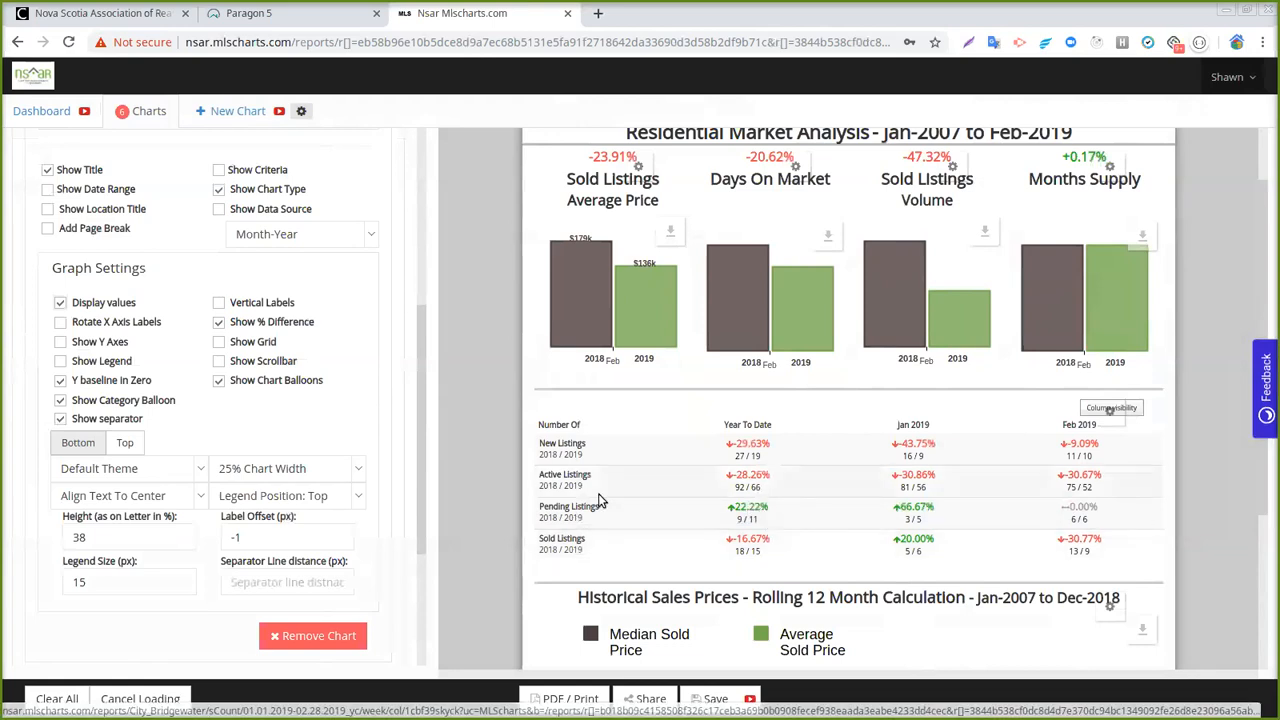
{"action": "scroll", "coordinate": [782, 537], "scroll_direction": "up", "scroll_amount": 2}
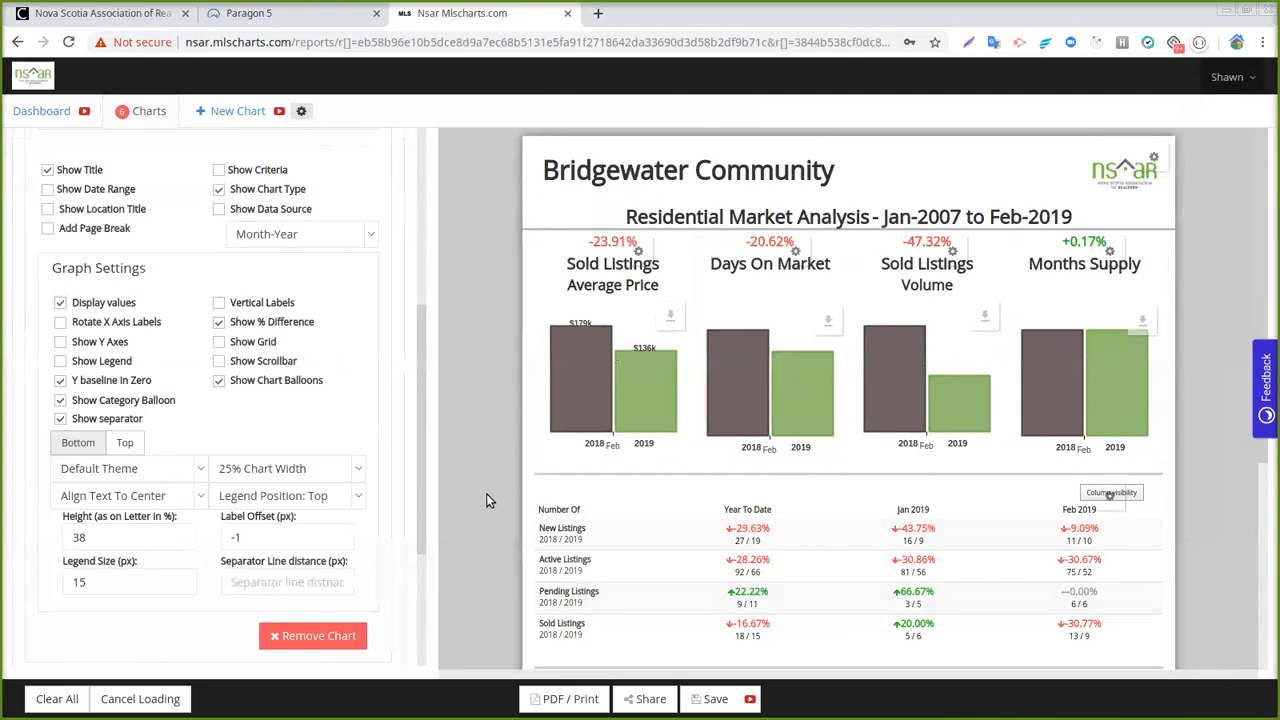
{"action": "scroll", "coordinate": [486, 496], "scroll_direction": "down", "scroll_amount": 3}
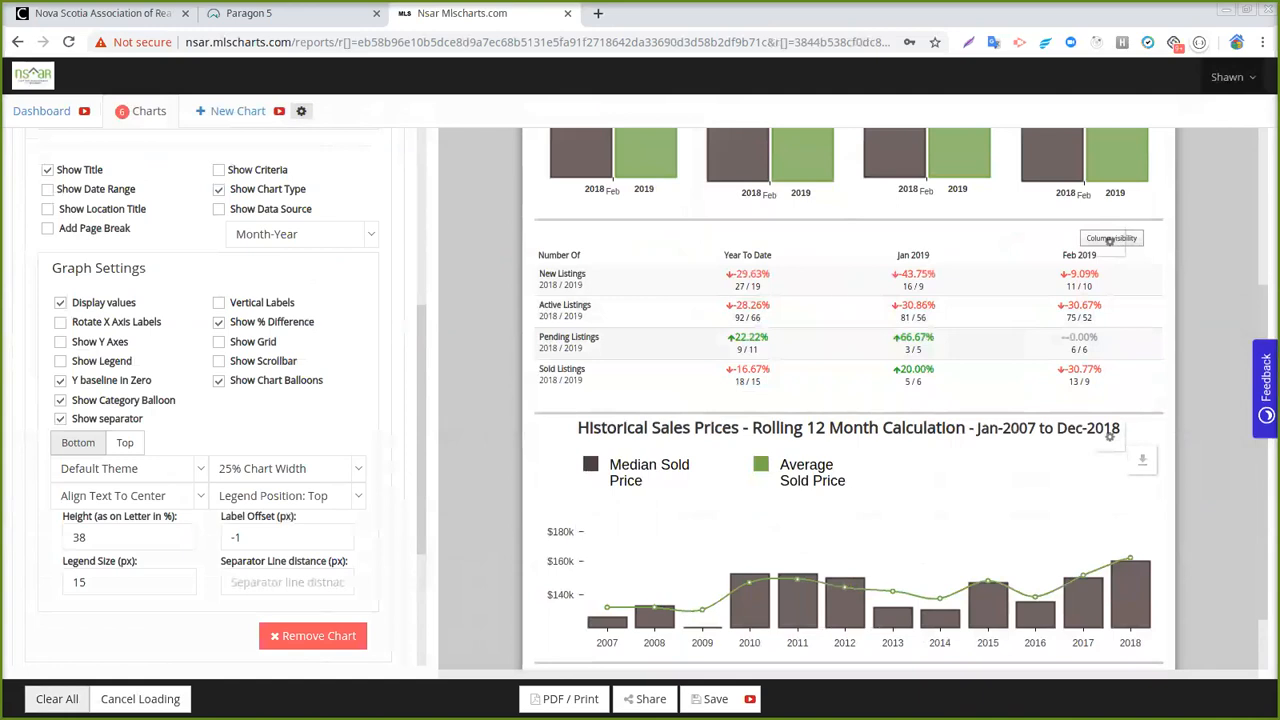
Step: Clear all loaded charts and start a new chart with the Sold Listings Graph
{"action": "left_click", "coordinate": [57, 699]}
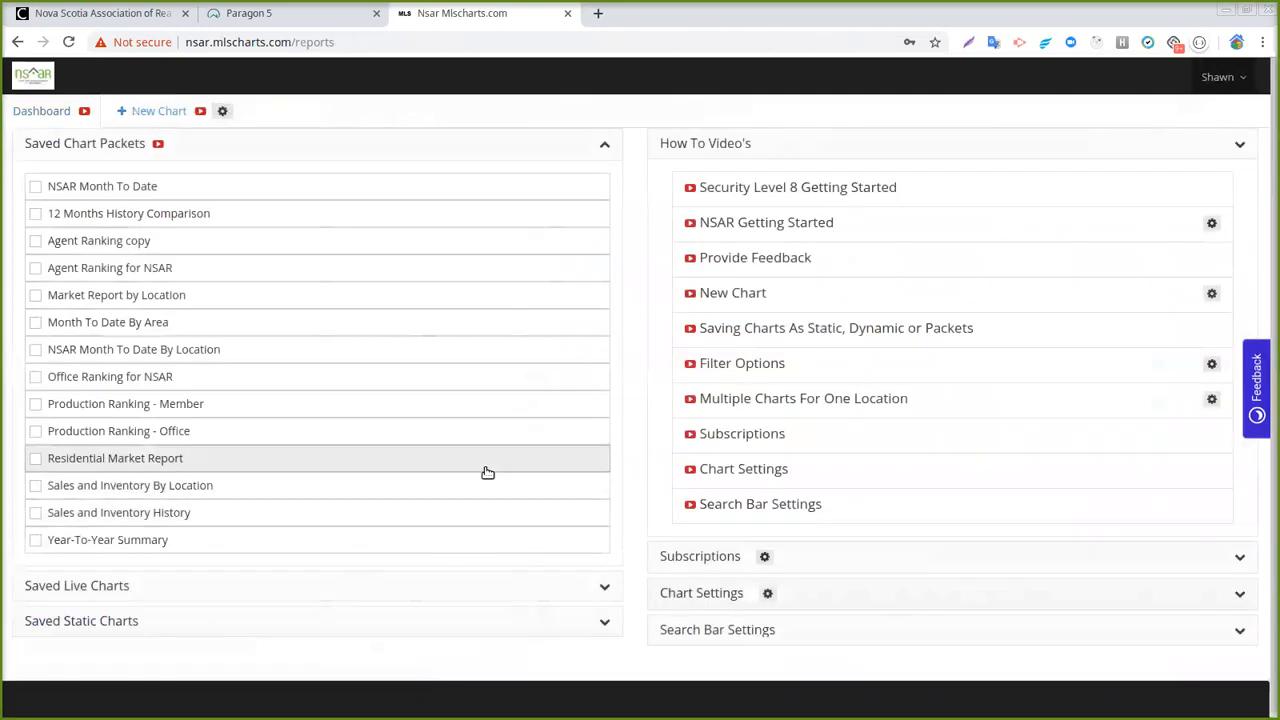
{"action": "left_click", "coordinate": [128, 112]}
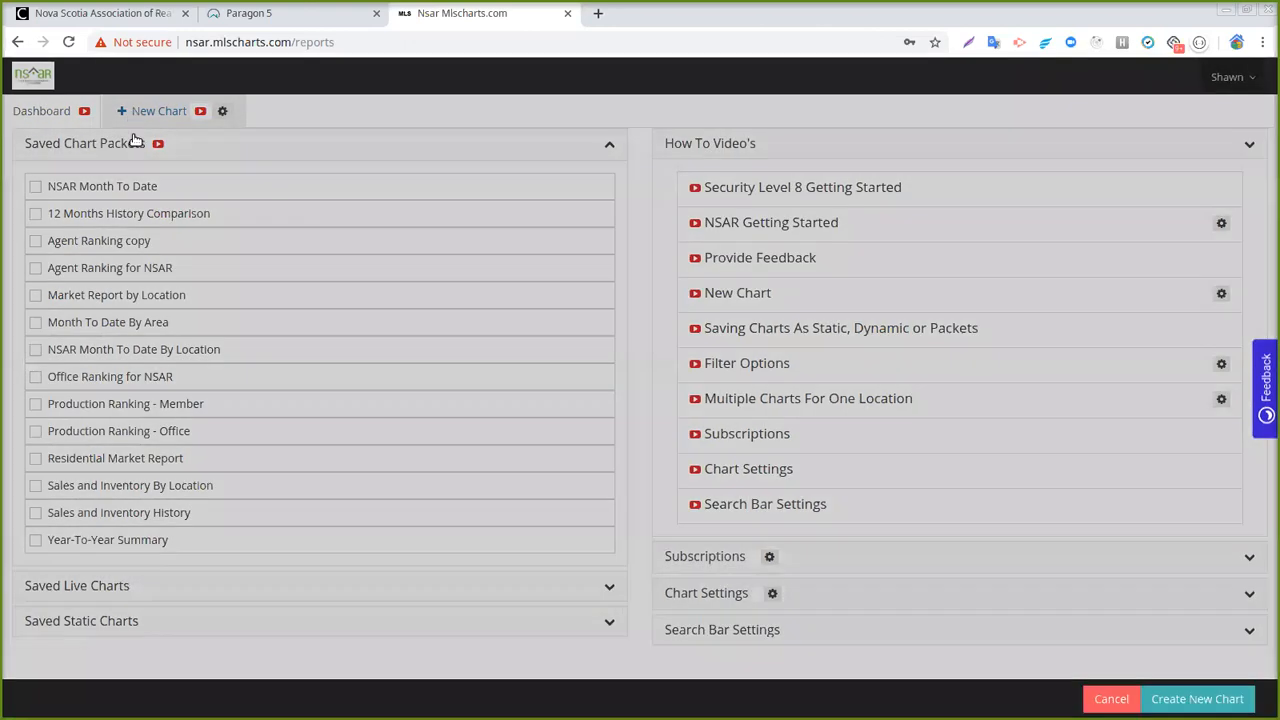
{"action": "scroll", "coordinate": [491, 494], "scroll_direction": "down", "scroll_amount": 5}
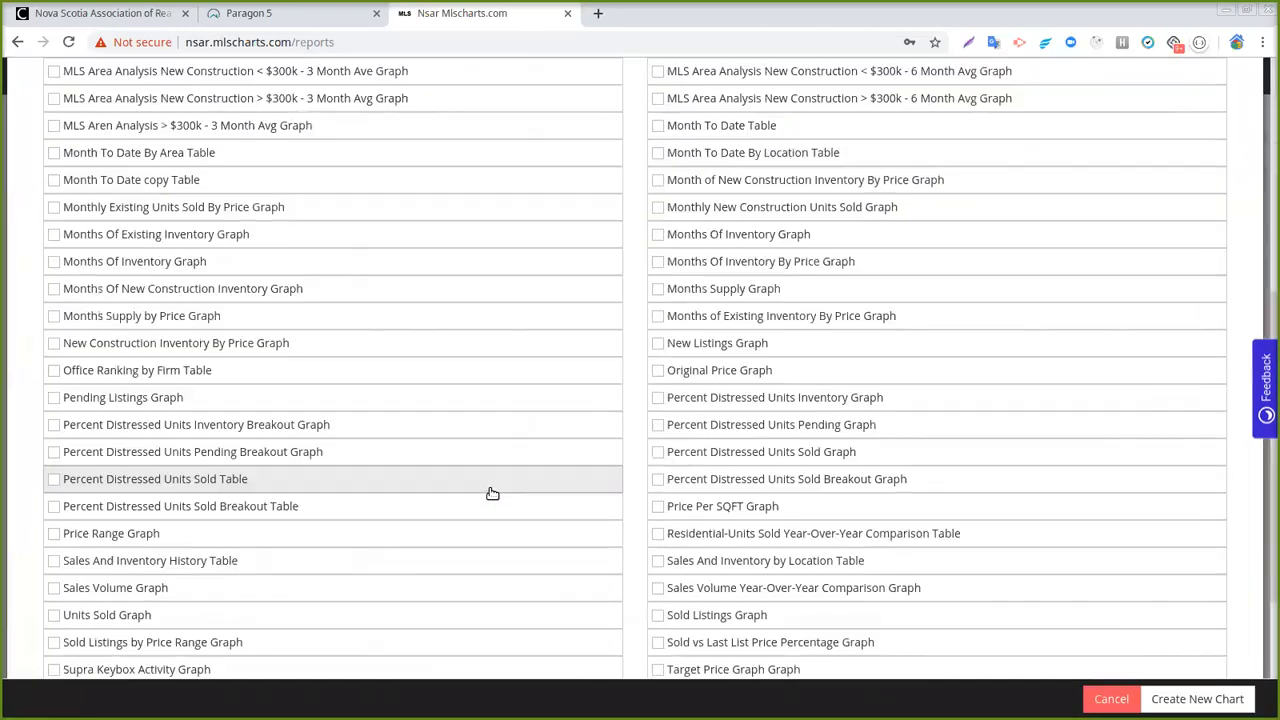
{"action": "scroll", "coordinate": [491, 494], "scroll_direction": "down", "scroll_amount": 3}
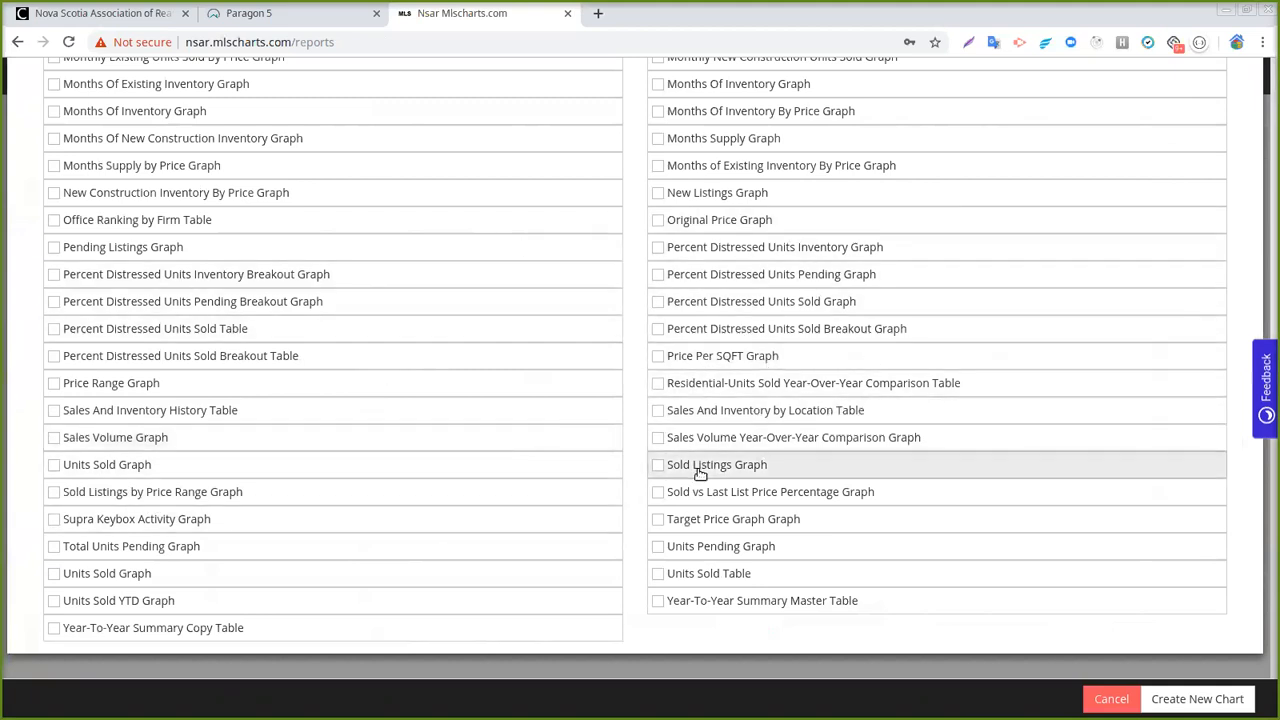
{"action": "left_click", "coordinate": [658, 466]}
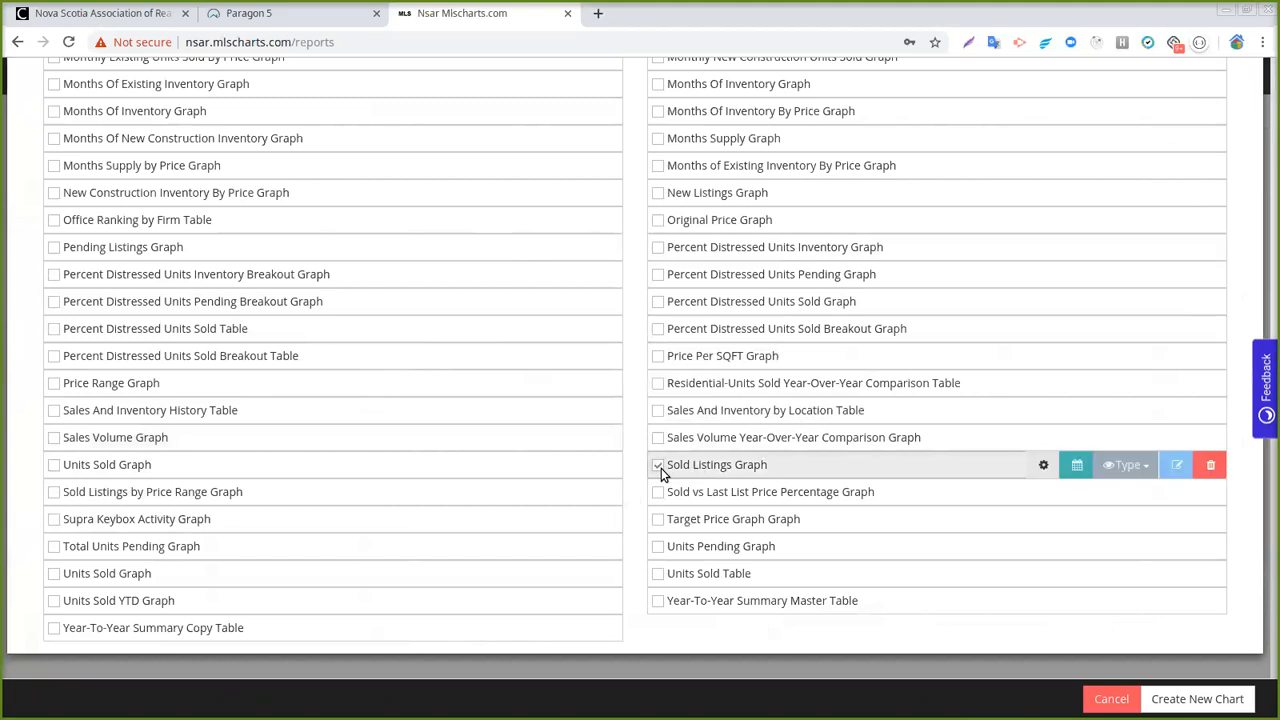
Step: Set the Sold Listings Graph to show Average as a Line over a time range of 3 Years
{"action": "left_click", "coordinate": [1120, 468]}
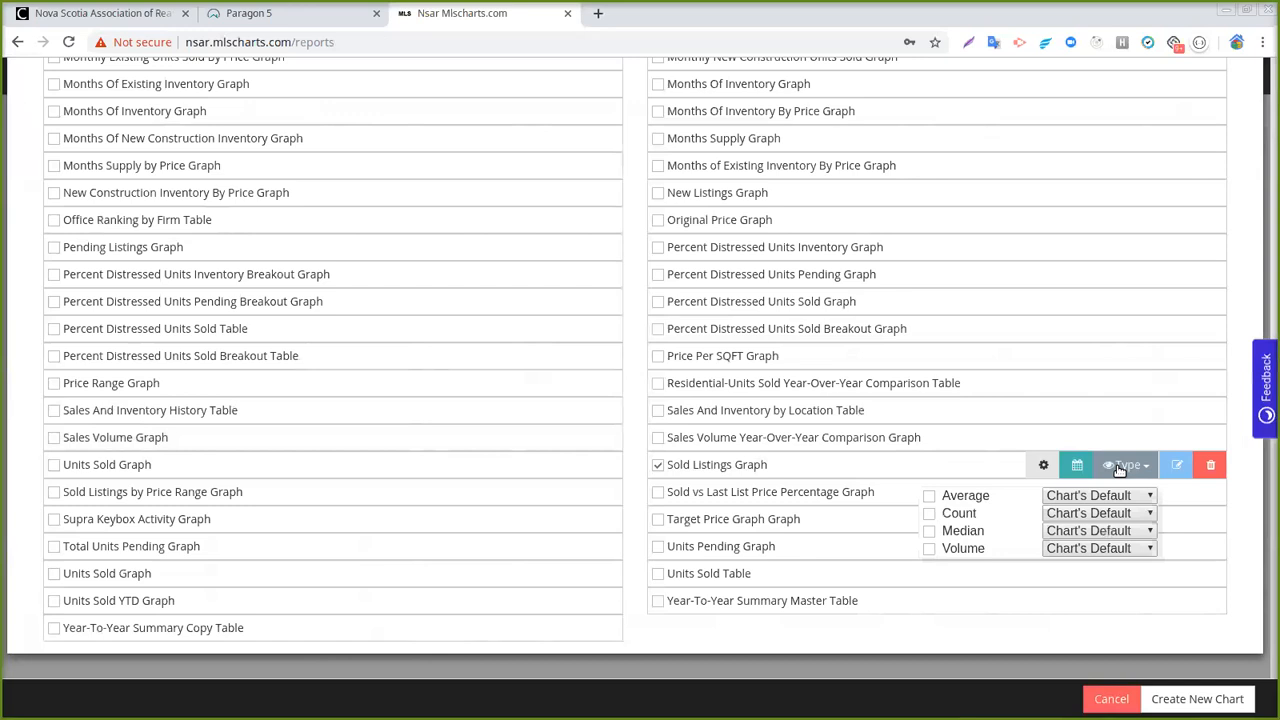
{"action": "left_click", "coordinate": [927, 496]}
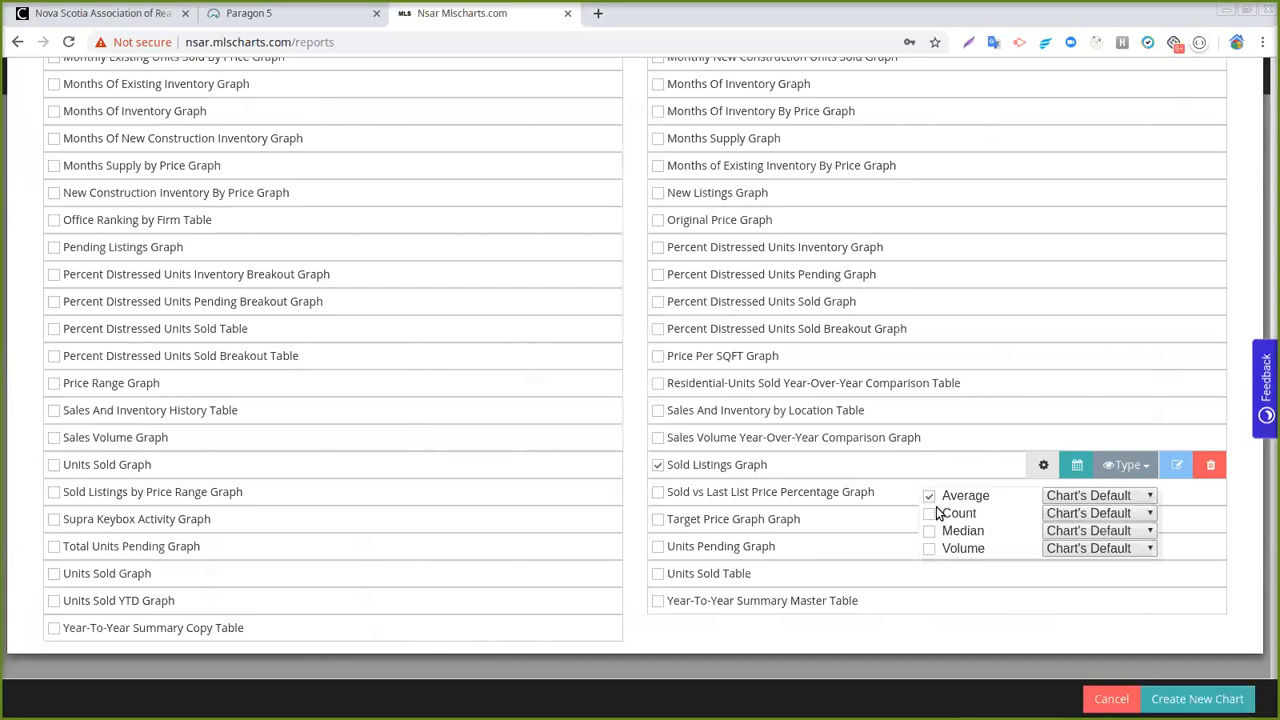
{"action": "left_click", "coordinate": [1070, 497]}
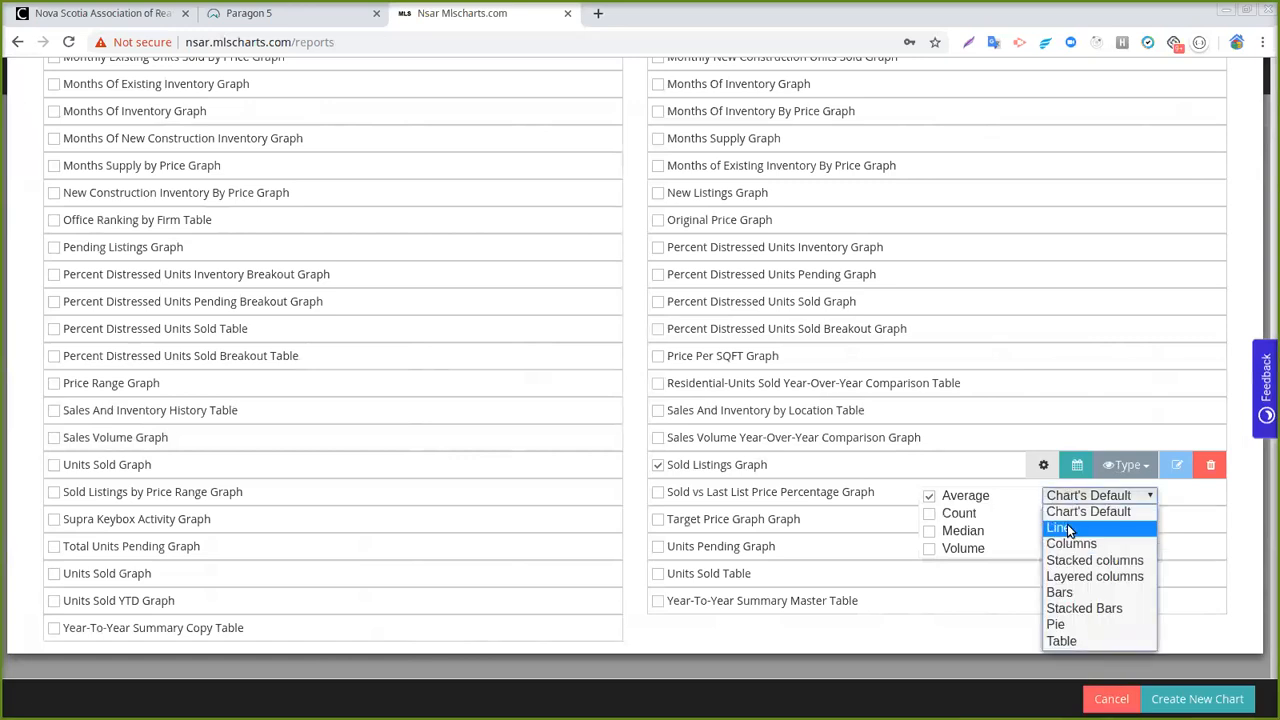
{"action": "left_click", "coordinate": [1067, 527]}
{"action": "left_click", "coordinate": [1075, 466]}
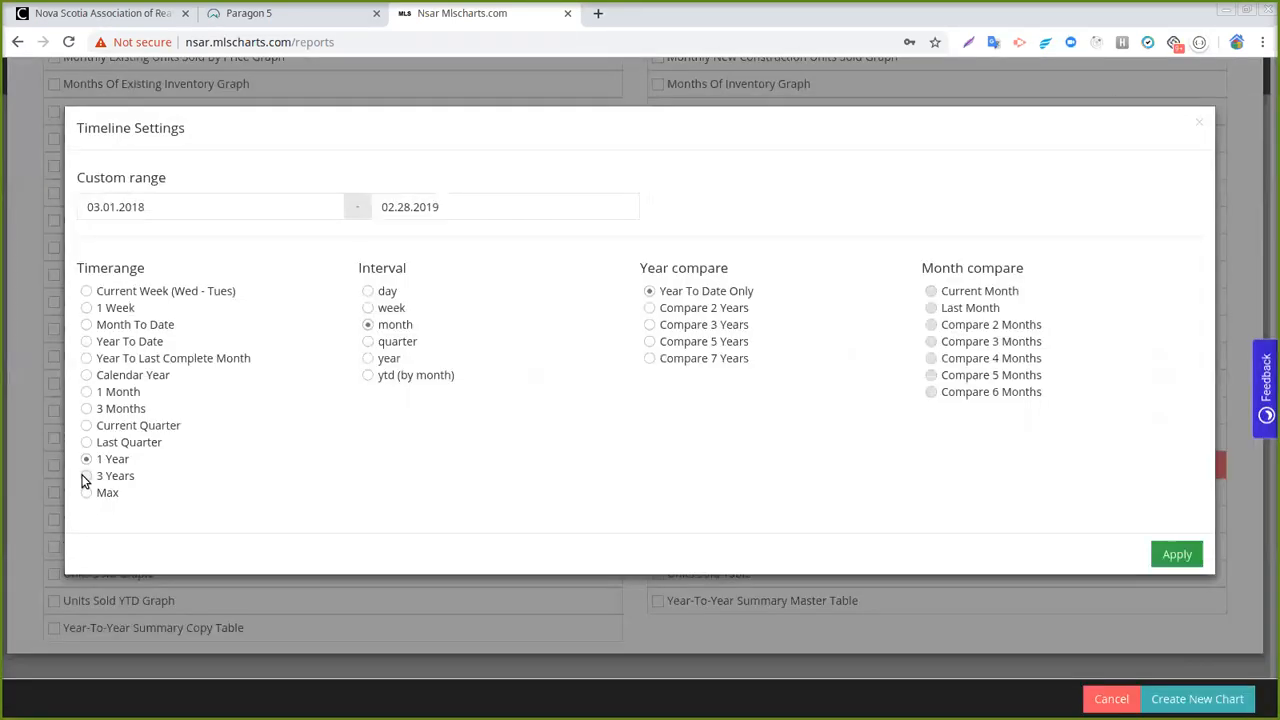
{"action": "left_click", "coordinate": [86, 477]}
{"action": "left_click", "coordinate": [1175, 556]}
Step: Add Lunenburg County as a second location alongside Bridgewater Community and switch the locations from Combined to Compare
{"action": "scroll", "coordinate": [1129, 404], "scroll_direction": "up", "scroll_amount": 1}
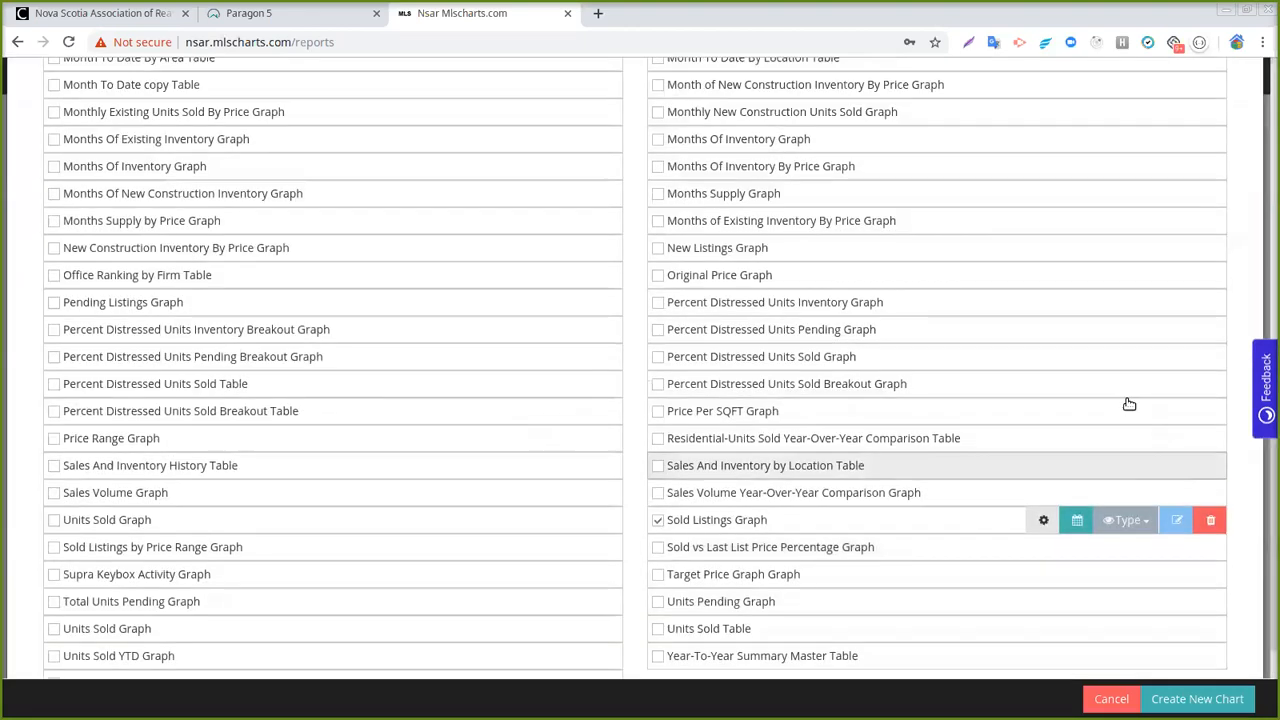
{"action": "scroll", "coordinate": [1129, 404], "scroll_direction": "up", "scroll_amount": 6}
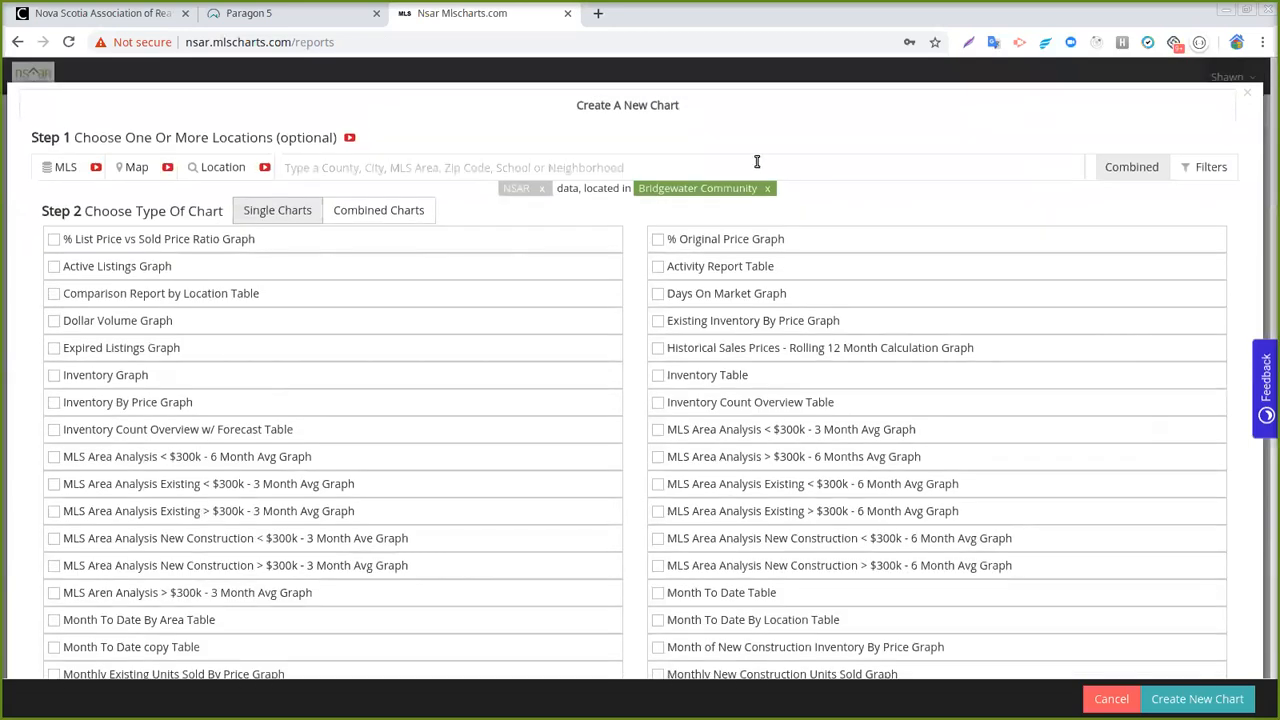
{"action": "left_click", "coordinate": [757, 162]}
{"action": "type", "text": "Lune"}
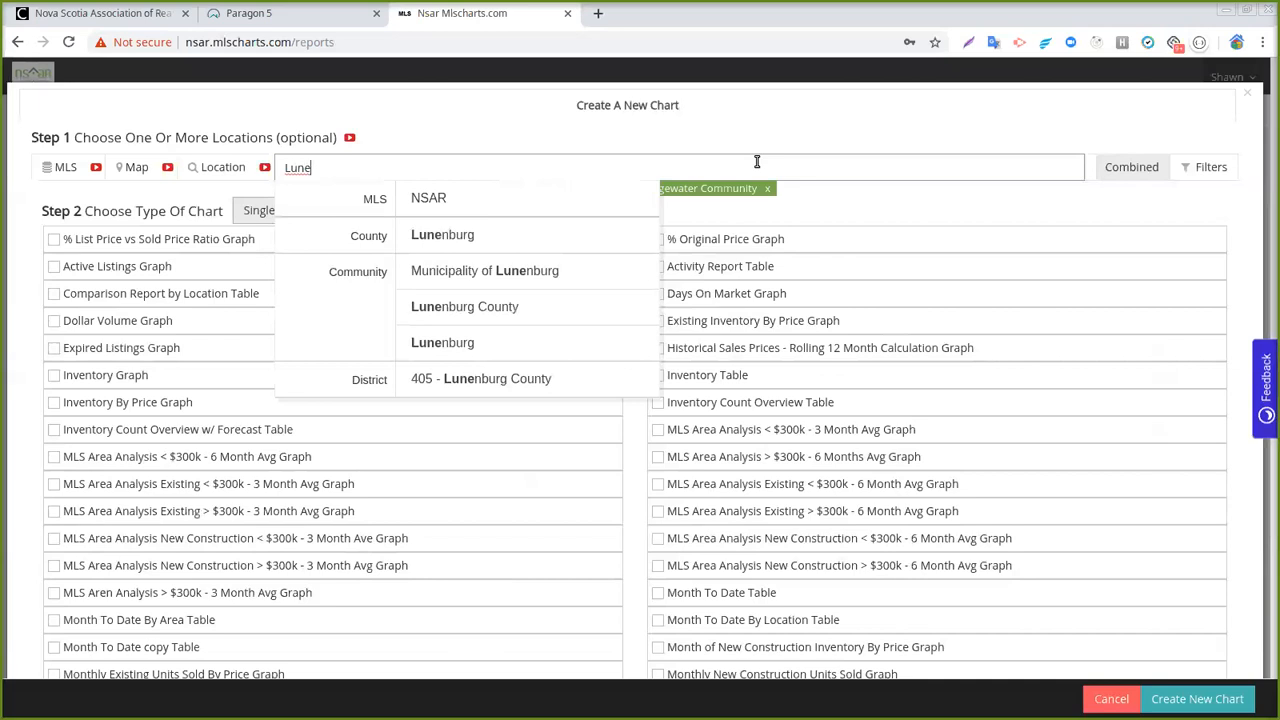
{"action": "left_click", "coordinate": [489, 237]}
{"action": "left_click", "coordinate": [1122, 166]}
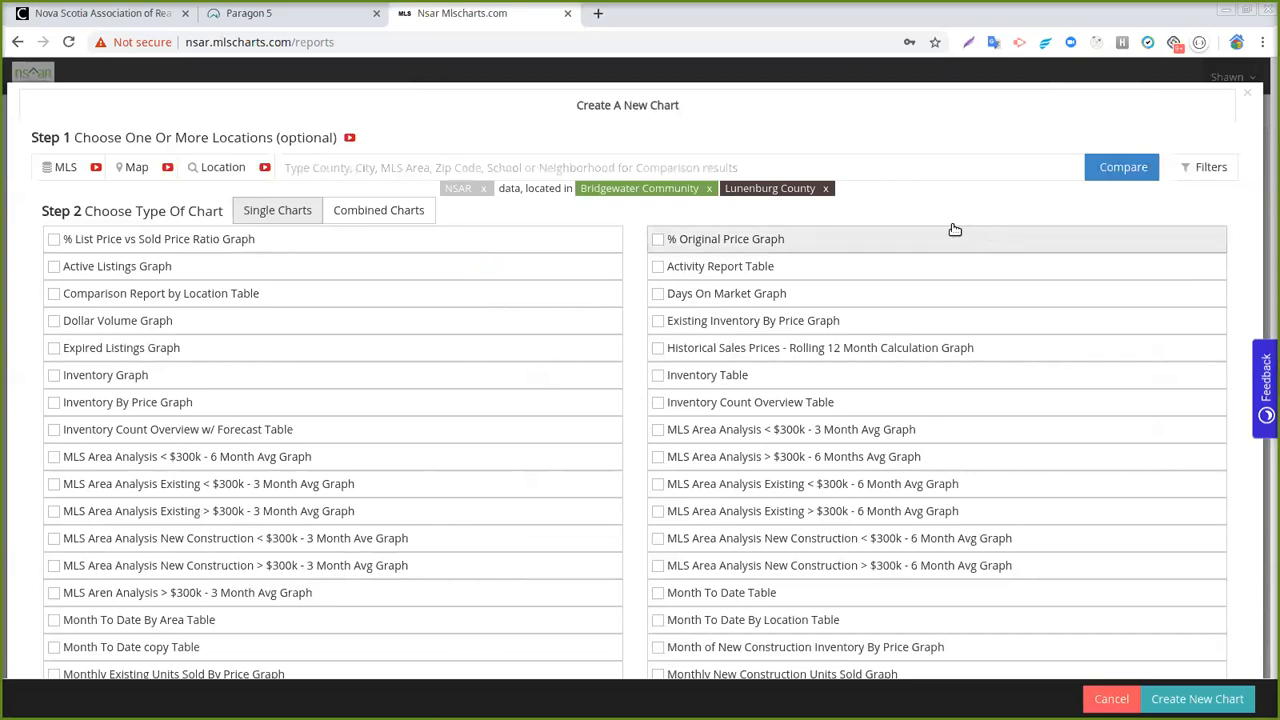
Step: Check the type settings of the Sold Listings Graph and create the new chart
{"action": "scroll", "coordinate": [997, 480], "scroll_direction": "down", "scroll_amount": 5}
{"action": "scroll", "coordinate": [911, 505], "scroll_direction": "down", "scroll_amount": 3}
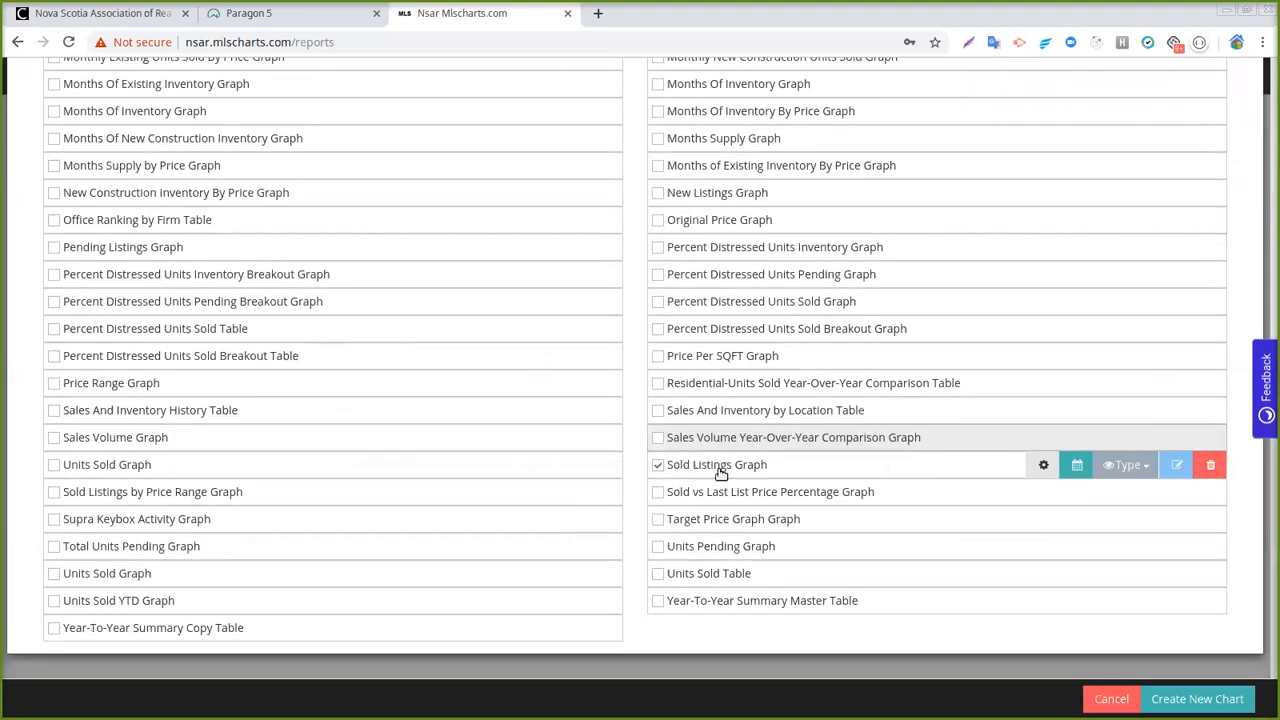
{"action": "left_click", "coordinate": [1110, 464]}
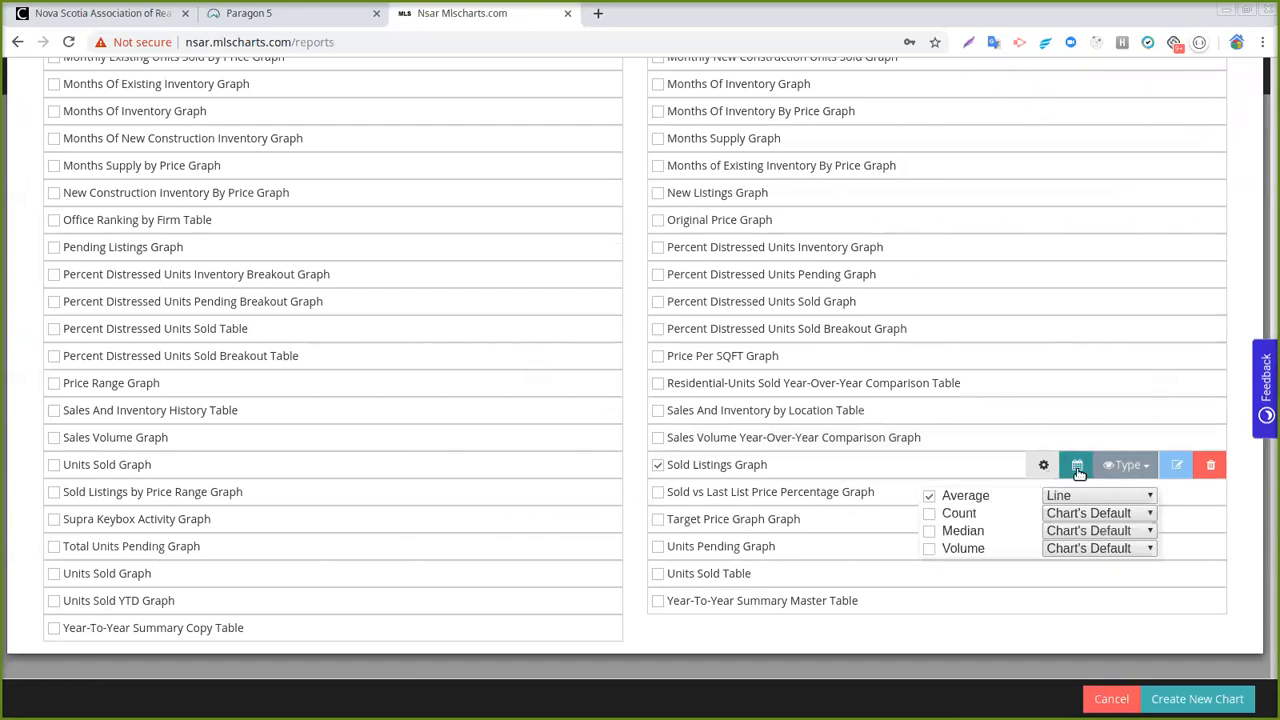
{"action": "left_click", "coordinate": [1178, 701]}
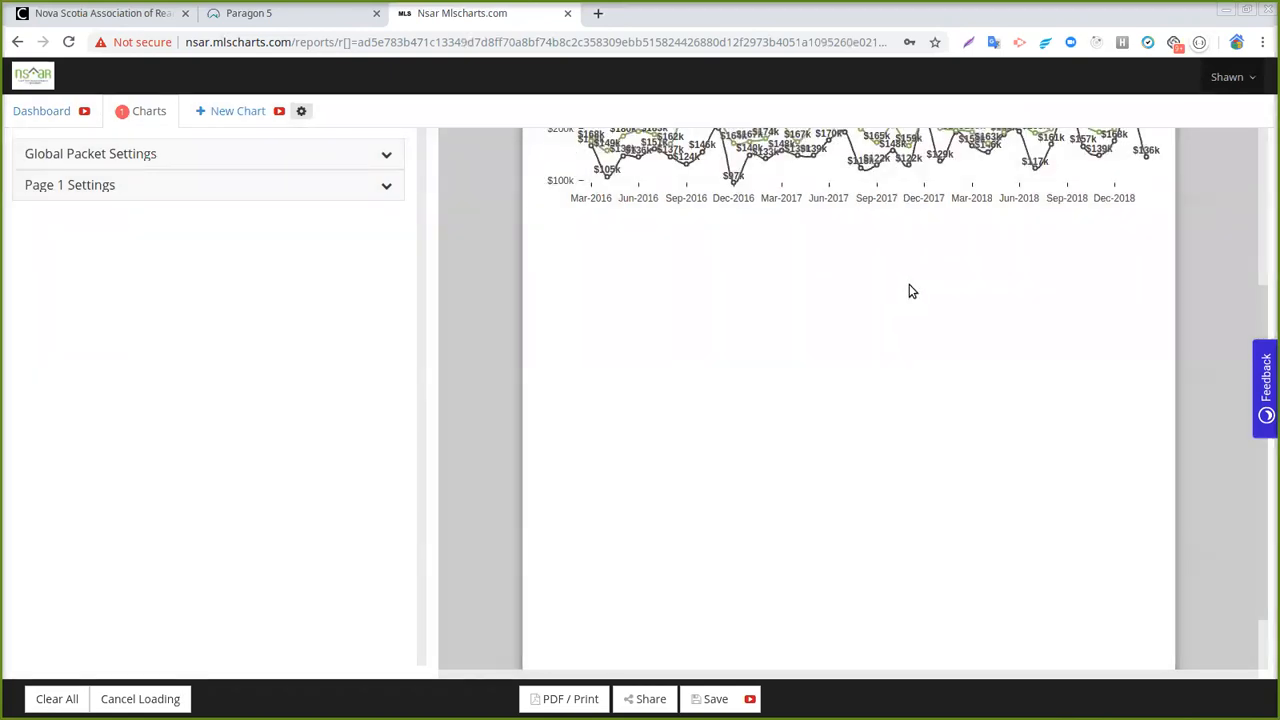
{"action": "scroll", "coordinate": [771, 371], "scroll_direction": "up", "scroll_amount": 2}
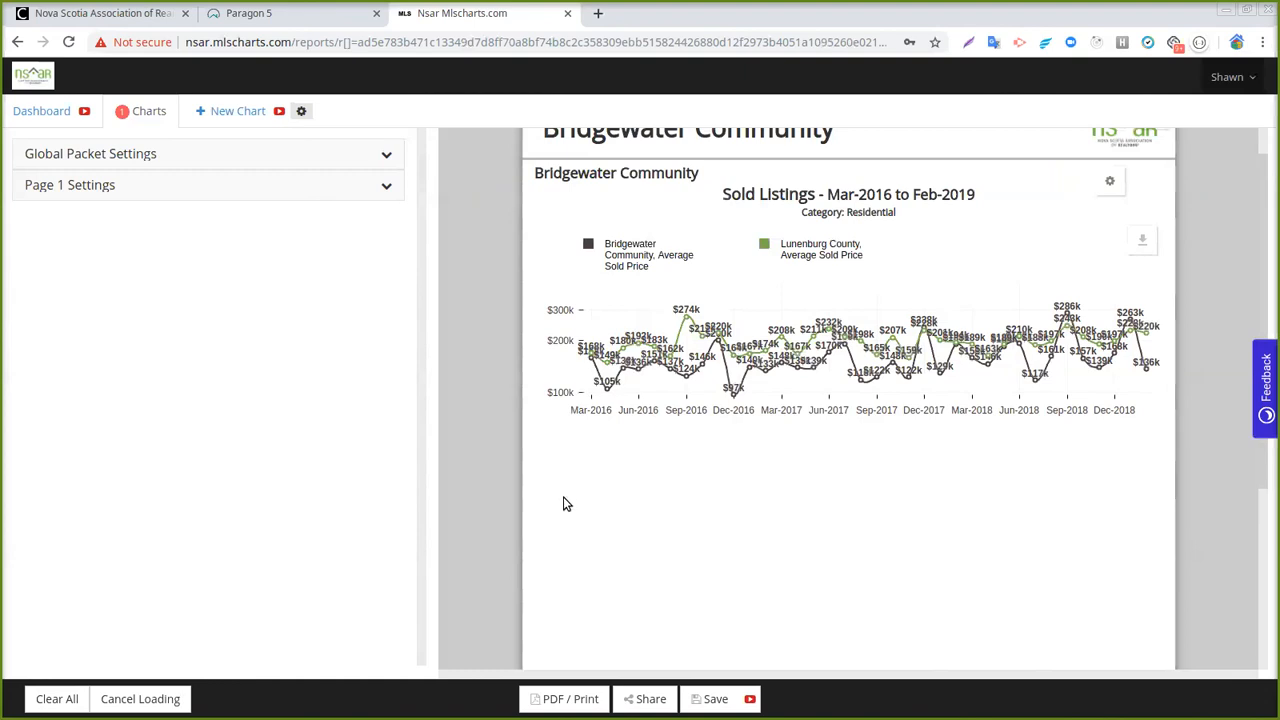
Step: Change the packet's page orientation to Landscape in the global packet settings
{"action": "left_click", "coordinate": [209, 186]}
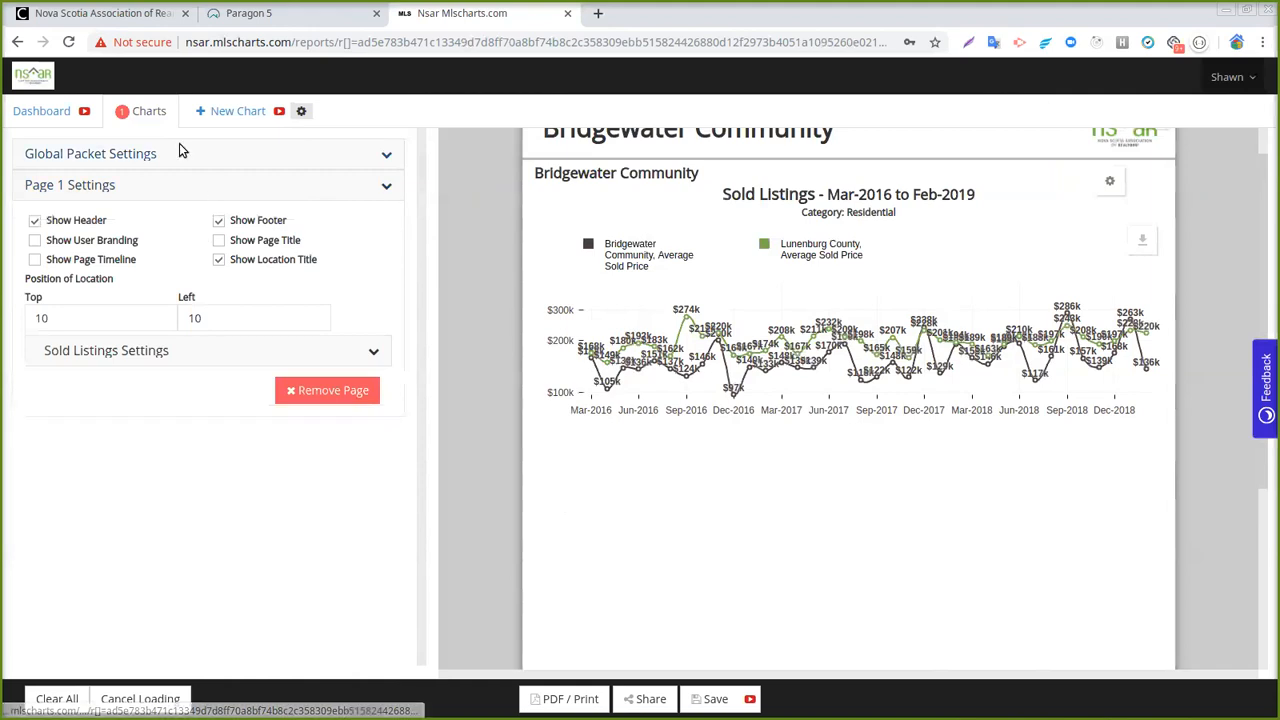
{"action": "left_click", "coordinate": [183, 155]}
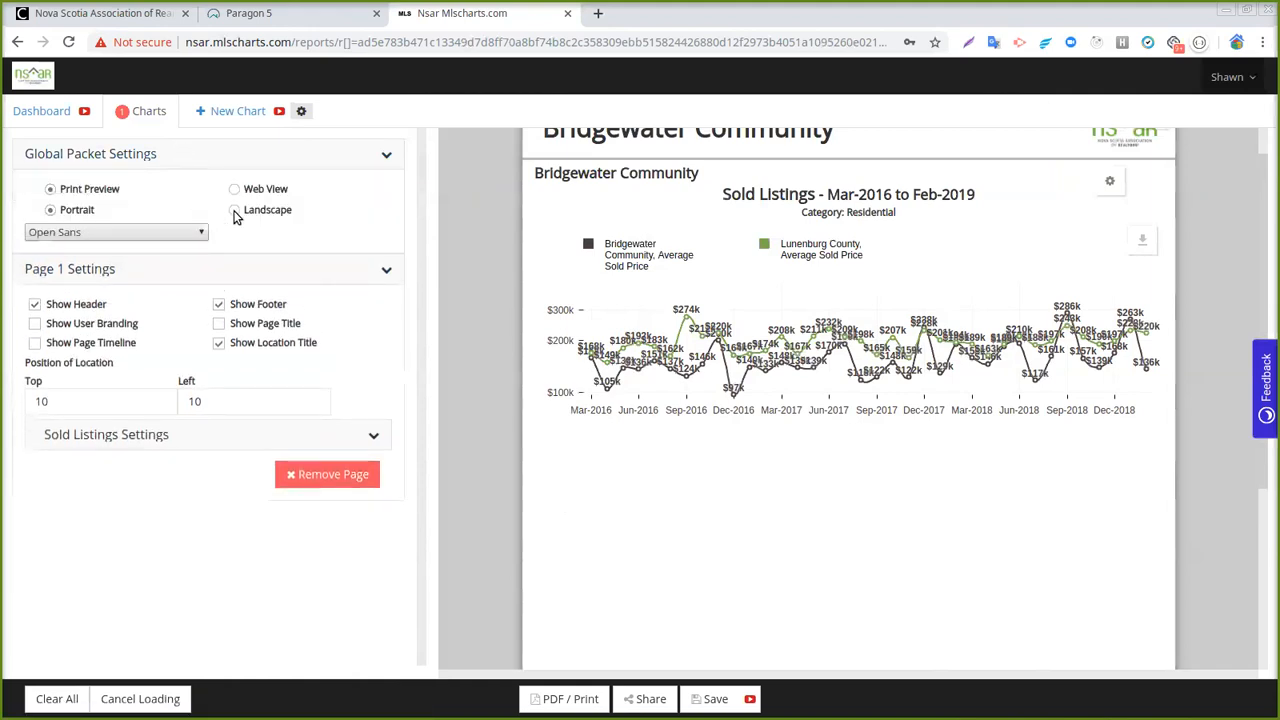
{"action": "left_click", "coordinate": [234, 211]}
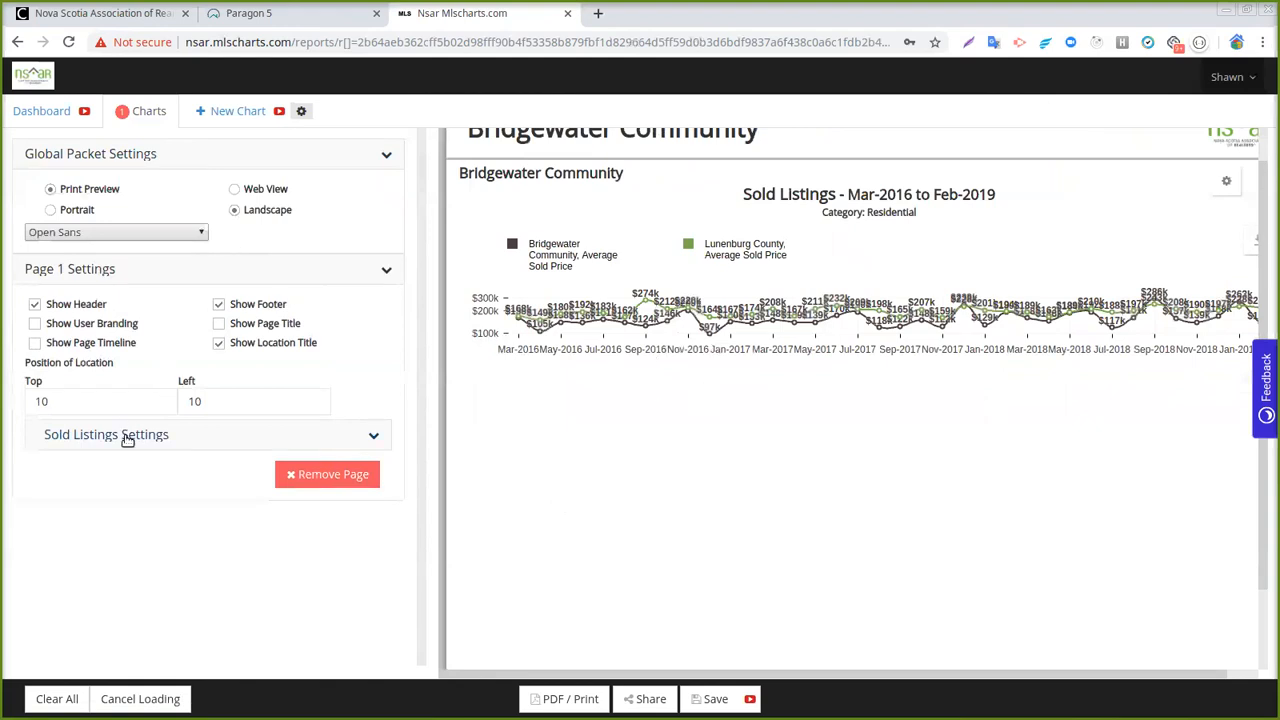
Step: In the Sold Listings graph settings, enable Y baseline in Zero and set the chart height to 60%
{"action": "left_click", "coordinate": [170, 437]}
{"action": "scroll", "coordinate": [243, 455], "scroll_direction": "down", "scroll_amount": 1}
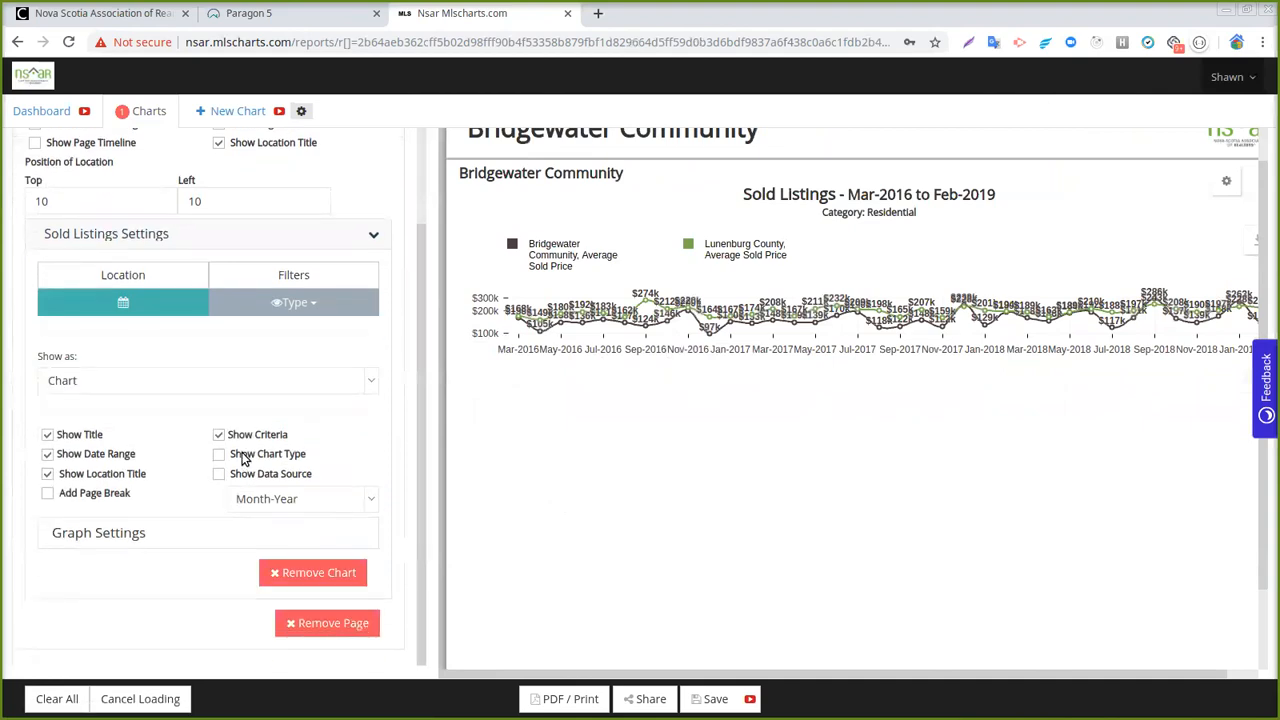
{"action": "left_click", "coordinate": [170, 537]}
{"action": "scroll", "coordinate": [176, 484], "scroll_direction": "down", "scroll_amount": 2}
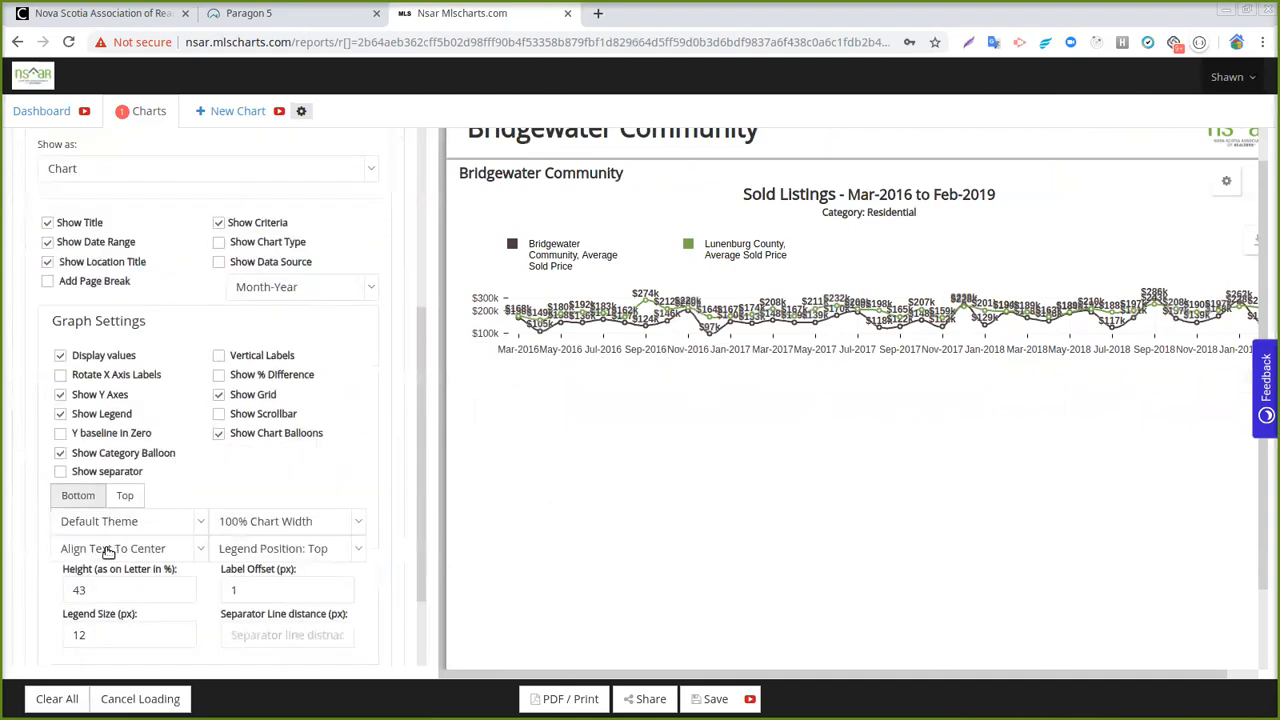
{"action": "scroll", "coordinate": [100, 392], "scroll_direction": "down", "scroll_amount": 1}
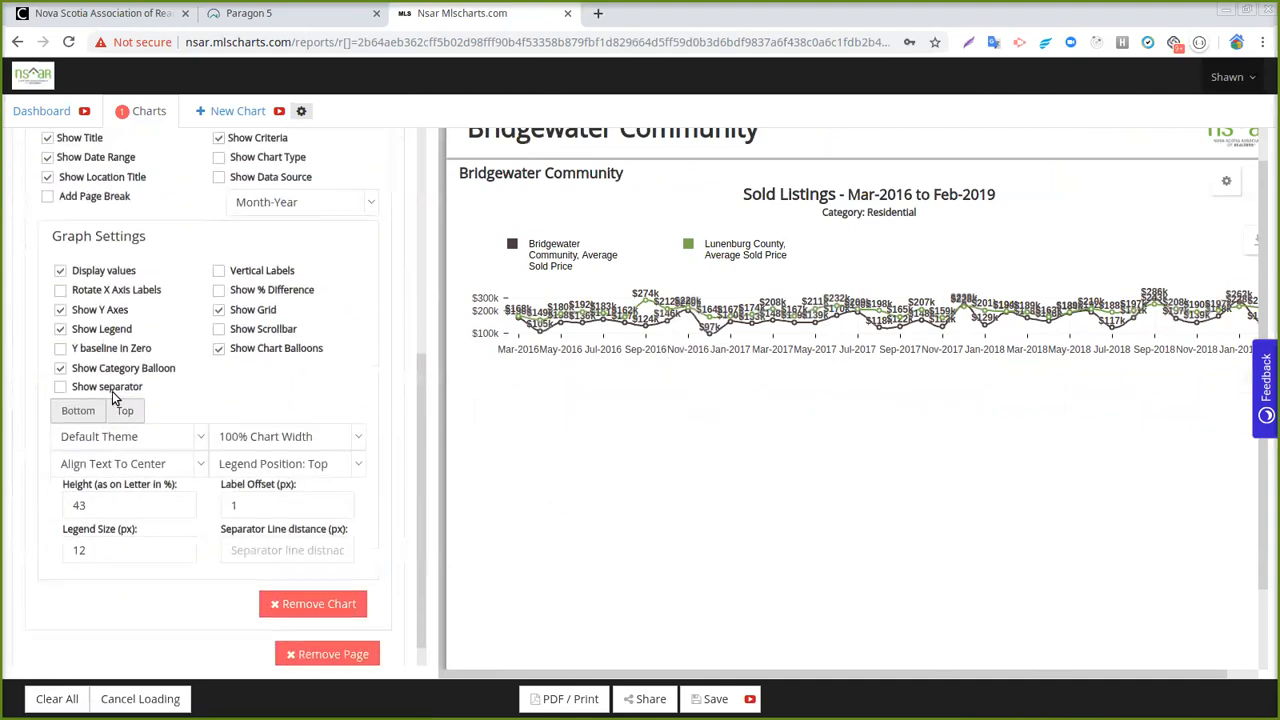
{"action": "left_click", "coordinate": [59, 352]}
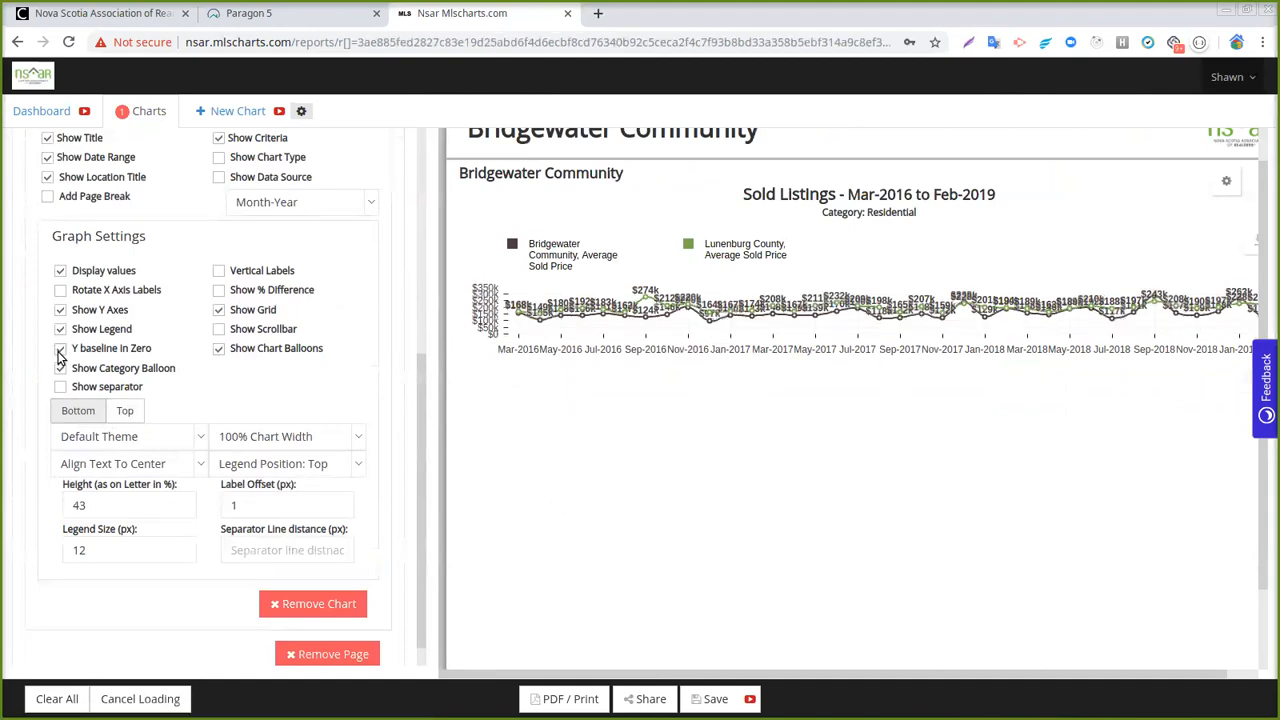
{"action": "double_click", "coordinate": [63, 505]}
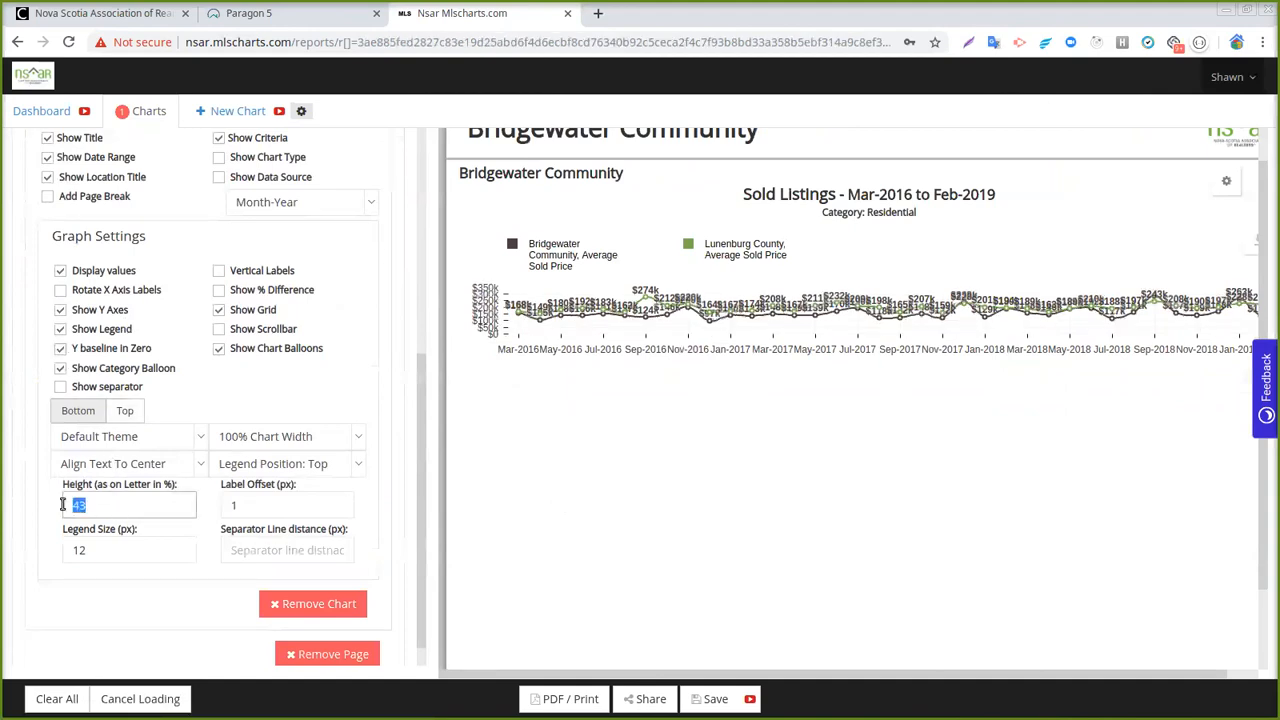
{"action": "type", "text": "60"}
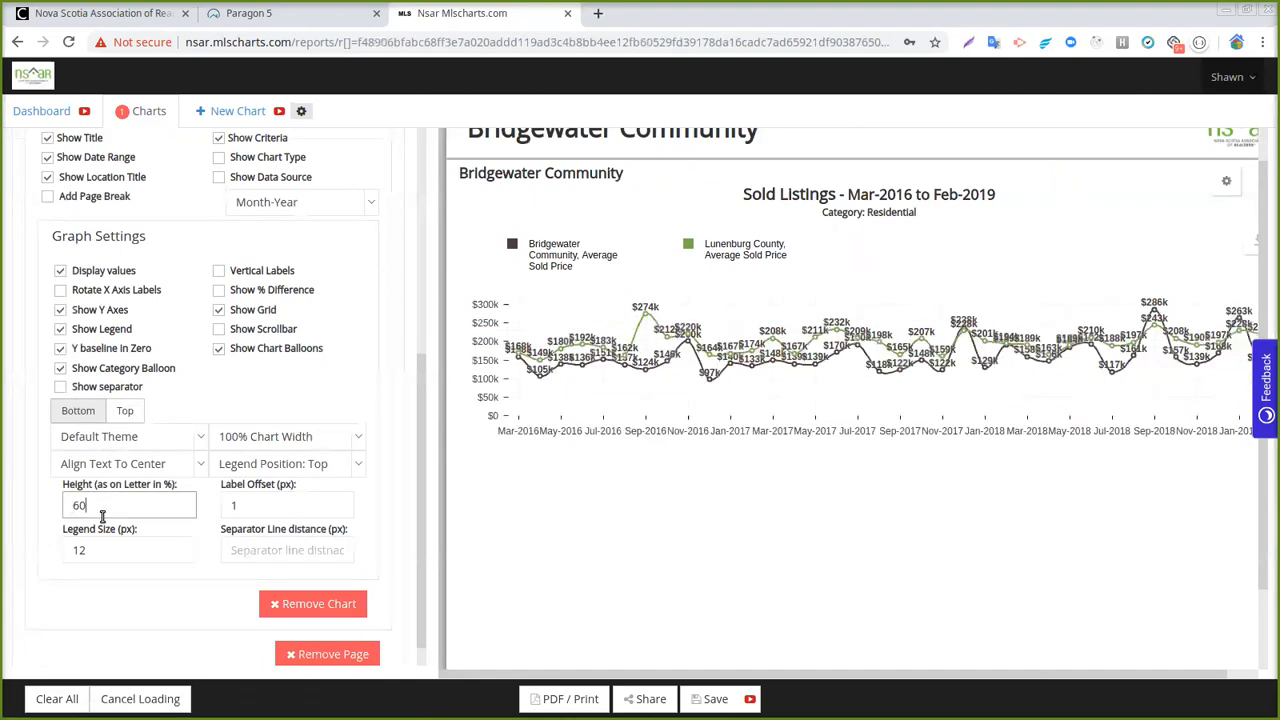
Step: Change the chart type of the Sold Listings Average series to Columns
{"action": "scroll", "coordinate": [230, 465], "scroll_direction": "up", "scroll_amount": 5}
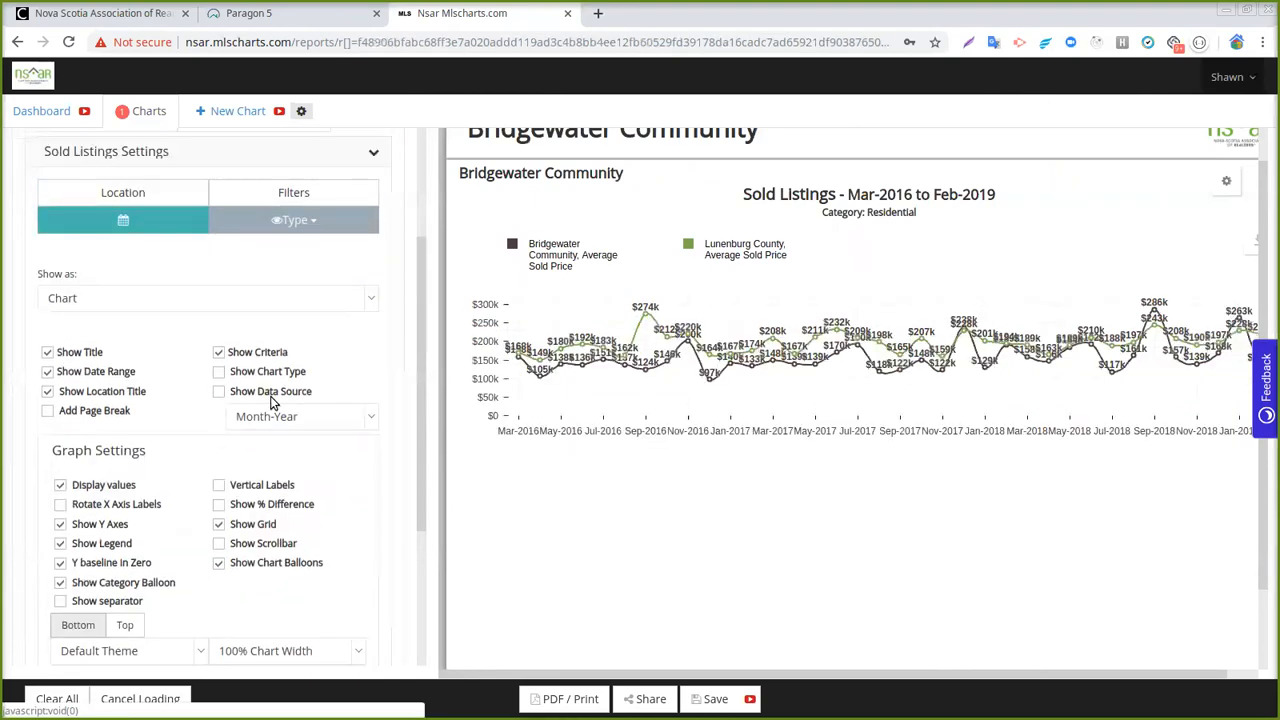
{"action": "left_click", "coordinate": [278, 428]}
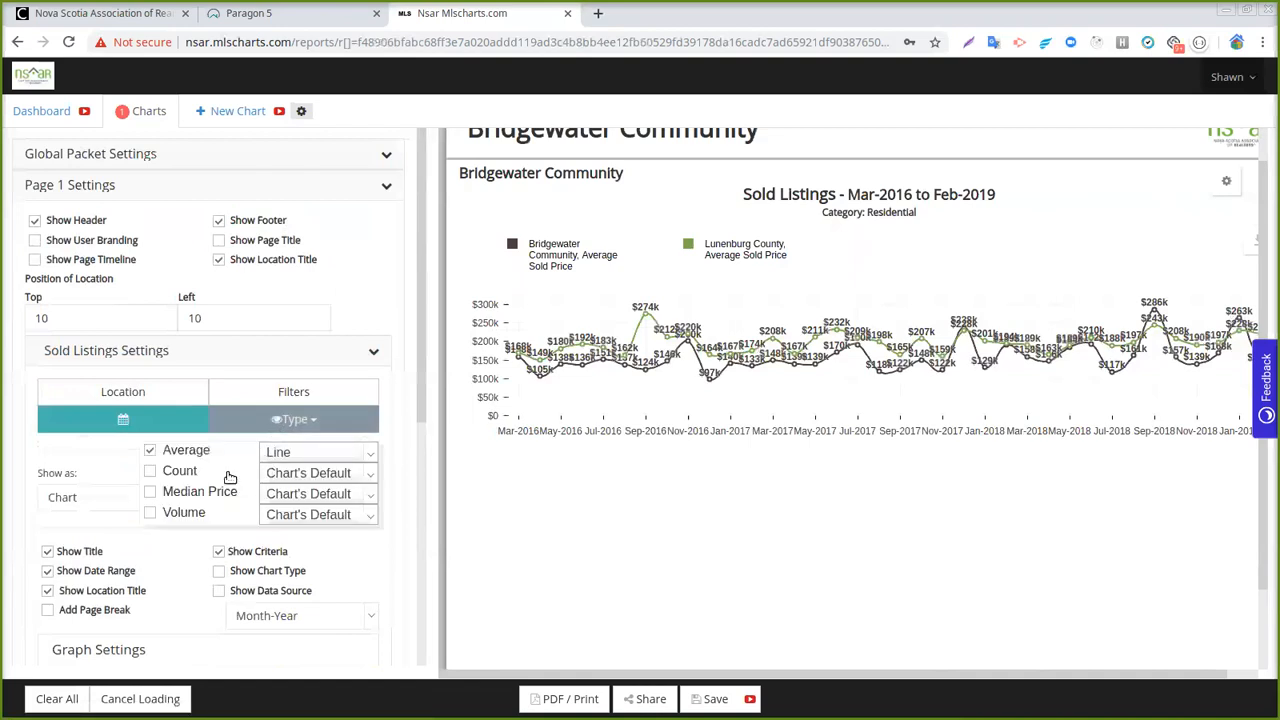
{"action": "left_click", "coordinate": [268, 455]}
{"action": "left_click", "coordinate": [296, 546]}
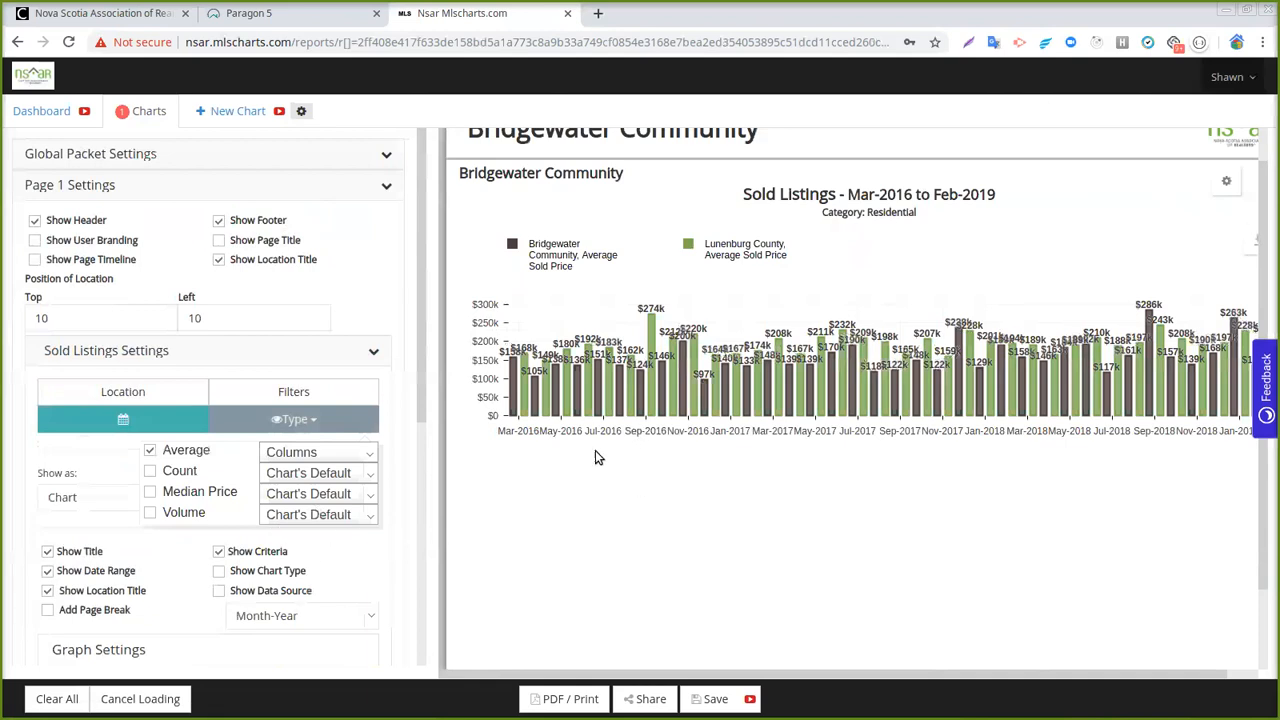
Step: Turn on Rotate X Axis Labels for the Sold Listings chart and review the rotated date labels
{"action": "scroll", "coordinate": [277, 545], "scroll_direction": "down", "scroll_amount": 4}
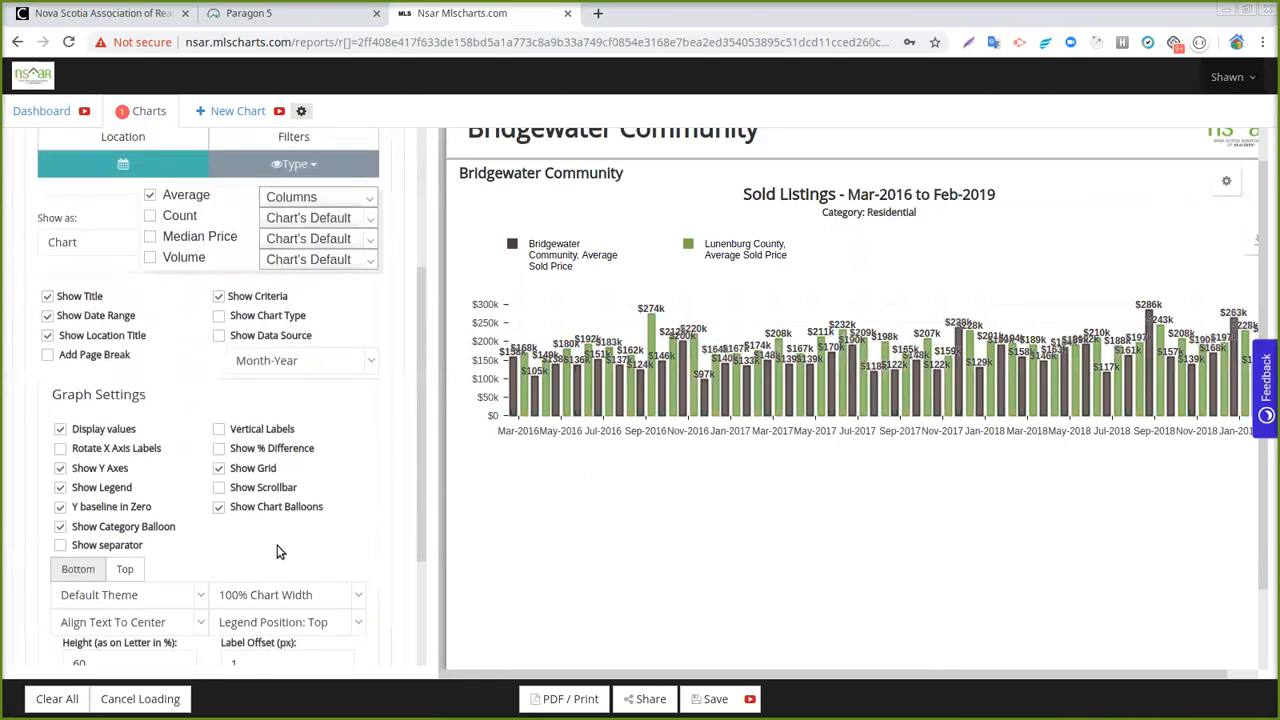
{"action": "left_click", "coordinate": [61, 322]}
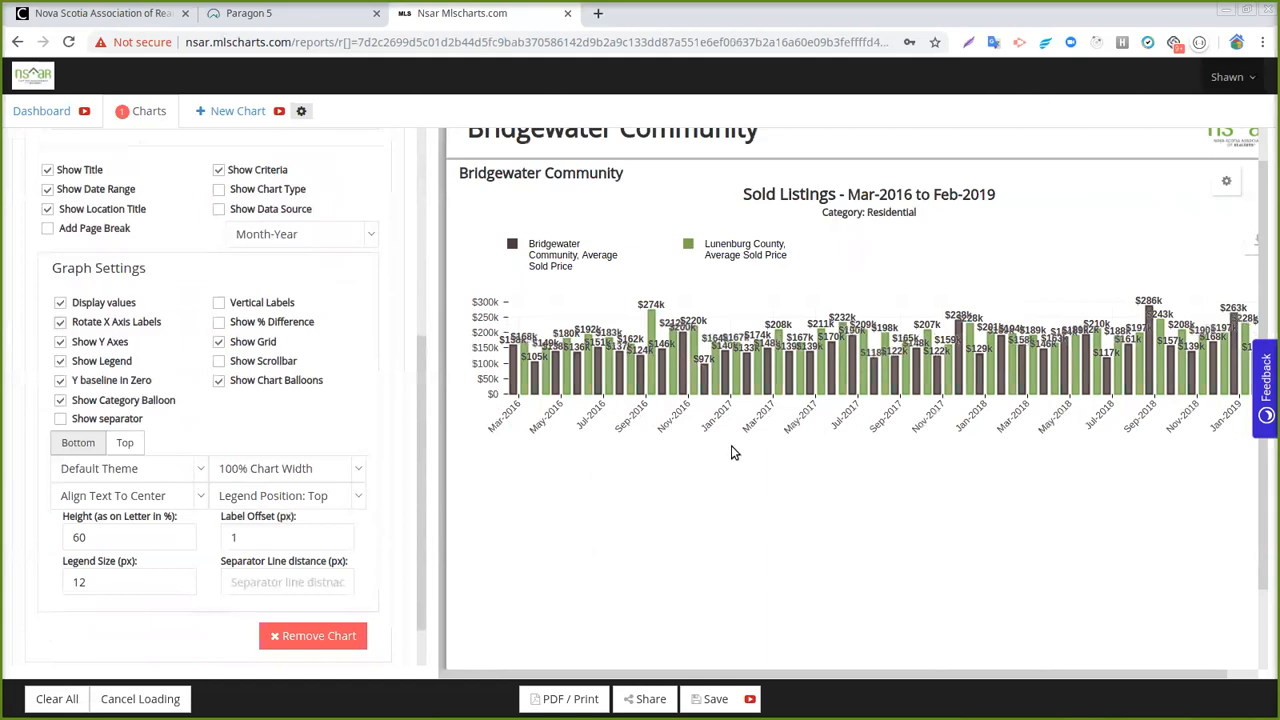
{"action": "scroll", "coordinate": [360, 395], "scroll_direction": "up", "scroll_amount": 3}
{"action": "scroll", "coordinate": [361, 395], "scroll_direction": "down", "scroll_amount": 1}
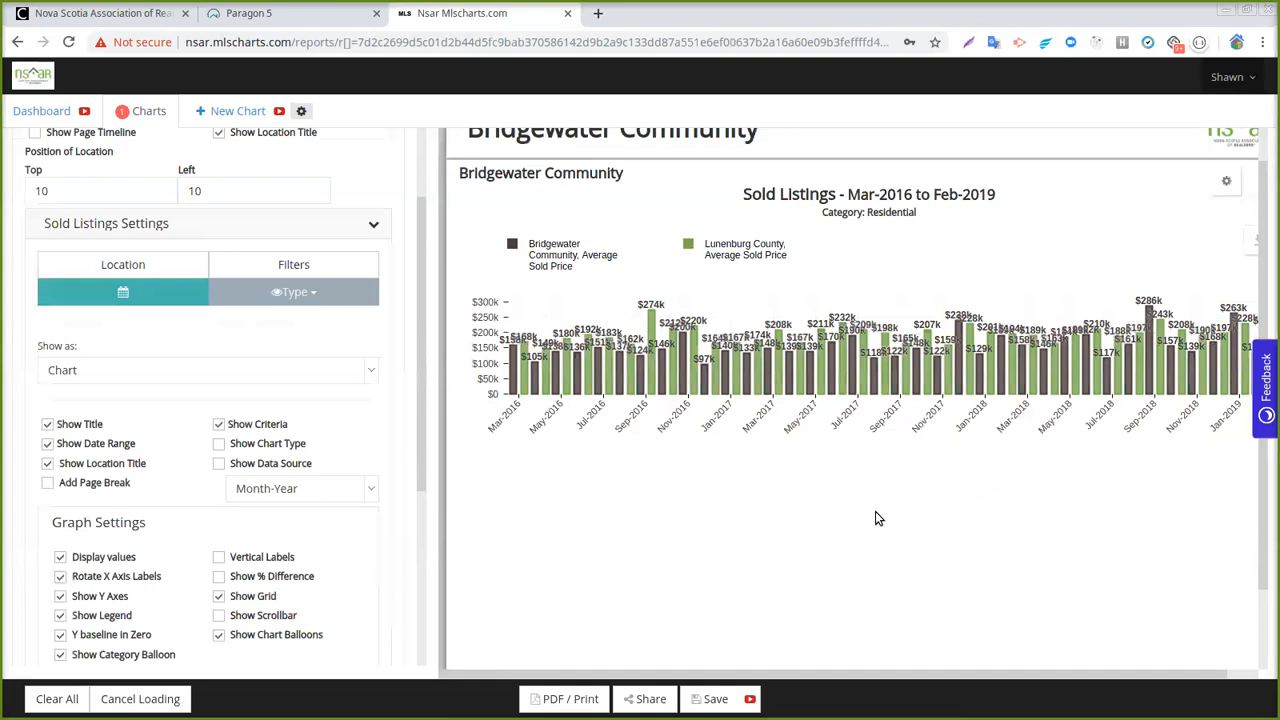
{"action": "scroll", "coordinate": [880, 498], "scroll_direction": "up", "scroll_amount": 1}
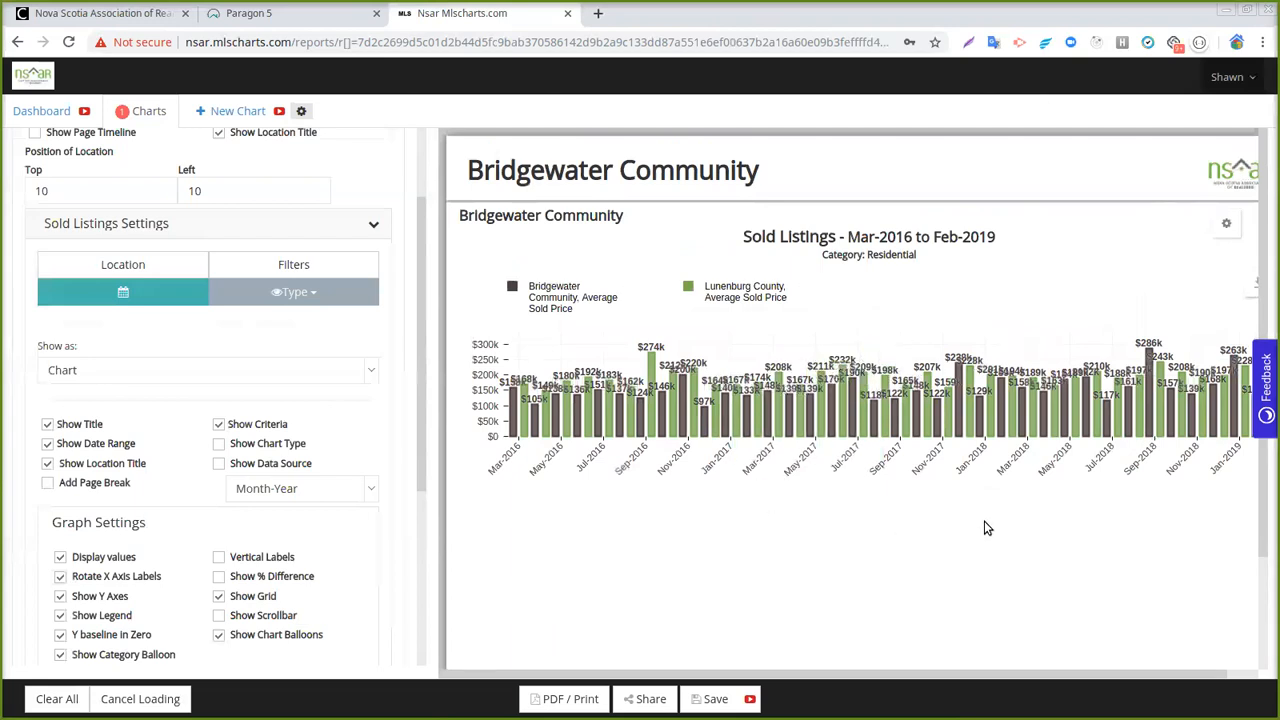
Step: Clear all loaded charts and select the saved Sales and Inventory By Location packet
{"action": "left_click", "coordinate": [57, 699]}
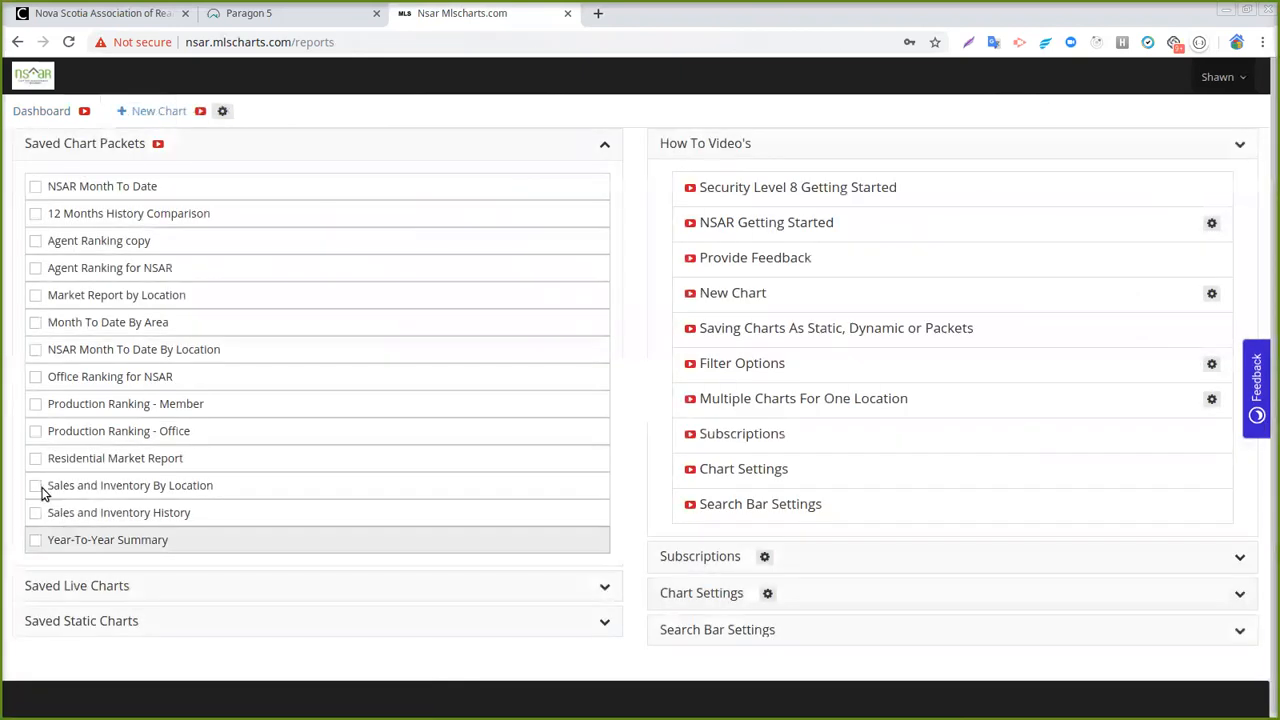
{"action": "left_click", "coordinate": [36, 487]}
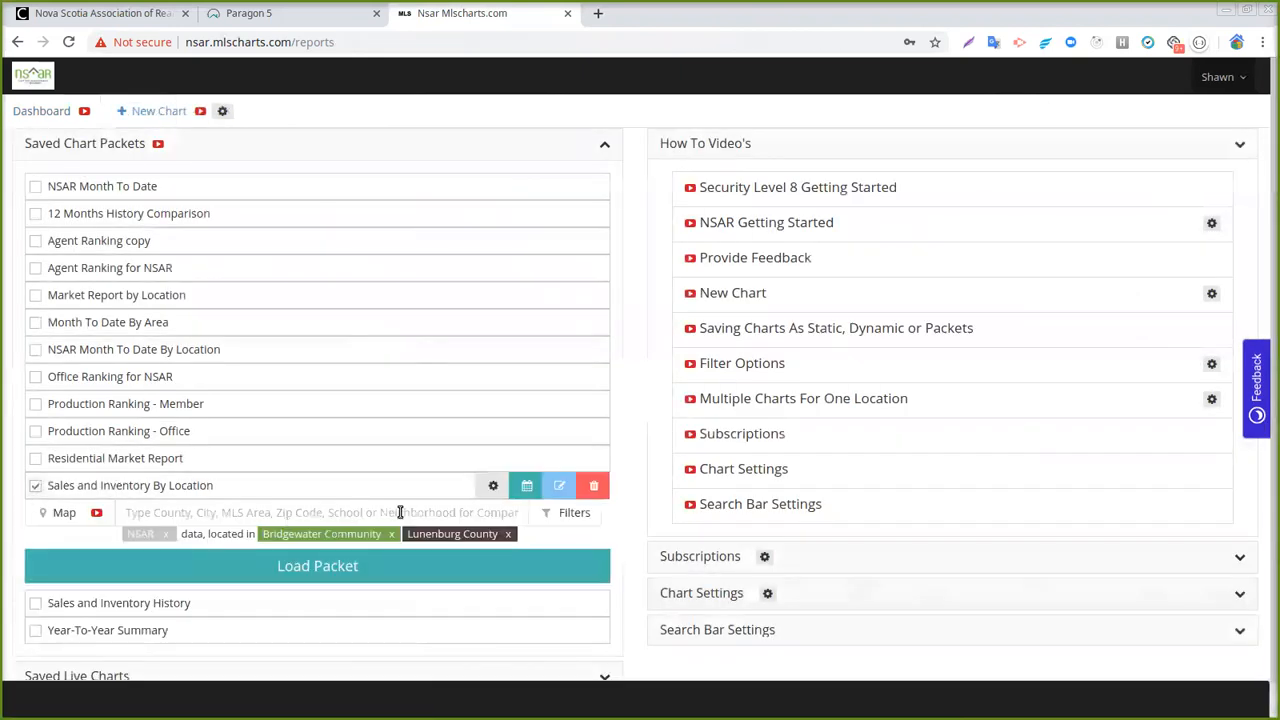
Step: Remove Lunenburg County and Bridgewater Community from the packet's locations and add Halifax County
{"action": "left_click", "coordinate": [507, 534]}
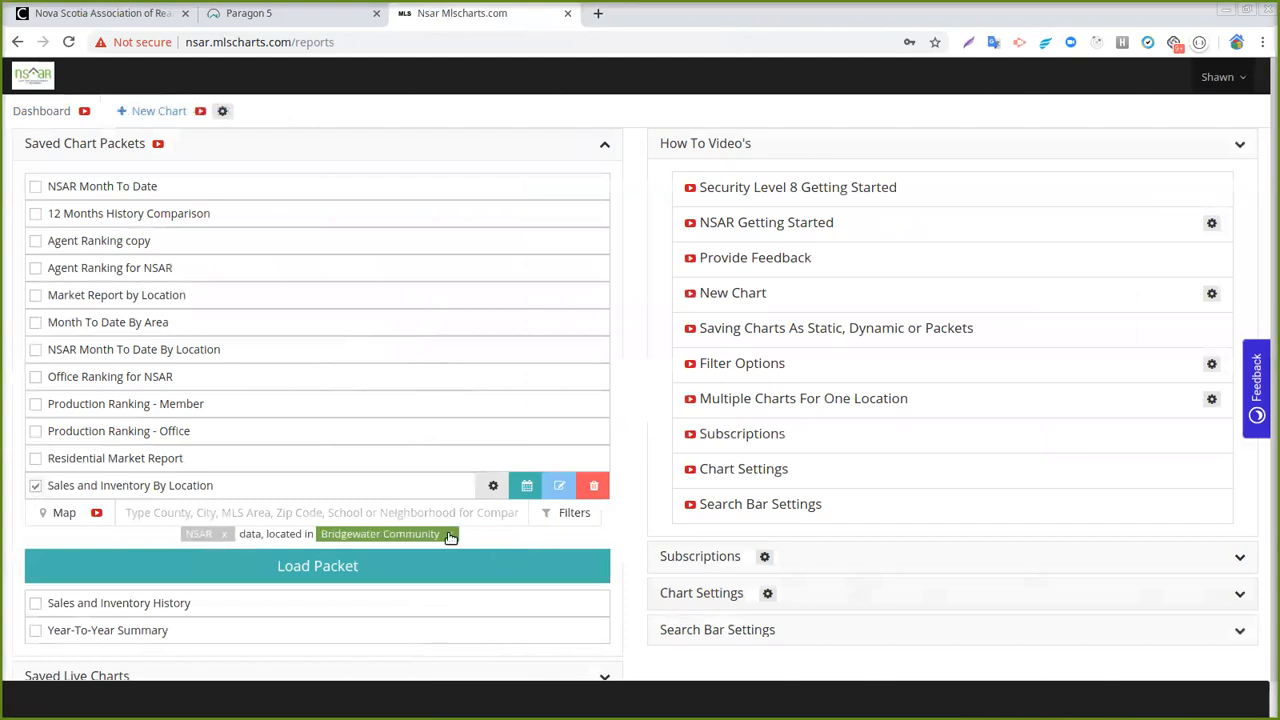
{"action": "left_click", "coordinate": [450, 537]}
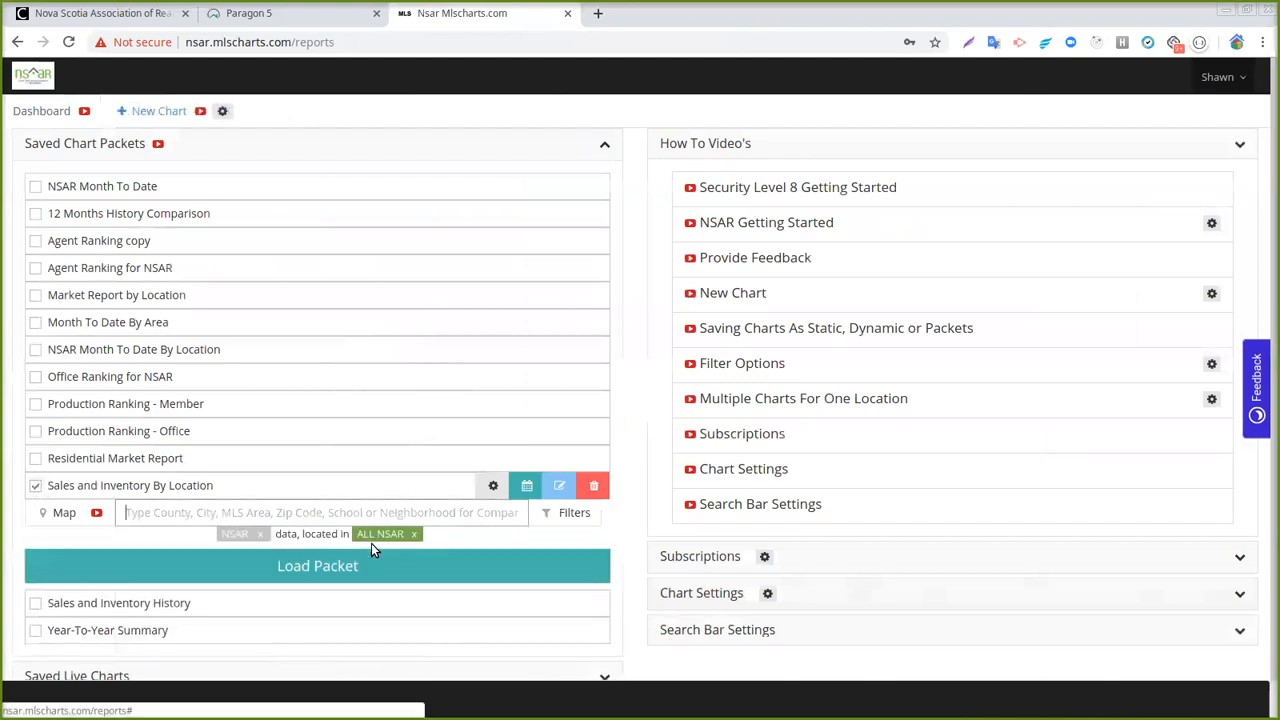
{"action": "left_click", "coordinate": [302, 514]}
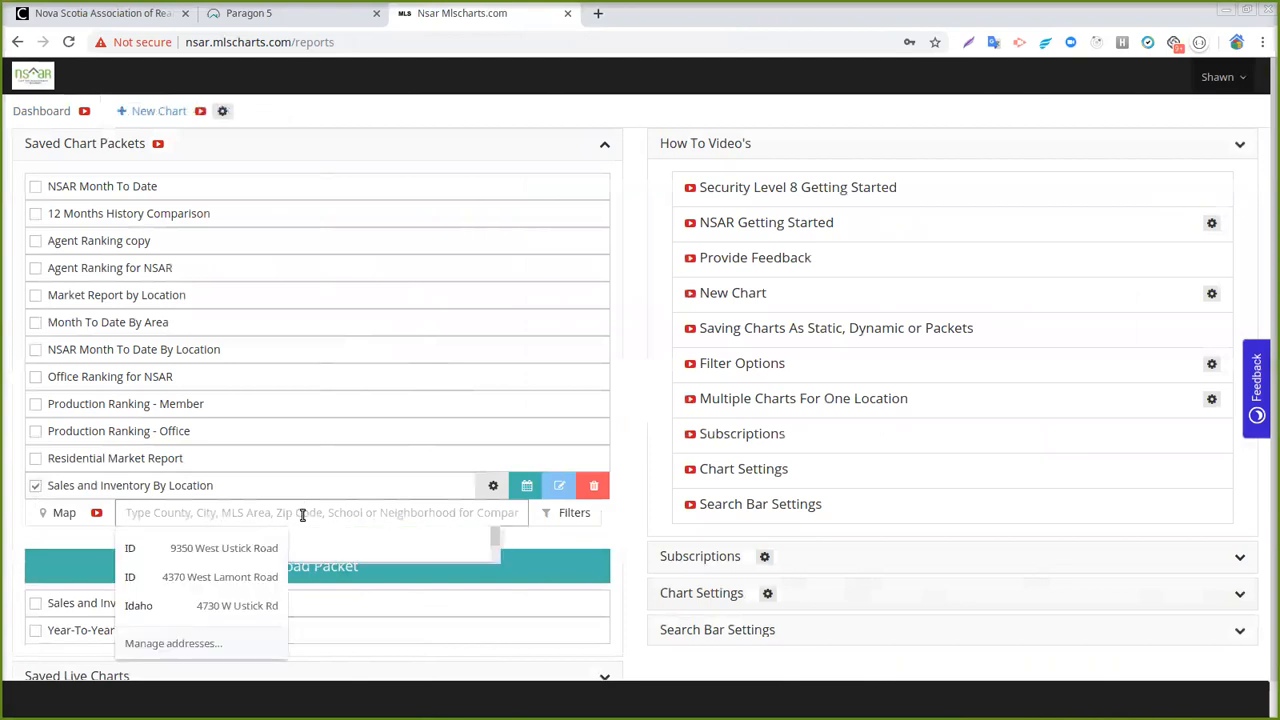
{"action": "type", "text": "Hal"}
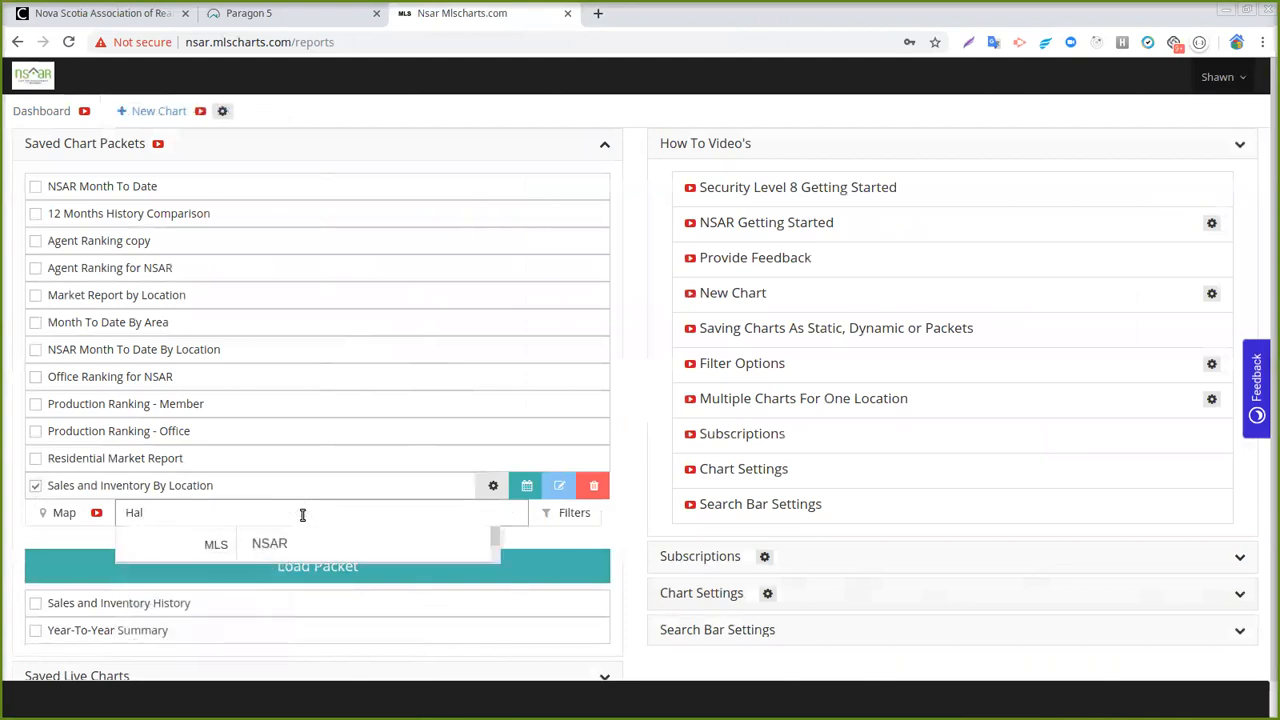
{"action": "left_click", "coordinate": [311, 582]}
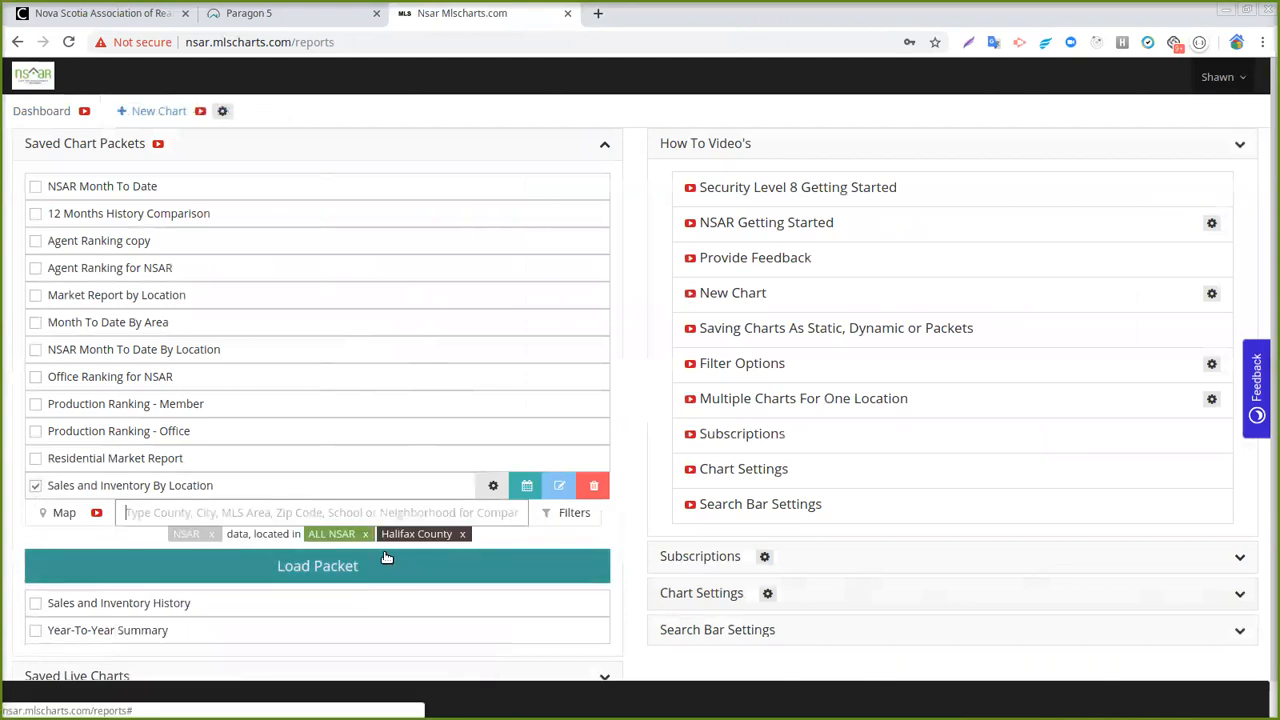
Step: Load the Sales and Inventory By Location packet for Halifax County
{"action": "left_click", "coordinate": [374, 567]}
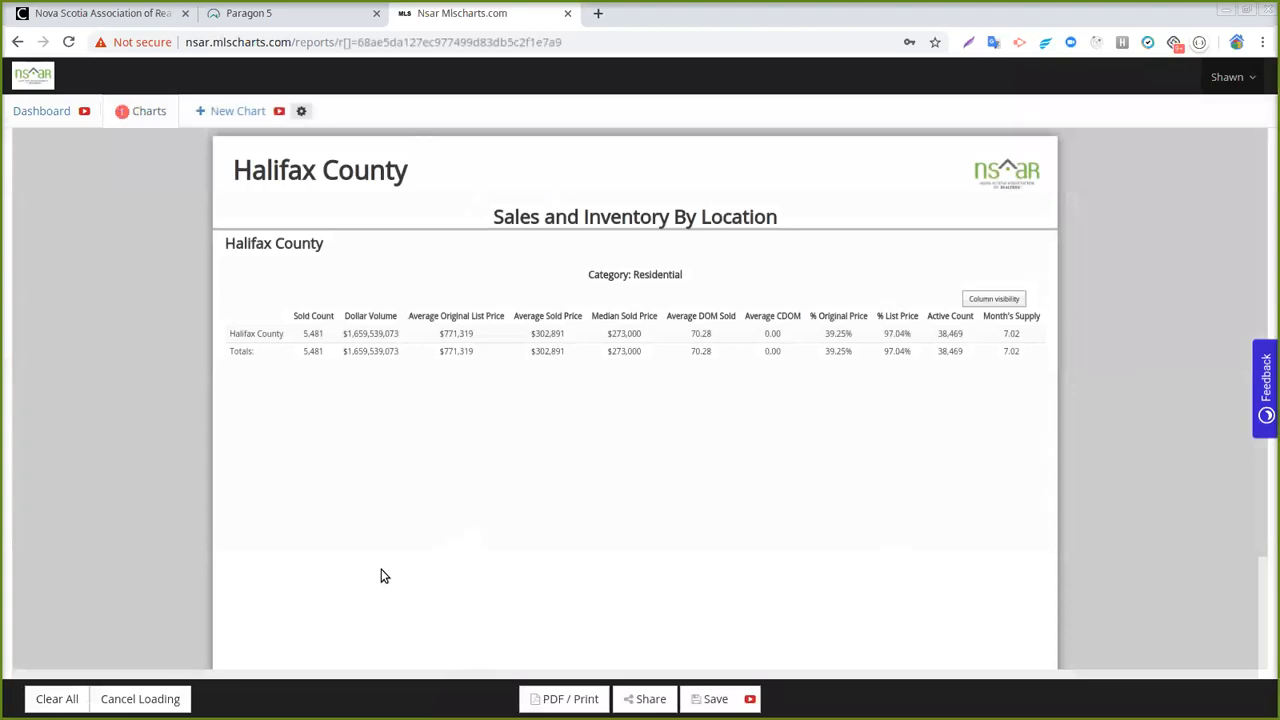
Step: Clear the loaded chart and load the saved Sales and Inventory History packet
{"action": "left_click", "coordinate": [62, 699]}
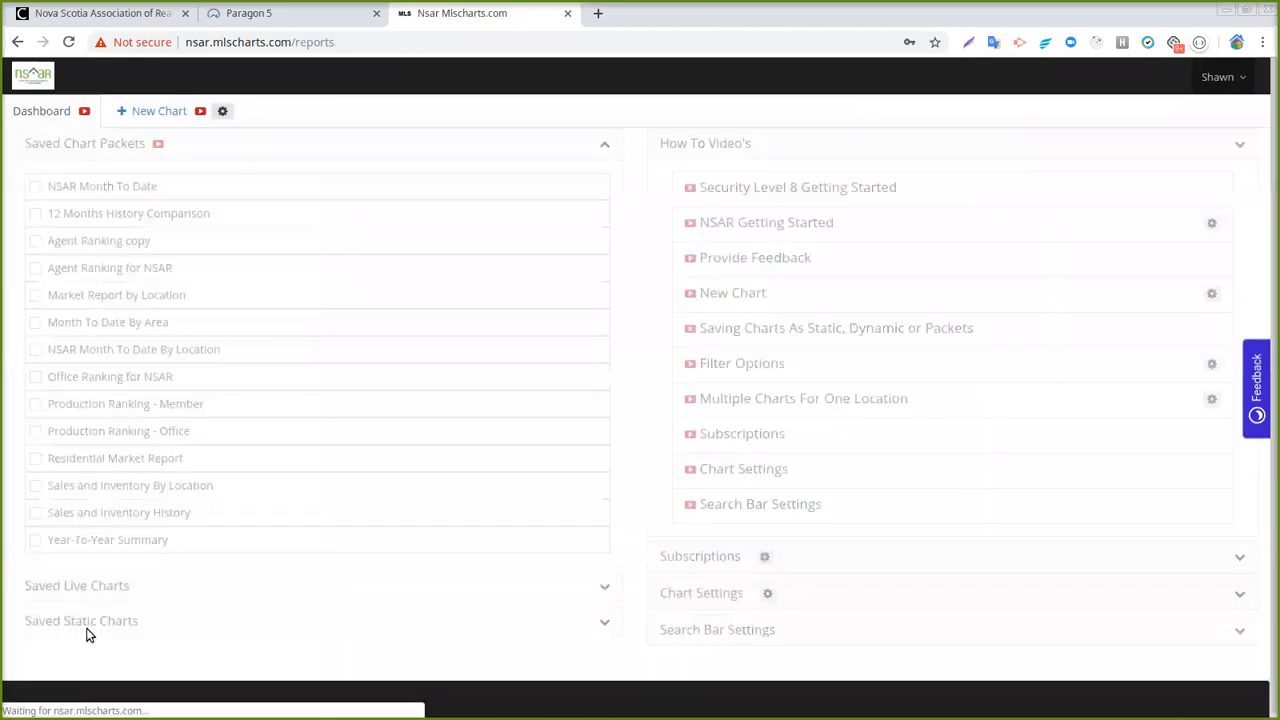
{"action": "left_click", "coordinate": [35, 513]}
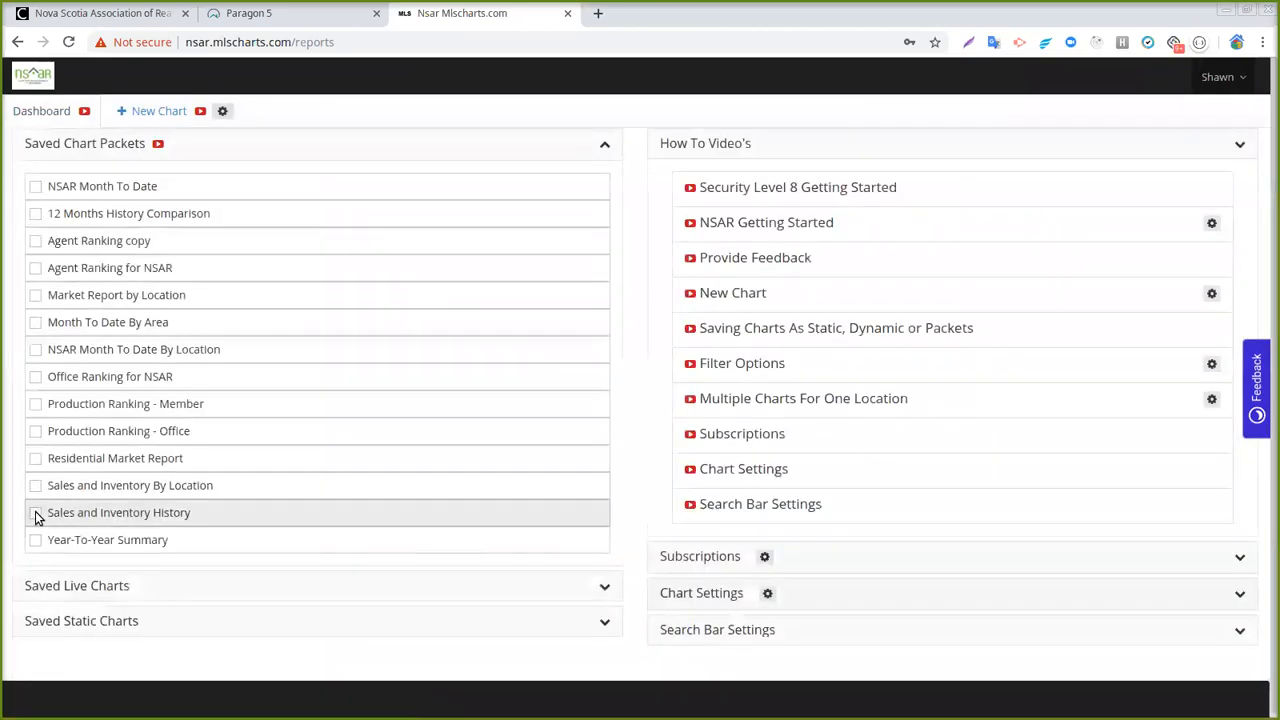
{"action": "left_click", "coordinate": [364, 608]}
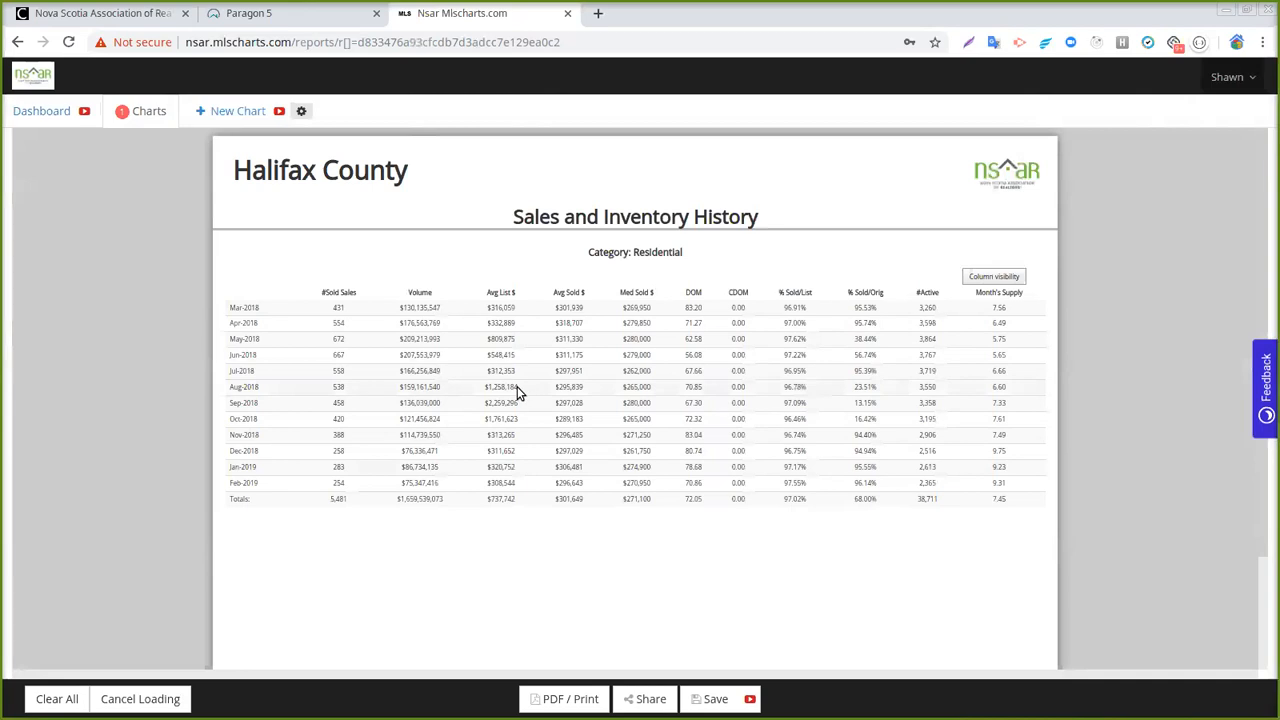
{"action": "double_click", "coordinate": [490, 291]}
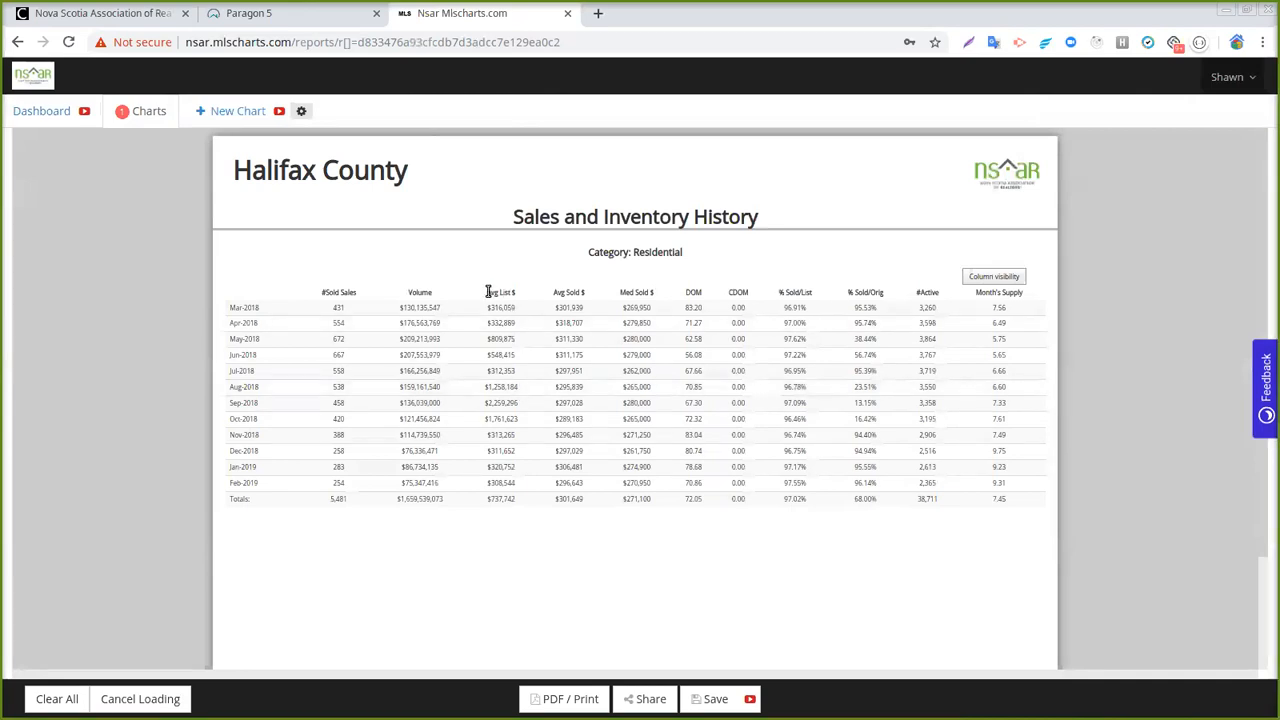
{"action": "left_click", "coordinate": [526, 289]}
Step: Start a feedback report, box the average list and sold price columns, and circle the Aug-2018 to Oct-2018 average list prices with the Pen
{"action": "left_click", "coordinate": [1265, 385]}
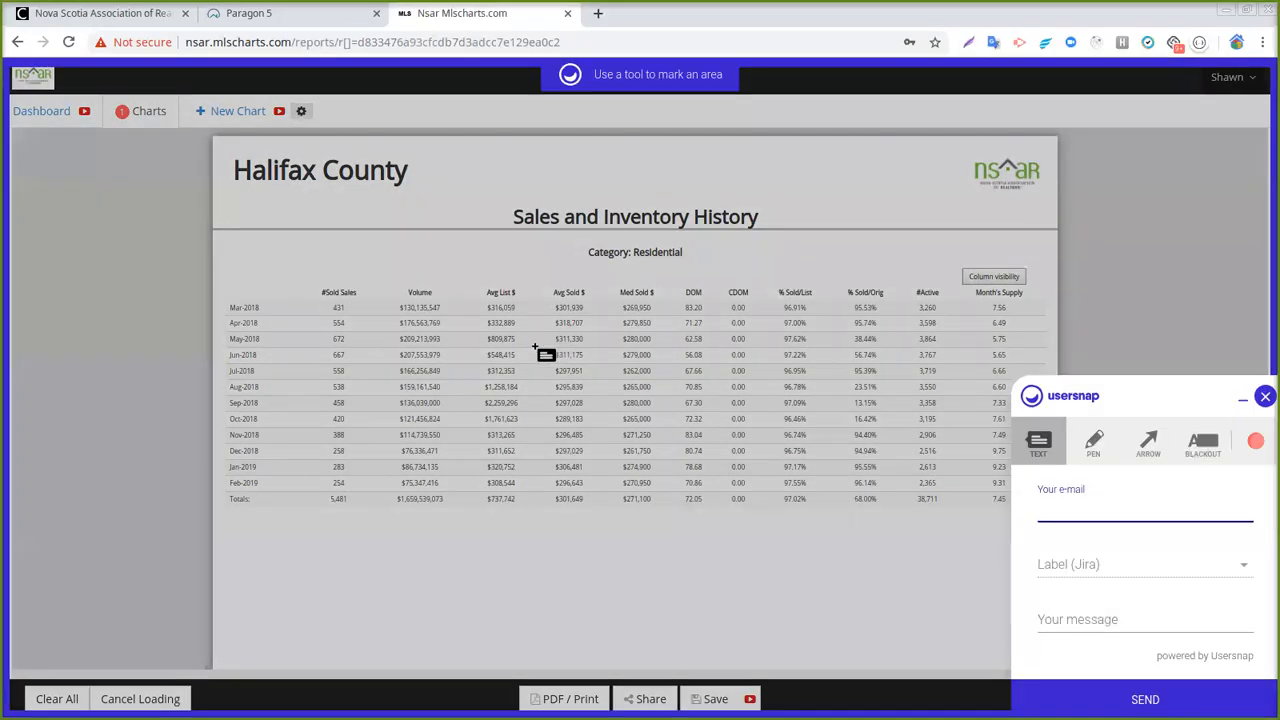
{"action": "mouse_move", "coordinate": [445, 337]}
{"action": "left_mouse_down"}
{"action": "mouse_move", "coordinate": [459, 377]}
{"action": "mouse_move", "coordinate": [630, 482]}
{"action": "left_mouse_up"}
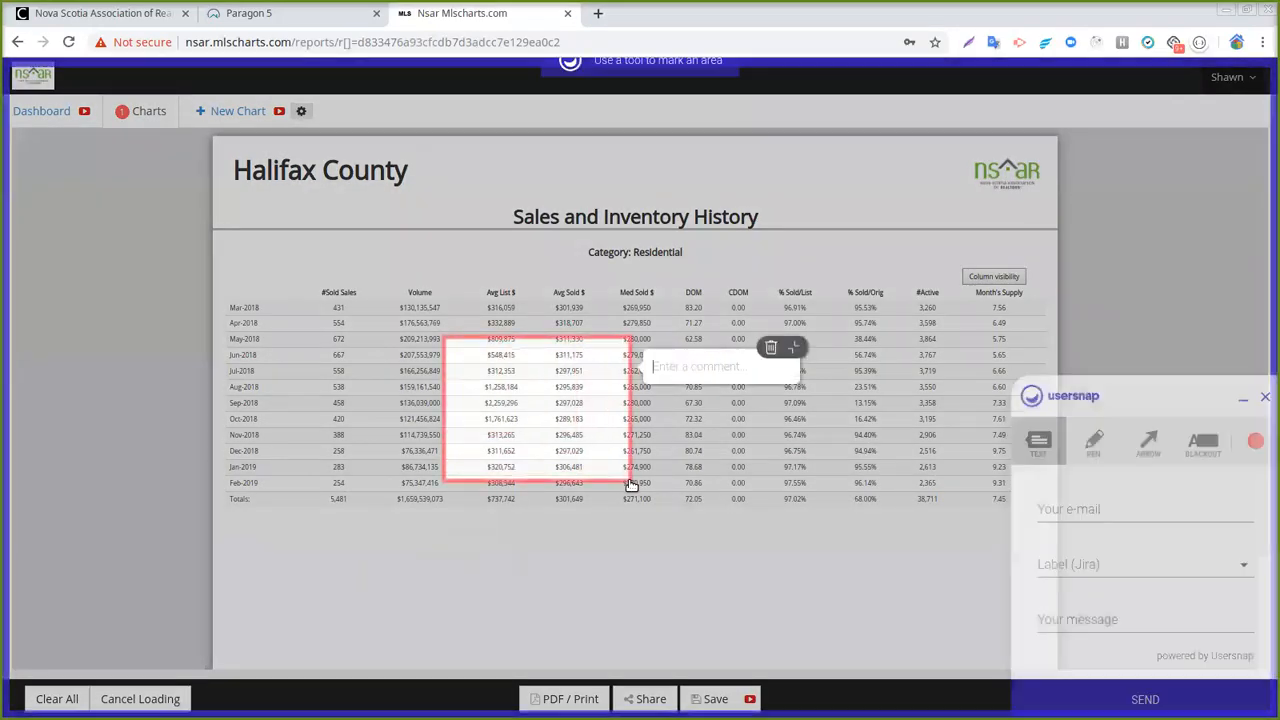
{"action": "left_click", "coordinate": [1128, 508]}
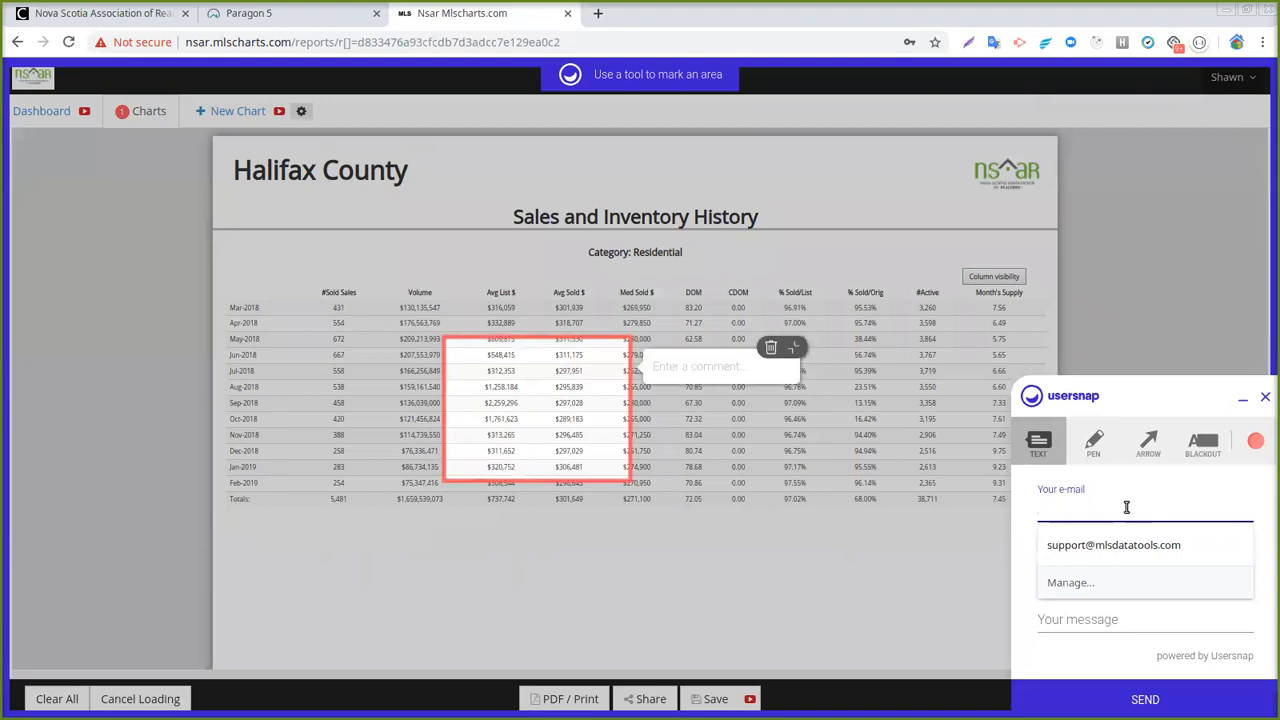
{"action": "left_click", "coordinate": [1021, 553]}
{"action": "left_click", "coordinate": [1062, 610]}
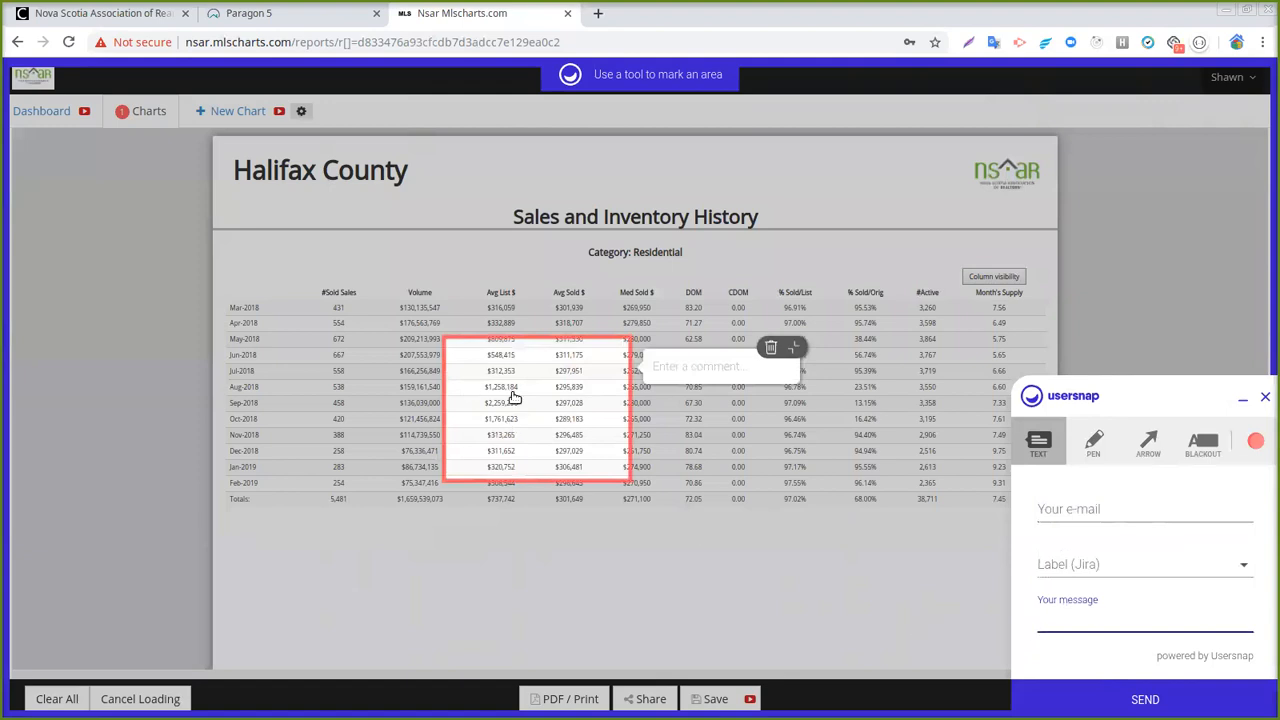
{"action": "left_click", "coordinate": [1093, 443]}
{"action": "mouse_move", "coordinate": [511, 369]}
{"action": "left_mouse_down"}
{"action": "mouse_move", "coordinate": [466, 406]}
{"action": "mouse_move", "coordinate": [526, 430]}
{"action": "mouse_move", "coordinate": [548, 400]}
{"action": "mouse_move", "coordinate": [488, 371]}
{"action": "left_mouse_up"}
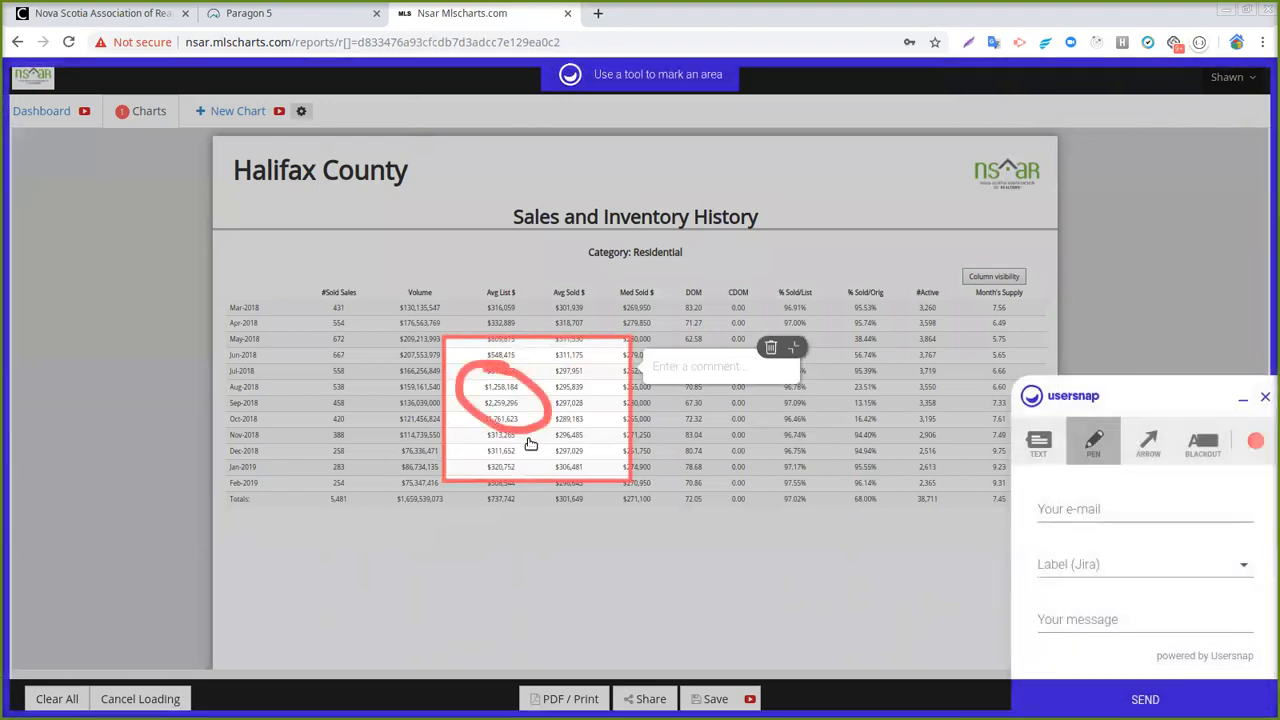
Step: Check the feedback form's e-mail field and Jira label choices, and discard the report without sending it
{"action": "left_click", "coordinate": [1062, 508]}
{"action": "left_click", "coordinate": [1104, 565]}
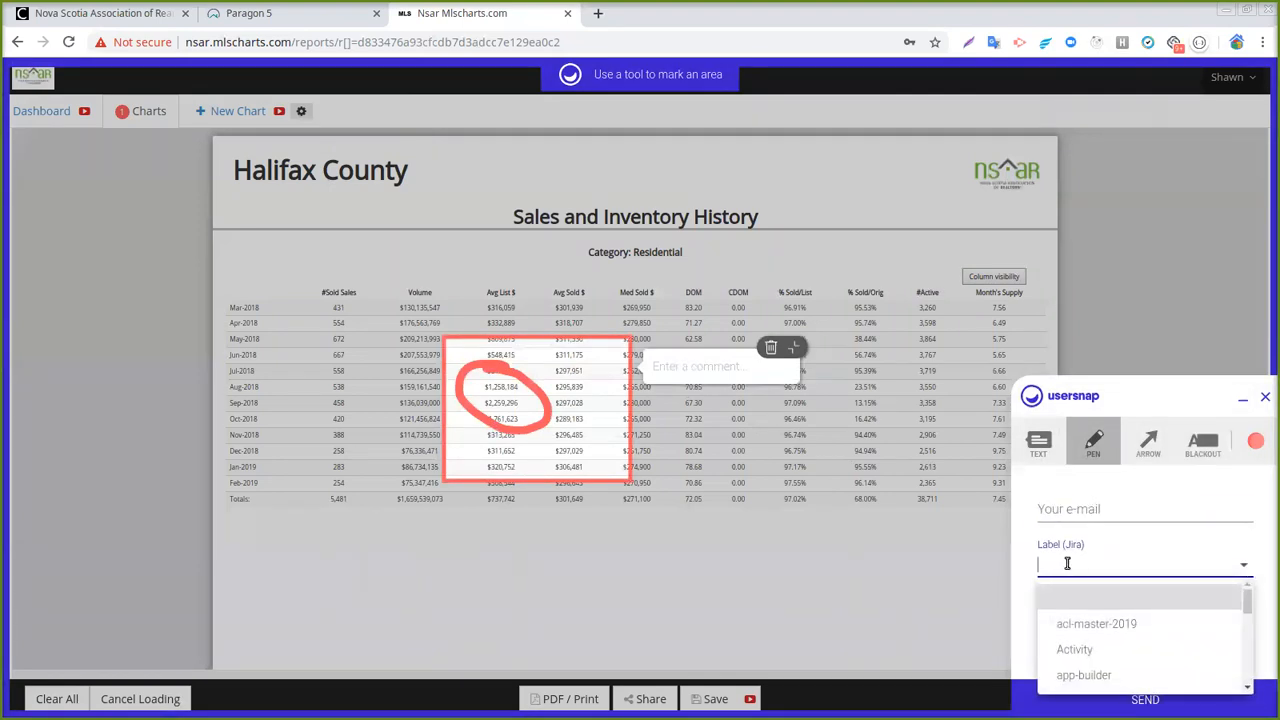
{"action": "left_click", "coordinate": [1011, 572]}
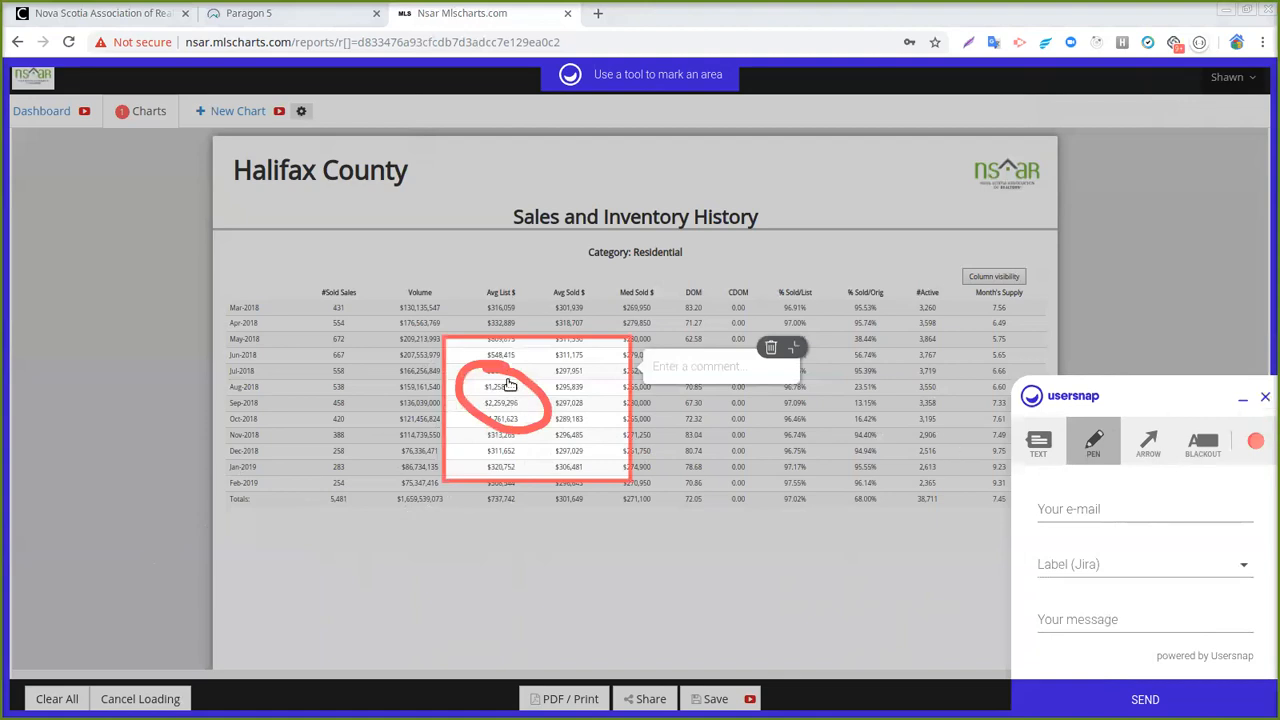
{"action": "left_click", "coordinate": [1265, 398]}
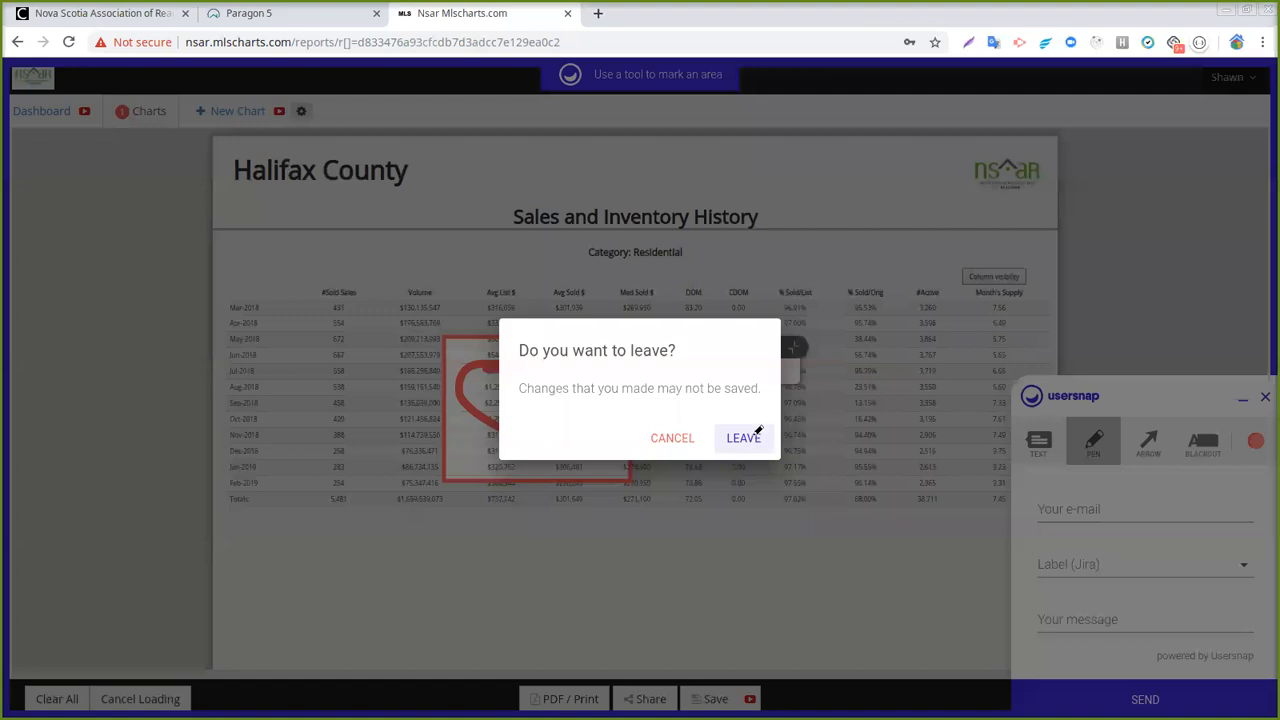
{"action": "left_click", "coordinate": [748, 438]}
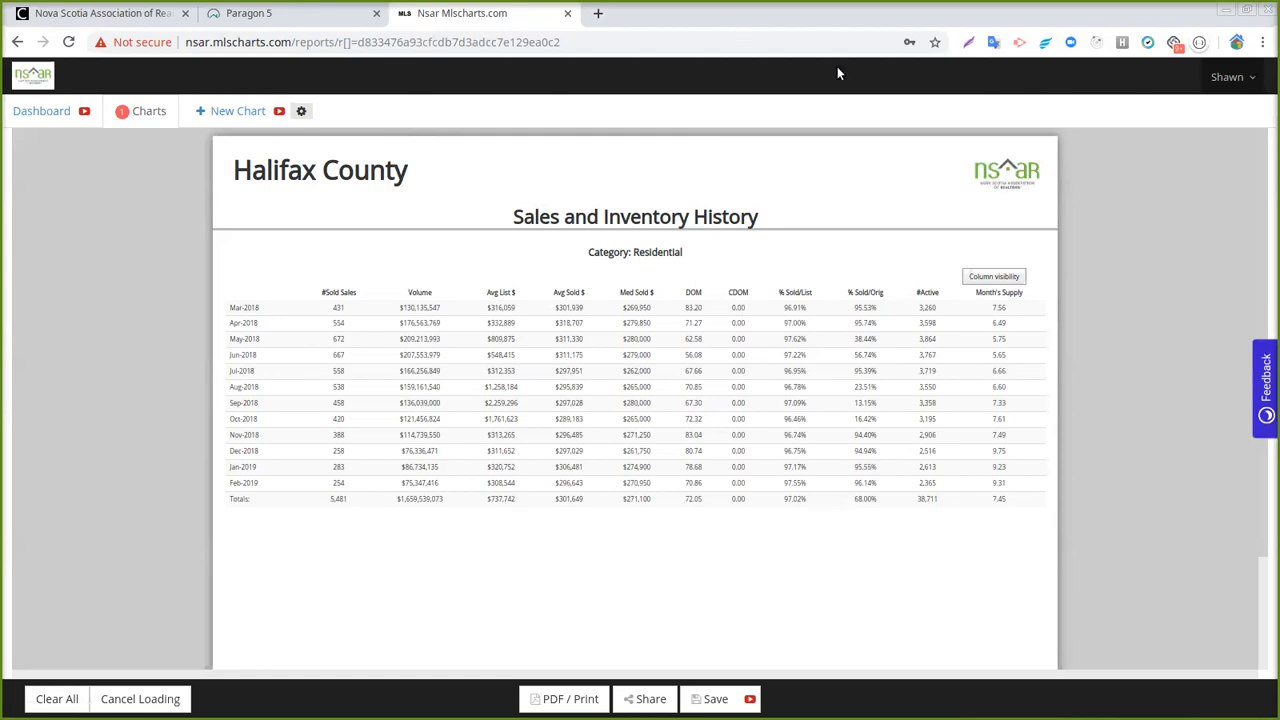
{"action": "left_click", "coordinate": [1093, 46]}
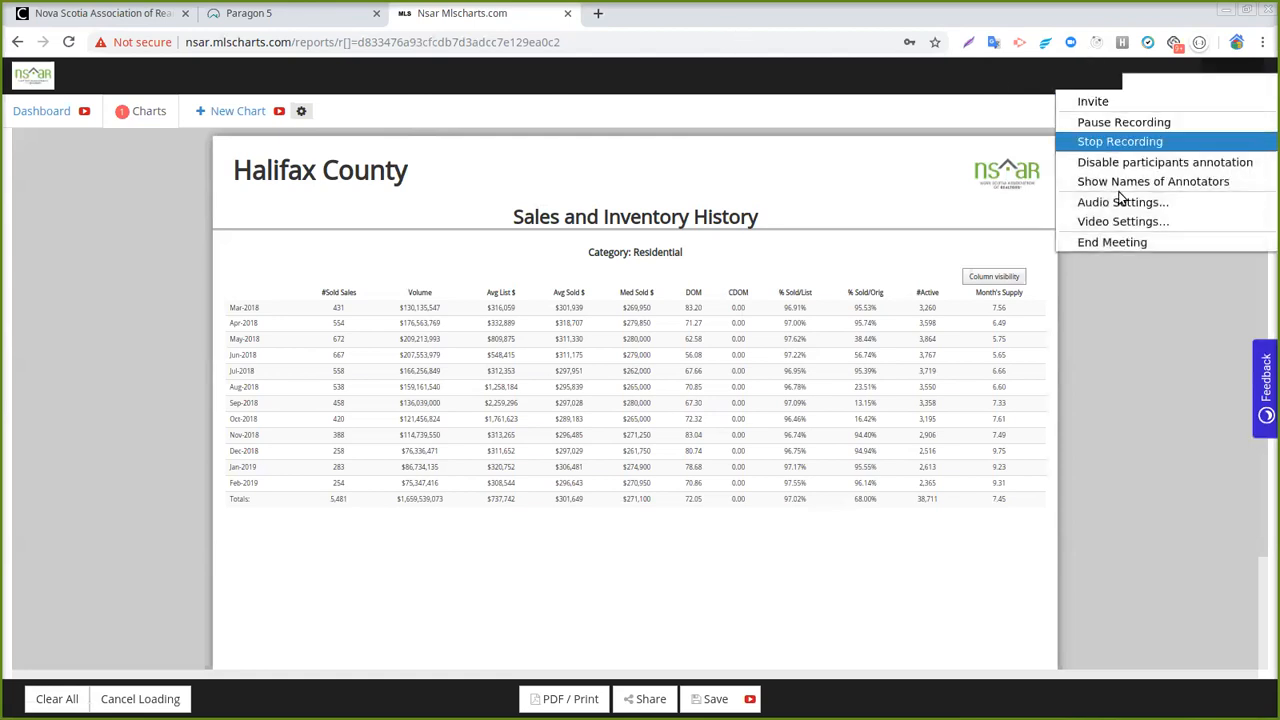